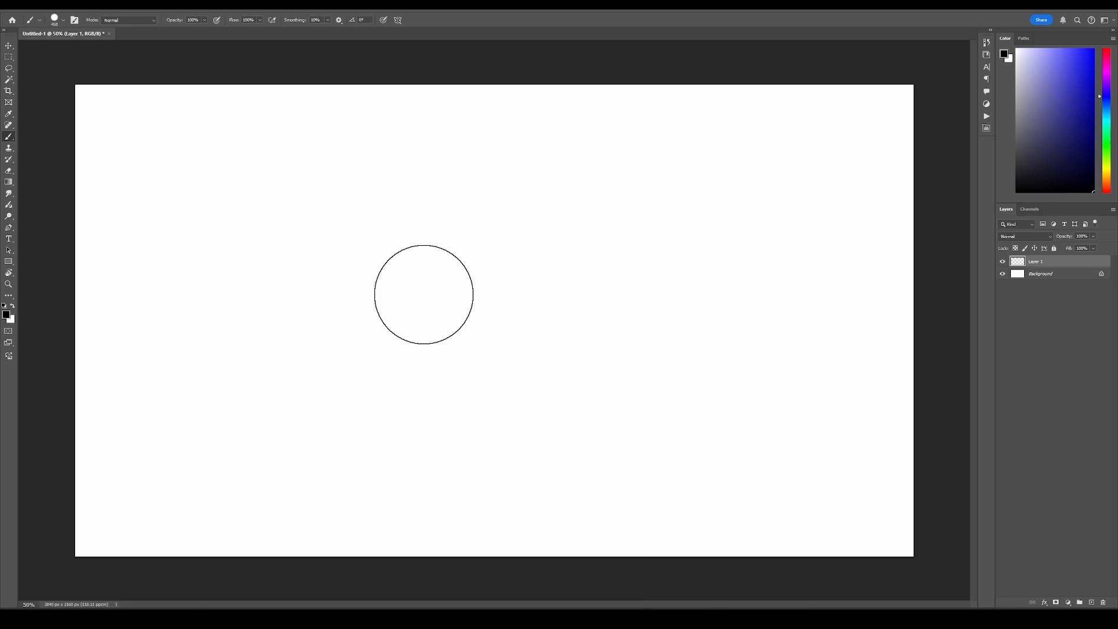
pyautogui.rightClick(464, 274)
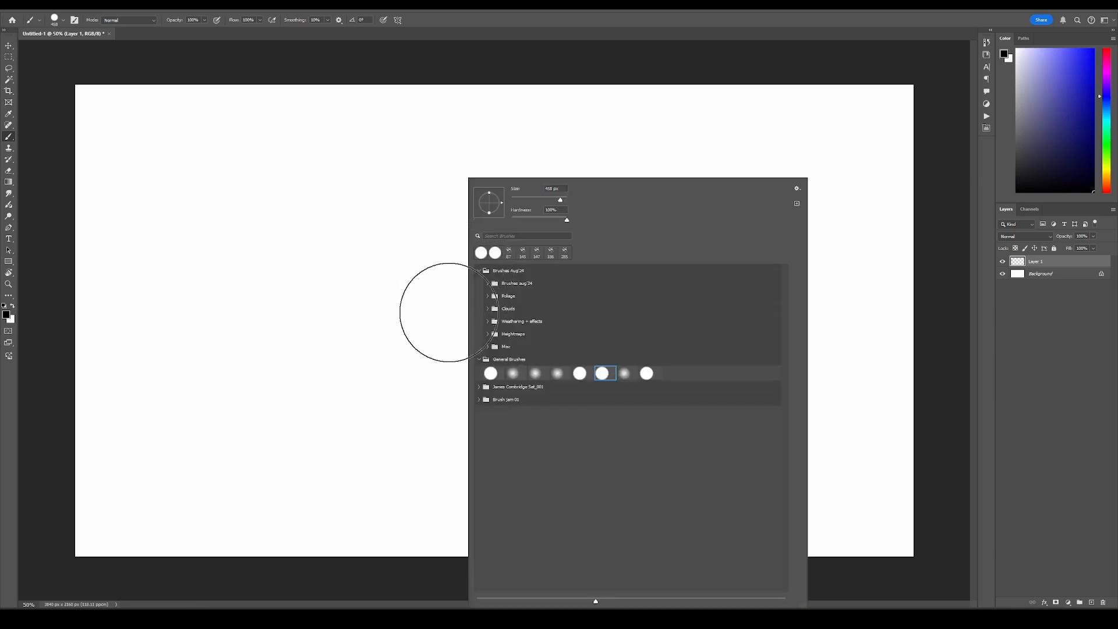
pyautogui.click(415, 320)
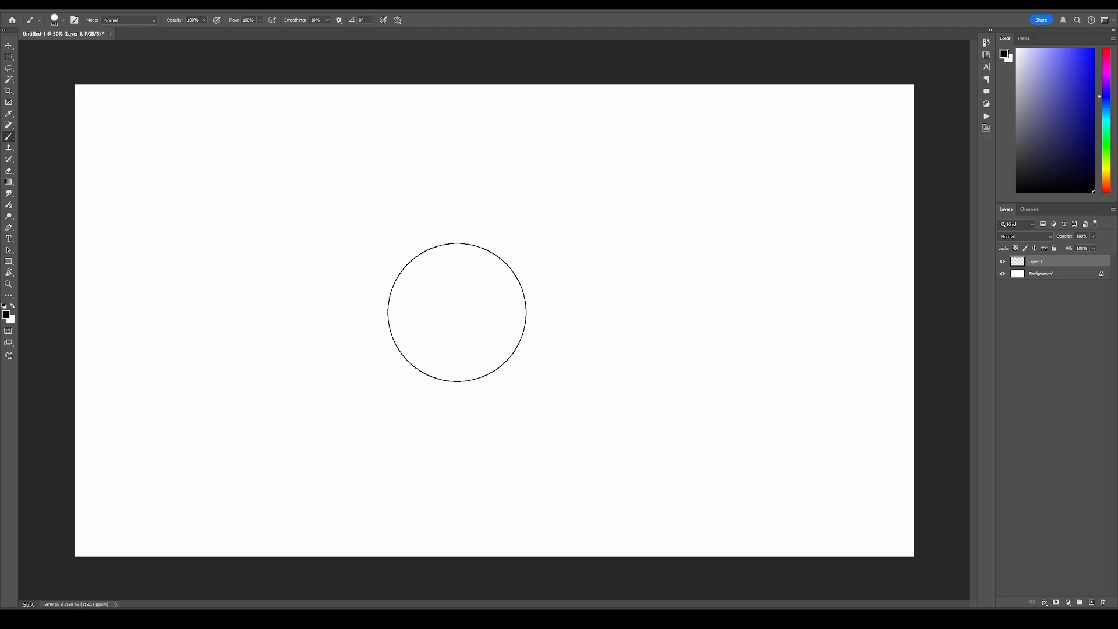
pyautogui.hotkey('ctrl', 'z')
pyautogui.hotkey('ctrl', 'z')
pyautogui.click(557, 285)
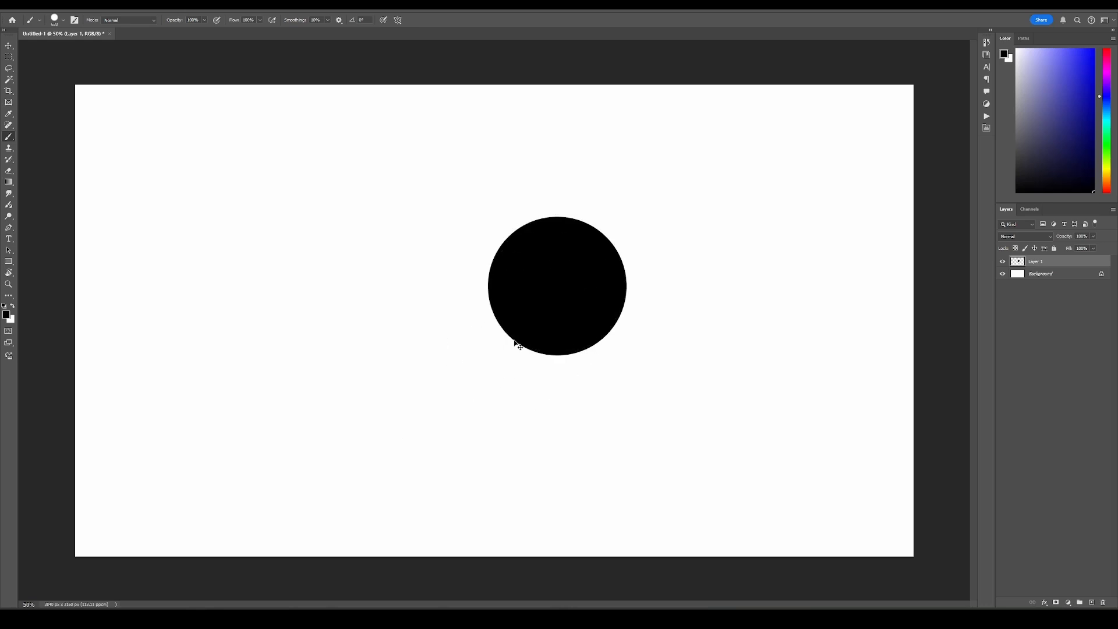
pyautogui.hotkey('ctrl', 'z')
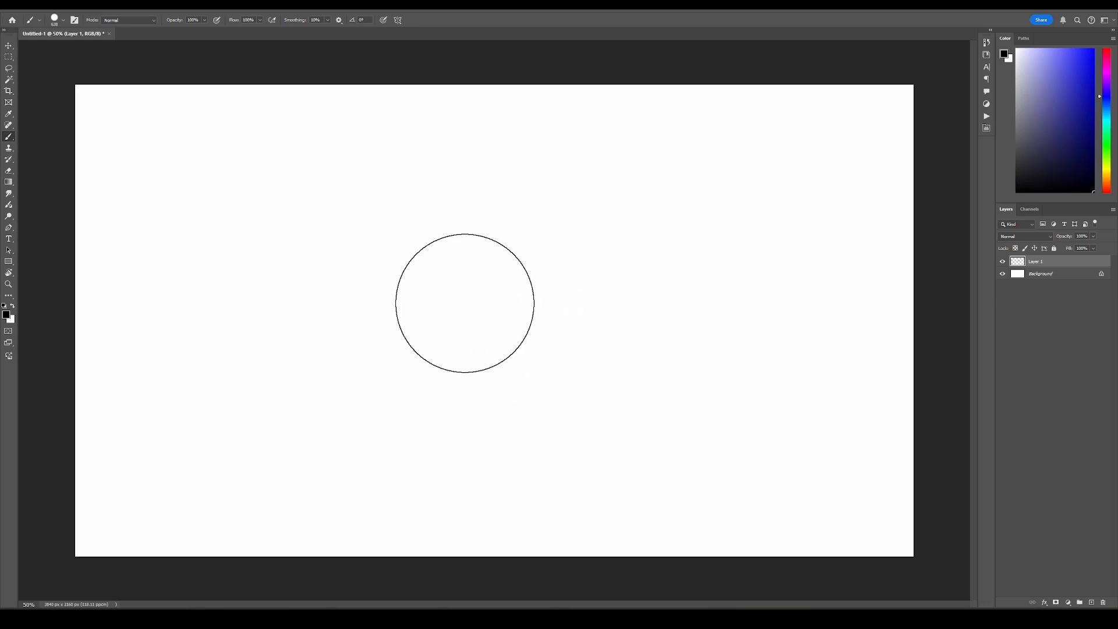
pyautogui.hotkey('ctrl', 'z')
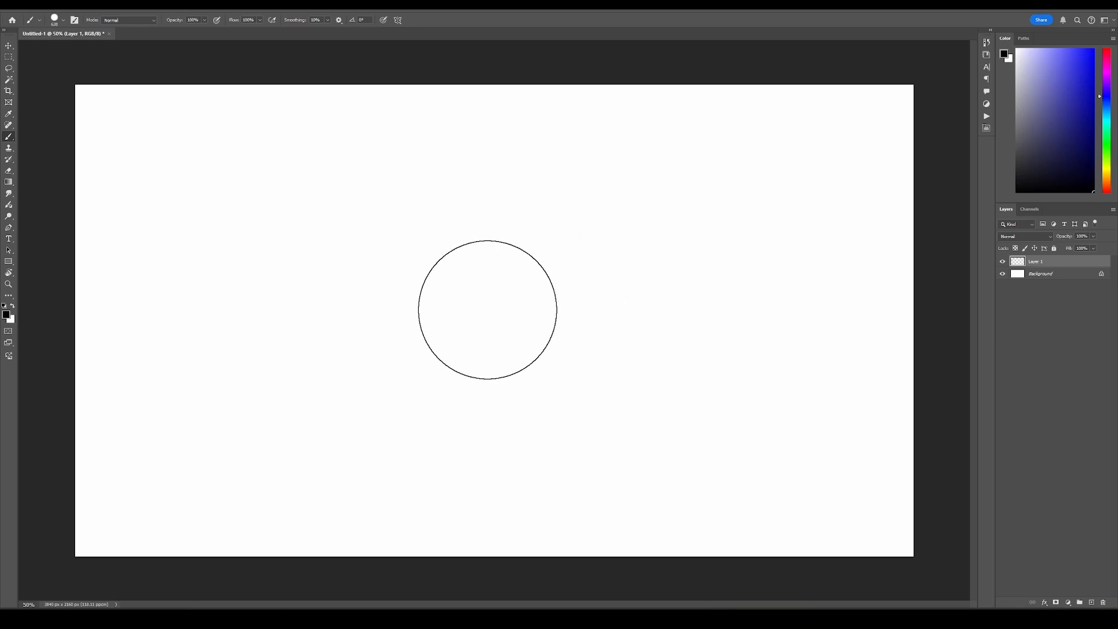
# Stamp a solid black circle near the canvas centre and choose a hard round brush with variable opacity
pyautogui.click(464, 304)
pyautogui.rightClick(491, 323)
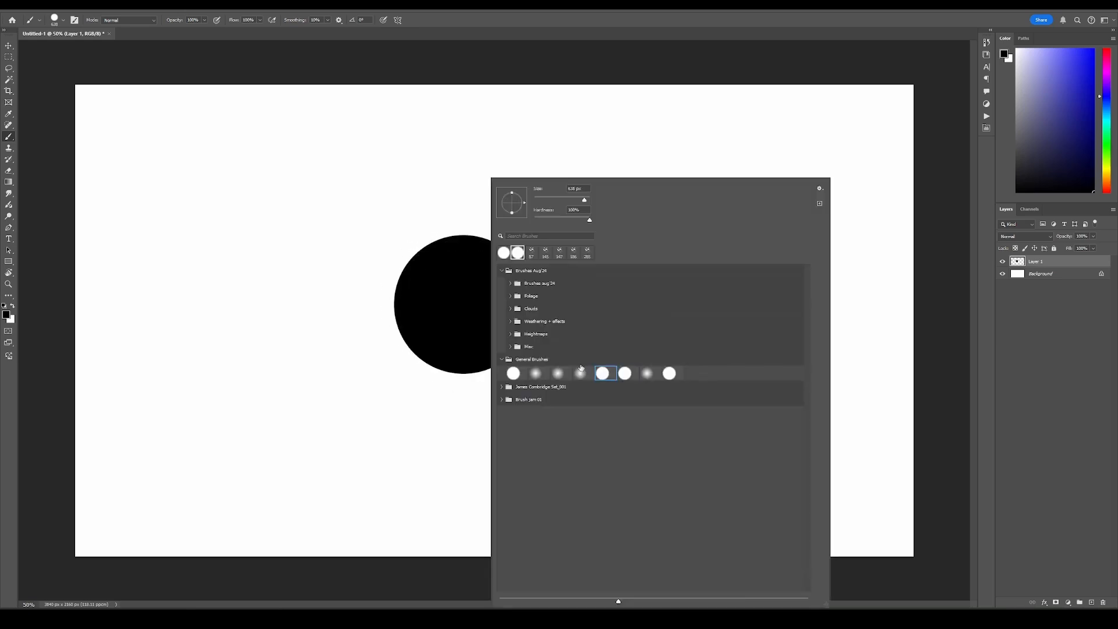
# Try semi-transparent circle dabs and a stroke around the black circle, undo them, and keep the hard round brush selected
pyautogui.click(376, 338)
pyautogui.click(449, 281)
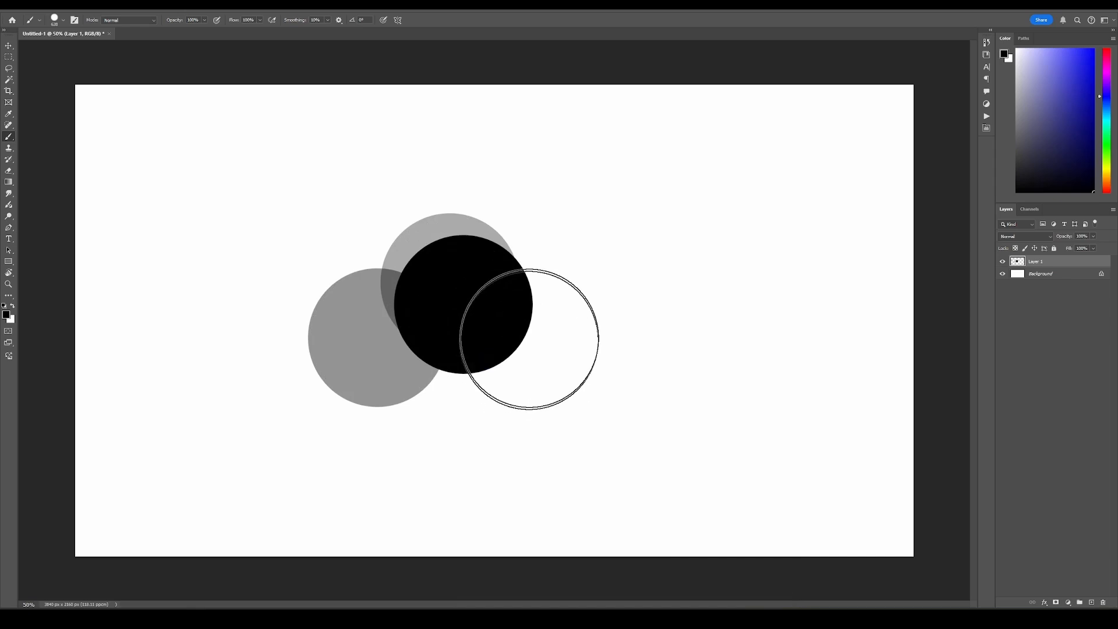
pyautogui.hotkey('ctrl', 'z')
pyautogui.hotkey('ctrl', 'z')
pyautogui.moveTo(594, 300); pyautogui.dragTo(634, 279)
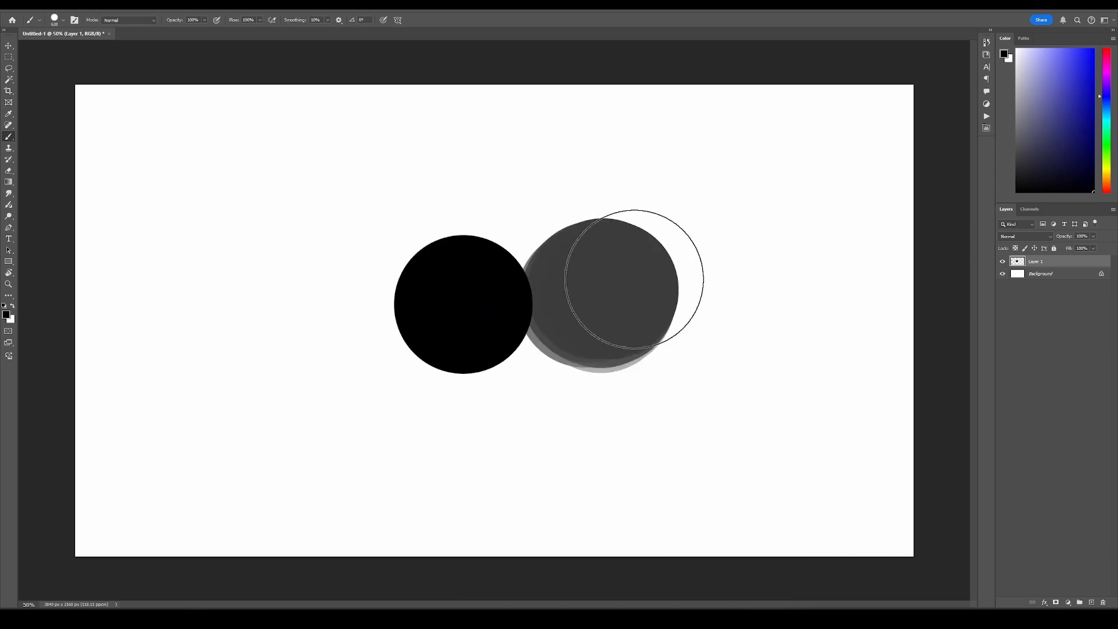
pyautogui.rightClick(493, 289)
pyautogui.click(636, 372)
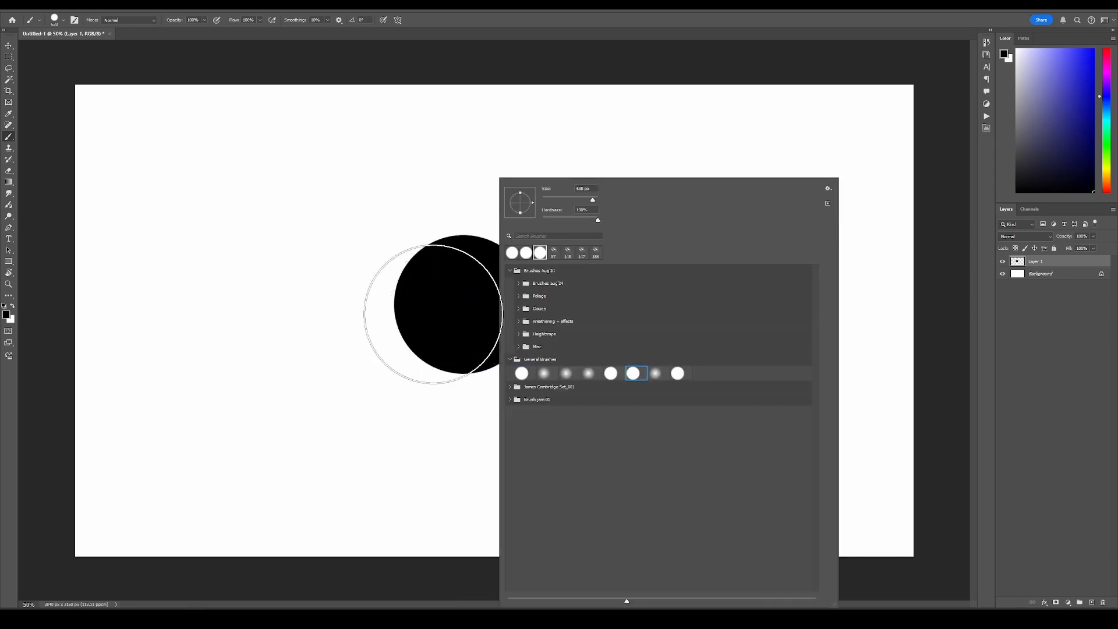
pyautogui.press('Return')
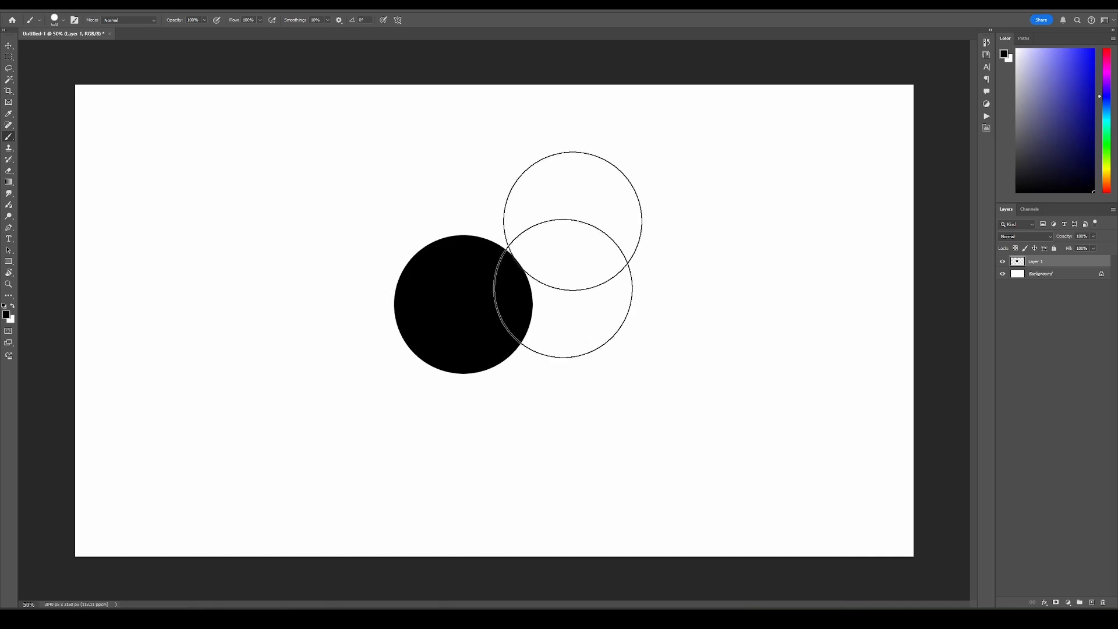
# Check the brush's Transfer setting, try a semi-transparent stroke beside the black circle, and undo it
pyautogui.press('F5')
pyautogui.click(734, 202)
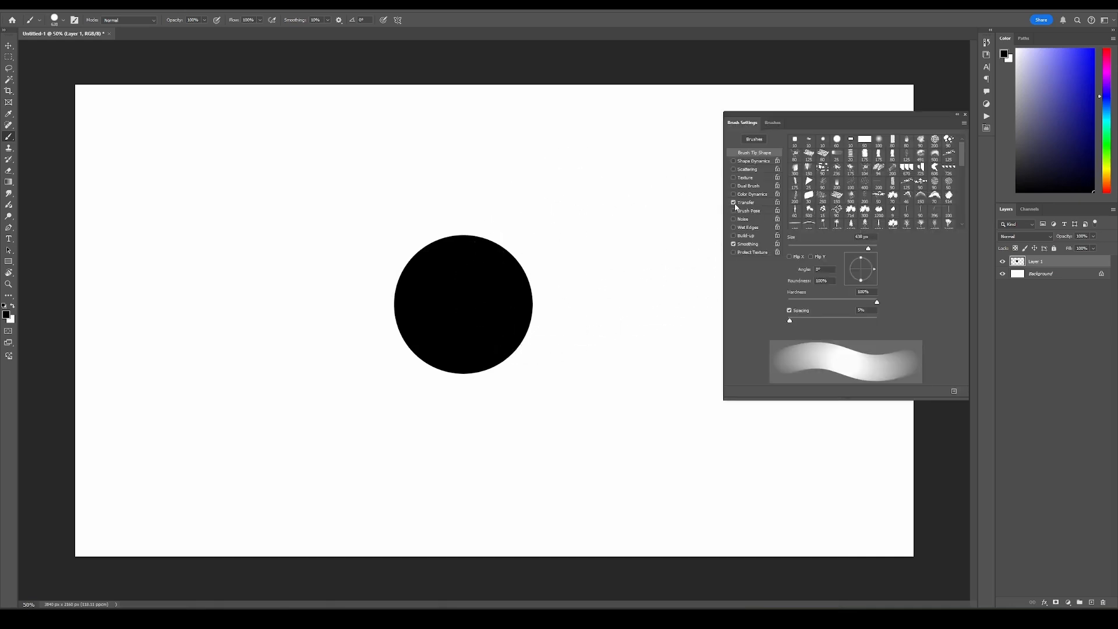
pyautogui.moveTo(600, 298); pyautogui.dragTo(582, 314)
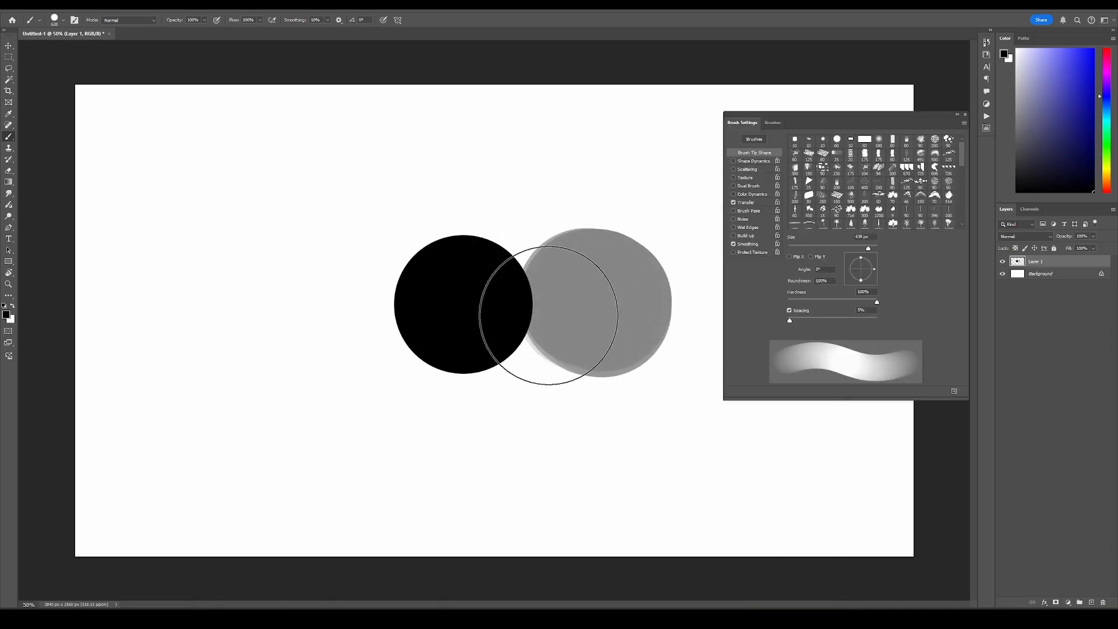
pyautogui.hotkey('ctrl', 'z')
pyautogui.press('F5')
# Stamp overlapping semi-transparent black circles in two sizes around the solid circle to build a wide cloud-like cluster
pyautogui.click(517, 284)
pyautogui.click(574, 299)
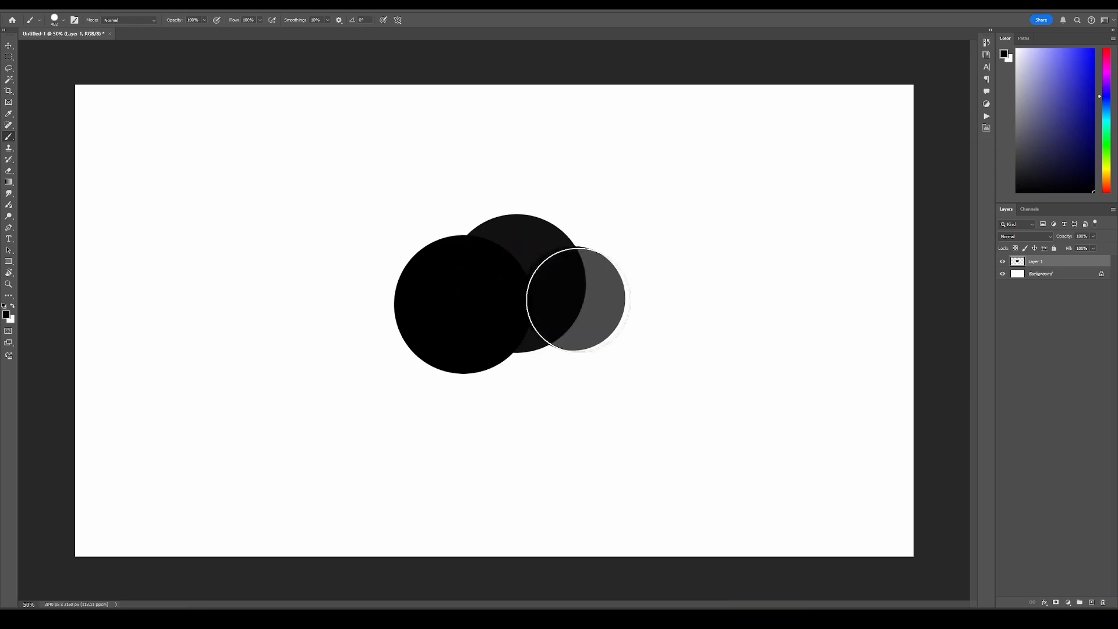
pyautogui.click(594, 303)
pyautogui.click(518, 322)
pyautogui.click(396, 295)
pyautogui.click(367, 305)
pyautogui.click(449, 252)
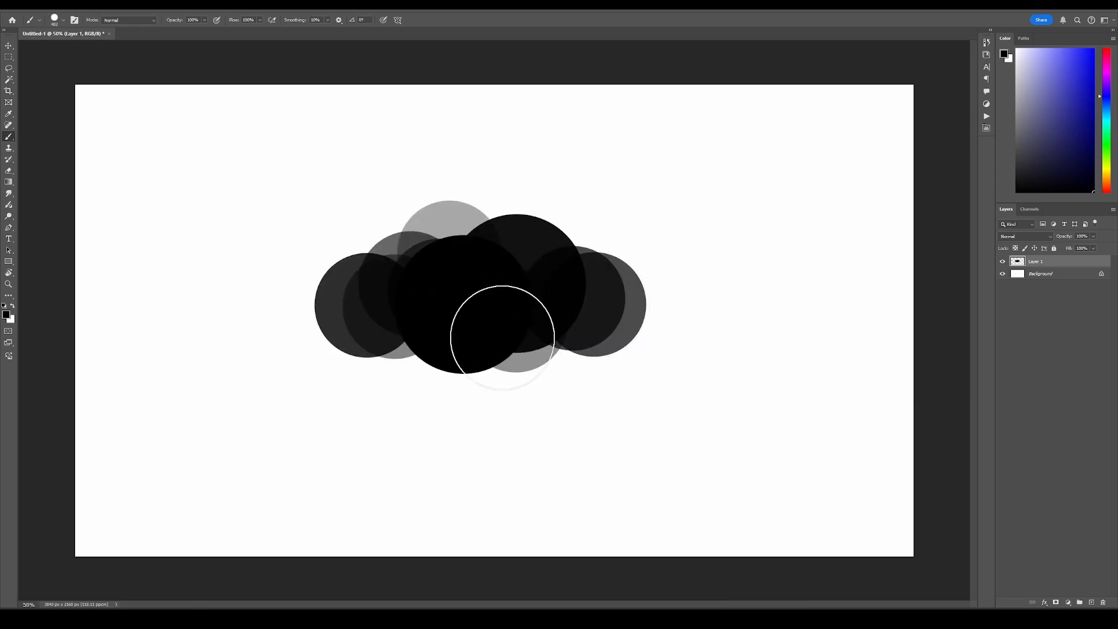
pyautogui.click(499, 341)
pyautogui.click(409, 324)
pyautogui.click(573, 272)
# Erase overlapping semi-transparent circles out of the cluster's edges and interior with a hard round eraser
pyautogui.press('e')
pyautogui.rightClick(453, 330)
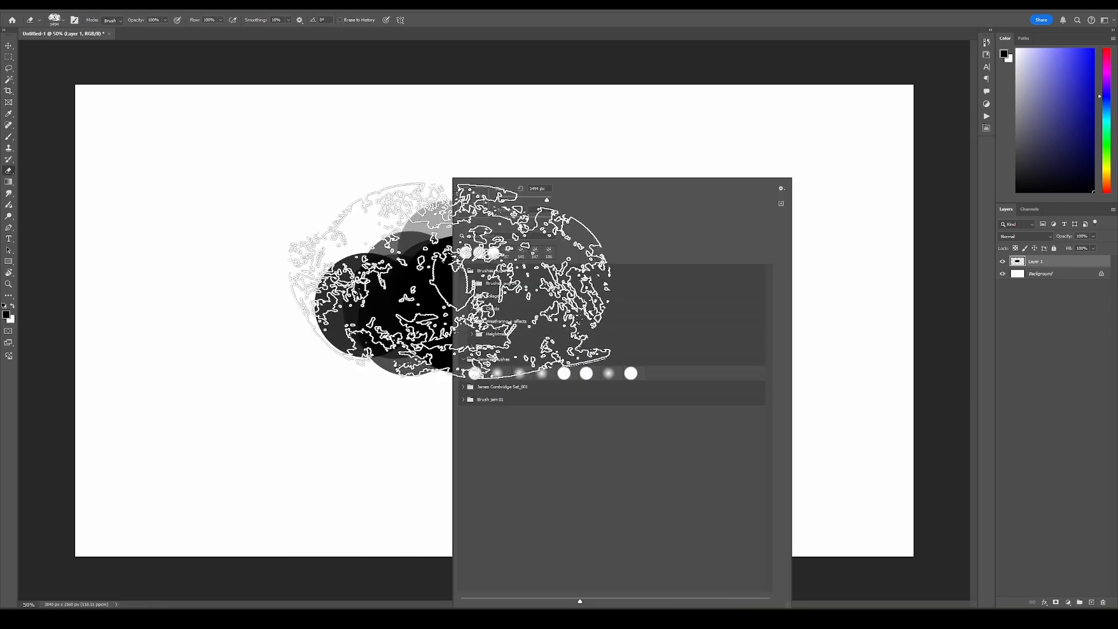
pyautogui.doubleClick(586, 374)
pyautogui.click(483, 218)
pyautogui.click(453, 224)
pyautogui.click(446, 274)
pyautogui.click(402, 329)
pyautogui.click(353, 337)
pyautogui.click(327, 330)
pyautogui.click(596, 338)
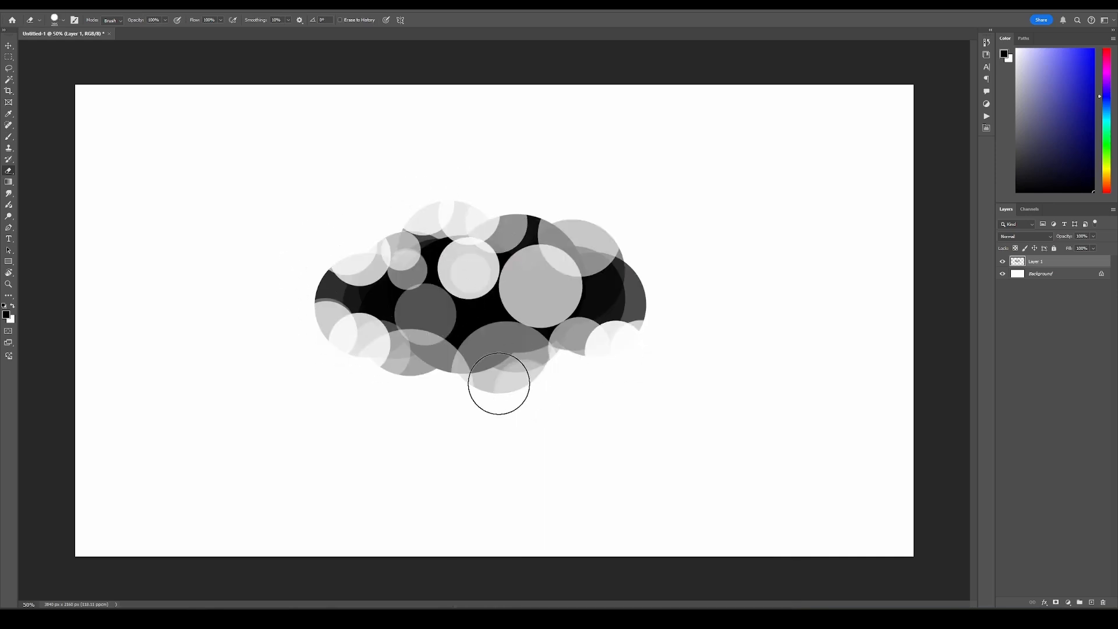
pyautogui.moveTo(499, 384)
pyautogui.mouseDown()
pyautogui.moveTo(583, 329)
pyautogui.moveTo(664, 327)
pyautogui.mouseUp()
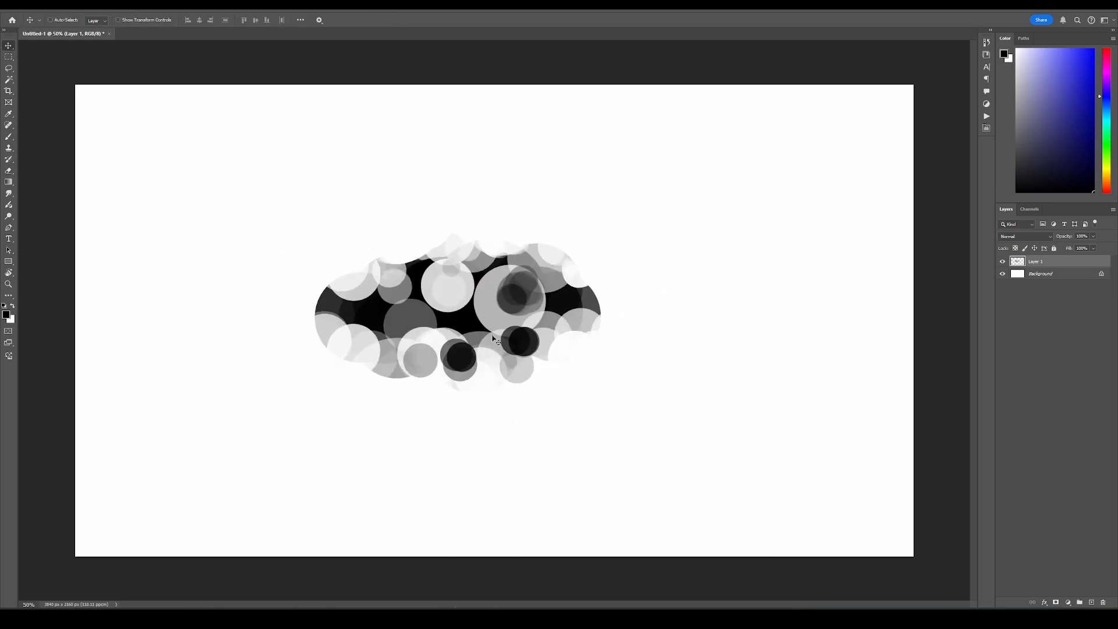
# Move the circle cluster slightly on the canvas
pyautogui.press('b')
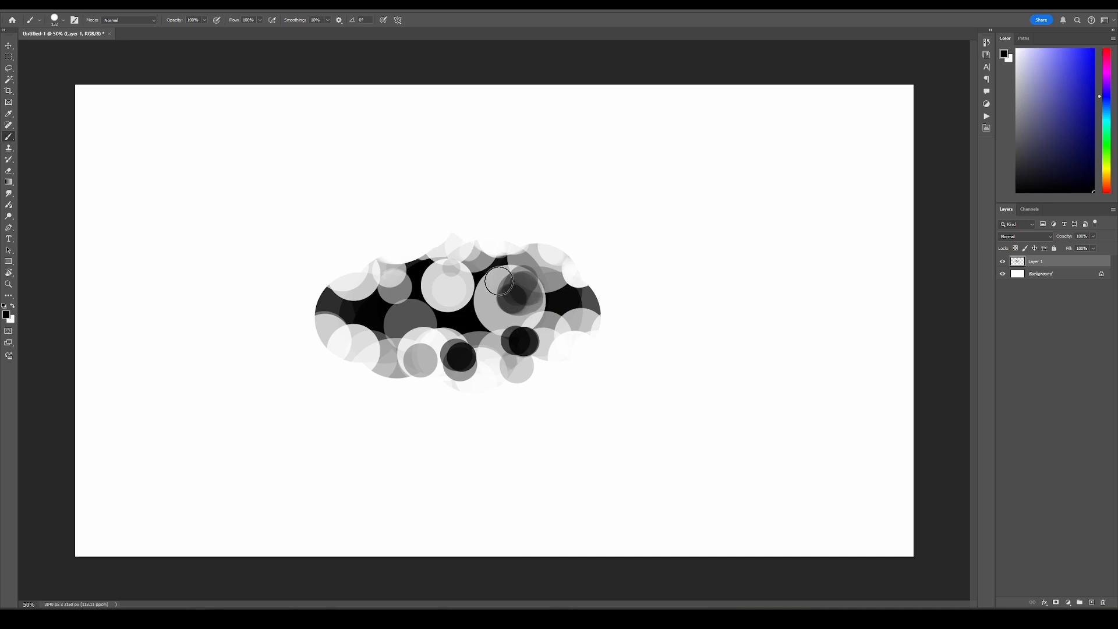
pyautogui.press('v')
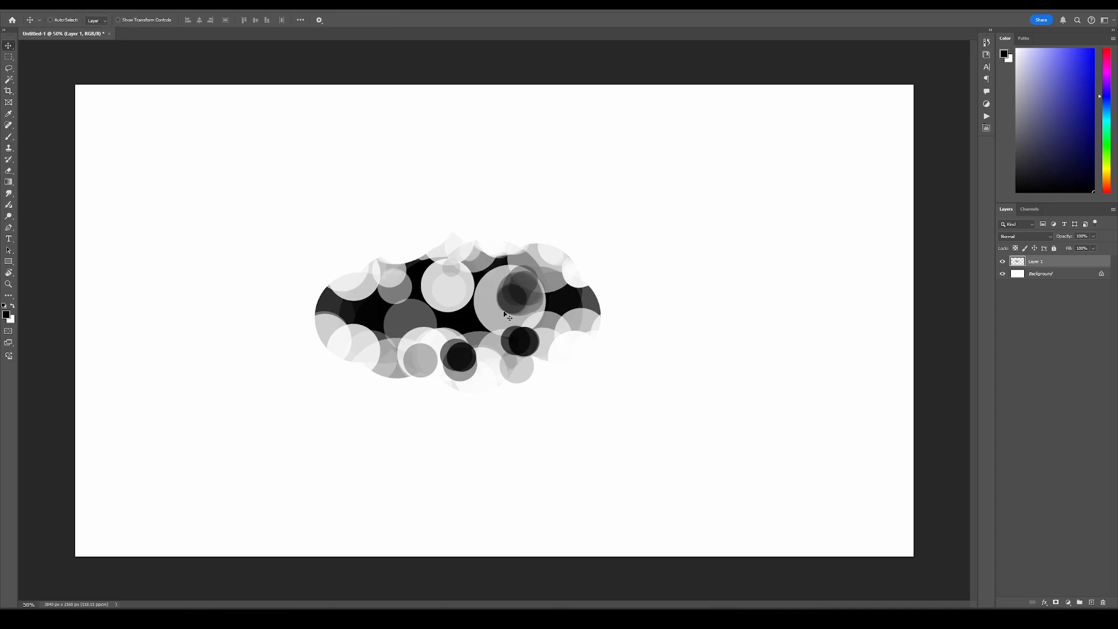
pyautogui.moveTo(506, 318)
pyautogui.mouseDown()
pyautogui.moveTo(544, 347)
pyautogui.moveTo(483, 341)
pyautogui.mouseUp()
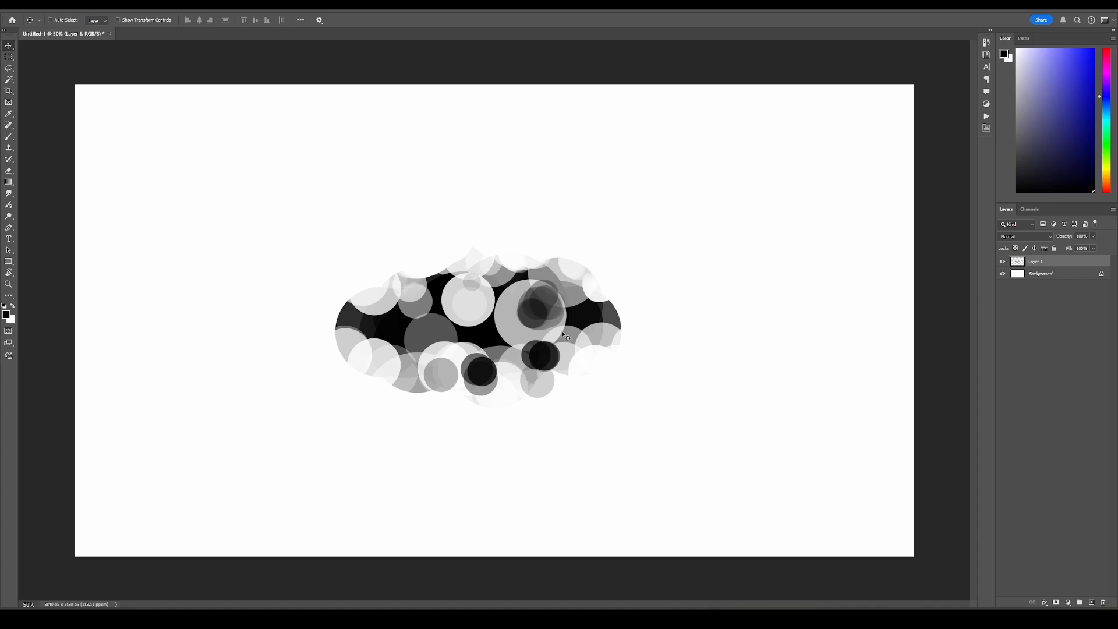
# Display the recorded actions and extend the height of their list to show more entries
pyautogui.click(986, 116)
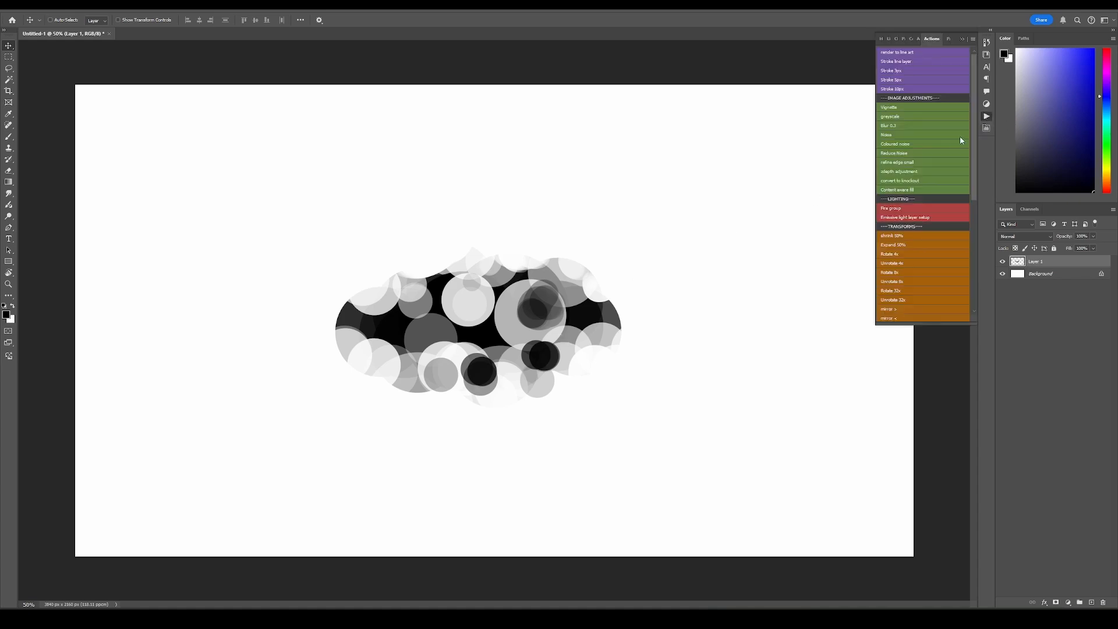
pyautogui.click(986, 116)
pyautogui.click(182, 9)
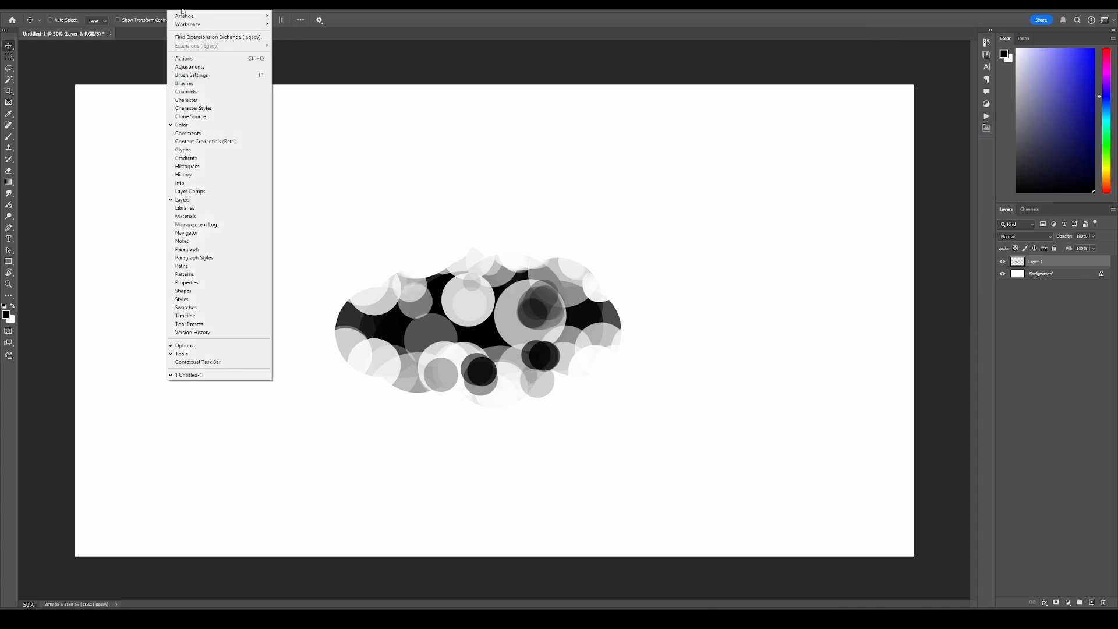
pyautogui.click(199, 59)
pyautogui.moveTo(939, 39); pyautogui.dragTo(979, 154)
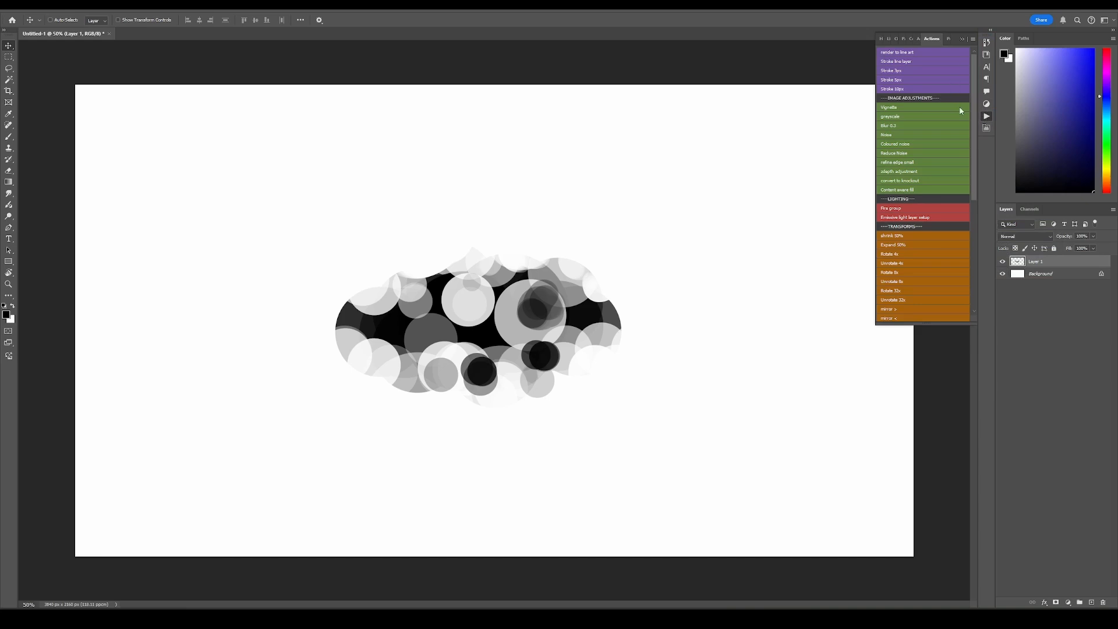
pyautogui.moveTo(929, 323); pyautogui.dragTo(926, 367)
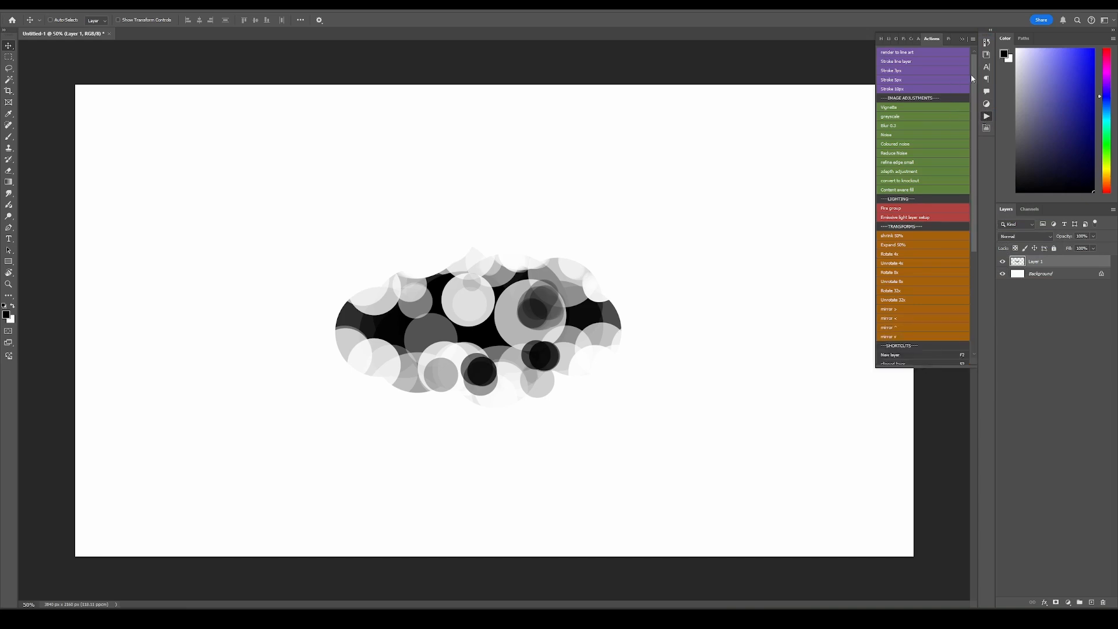
# Turn off Button Mode for the actions, then collapse and select the last action set
pyautogui.click(973, 40)
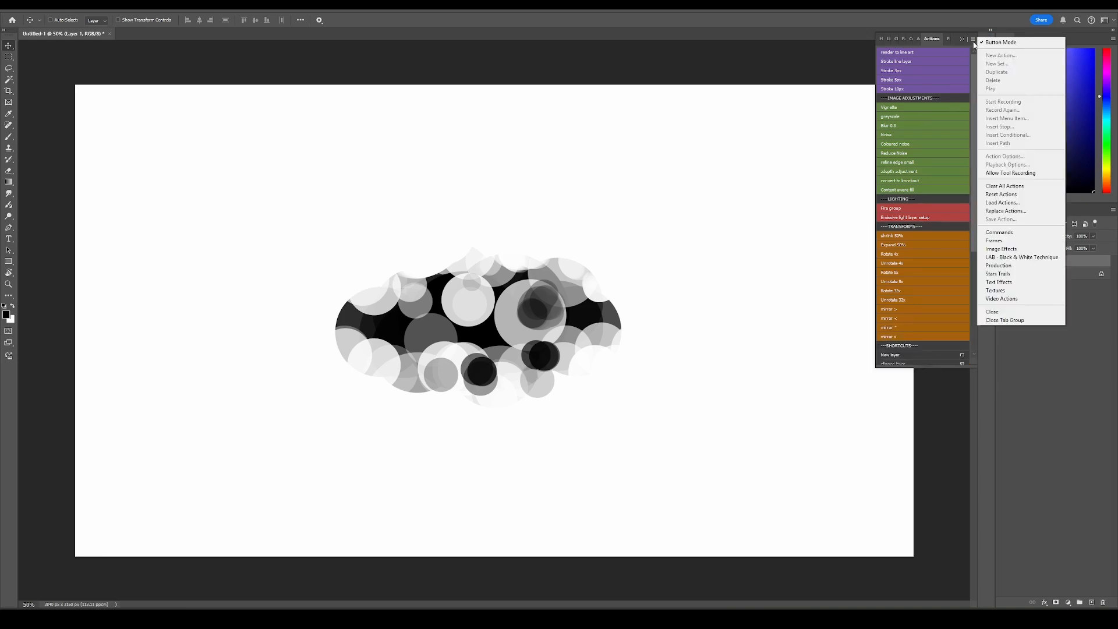
pyautogui.click(1007, 43)
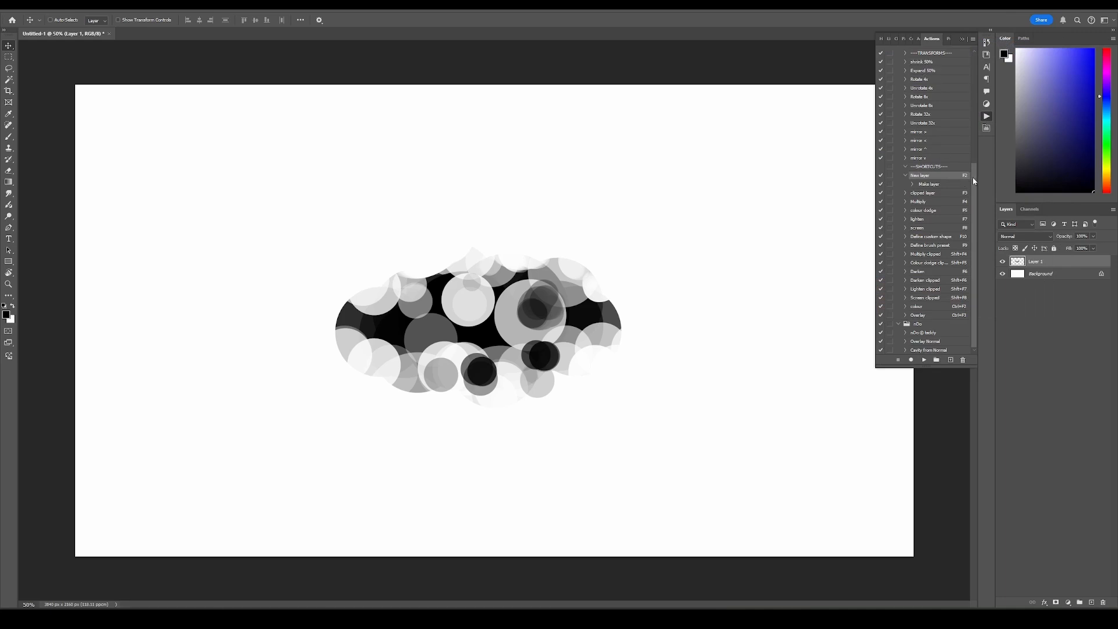
pyautogui.click(900, 325)
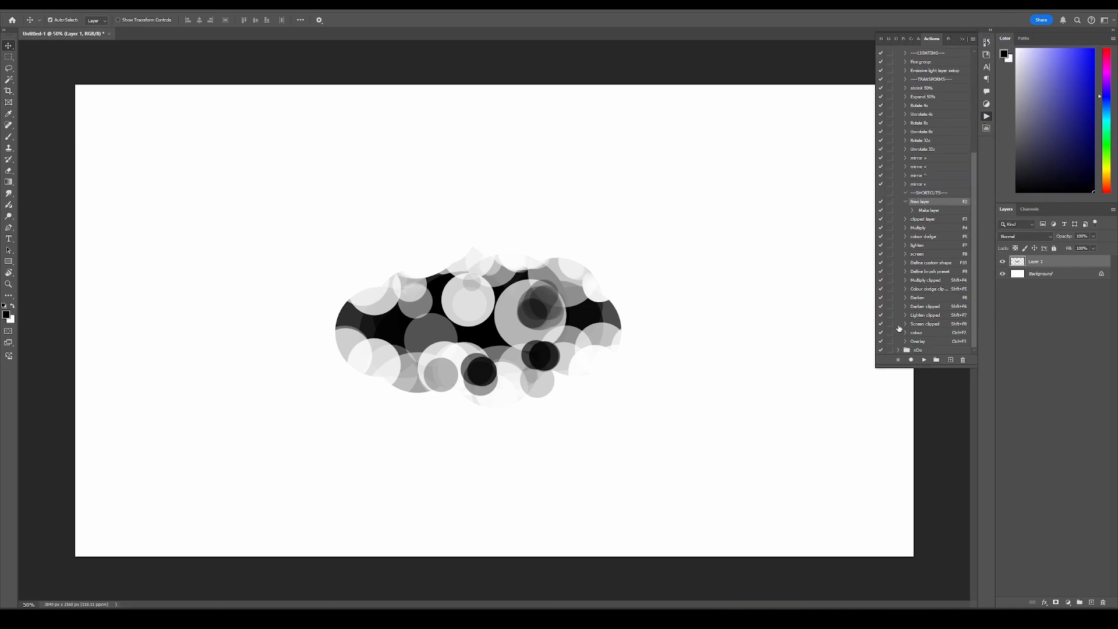
pyautogui.click(932, 350)
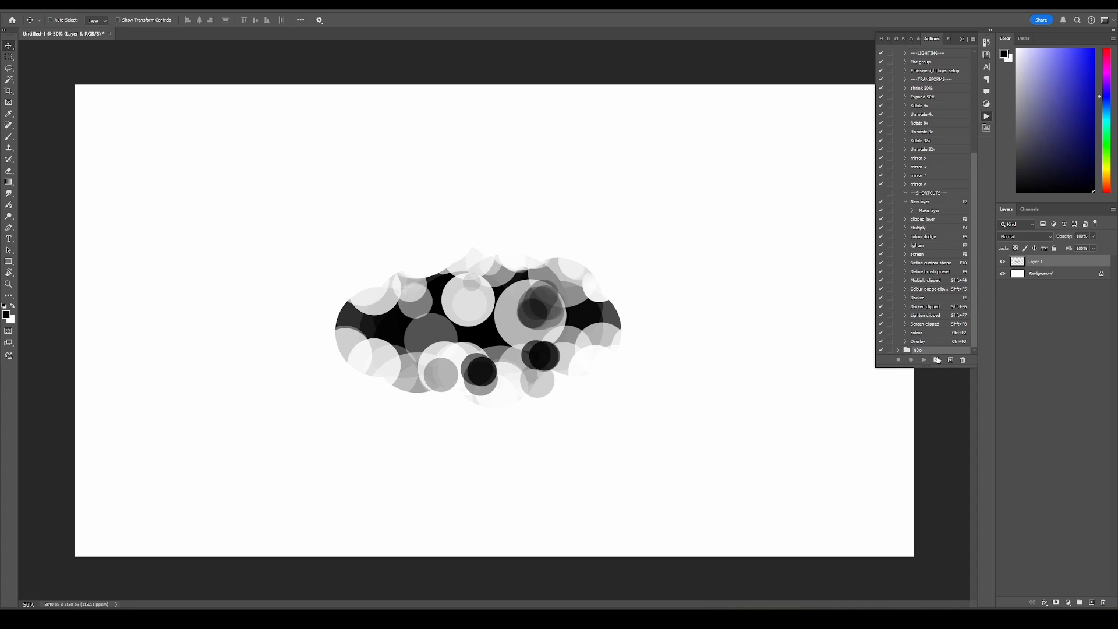
# Create a new action named "Convert to brush" and start recording it
pyautogui.click(951, 360)
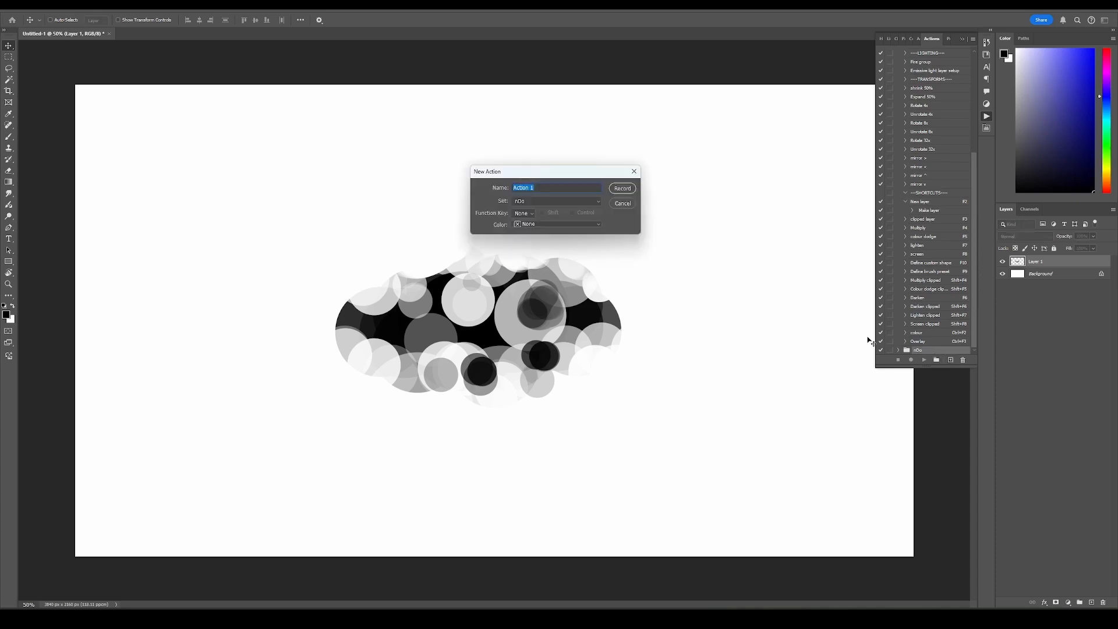
pyautogui.write('Convert to brush')
pyautogui.press('Return')
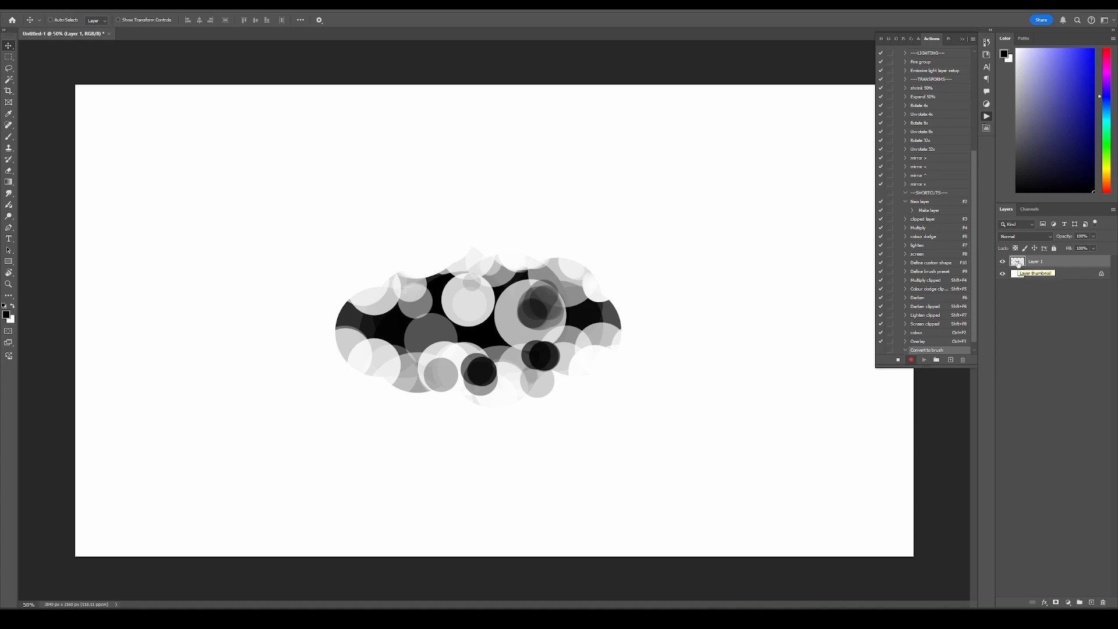
# Load the outline of Layer 1 as a selection and define it as a brush preset with the default name
pyautogui.keyDown('ctrl'); pyautogui.click(1018, 263); pyautogui.keyUp('ctrl')
pyautogui.click(34, 10)
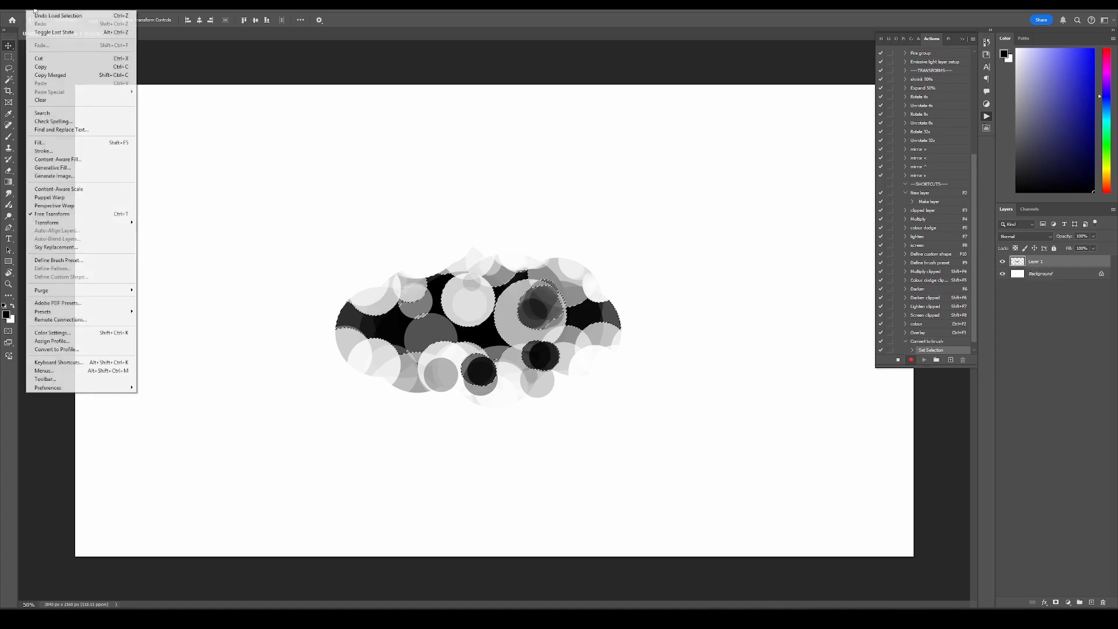
pyautogui.click(68, 260)
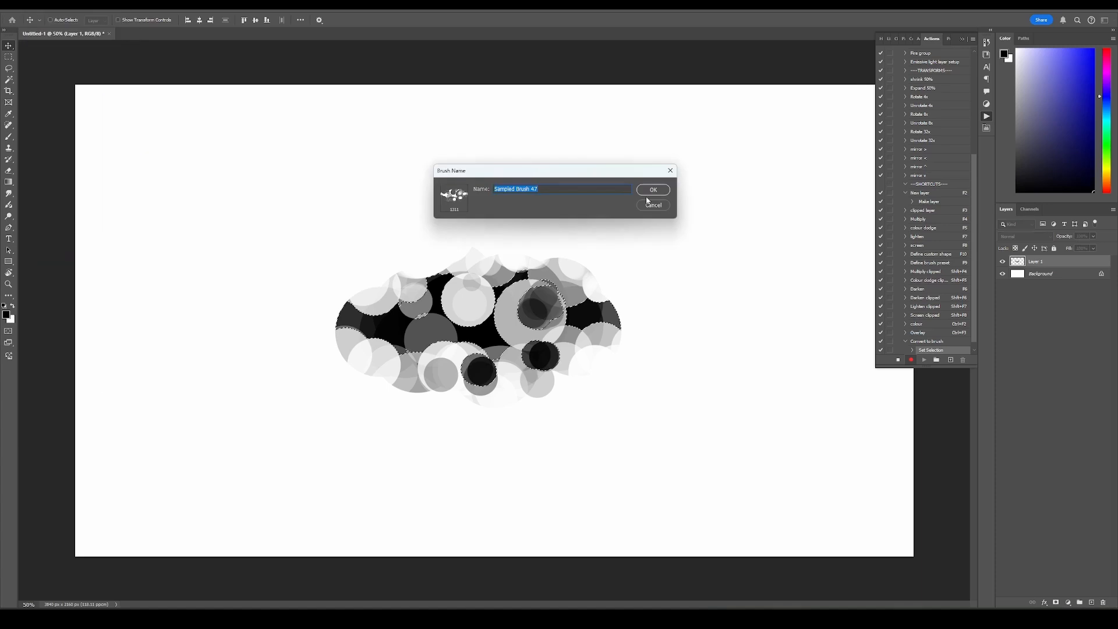
pyautogui.click(654, 190)
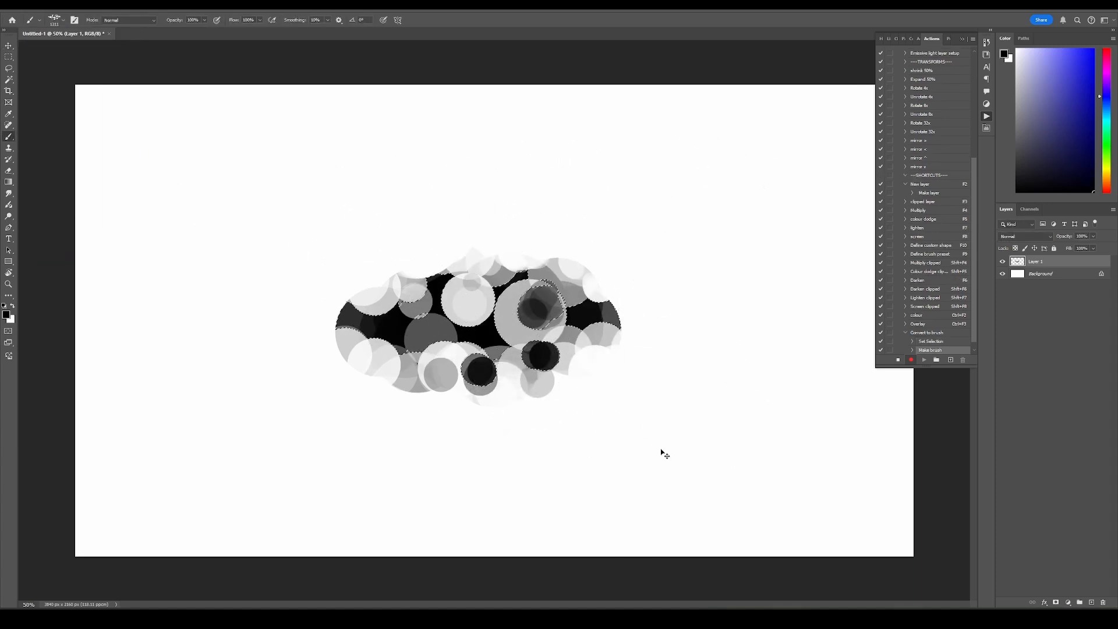
# Deselect the cluster and stop recording the "Convert to brush" action
pyautogui.hotkey('ctrl', 'd')
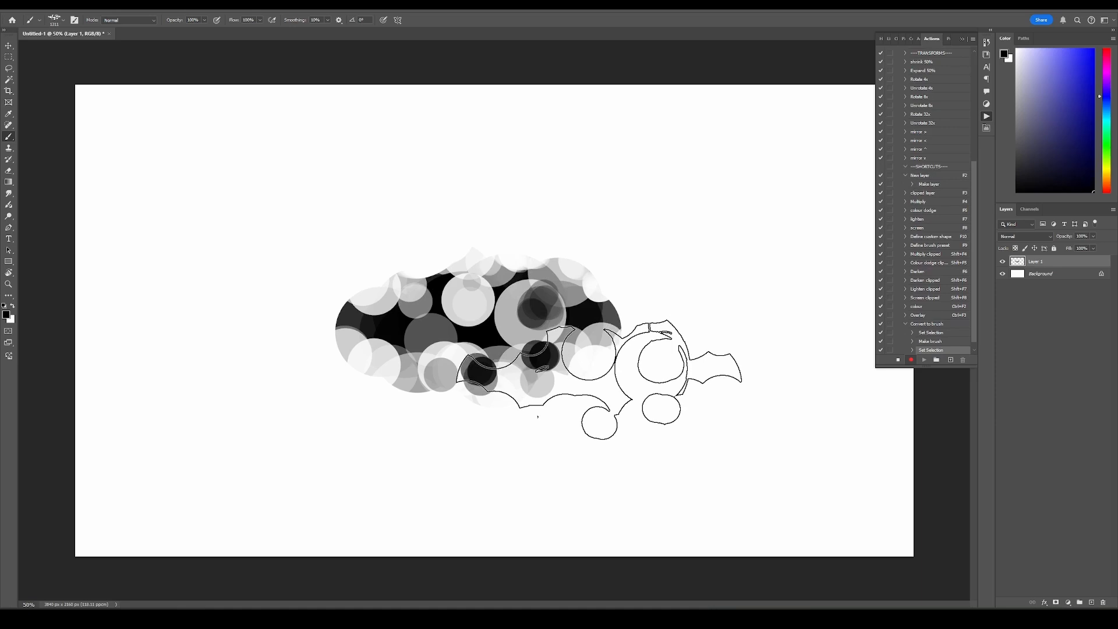
pyautogui.click(899, 361)
pyautogui.press('F2')
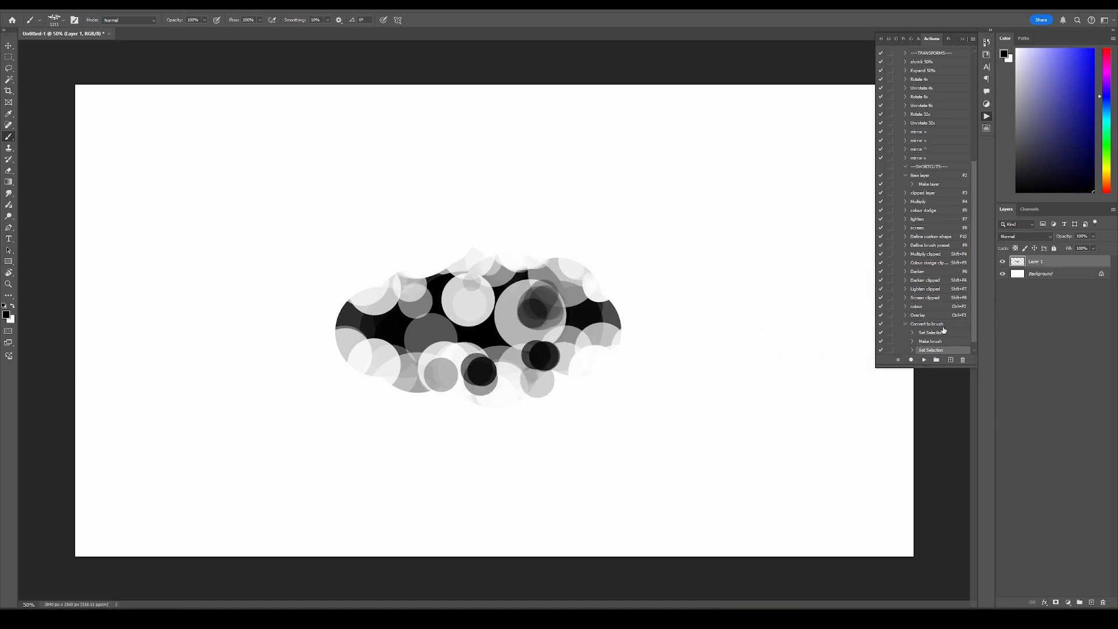
# Move the circle cluster toward the lower left, then paint an oval black blob on a new layer with a smaller cloud brush
pyautogui.press('v')
pyautogui.moveTo(763, 265); pyautogui.dragTo(627, 313)
pyautogui.press('b')
pyautogui.press('[')
pyautogui.press('[')
pyautogui.press('[')
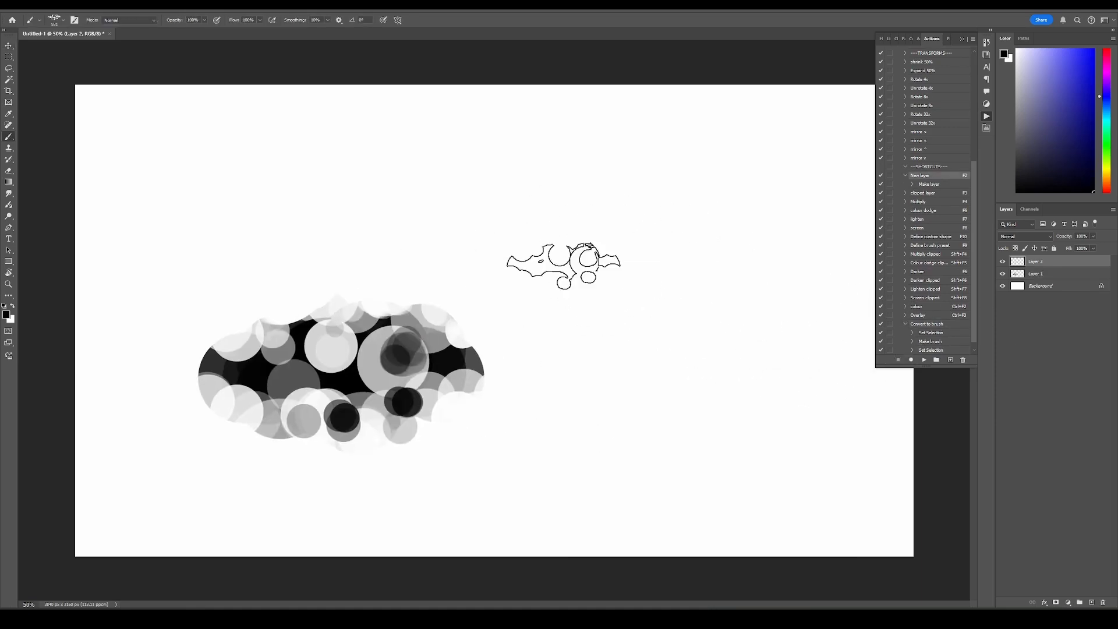
pyautogui.moveTo(564, 265)
pyautogui.mouseDown()
pyautogui.moveTo(646, 260)
pyautogui.moveTo(642, 217)
pyautogui.moveTo(657, 286)
pyautogui.mouseUp()
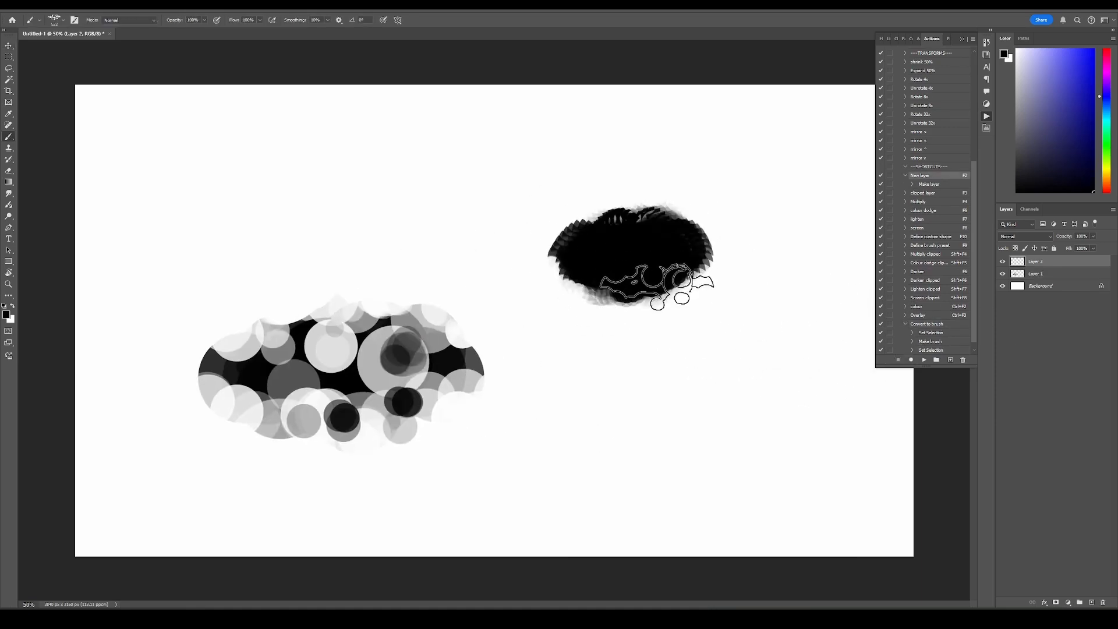
# Play the "Convert to brush" action on the painted blob, try the resulting brush below it and undo the trial strokes
pyautogui.click(948, 325)
pyautogui.click(924, 360)
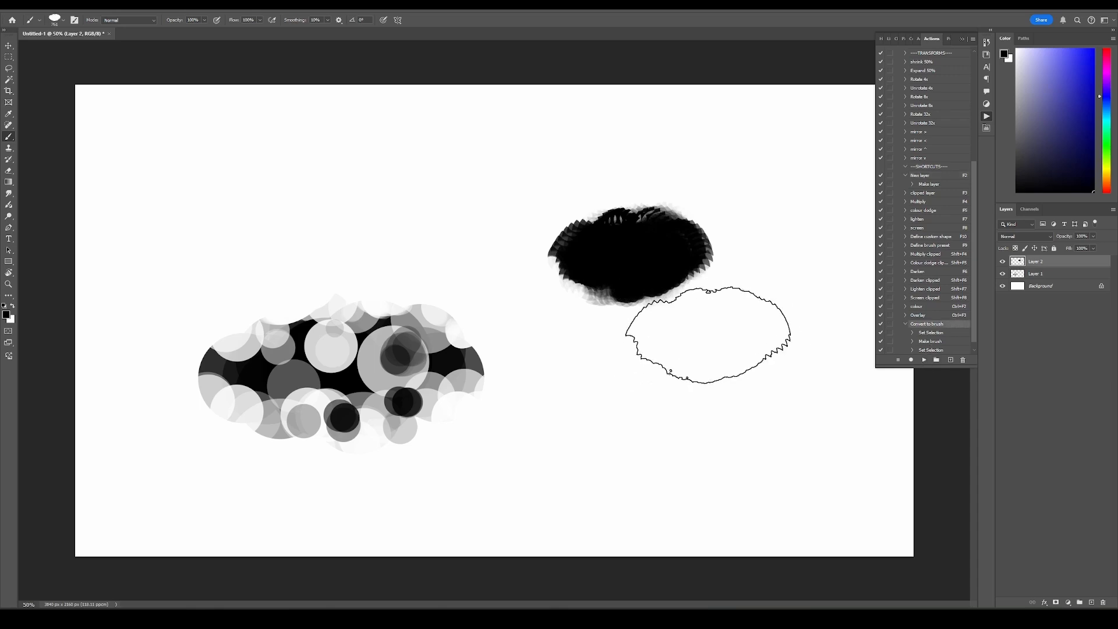
pyautogui.moveTo(707, 356); pyautogui.dragTo(664, 429)
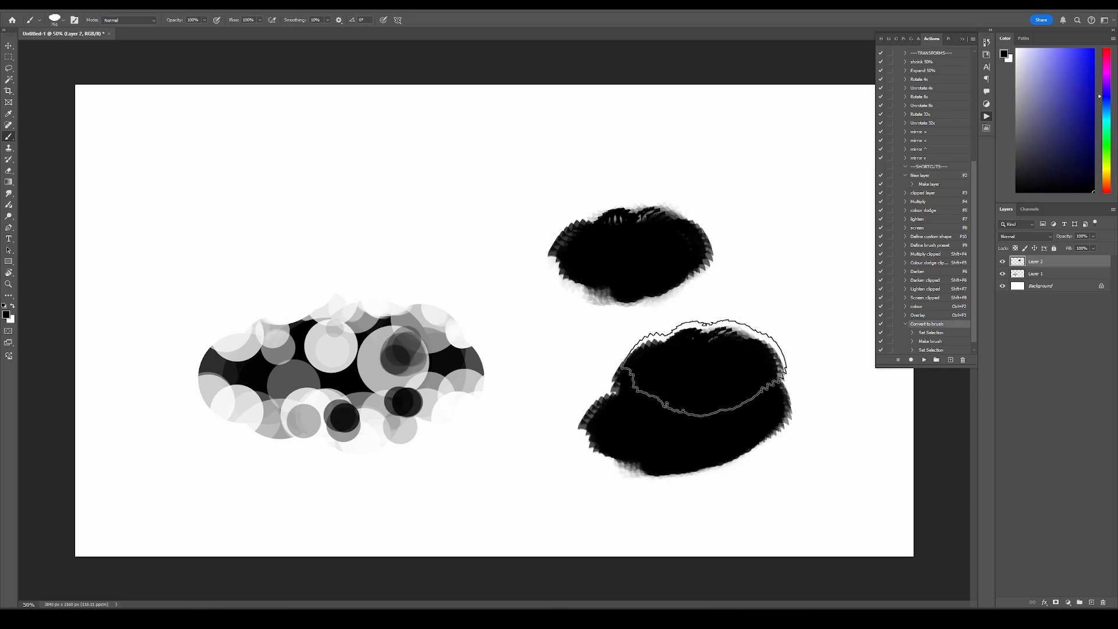
pyautogui.hotkey('ctrl', 'z')
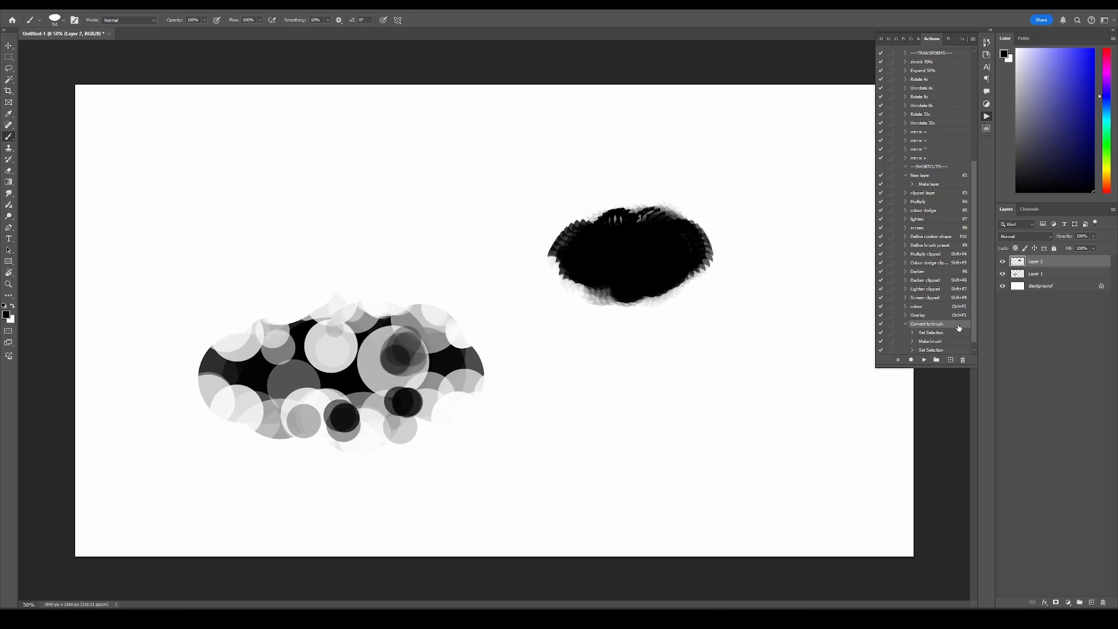
# Try to assign F9 as the function key of the "Convert to brush" action
pyautogui.doubleClick(959, 328)
pyautogui.click(501, 216)
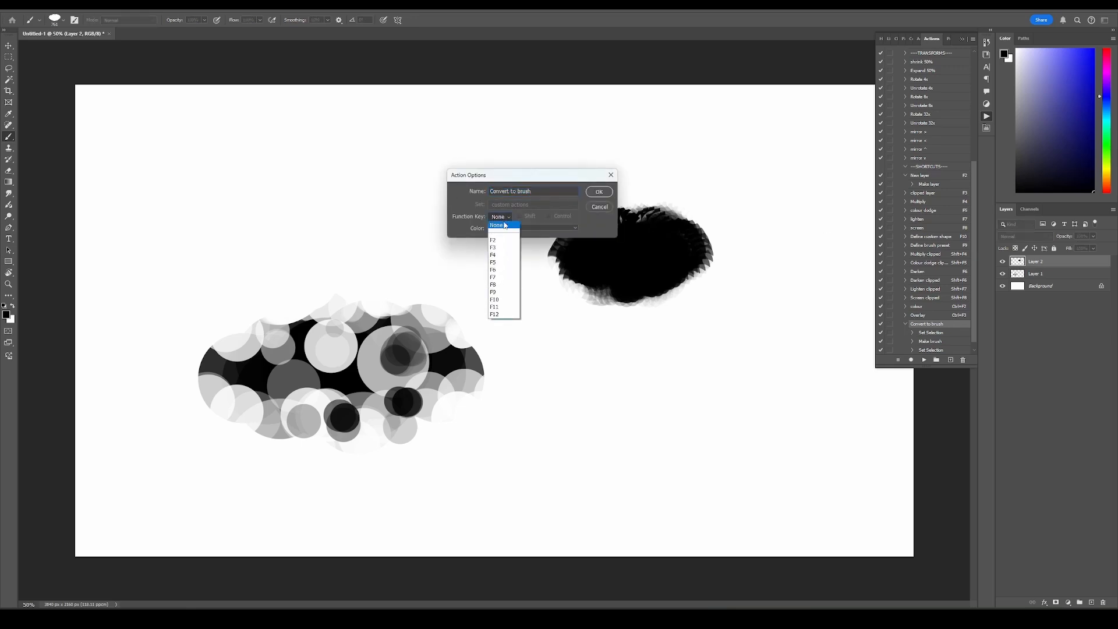
pyautogui.click(501, 292)
pyautogui.press('Return')
# Run the "Define brush preset" action on the Layer 1 cluster to make it the brush tip, then hide the Actions panel
pyautogui.press('F9')
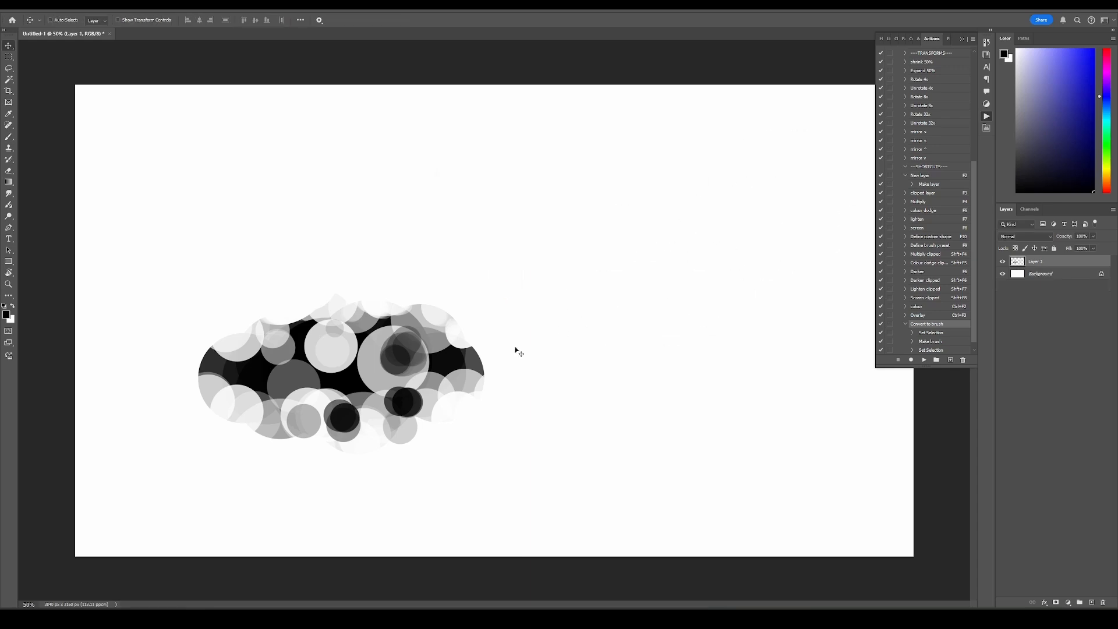
pyautogui.moveTo(516, 349); pyautogui.dragTo(616, 299)
pyautogui.press('b')
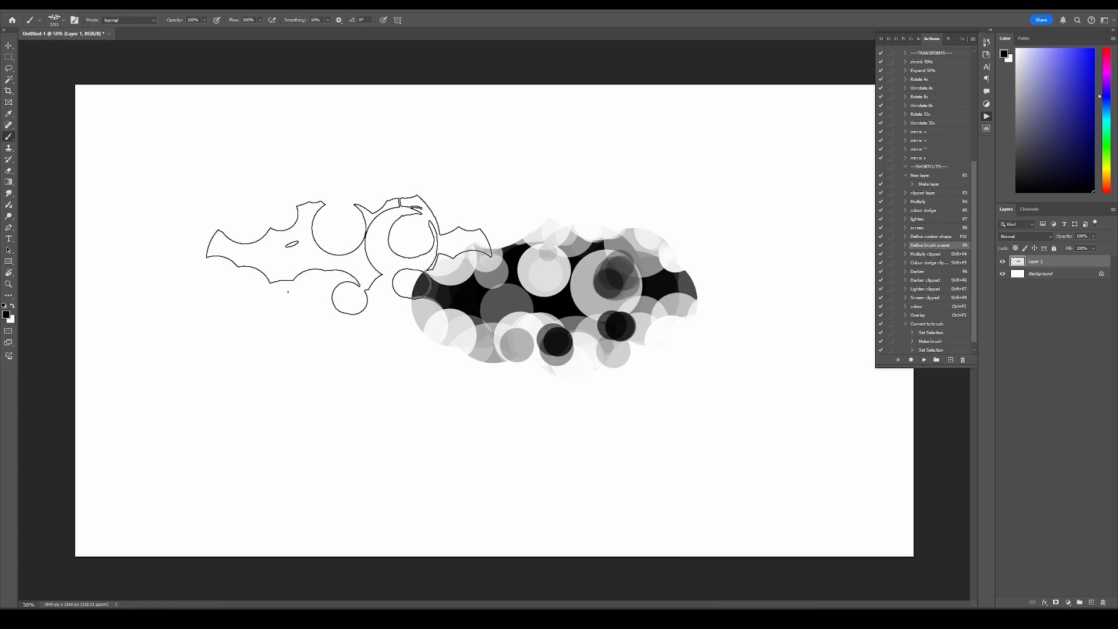
pyautogui.click(972, 39)
pyautogui.click(987, 48)
pyautogui.click(986, 117)
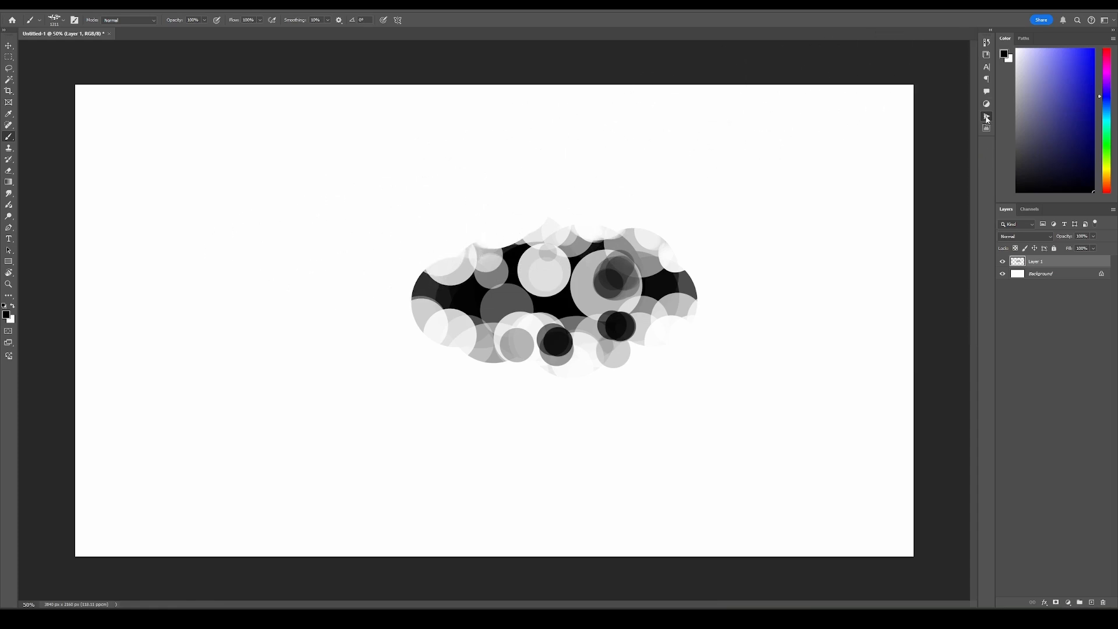
# Move the circle cluster down and to the right and add a new empty layer above it
pyautogui.moveTo(635, 292)
pyautogui.mouseDown()
pyautogui.moveTo(558, 290)
pyautogui.moveTo(649, 358)
pyautogui.mouseUp()
pyautogui.hotkey('ctrl', 'shift', 'alt', 'n')
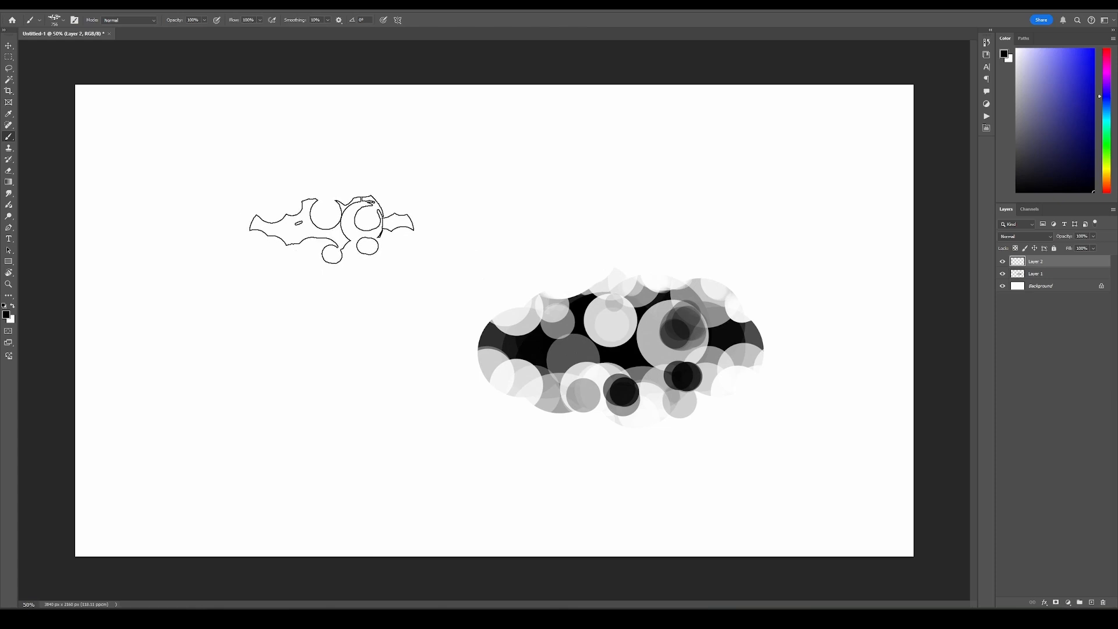
# Open the Brush Settings and place them over the canvas, clear of the circle cluster
pyautogui.press('F5')
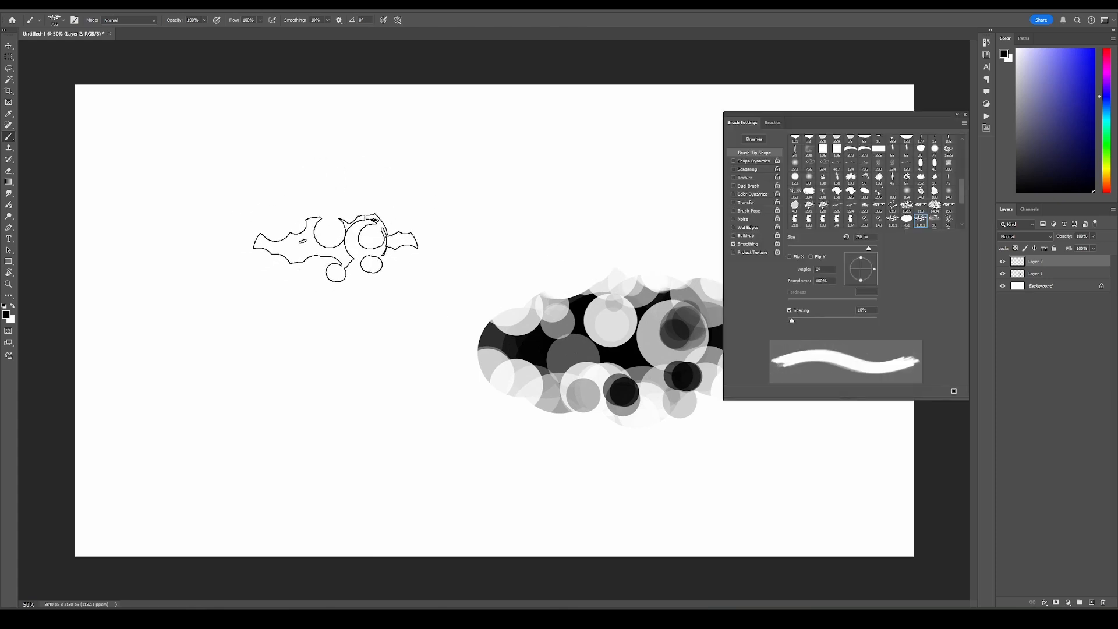
pyautogui.moveTo(757, 119); pyautogui.dragTo(152, 133)
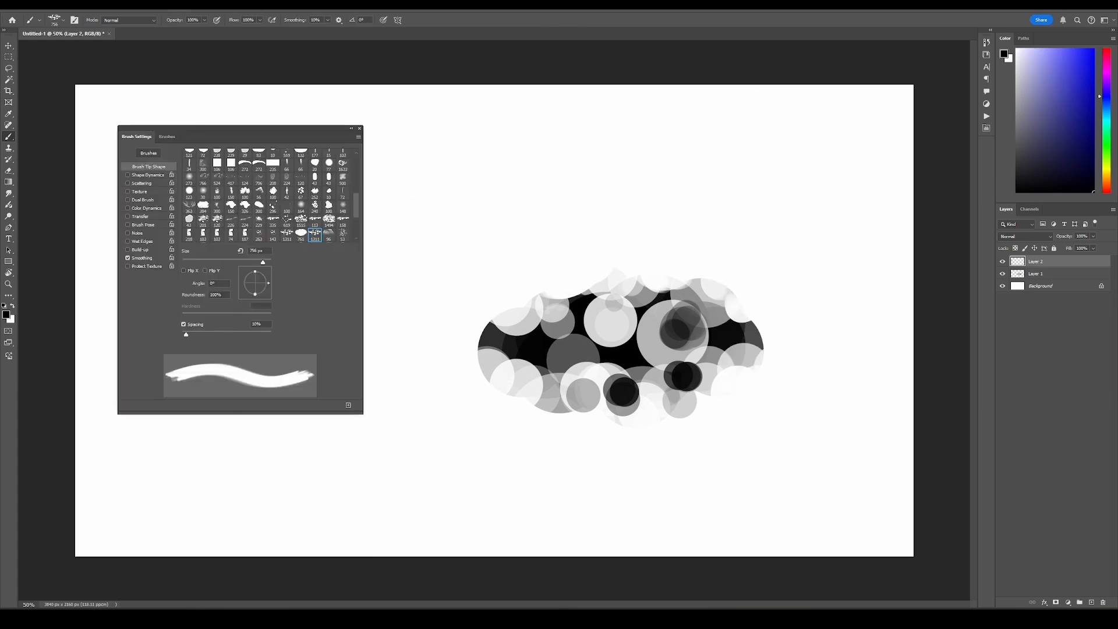
pyautogui.hotkey('alt', 'w')
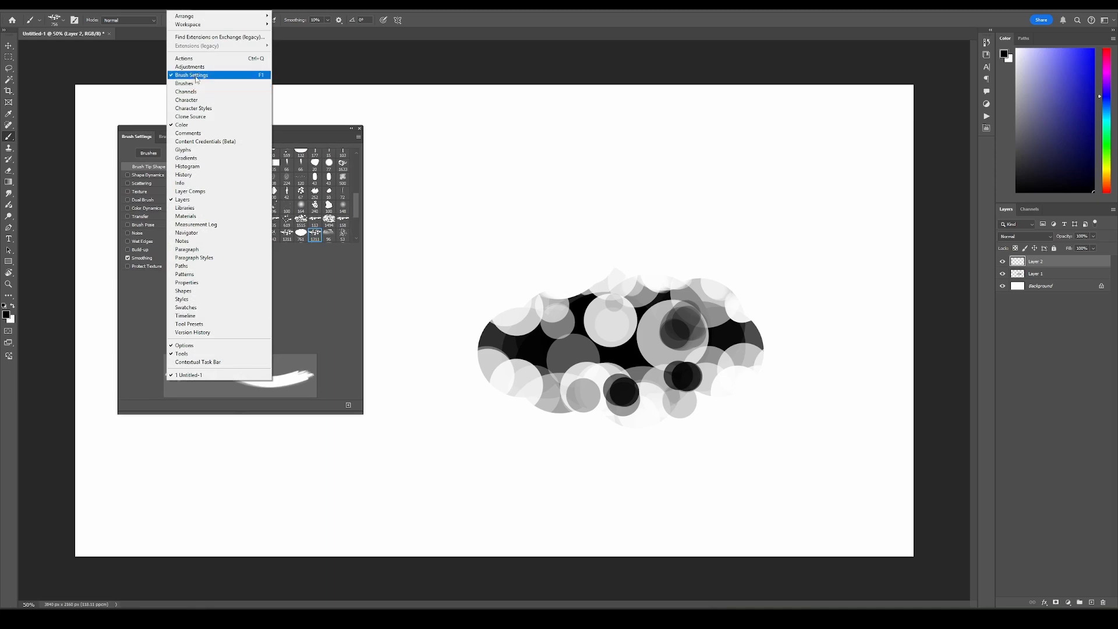
pyautogui.click(485, 204)
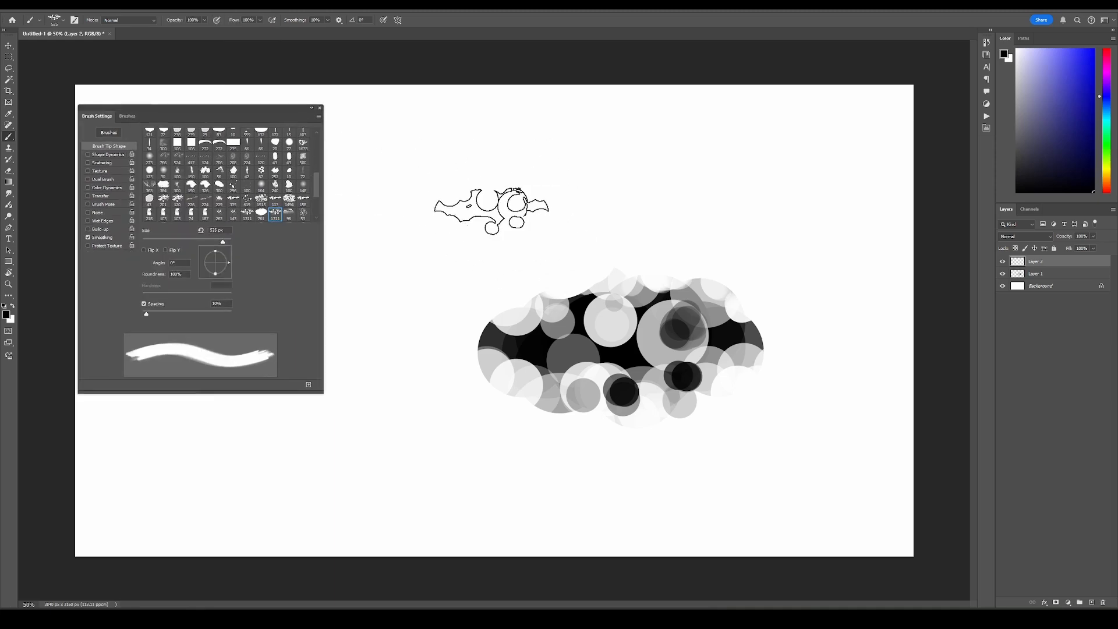
# Replace the first trial stroke by setting the brush spacing to 5% and painting two diagonal test strokes above the cluster
pyautogui.moveTo(374, 262); pyautogui.dragTo(688, 150)
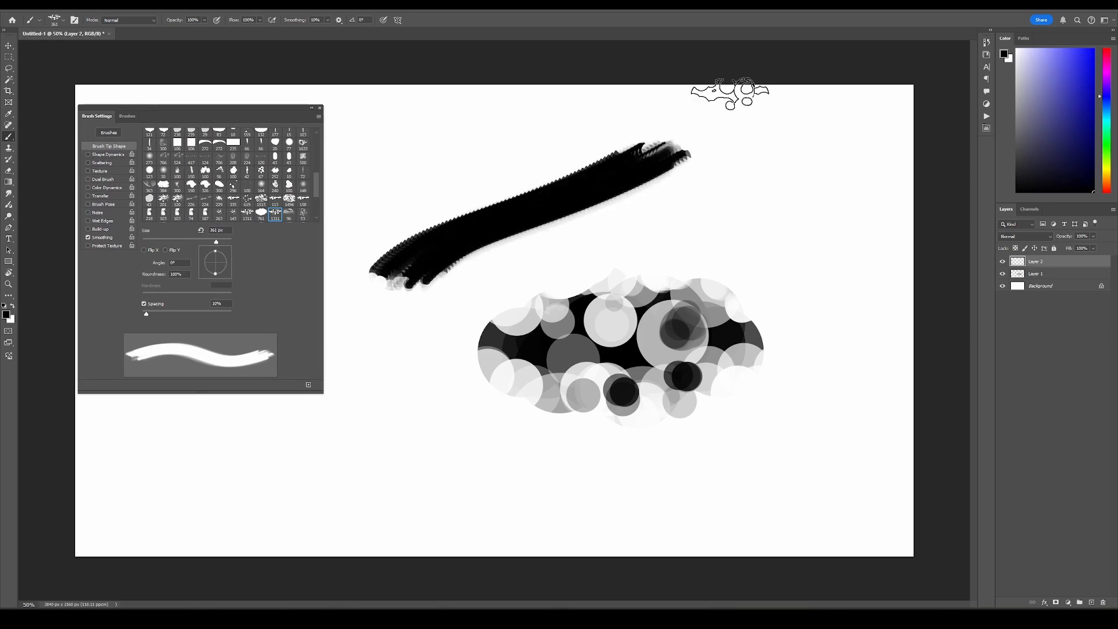
pyautogui.hotkey('ctrl', 'z')
pyautogui.write('5')
pyautogui.moveTo(361, 294)
pyautogui.mouseDown()
pyautogui.moveTo(437, 274)
pyautogui.moveTo(752, 126)
pyautogui.mouseUp()
pyautogui.moveTo(595, 239); pyautogui.dragTo(545, 256)
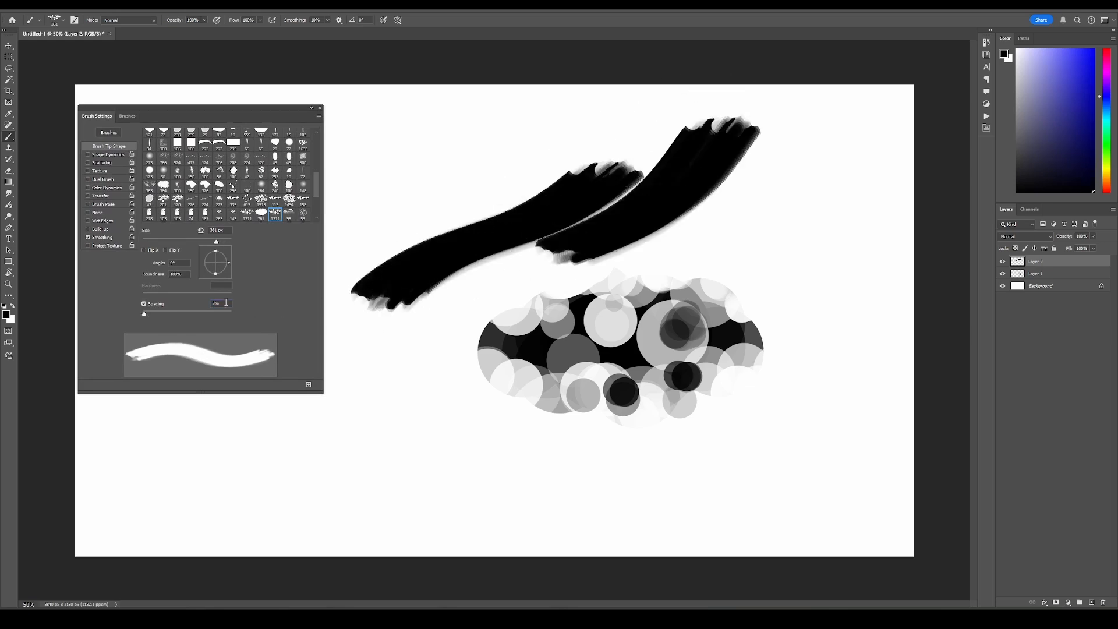
# Set the brush spacing to 2% and paint a long curved test stroke around the cluster plus a short patch above
pyautogui.write('3')
pyautogui.moveTo(360, 294)
pyautogui.mouseDown()
pyautogui.moveTo(431, 464)
pyautogui.moveTo(856, 364)
pyautogui.mouseUp()
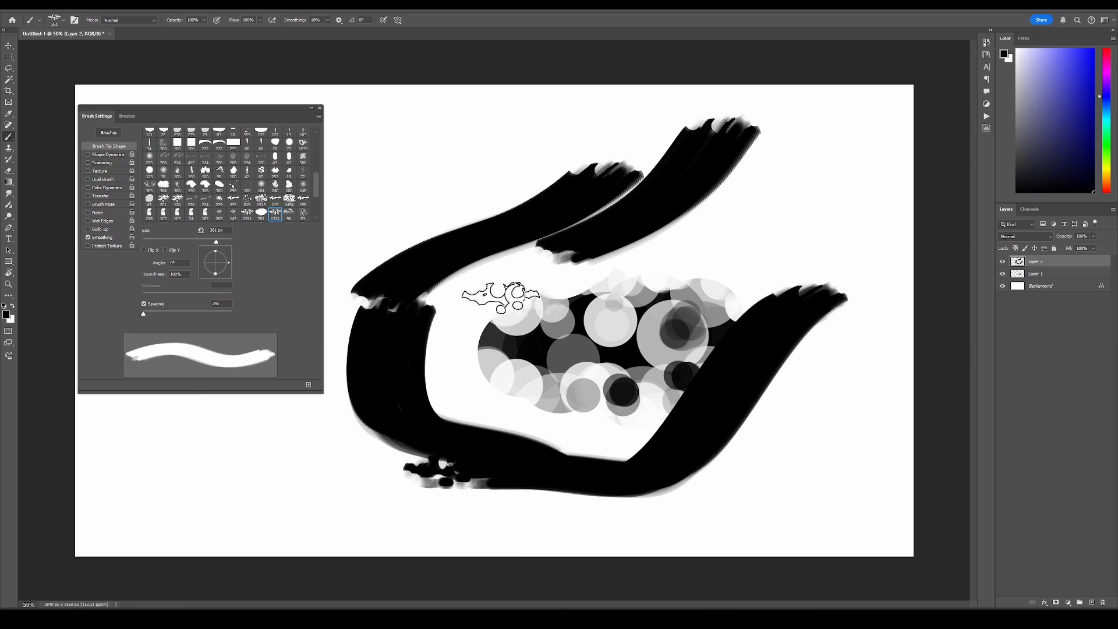
pyautogui.moveTo(376, 172); pyautogui.dragTo(437, 198)
# Turn on Transfer for the brush without Texture, then clear the test strokes from Layer 2
pyautogui.click(88, 171)
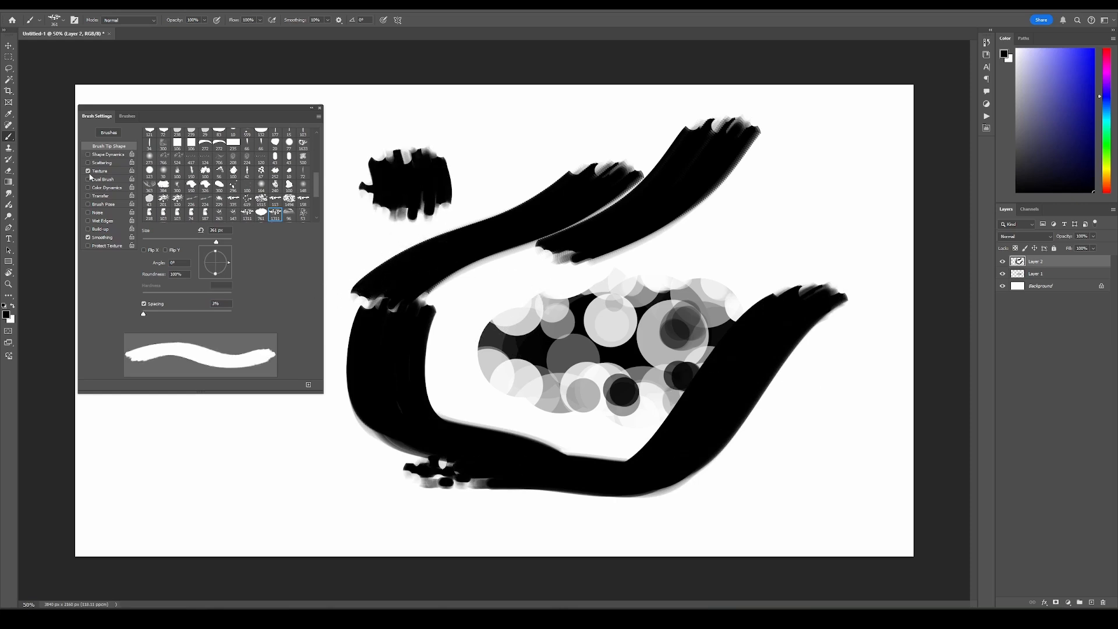
pyautogui.click(88, 195)
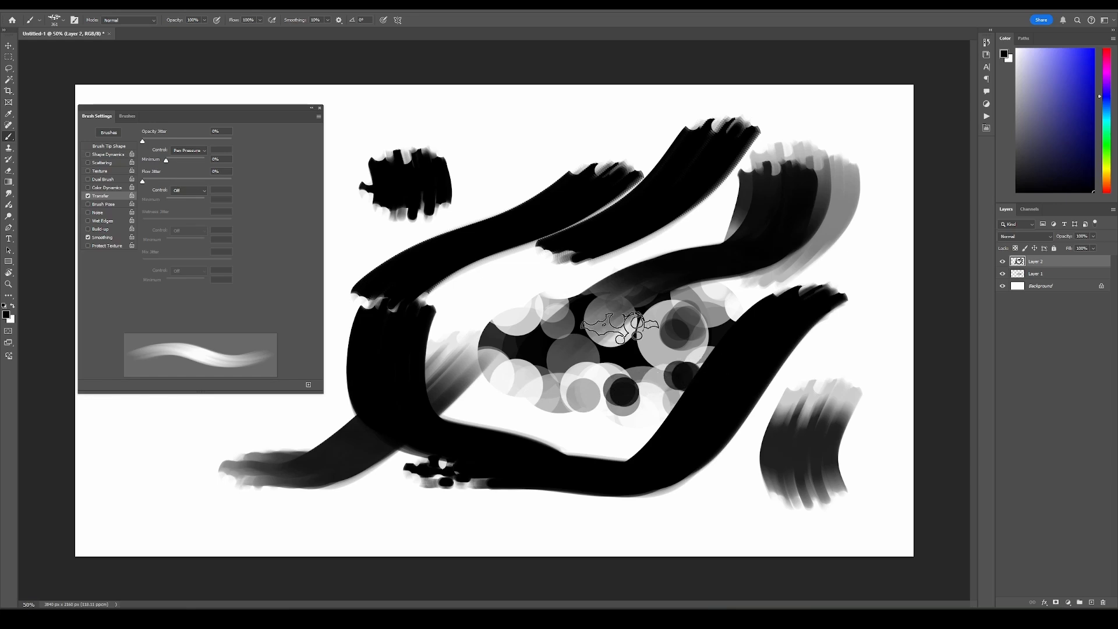
pyautogui.press('Delete')
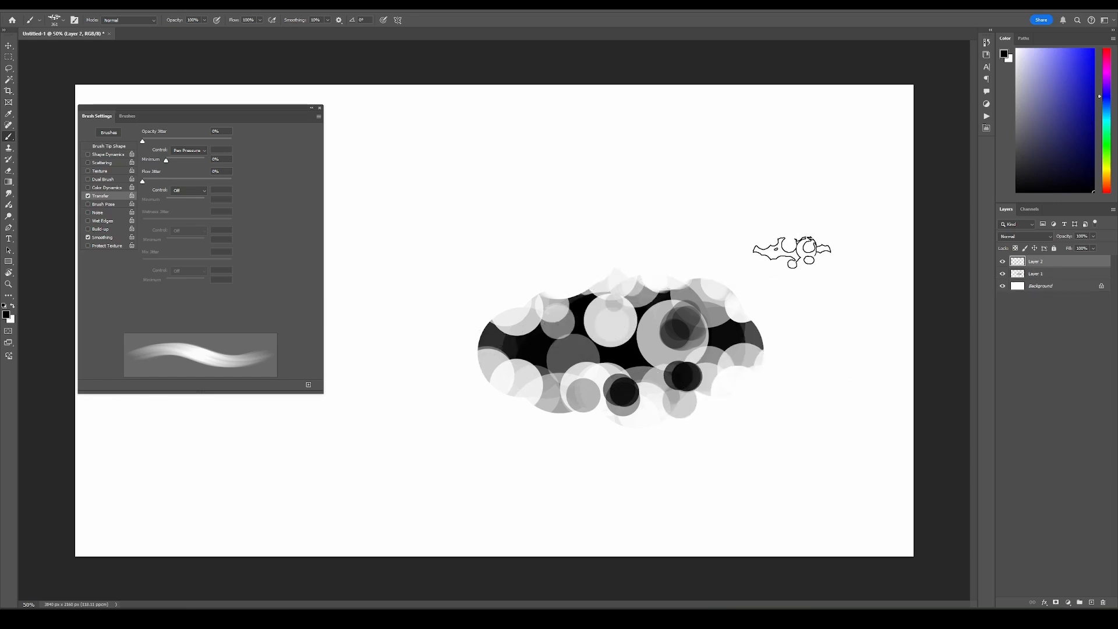
# Paint downward test strokes with the Transfer-enabled brush between the settings and the cluster, clearing Layer 2 after each
pyautogui.moveTo(417, 187); pyautogui.dragTo(378, 375)
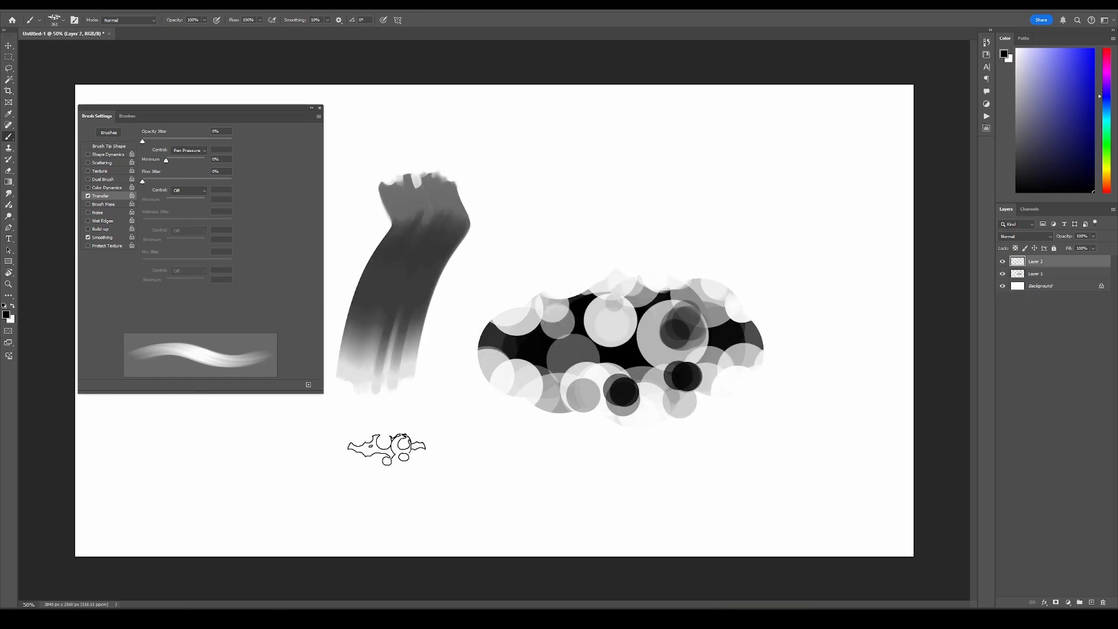
pyautogui.press('Delete')
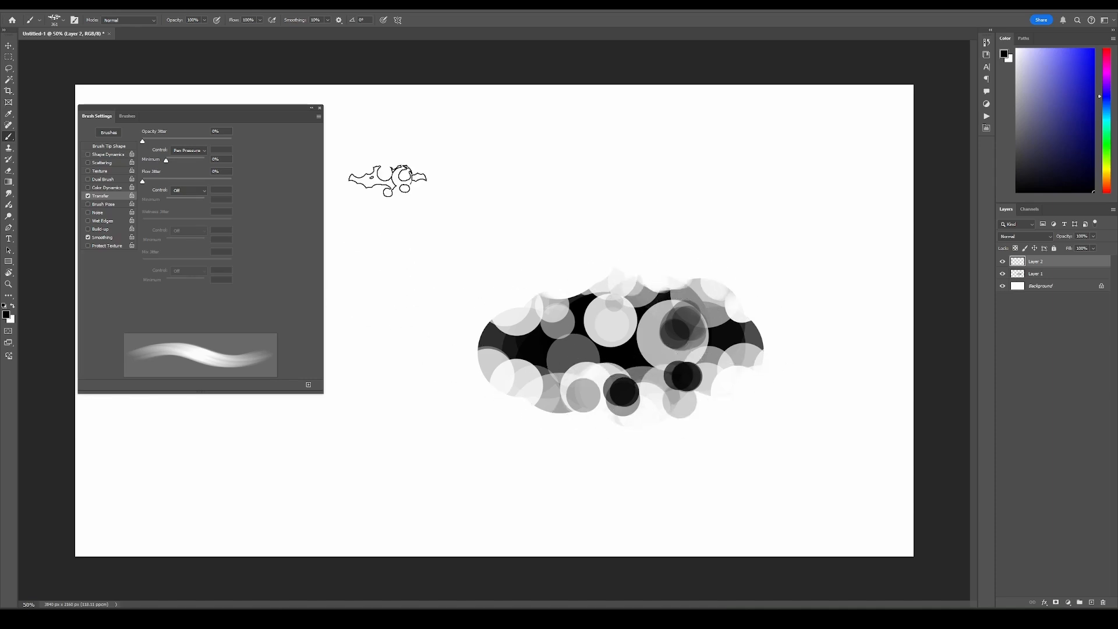
pyautogui.moveTo(388, 181); pyautogui.dragTo(361, 495)
pyautogui.press('Delete')
# Enable Shape Dynamics for the brush and try Flip X Jitter and Flip Y Jitter with a vertical test stroke
pyautogui.click(109, 155)
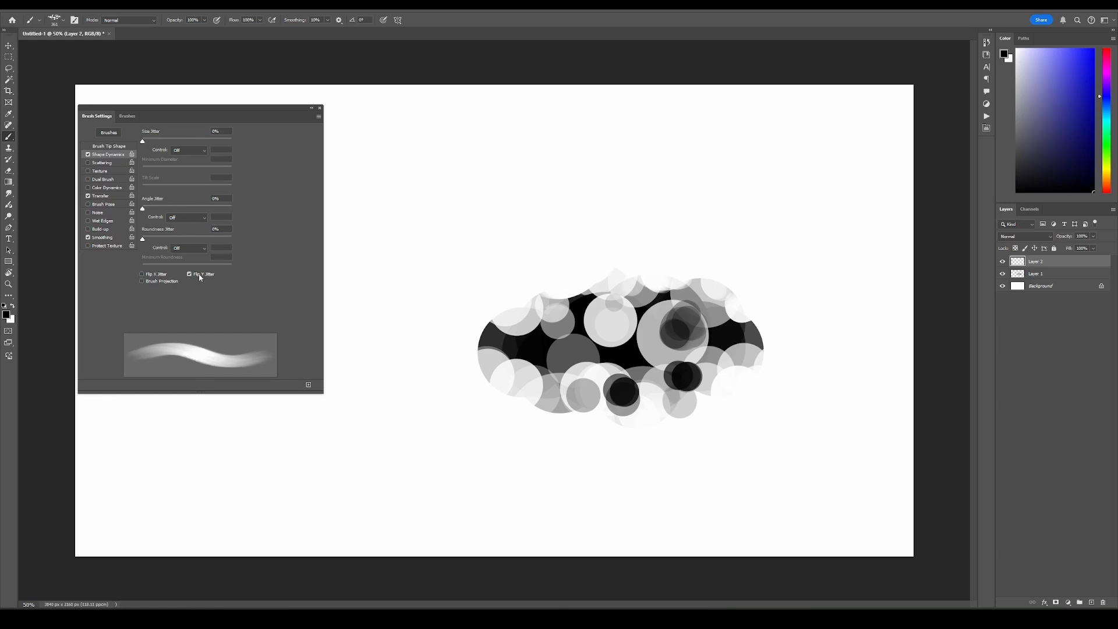
pyautogui.moveTo(420, 170); pyautogui.dragTo(419, 294)
# Switch to the first round brush in General Brushes and draw arrows pointing up, down and sideways around the cluster
pyautogui.rightClick(504, 203)
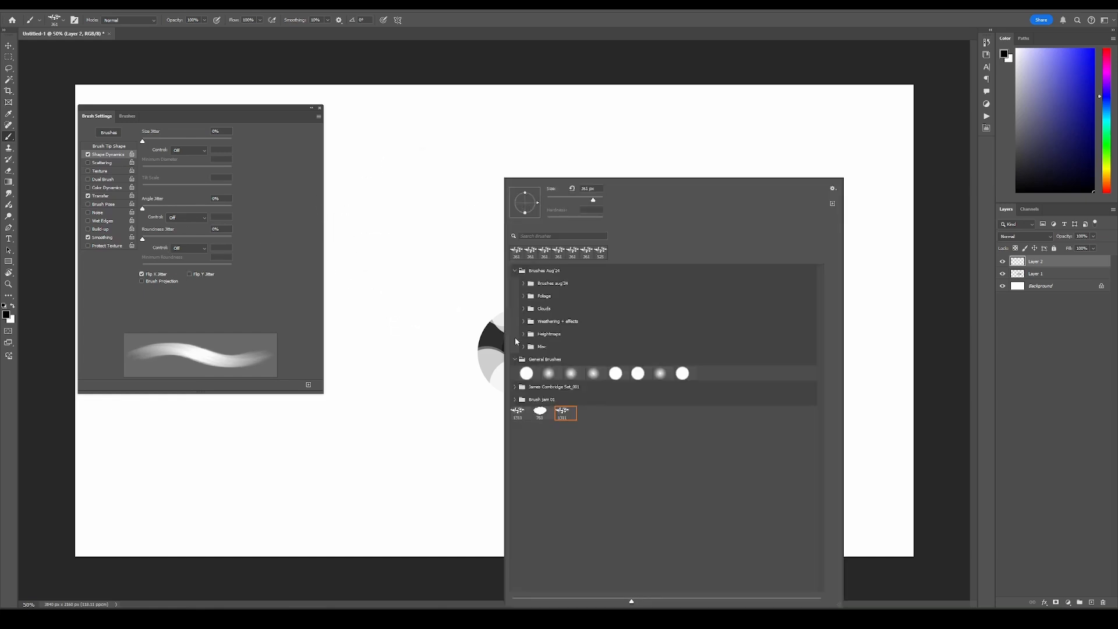
pyautogui.click(530, 372)
pyautogui.moveTo(419, 355); pyautogui.dragTo(387, 371)
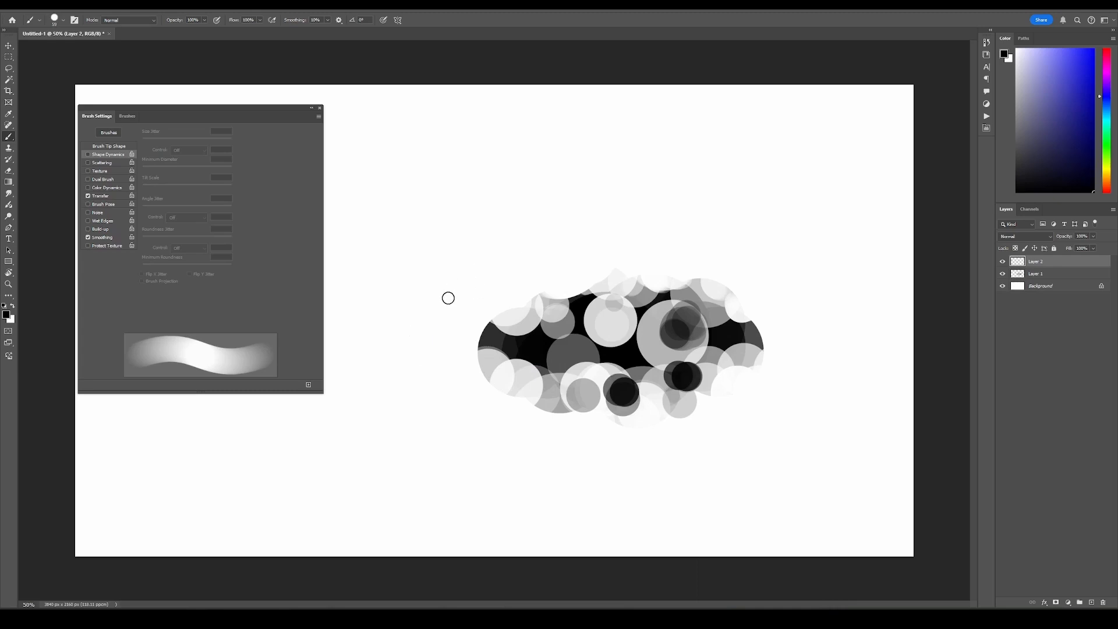
pyautogui.moveTo(419, 301)
pyautogui.mouseDown()
pyautogui.moveTo(429, 190)
pyautogui.moveTo(437, 211)
pyautogui.mouseUp()
pyautogui.moveTo(422, 362); pyautogui.dragTo(449, 478)
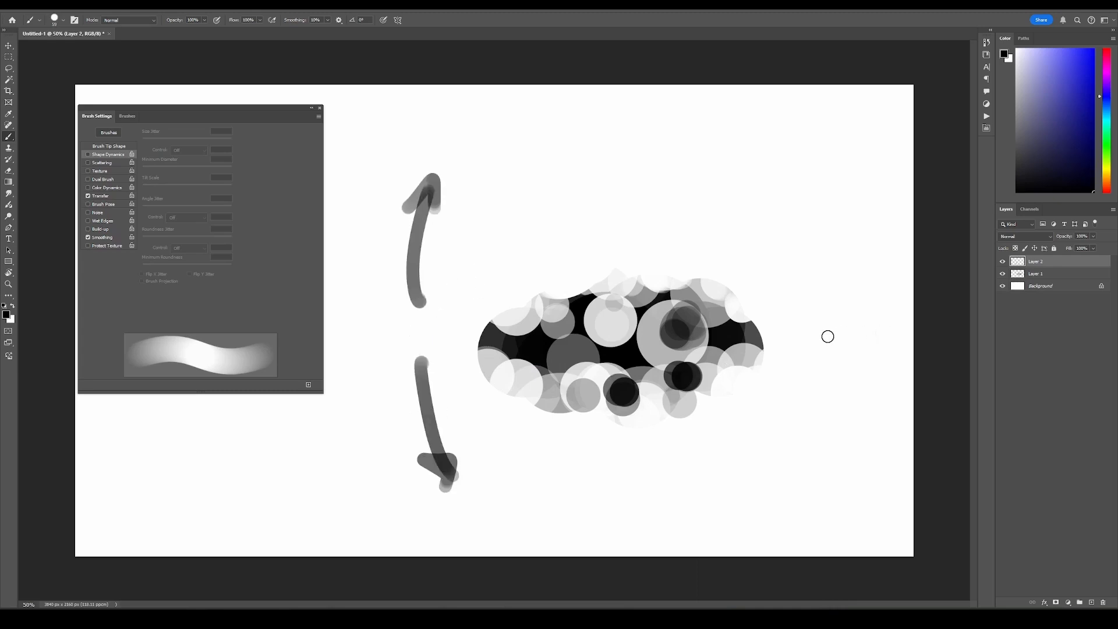
pyautogui.moveTo(794, 340)
pyautogui.mouseDown()
pyautogui.moveTo(883, 334)
pyautogui.moveTo(882, 348)
pyautogui.mouseUp()
pyautogui.moveTo(447, 329)
pyautogui.mouseDown()
pyautogui.moveTo(335, 345)
pyautogui.moveTo(360, 354)
pyautogui.mouseUp()
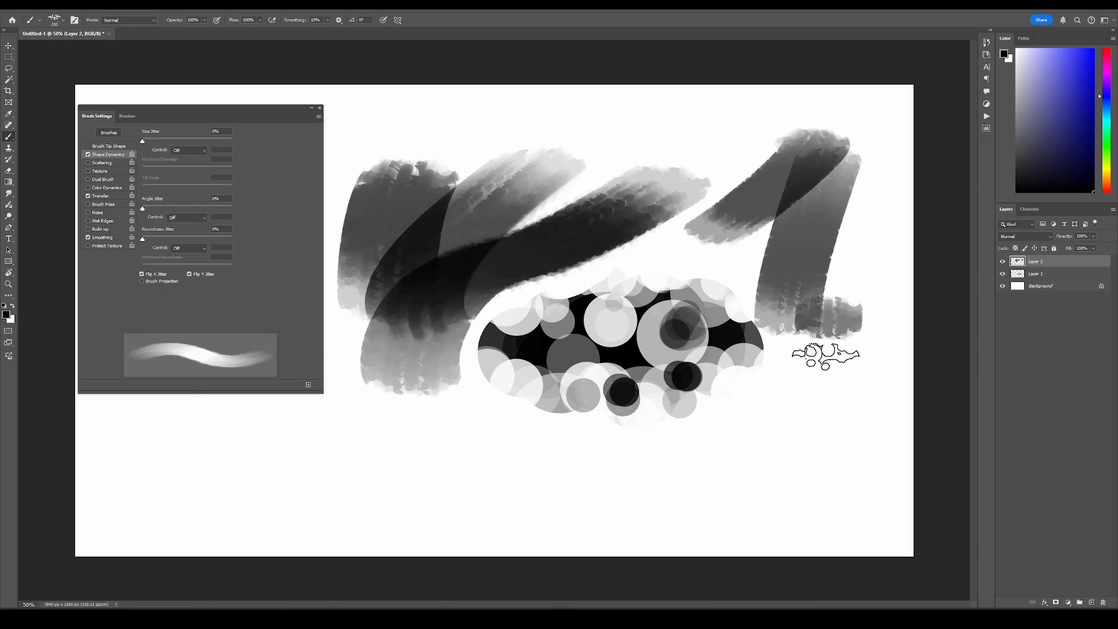
# Paint test strokes in different directions with the cloud brush using Flip X and Flip Y Jitter, undoing unwanted ones
pyautogui.moveTo(827, 323)
pyautogui.mouseDown()
pyautogui.moveTo(563, 481)
pyautogui.moveTo(325, 499)
pyautogui.mouseUp()
pyautogui.moveTo(190, 534)
pyautogui.mouseDown()
pyautogui.moveTo(272, 469)
pyautogui.moveTo(323, 408)
pyautogui.mouseUp()
pyautogui.hotkey('ctrl', 'z')
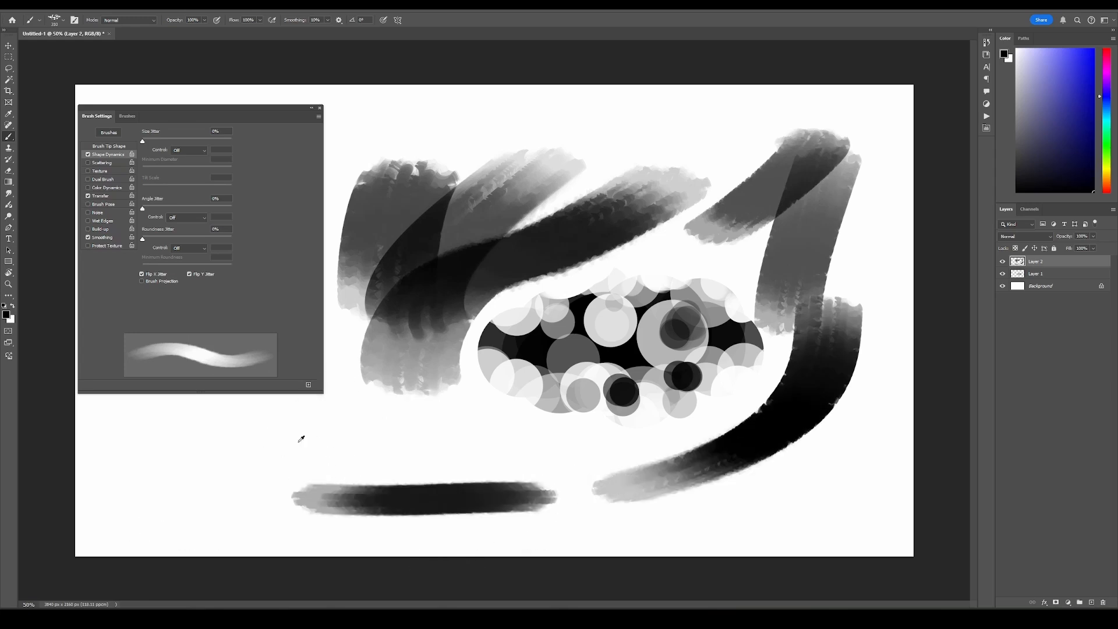
pyautogui.keyDown('alt'); pyautogui.rightClick(297, 443); pyautogui.keyUp('alt')
pyautogui.moveTo(233, 470); pyautogui.dragTo(387, 397)
pyautogui.hotkey('ctrl', 'z')
pyautogui.moveTo(228, 497); pyautogui.dragTo(386, 376)
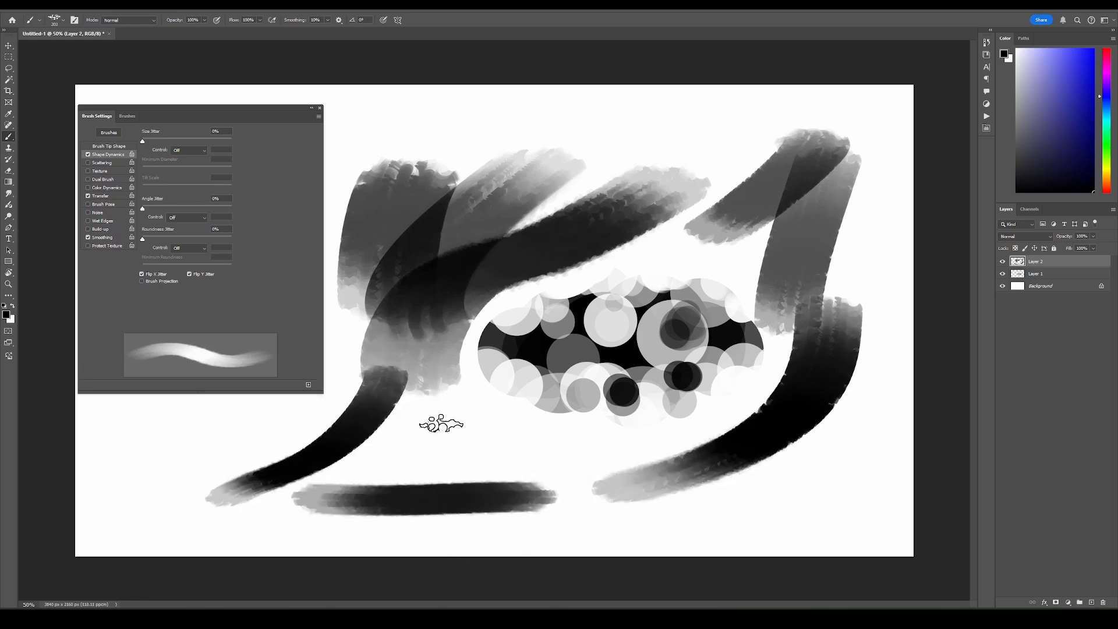
pyautogui.moveTo(402, 465); pyautogui.dragTo(491, 357)
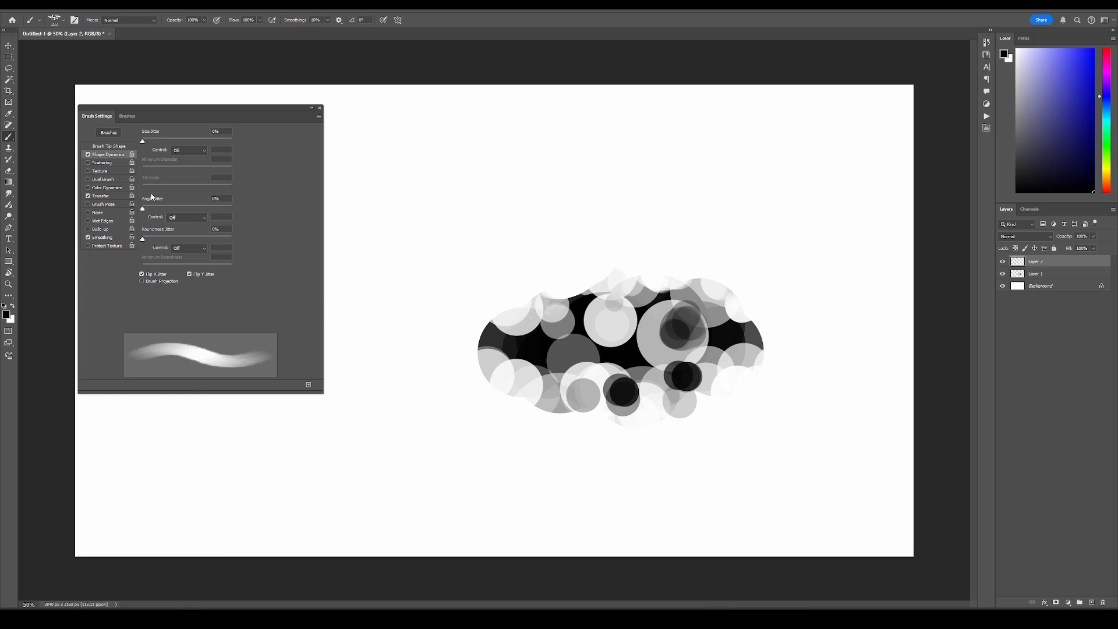
# Set the brush's Angle Jitter control to Direction and paint two long curved test strokes above the cluster
pyautogui.click(184, 217)
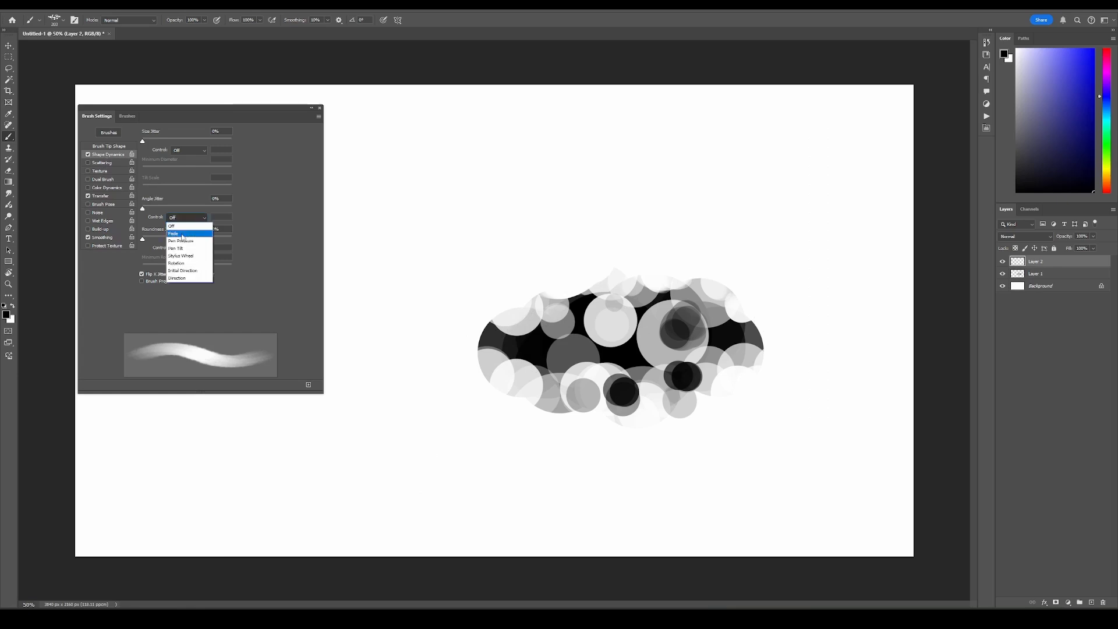
pyautogui.click(177, 278)
pyautogui.moveTo(389, 343); pyautogui.dragTo(688, 140)
pyautogui.moveTo(762, 94)
pyautogui.mouseDown()
pyautogui.moveTo(723, 191)
pyautogui.moveTo(474, 286)
pyautogui.mouseUp()
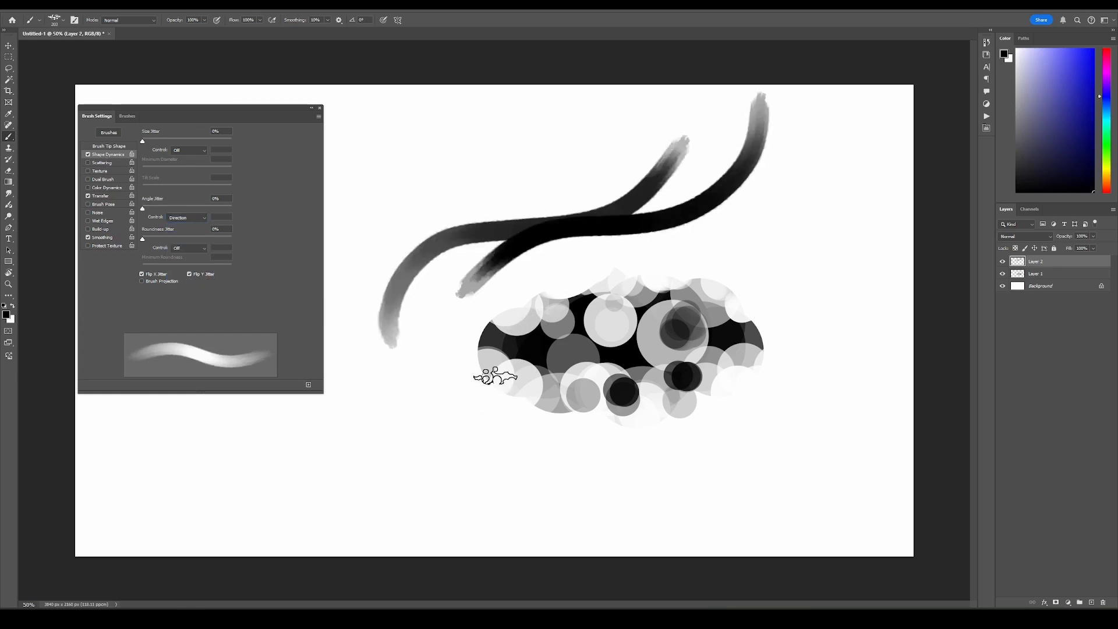
# Paint short curved test strokes all around the cluster to try the direction-following brush
pyautogui.moveTo(464, 247)
pyautogui.mouseDown()
pyautogui.moveTo(449, 367)
pyautogui.moveTo(347, 510)
pyautogui.mouseUp()
pyautogui.moveTo(451, 509); pyautogui.dragTo(489, 389)
pyautogui.moveTo(513, 482); pyautogui.dragTo(673, 390)
pyautogui.moveTo(806, 490); pyautogui.dragTo(809, 326)
pyautogui.moveTo(832, 261); pyautogui.dragTo(743, 217)
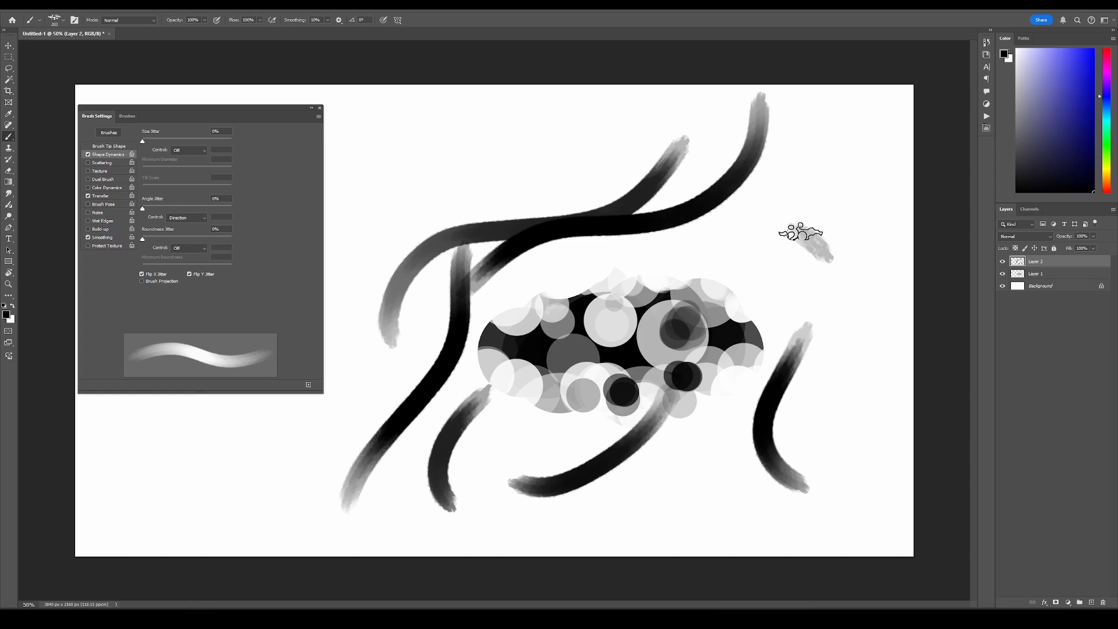
pyautogui.moveTo(813, 123); pyautogui.dragTo(780, 249)
pyautogui.moveTo(770, 170); pyautogui.dragTo(723, 245)
pyautogui.moveTo(452, 147); pyautogui.dragTo(386, 228)
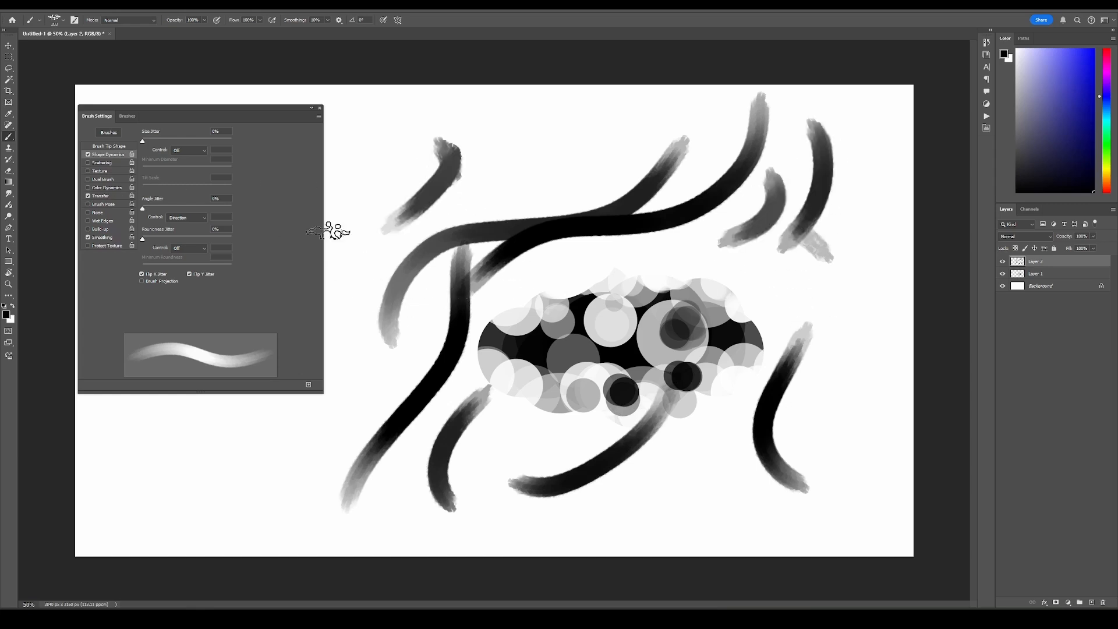
pyautogui.moveTo(342, 159); pyautogui.dragTo(337, 300)
pyautogui.moveTo(410, 236); pyautogui.dragTo(542, 141)
pyautogui.moveTo(417, 350); pyautogui.dragTo(322, 461)
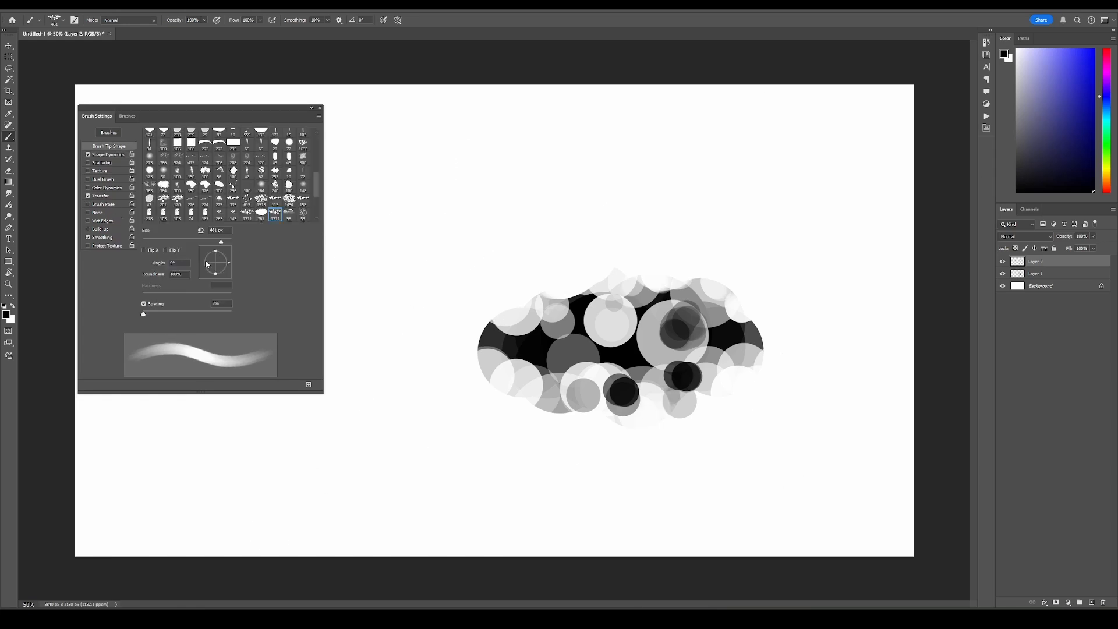
# Rotate the brush tip to a nearly vertical angle and paint one vertical and one sideways test stroke around the cluster
pyautogui.click(217, 253)
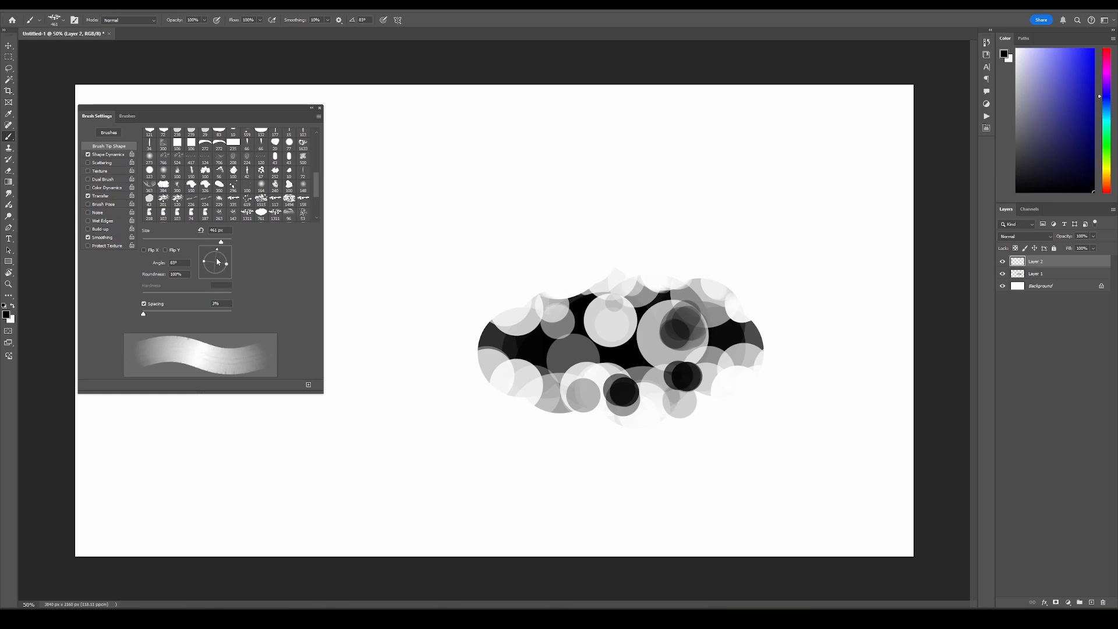
pyautogui.moveTo(217, 266); pyautogui.dragTo(223, 269)
pyautogui.moveTo(423, 149); pyautogui.dragTo(431, 350)
pyautogui.moveTo(513, 245); pyautogui.dragTo(725, 195)
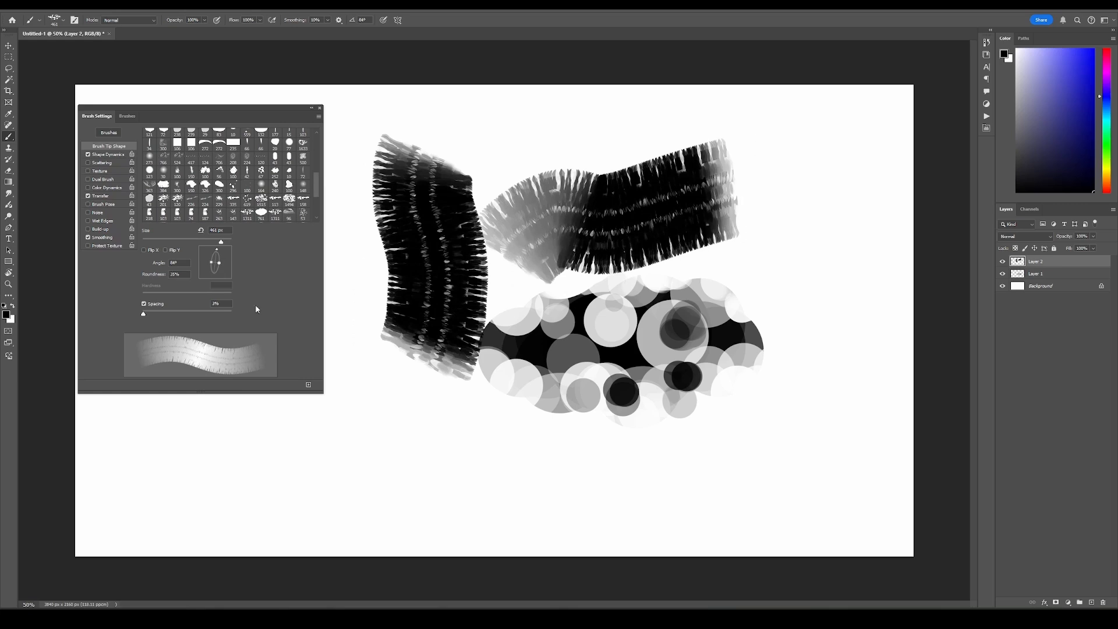
# Reset the brush tip to 100% roundness and a 0° angle, and paint long test strokes below and beside the cluster
pyautogui.click(219, 257)
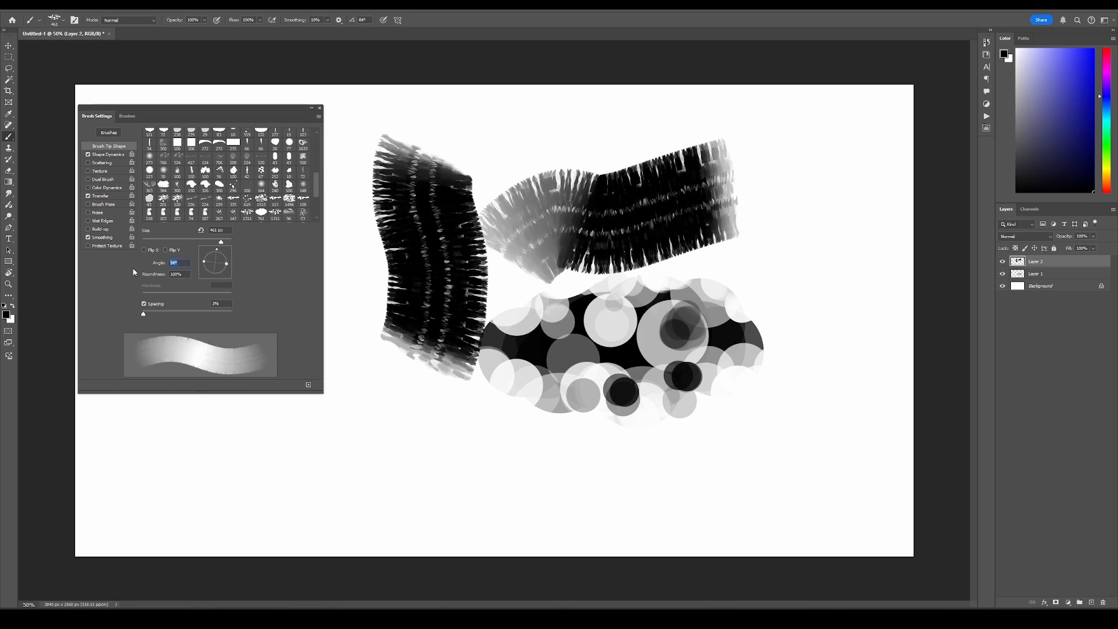
pyautogui.write('0')
pyautogui.press('Return')
pyautogui.click(109, 155)
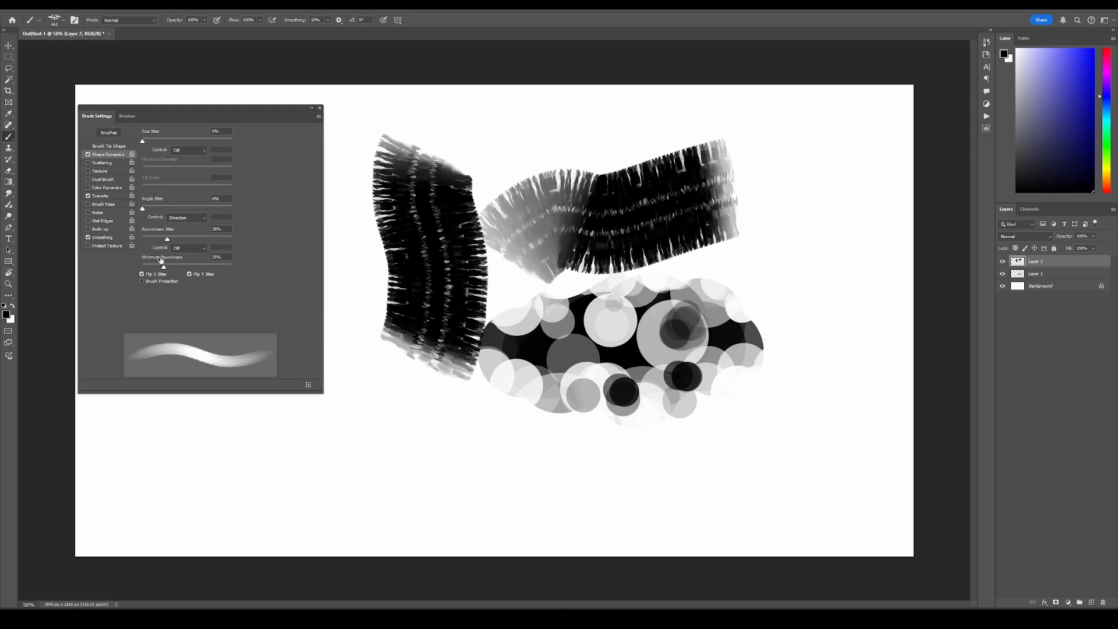
pyautogui.moveTo(187, 510)
pyautogui.mouseDown()
pyautogui.moveTo(323, 473)
pyautogui.moveTo(512, 466)
pyautogui.moveTo(603, 428)
pyautogui.mouseUp()
pyautogui.moveTo(638, 524); pyautogui.dragTo(781, 329)
pyautogui.moveTo(792, 189); pyautogui.dragTo(807, 498)
# Raise the brush's Roundness Jitter slightly and paint more test strokes in several directions across the cluster
pyautogui.moveTo(232, 239); pyautogui.dragTo(211, 244)
pyautogui.moveTo(104, 498); pyautogui.dragTo(324, 386)
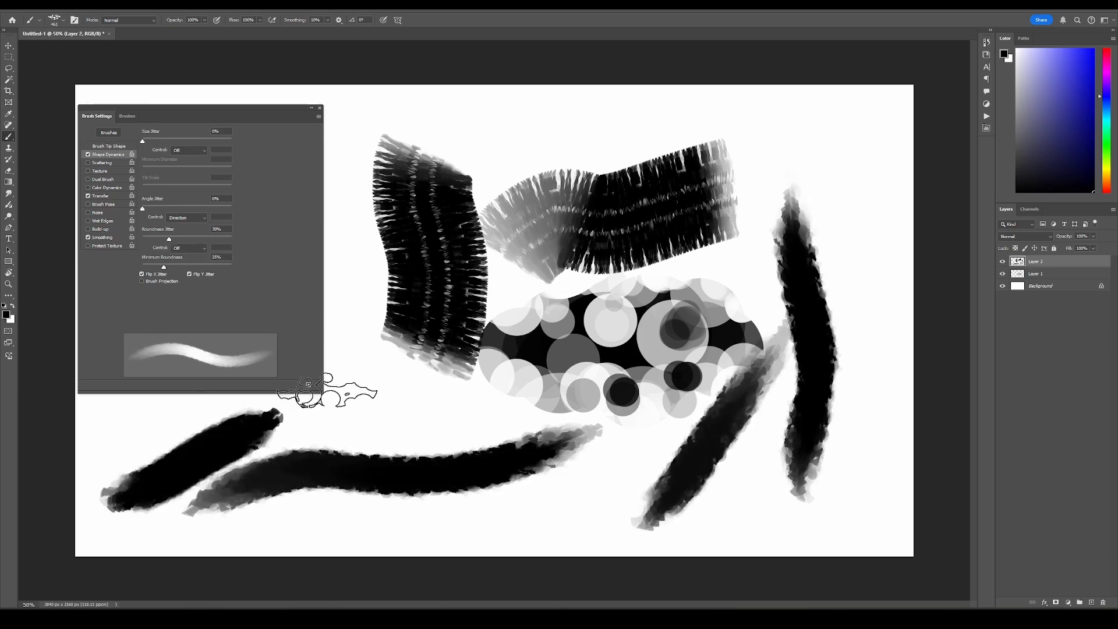
pyautogui.moveTo(408, 454); pyautogui.dragTo(430, 349)
pyautogui.moveTo(466, 484); pyautogui.dragTo(586, 358)
pyautogui.moveTo(533, 419); pyautogui.dragTo(708, 230)
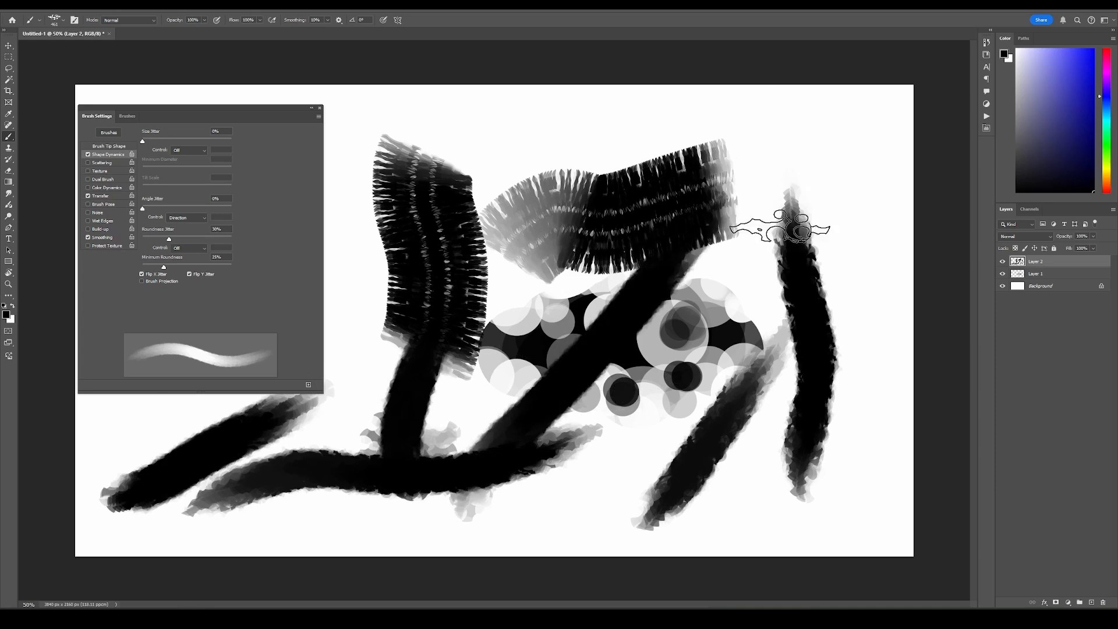
pyautogui.moveTo(810, 125); pyautogui.dragTo(726, 378)
# Clear all the test strokes from Layer 2 and deselect
pyautogui.hotkey('ctrl', 'a')
pyautogui.press('Delete')
pyautogui.hotkey('ctrl', 'd')
# Try a slight clockwise tilt of the brush tip and draw a thin horizontal arrow above the cluster
pyautogui.click(109, 147)
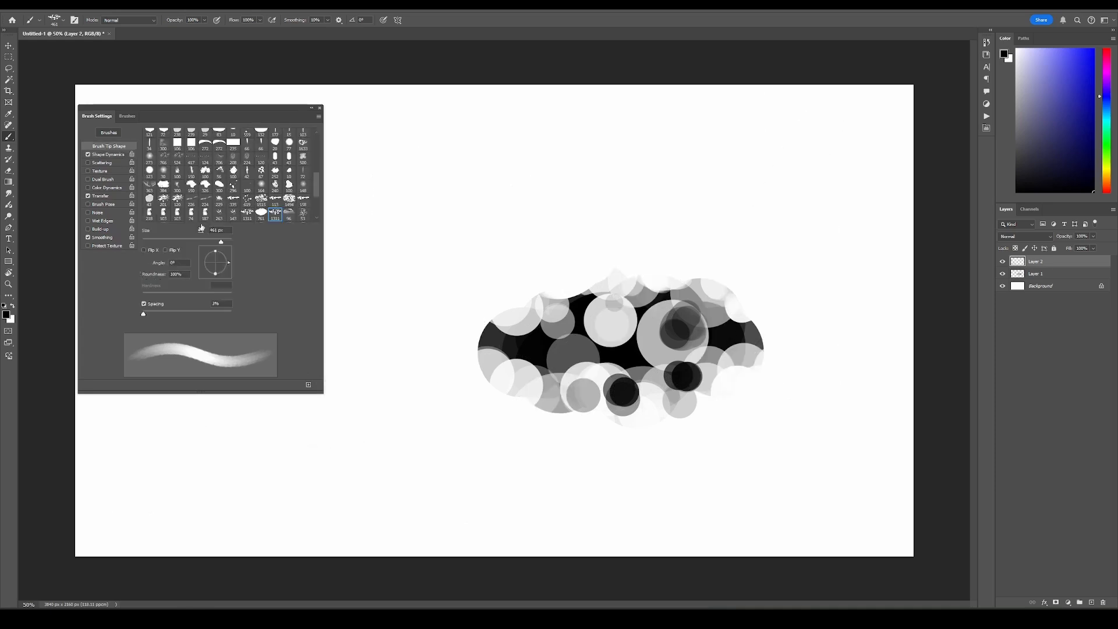
pyautogui.moveTo(230, 264); pyautogui.dragTo(232, 269)
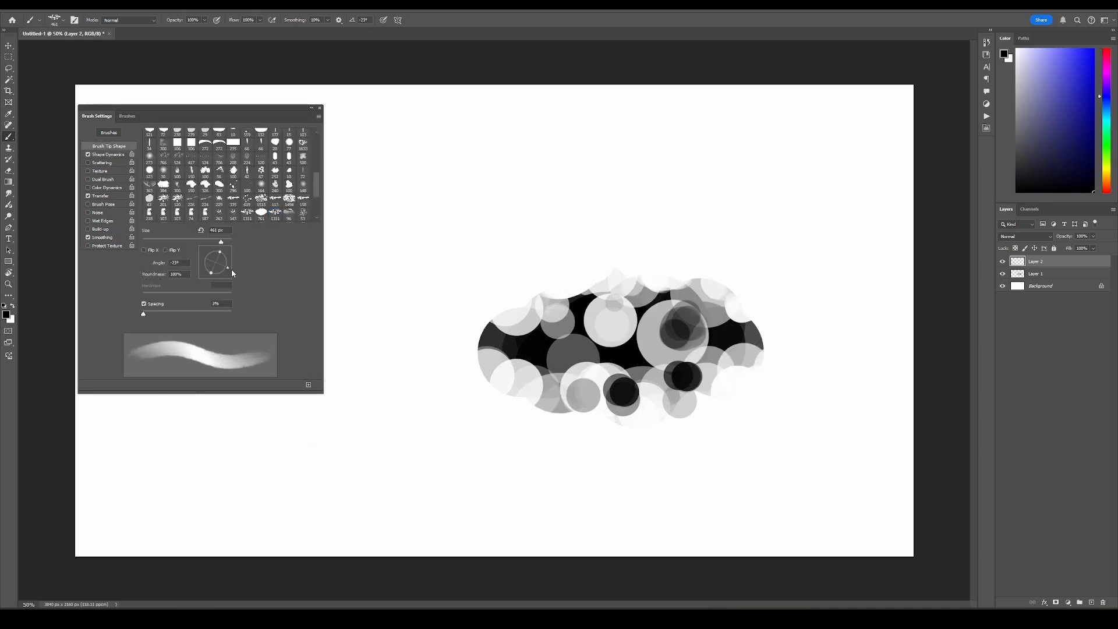
pyautogui.moveTo(389, 206); pyautogui.dragTo(820, 207)
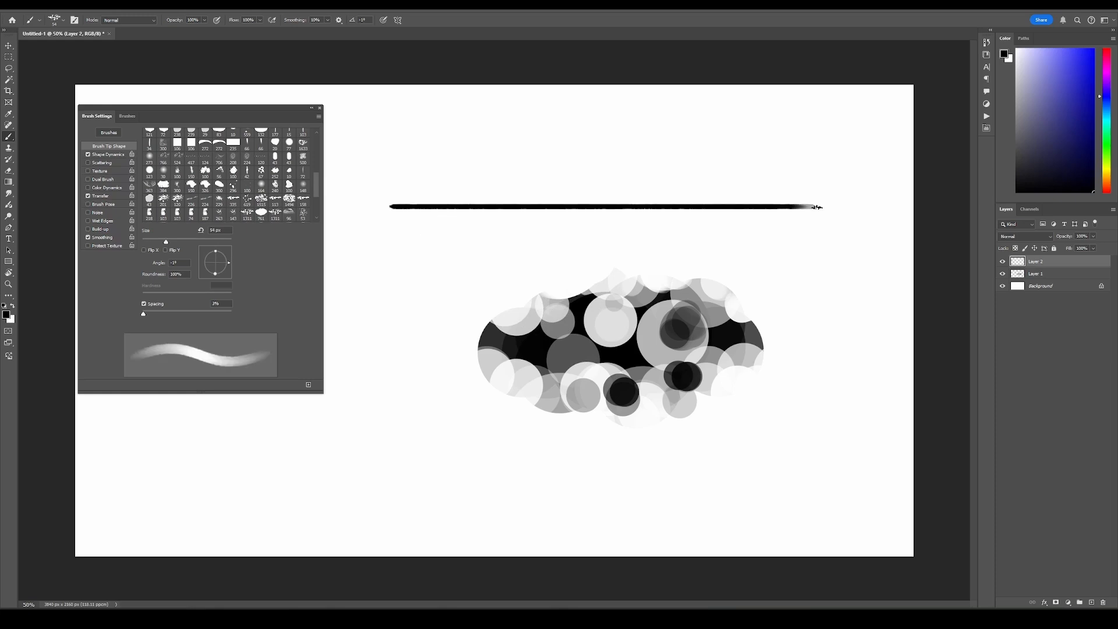
pyautogui.moveTo(611, 256)
pyautogui.mouseDown()
pyautogui.moveTo(641, 419)
pyautogui.moveTo(704, 416)
pyautogui.mouseUp()
pyautogui.hotkey('ctrl', 'z')
# Enlarge the brush, tilt its tip slightly clockwise, and paint test strokes beside and below the cluster
pyautogui.click(216, 242)
pyautogui.moveTo(230, 266); pyautogui.dragTo(232, 274)
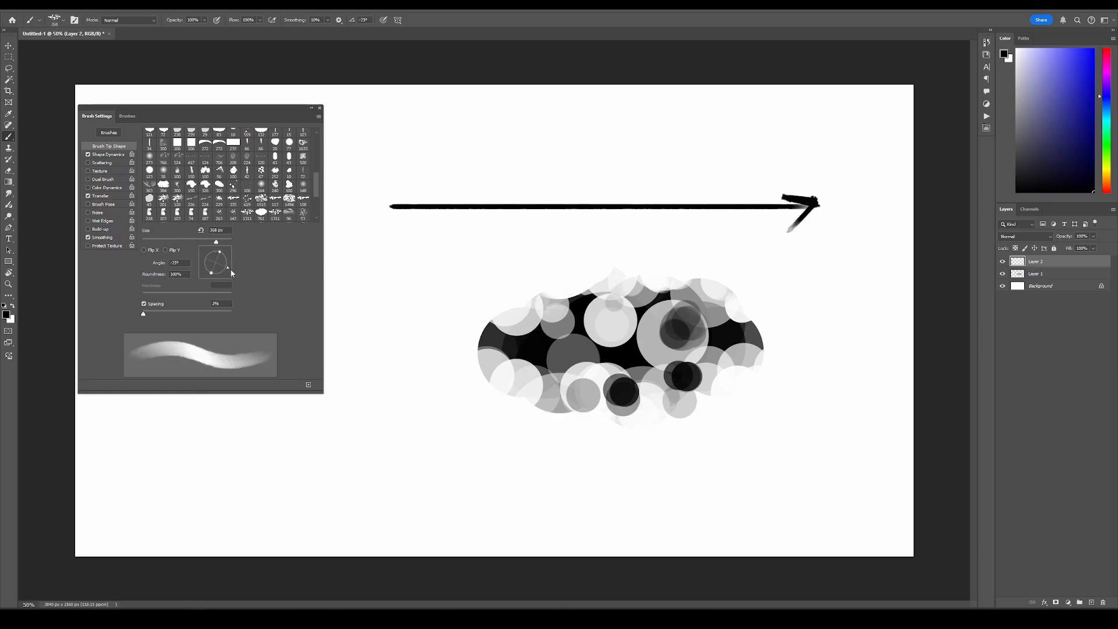
pyautogui.moveTo(361, 295); pyautogui.dragTo(440, 275)
pyautogui.moveTo(372, 466); pyautogui.dragTo(743, 475)
# Rotate the brush tip to -45° and paint thick and thin test strokes above and beside the cluster
pyautogui.hotkey('shift', 'Right')
pyautogui.hotkey('shift', 'Right')
pyautogui.hotkey('shift', 'Right')
pyautogui.hotkey('shift', 'Right')
pyautogui.moveTo(402, 183); pyautogui.dragTo(524, 175)
pyautogui.moveTo(728, 157); pyautogui.dragTo(513, 297)
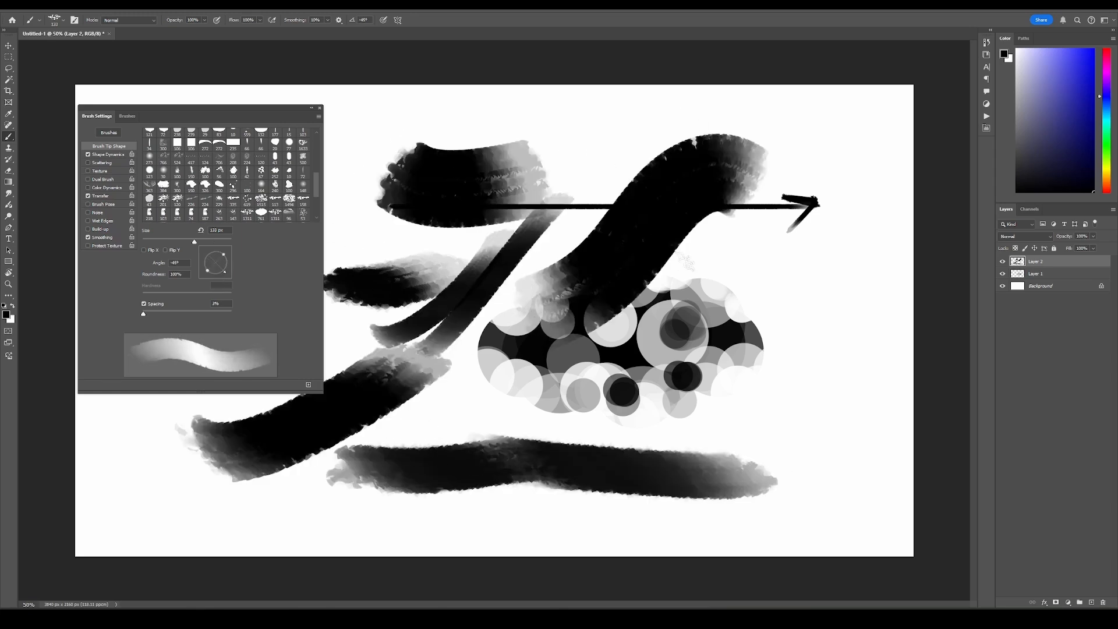
pyautogui.moveTo(833, 265)
pyautogui.mouseDown()
pyautogui.moveTo(775, 393)
pyautogui.moveTo(829, 294)
pyautogui.moveTo(857, 275)
pyautogui.mouseUp()
pyautogui.moveTo(828, 363); pyautogui.dragTo(803, 252)
# Set the Transfer Flow Jitter control to Pen Pressure and paint short test strokes around the canvas
pyautogui.click(101, 196)
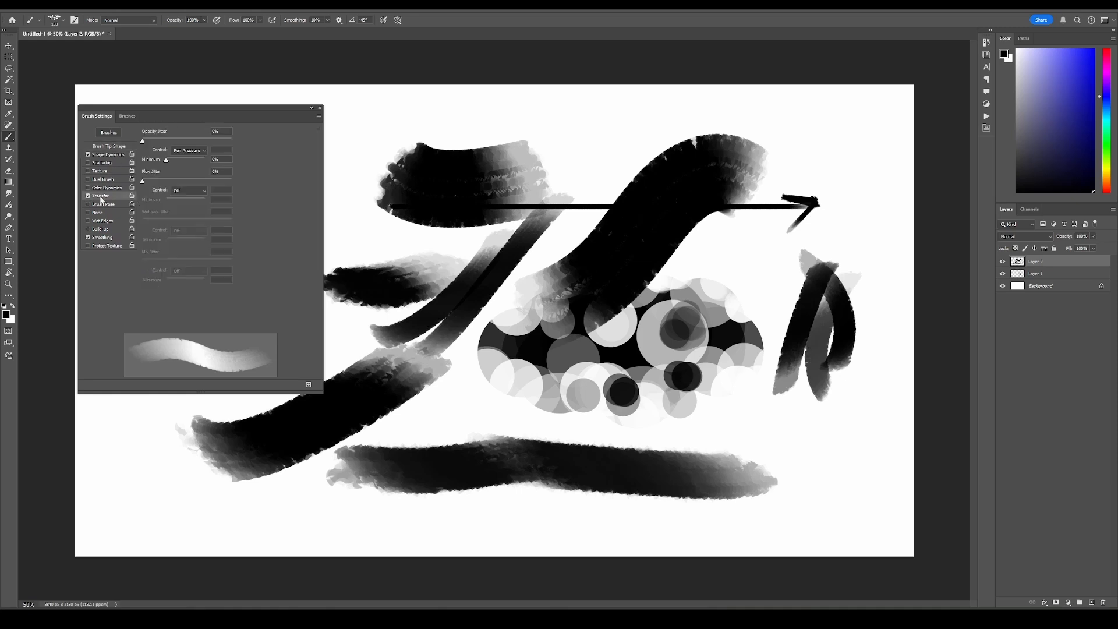
pyautogui.click(190, 191)
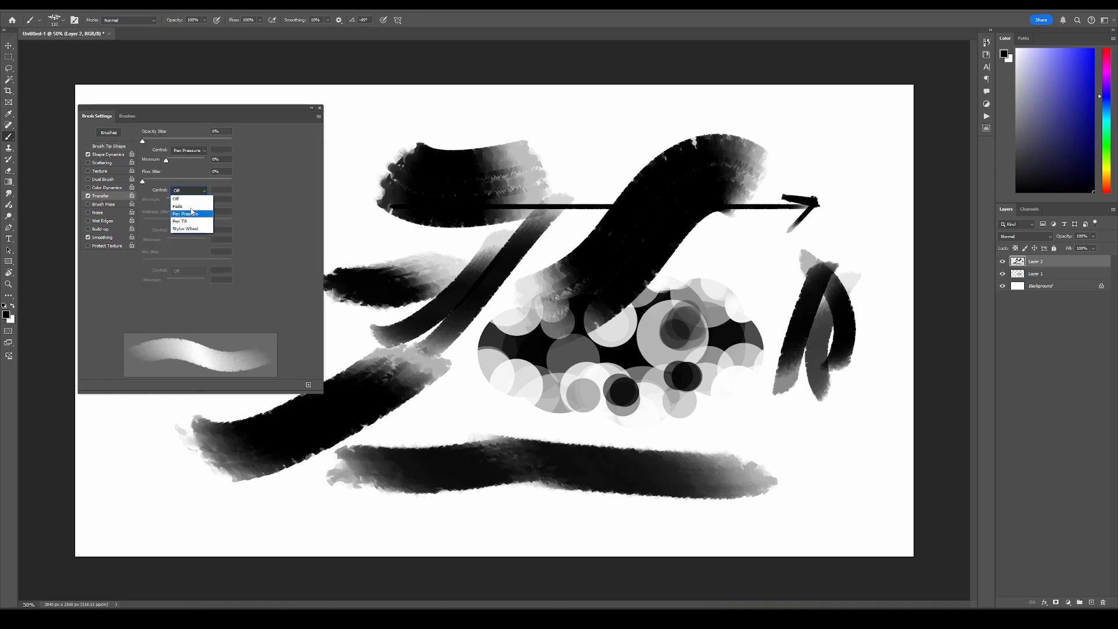
pyautogui.click(191, 214)
pyautogui.moveTo(283, 511)
pyautogui.mouseDown()
pyautogui.moveTo(188, 494)
pyautogui.moveTo(211, 455)
pyautogui.mouseUp()
pyautogui.moveTo(807, 481); pyautogui.dragTo(849, 412)
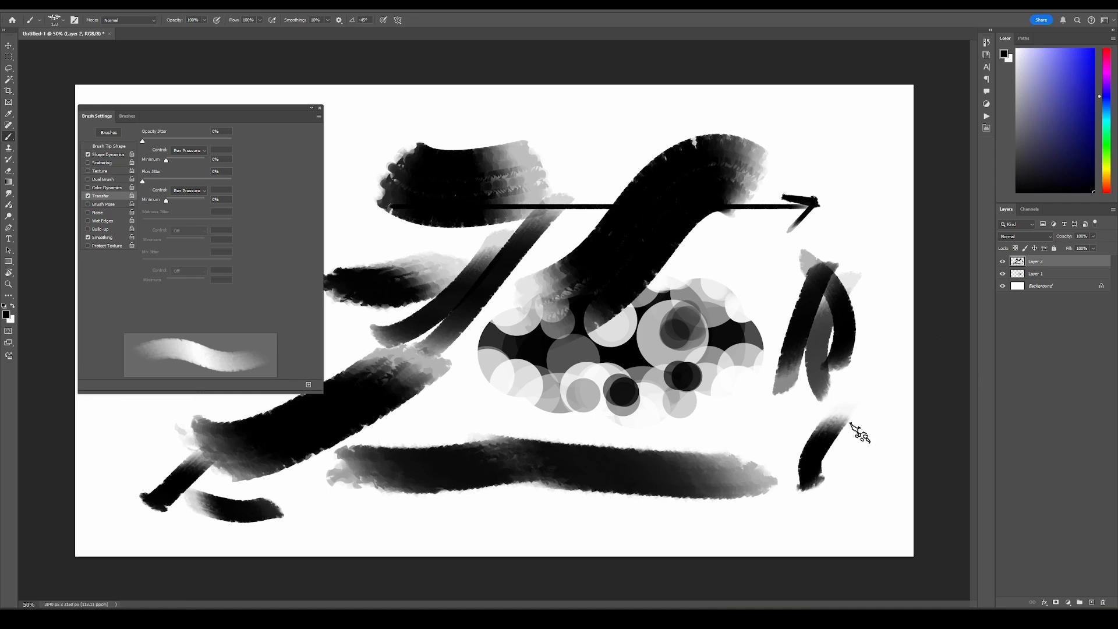
pyautogui.moveTo(806, 236); pyautogui.dragTo(847, 166)
pyautogui.moveTo(821, 236); pyautogui.dragTo(876, 157)
pyautogui.moveTo(700, 328); pyautogui.dragTo(770, 240)
pyautogui.moveTo(711, 322); pyautogui.dragTo(776, 282)
pyautogui.moveTo(862, 332); pyautogui.dragTo(856, 443)
pyautogui.moveTo(579, 407); pyautogui.dragTo(728, 431)
# Delete the layer of test strokes and set the brush size to 100 px, trying one stroke and undoing it
pyautogui.press('Delete')
pyautogui.rightClick(497, 209)
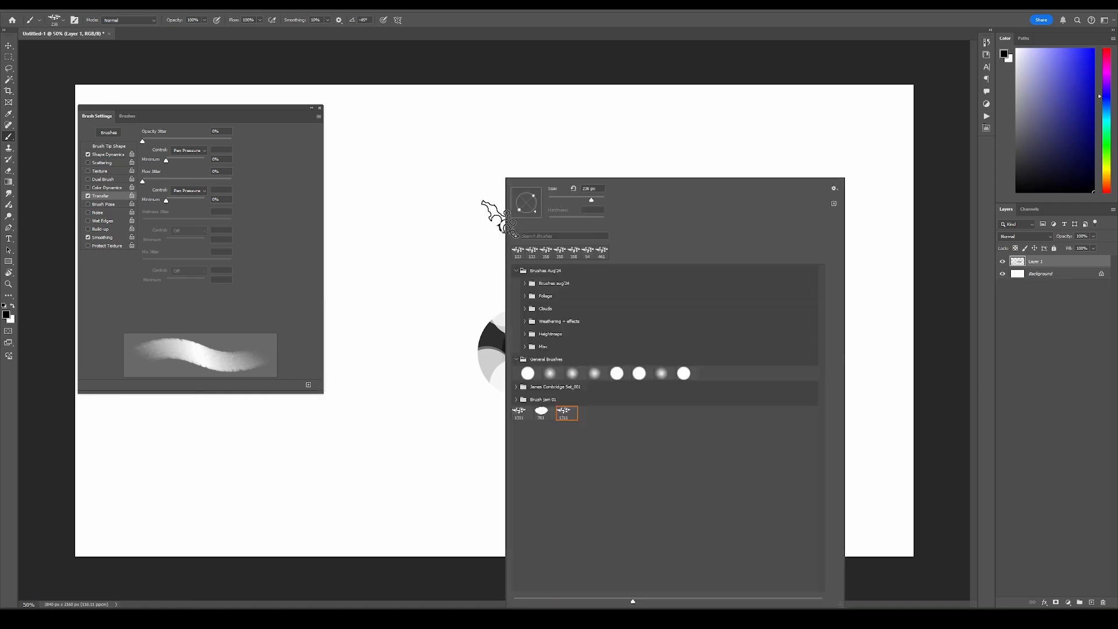
pyautogui.write('100')
pyautogui.press('Return')
pyautogui.moveTo(348, 274); pyautogui.dragTo(611, 186)
pyautogui.hotkey('ctrl', 'z')
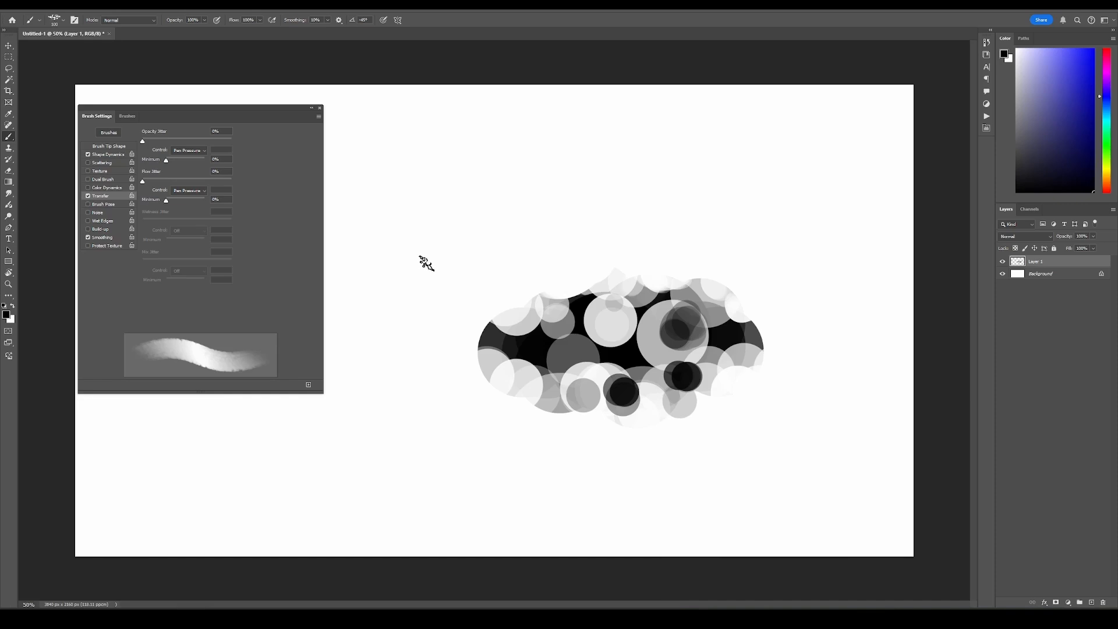
# Save the tuned cloud brush as a new preset named "Brush 01"
pyautogui.click(309, 385)
pyautogui.write('Brush 01')
pyautogui.click(660, 194)
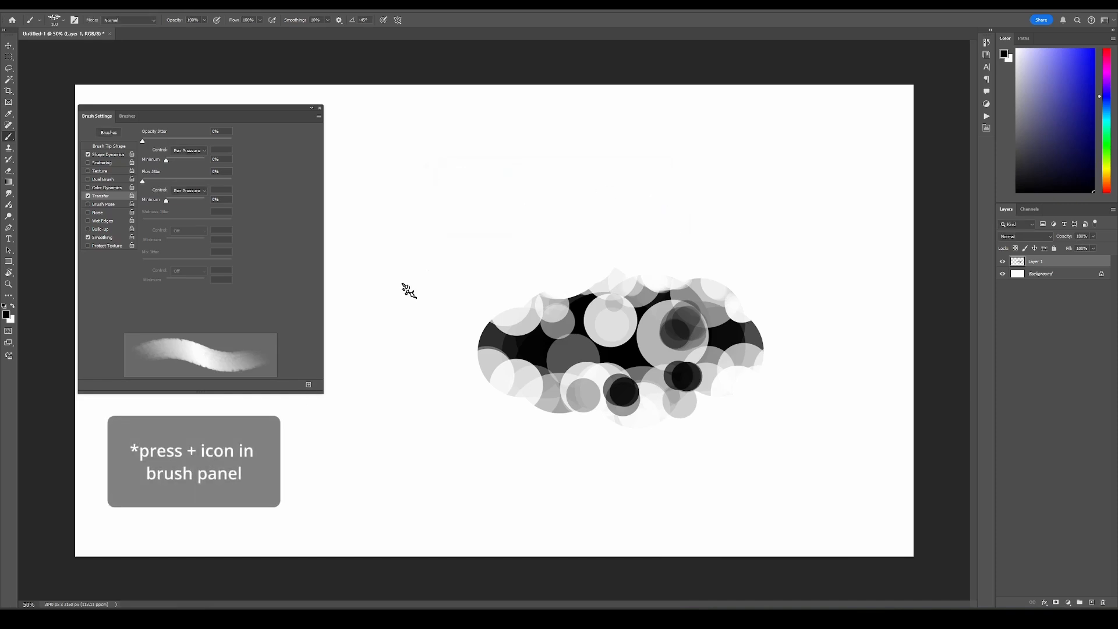
# Hide Layer 1, add a new layer, and paint a solid upright block with vertical strokes near the canvas center
pyautogui.click(1004, 262)
pyautogui.hotkey('ctrl', 'shift', 'alt', 'n')
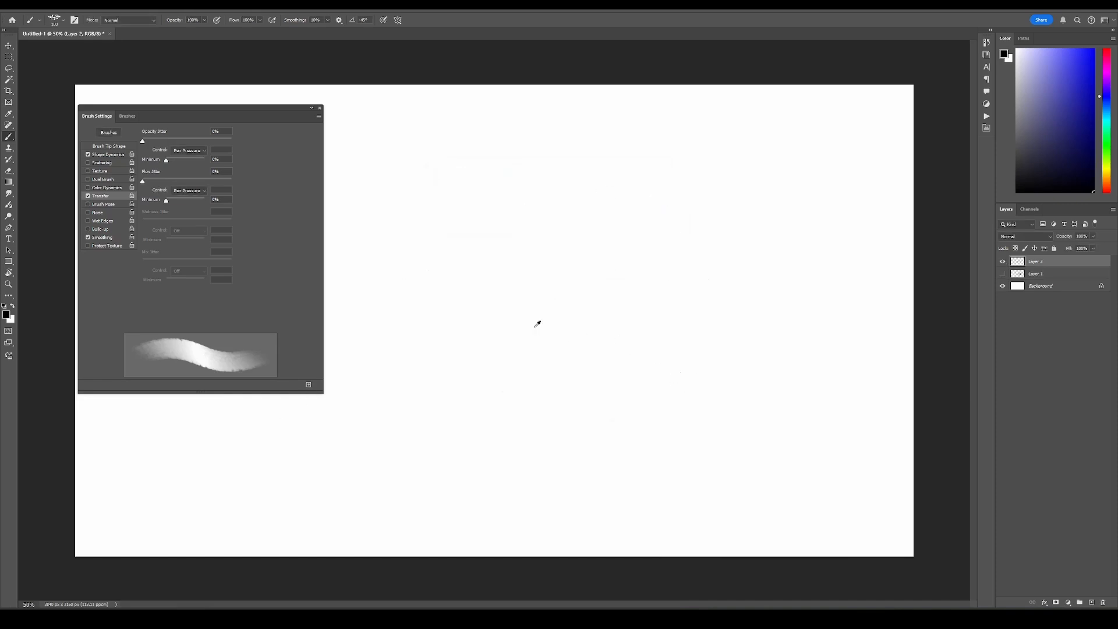
pyautogui.moveTo(475, 262); pyautogui.dragTo(484, 408)
pyautogui.moveTo(518, 245)
pyautogui.mouseDown()
pyautogui.moveTo(530, 358)
pyautogui.moveTo(513, 239)
pyautogui.moveTo(499, 280)
pyautogui.moveTo(519, 286)
pyautogui.moveTo(462, 212)
pyautogui.moveTo(512, 220)
pyautogui.moveTo(512, 313)
pyautogui.mouseUp()
# Switch to the Eraser and choose the newly saved 100 px cloud brush as its tip
pyautogui.press('e')
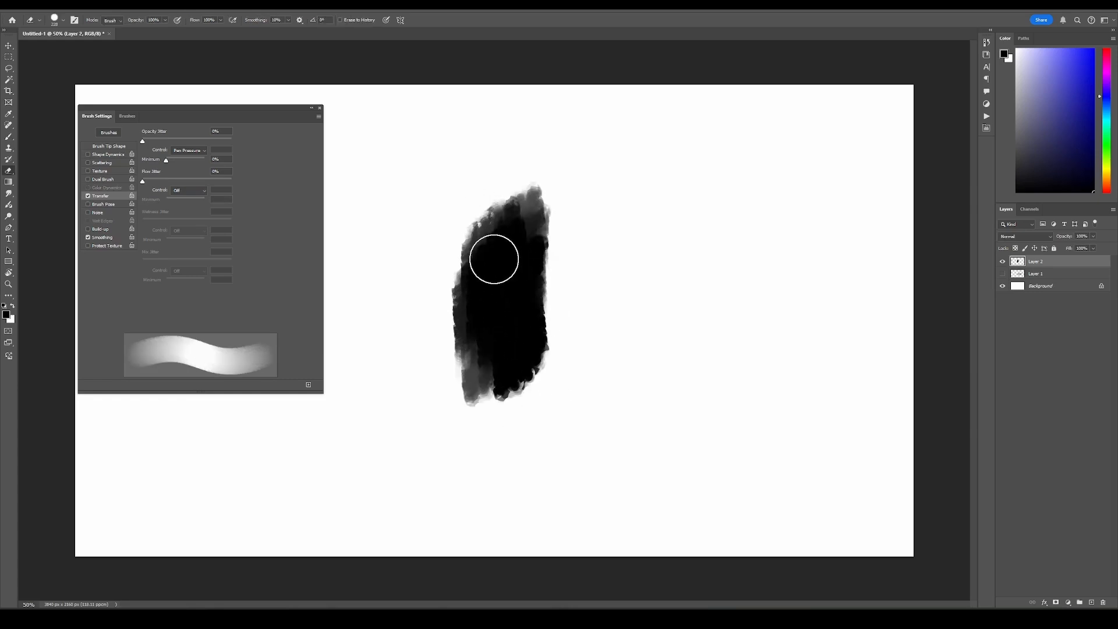
pyautogui.rightClick(494, 259)
pyautogui.click(578, 413)
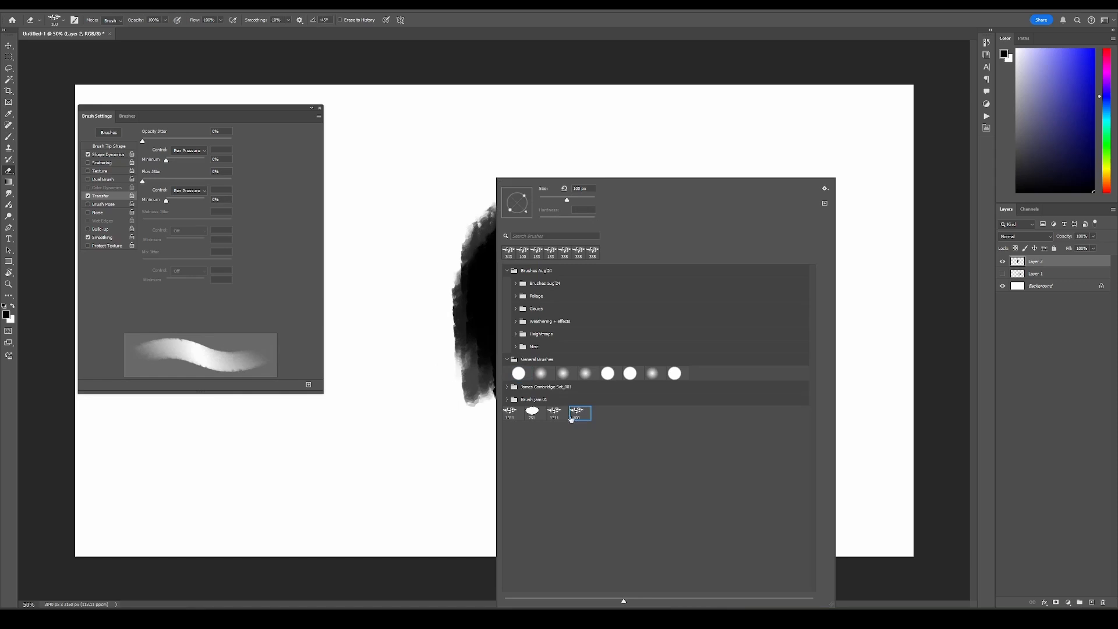
pyautogui.click(452, 422)
# Erase along all four sides of the black block to trim it into a rough-edged rectangle
pyautogui.moveTo(490, 394)
pyautogui.mouseDown()
pyautogui.moveTo(474, 374)
pyautogui.moveTo(524, 373)
pyautogui.mouseUp()
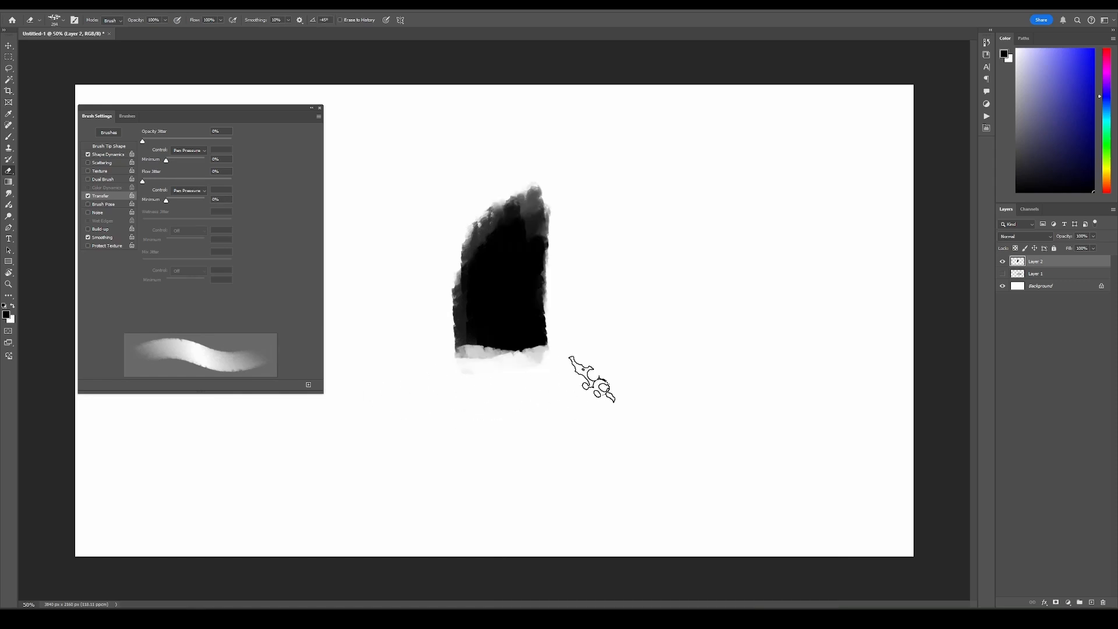
pyautogui.moveTo(595, 175)
pyautogui.mouseDown()
pyautogui.moveTo(459, 182)
pyautogui.moveTo(400, 200)
pyautogui.mouseUp()
pyautogui.moveTo(594, 362); pyautogui.dragTo(576, 292)
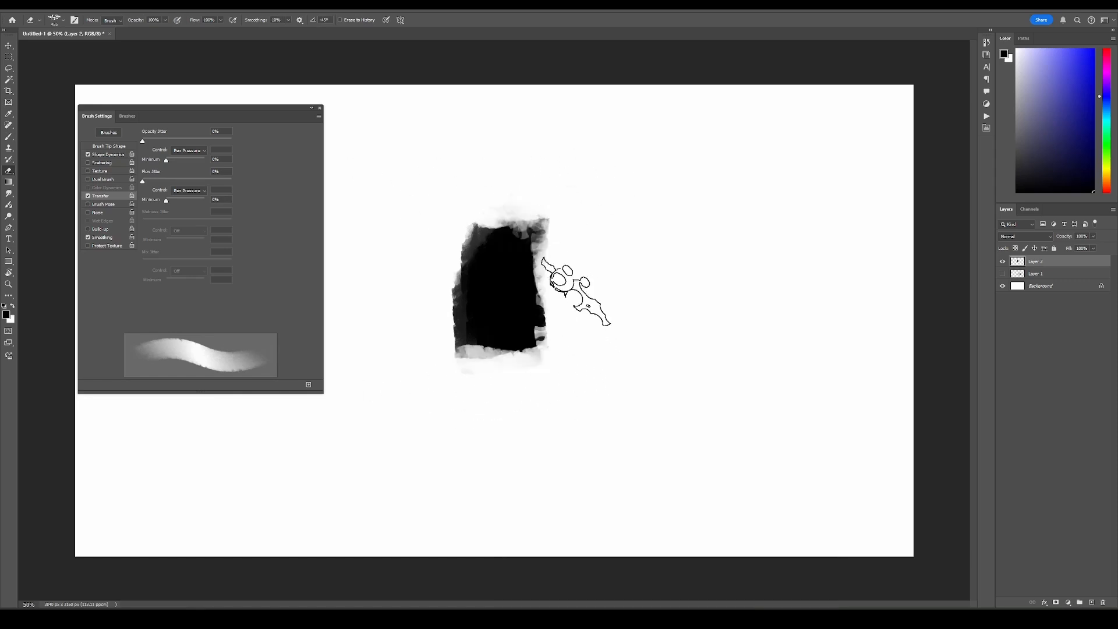
pyautogui.moveTo(454, 251)
pyautogui.mouseDown()
pyautogui.moveTo(424, 299)
pyautogui.moveTo(412, 375)
pyautogui.moveTo(524, 375)
pyautogui.mouseUp()
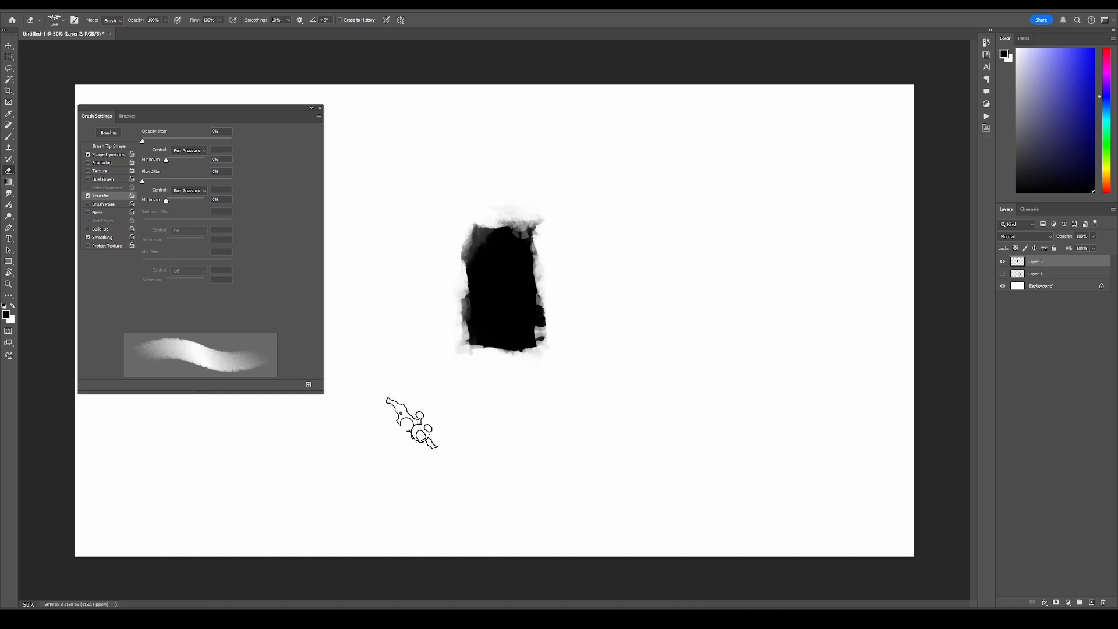
pyautogui.moveTo(412, 422); pyautogui.dragTo(544, 369)
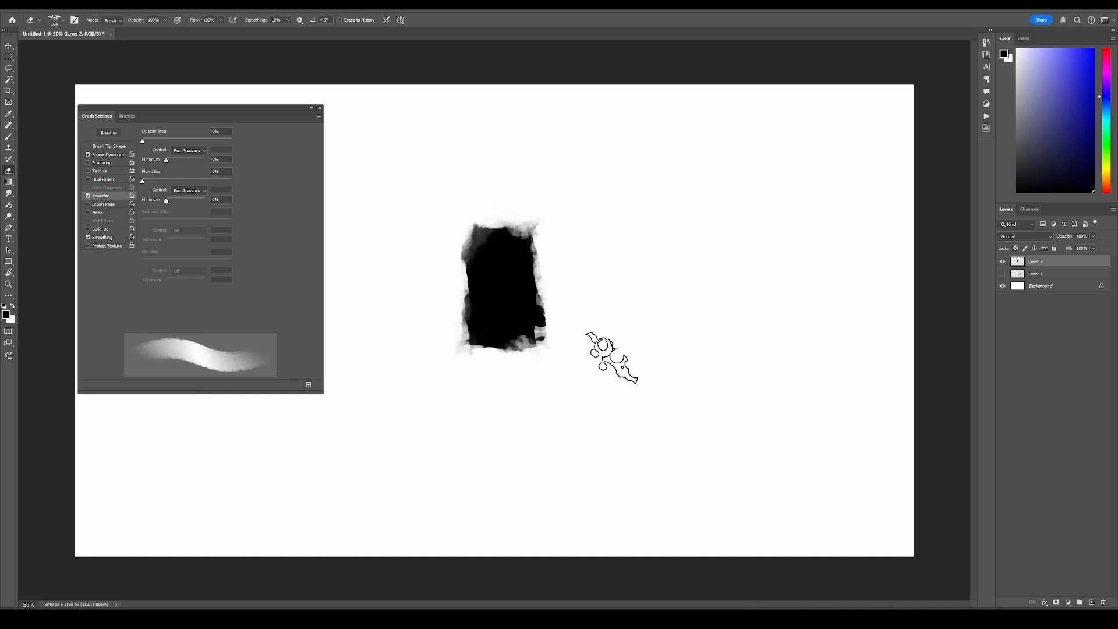
# Reset the eraser tip's angle to 0° and define the rough rectangle as a new brush tip
pyautogui.hotkey('shift', 'Right')
pyautogui.hotkey('shift', 'Right')
pyautogui.hotkey('shift', 'Right')
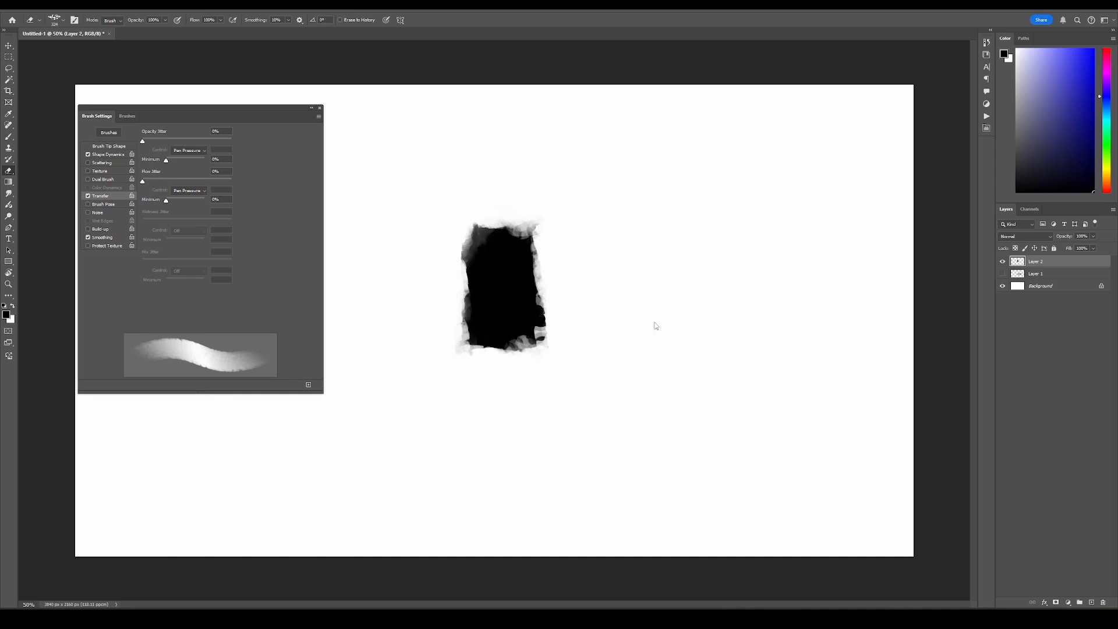
pyautogui.press('.')
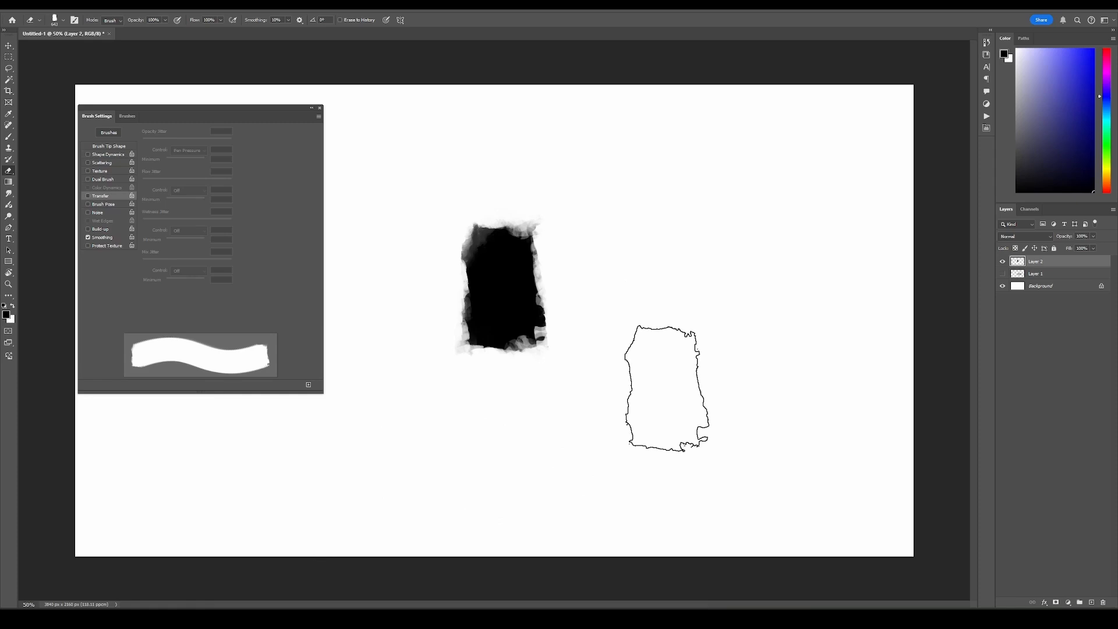
# Switch to the Brush tool with the new rectangular brush, try one stroke below the shape and undo it
pyautogui.press('b')
pyautogui.rightClick(606, 198)
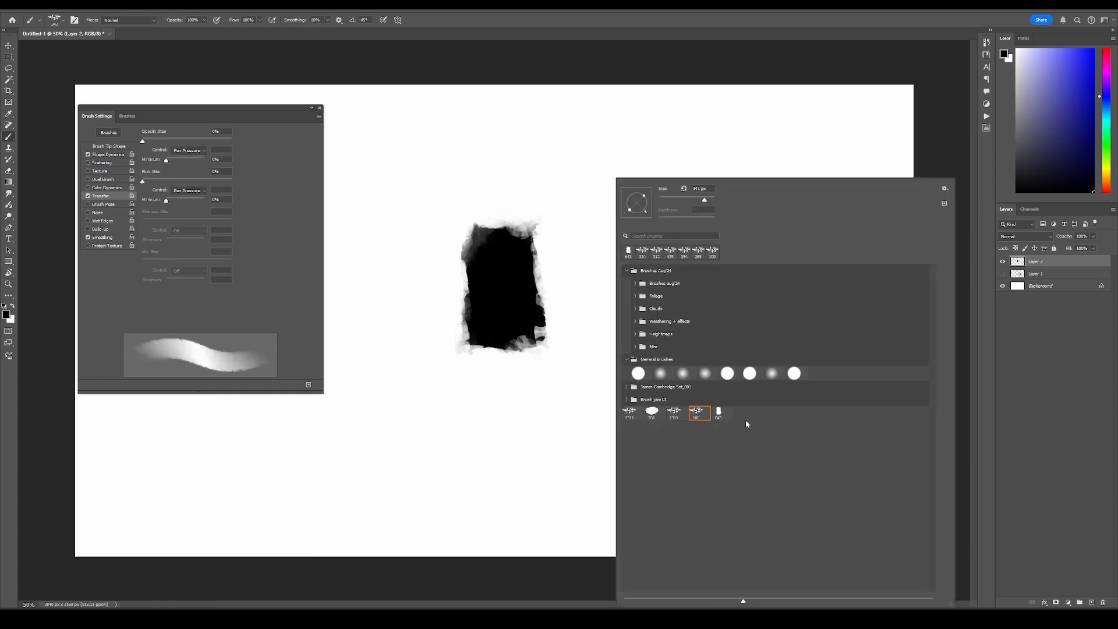
pyautogui.click(718, 413)
pyautogui.moveTo(469, 437); pyautogui.dragTo(623, 436)
pyautogui.hotkey('ctrl', 'z')
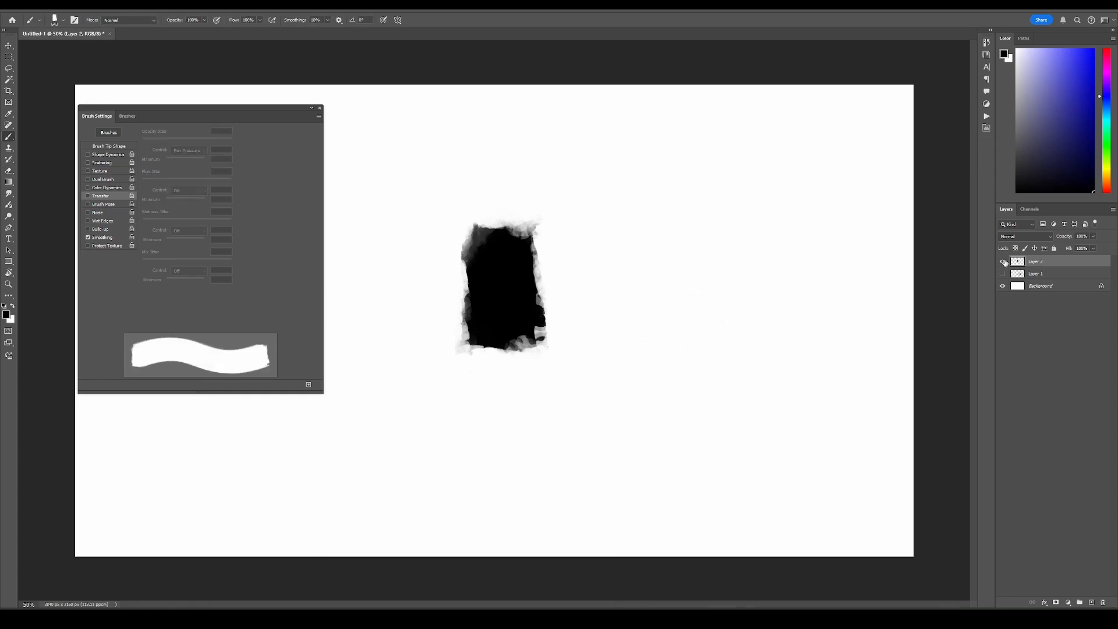
# Hide Layer 2, add a new empty layer, and reduce the size of the rectangular brush
pyautogui.click(1003, 261)
pyautogui.hotkey('ctrl', 'shift', 'alt', 'n')
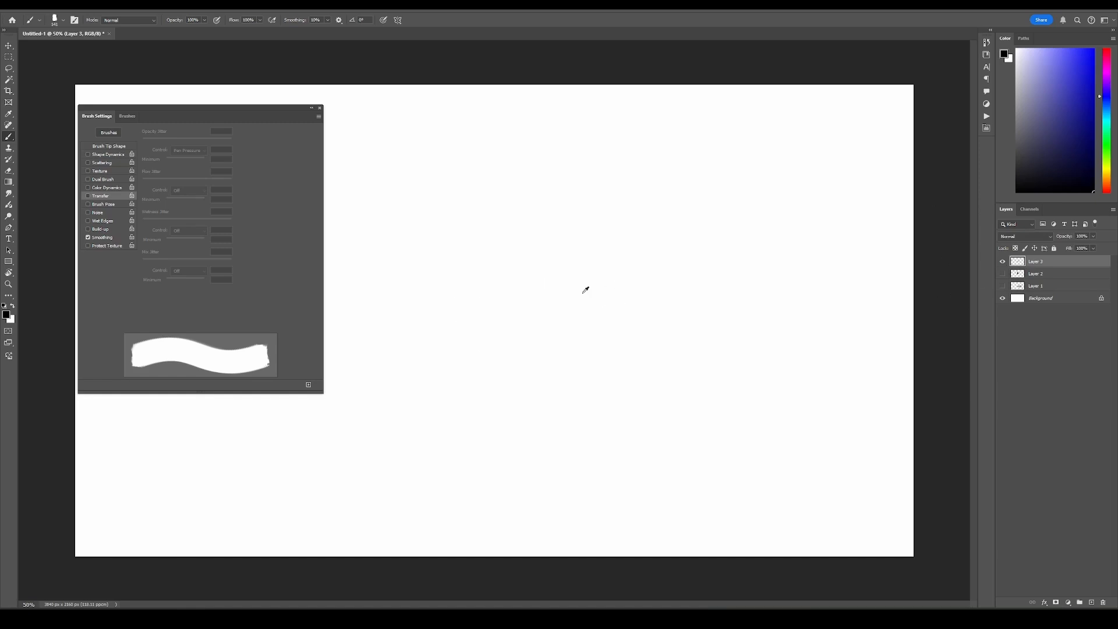
pyautogui.moveTo(586, 289); pyautogui.dragTo(600, 288)
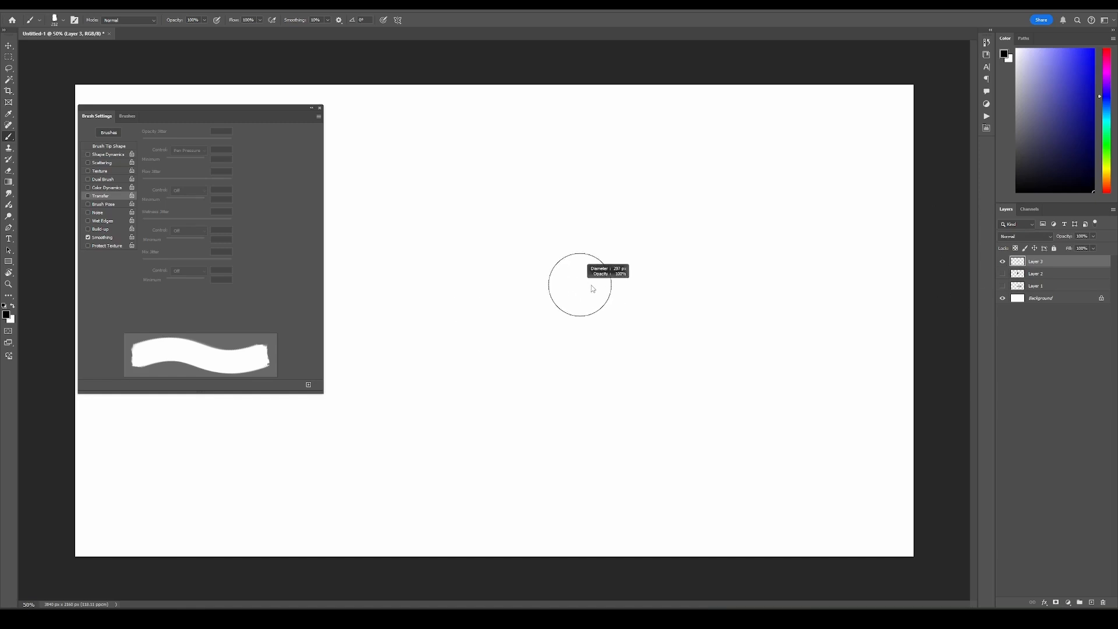
# Enable Transfer and Shape Dynamics for the rectangular brush and paint straight and curved test strokes on the new layer
pyautogui.click(88, 197)
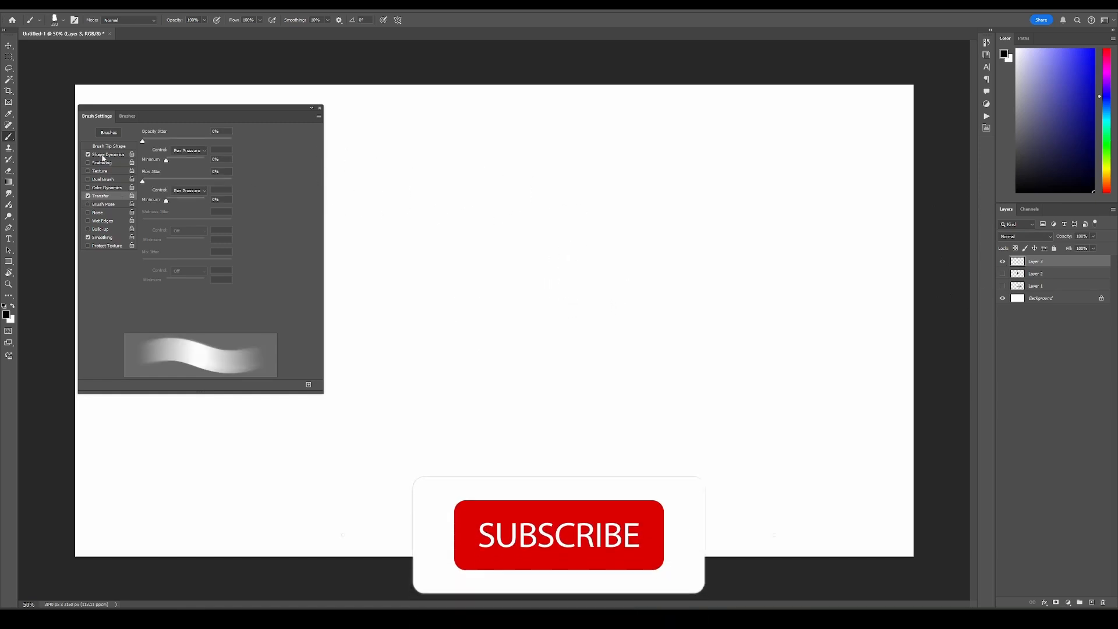
pyautogui.click(88, 154)
pyautogui.moveTo(510, 187); pyautogui.dragTo(513, 355)
pyautogui.moveTo(653, 279); pyautogui.dragTo(530, 408)
pyautogui.moveTo(757, 201); pyautogui.dragTo(676, 367)
pyautogui.moveTo(437, 221); pyautogui.dragTo(419, 373)
pyautogui.moveTo(420, 442); pyautogui.dragTo(524, 332)
pyautogui.moveTo(559, 256); pyautogui.dragTo(729, 169)
# Show the rectangular brush's tip shape settings and paint another round of short test strokes across the canvas
pyautogui.click(109, 146)
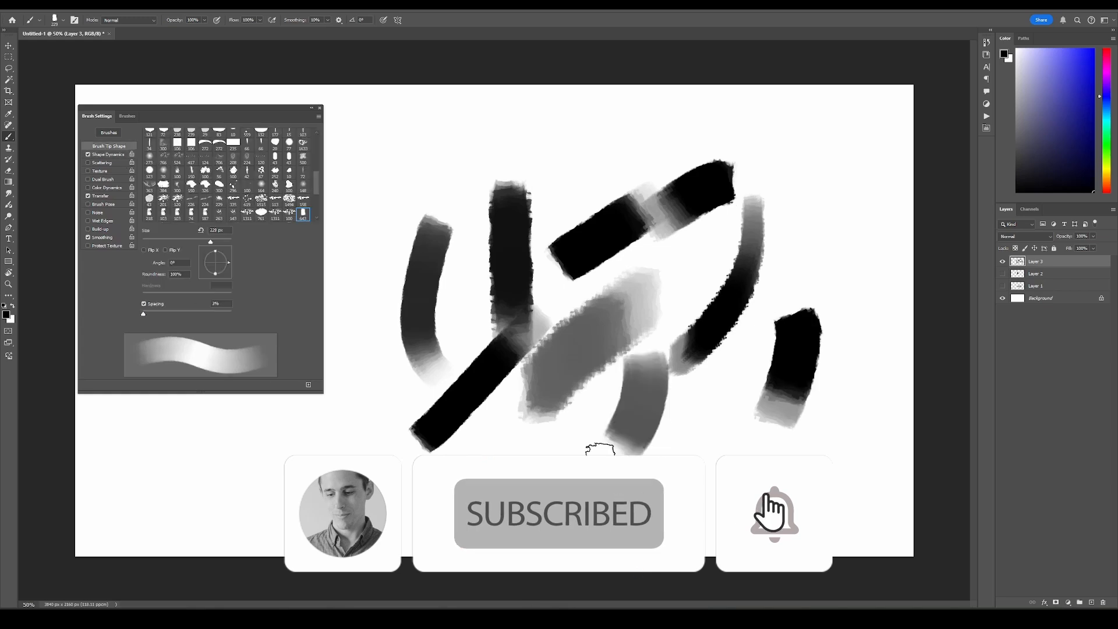
pyautogui.moveTo(373, 431); pyautogui.dragTo(361, 338)
pyautogui.moveTo(432, 169); pyautogui.dragTo(350, 250)
pyautogui.moveTo(512, 151); pyautogui.dragTo(501, 244)
pyautogui.moveTo(583, 216); pyautogui.dragTo(536, 326)
pyautogui.moveTo(711, 420); pyautogui.dragTo(704, 512)
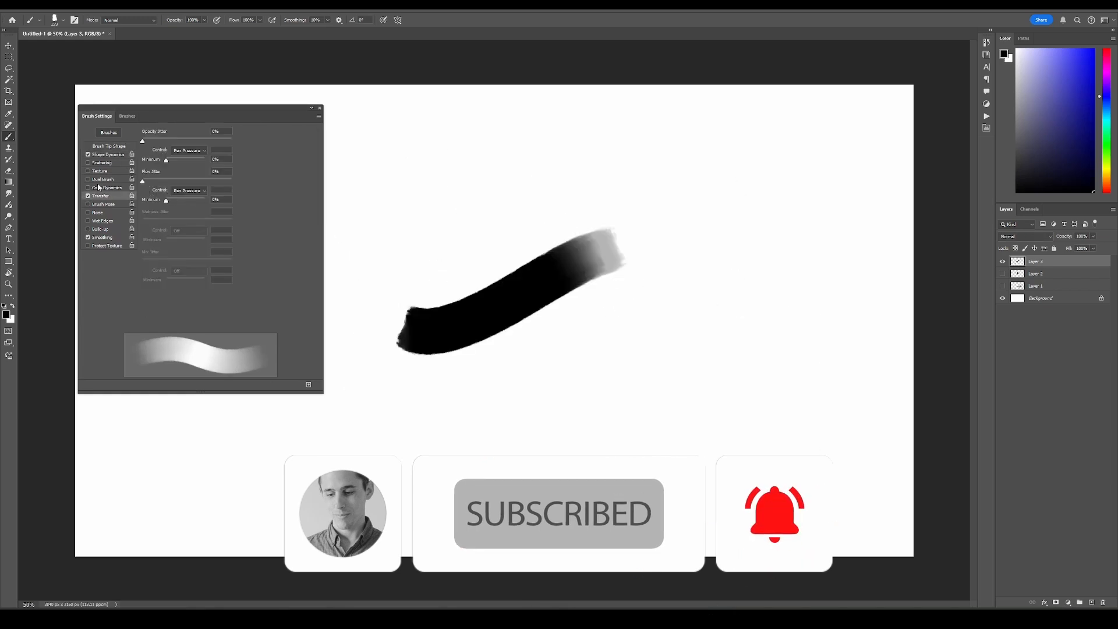
# Show the rectangular brush's Shape Dynamics settings and paint vertical and diagonal test strokes around the long stroke
pyautogui.click(108, 154)
pyautogui.moveTo(396, 143); pyautogui.dragTo(402, 251)
pyautogui.moveTo(716, 152); pyautogui.dragTo(710, 309)
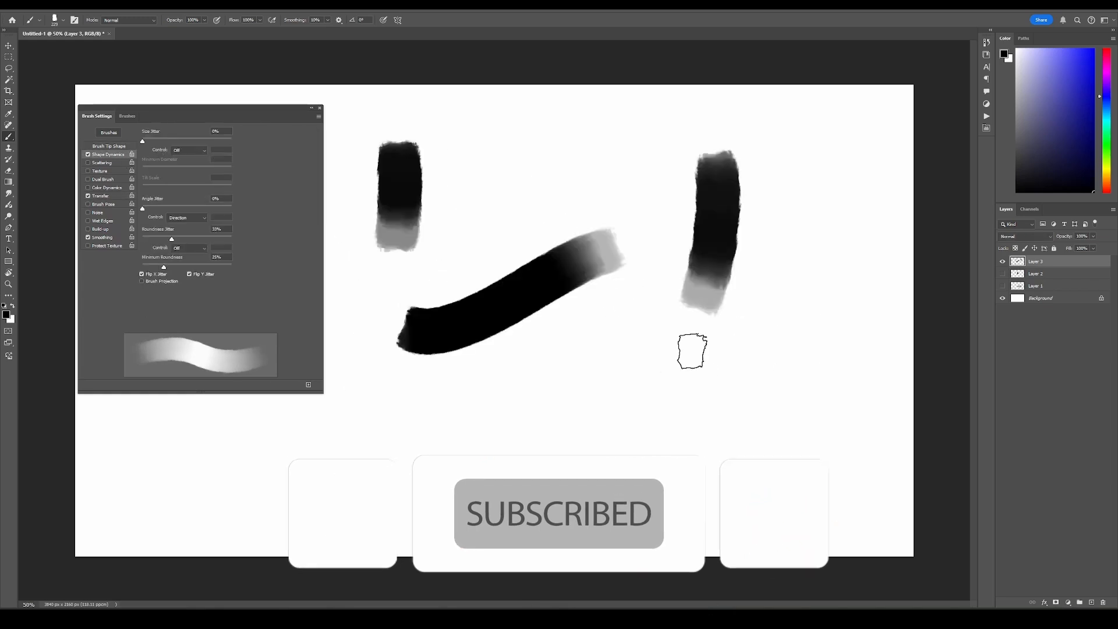
pyautogui.moveTo(408, 396); pyautogui.dragTo(583, 350)
pyautogui.moveTo(634, 402); pyautogui.dragTo(775, 326)
pyautogui.moveTo(477, 449); pyautogui.dragTo(612, 332)
pyautogui.rightClick(452, 180)
pyautogui.press('Escape')
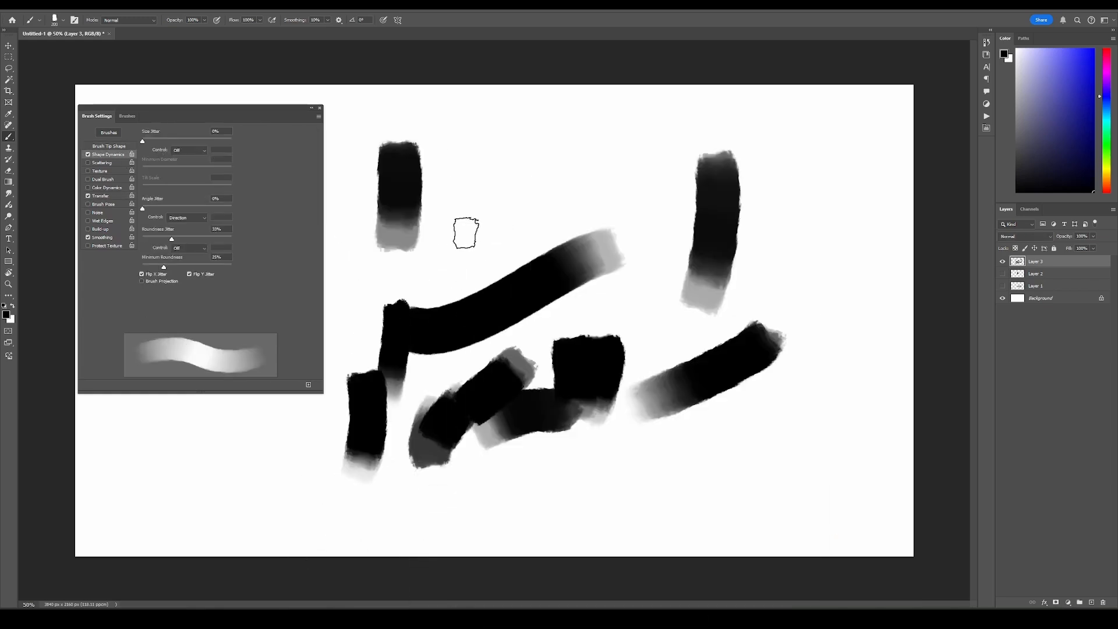
# Paint one more diagonal test stroke and save the rectangular brush as a new preset with its size captured
pyautogui.moveTo(457, 247); pyautogui.dragTo(538, 184)
pyautogui.click(309, 385)
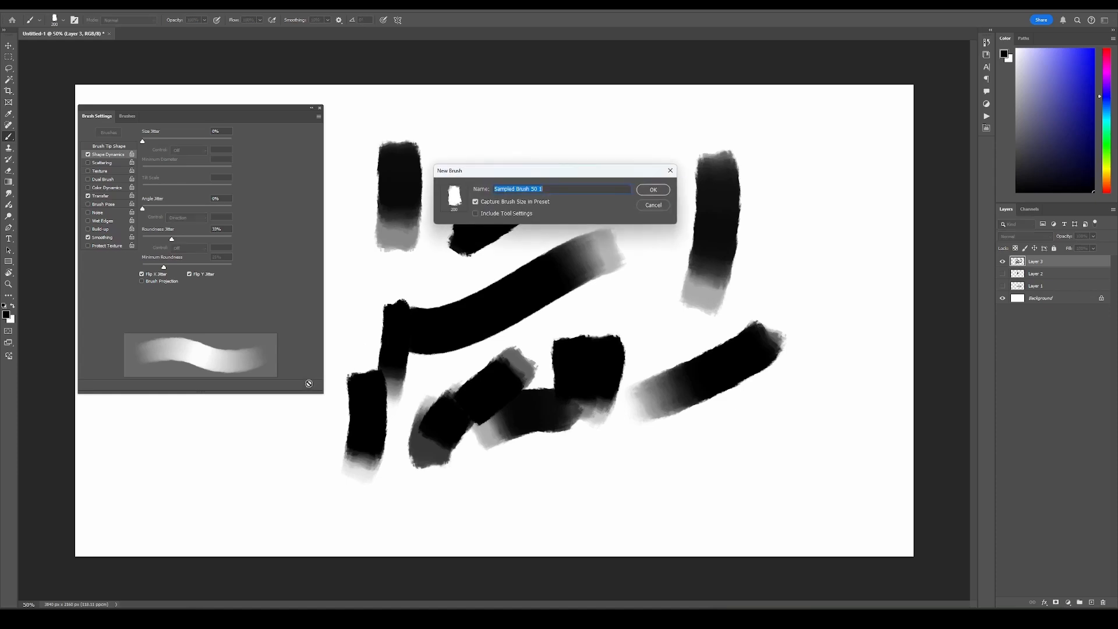
pyautogui.press('Return')
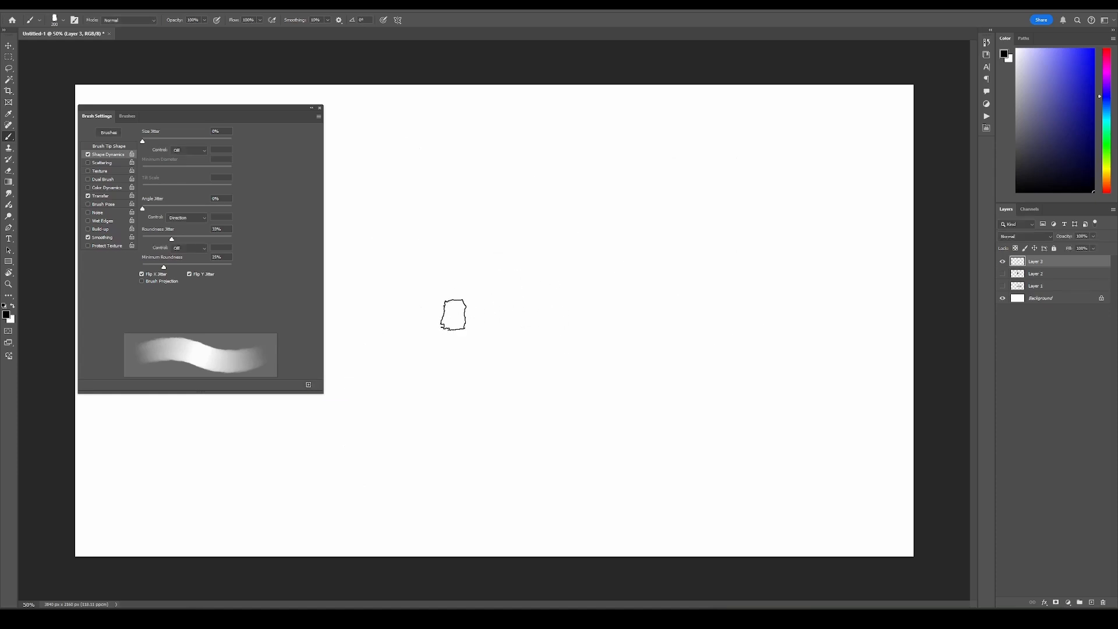
# Paint a vertical and a diagonal test stroke on the cleared layer, and undo both
pyautogui.moveTo(461, 271); pyautogui.dragTo(469, 410)
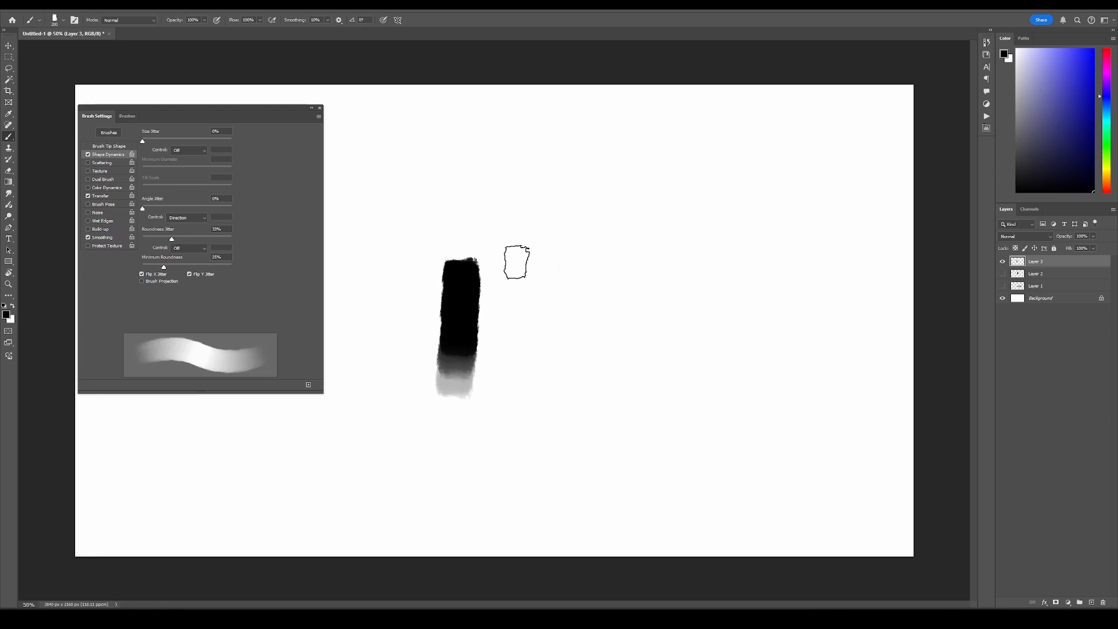
pyautogui.moveTo(497, 359)
pyautogui.mouseDown()
pyautogui.moveTo(674, 239)
pyautogui.moveTo(644, 273)
pyautogui.mouseUp()
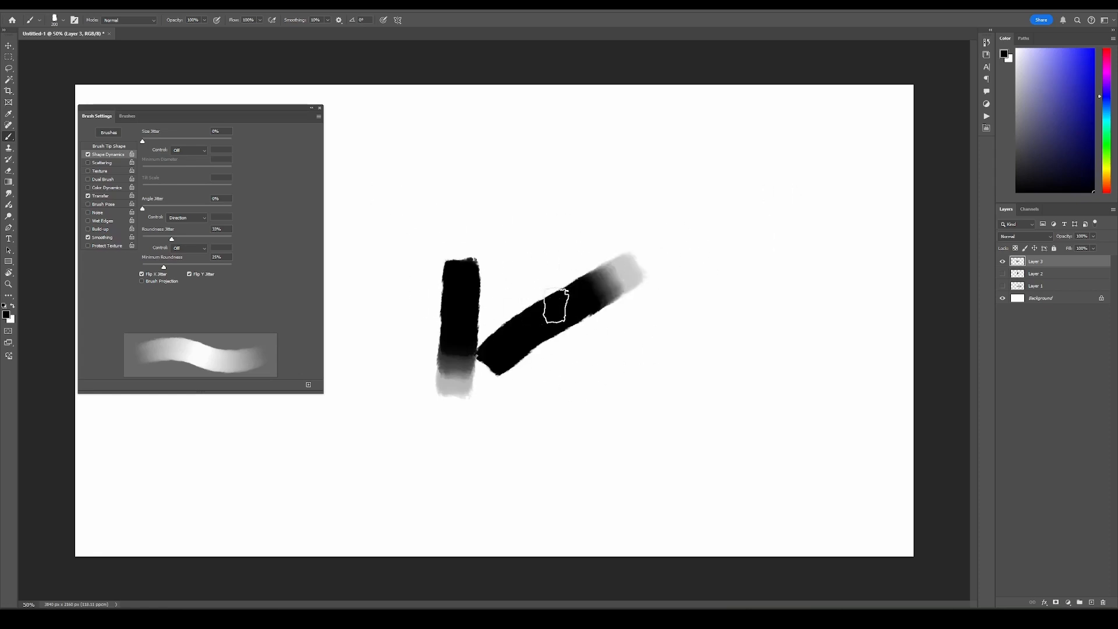
pyautogui.hotkey('ctrl', 'z')
pyautogui.hotkey('ctrl', 'z')
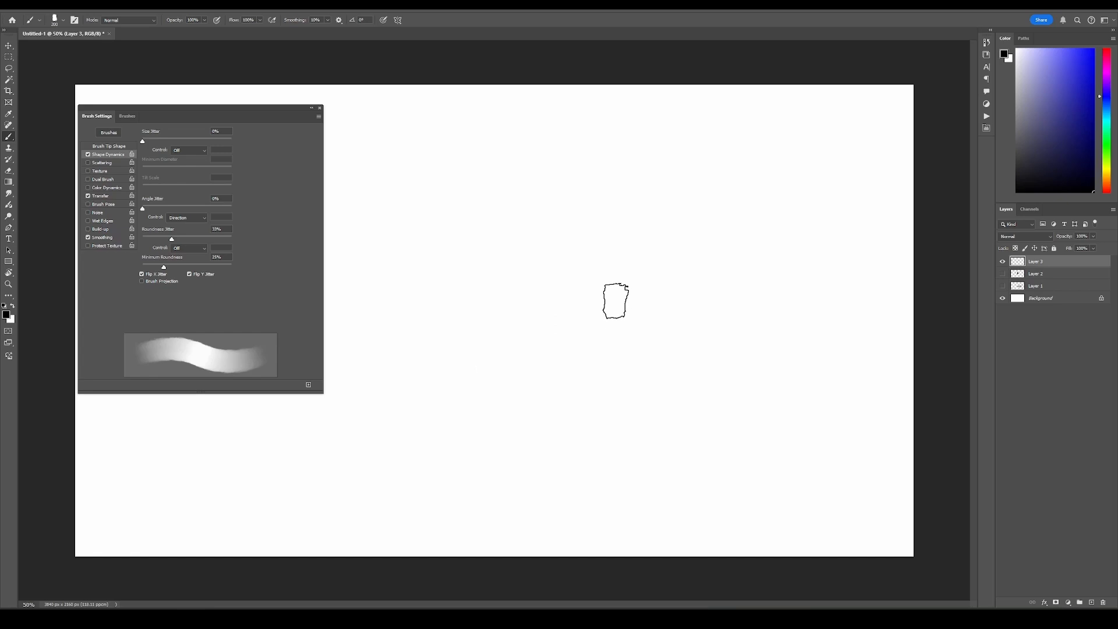
# Enable Dual Brush in Color Burn mode with the 200 px rectangular tip, reducing its size and setting its spacing to 127%
pyautogui.click(101, 180)
pyautogui.moveTo(320, 392); pyautogui.dragTo(397, 429)
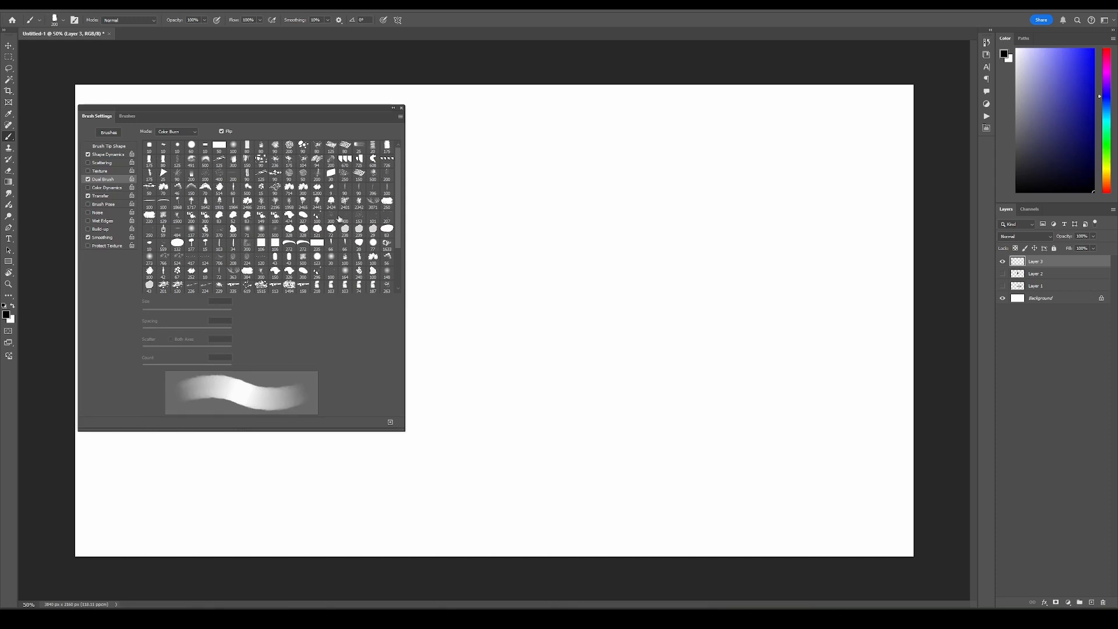
pyautogui.scroll(-3, 400, 175)
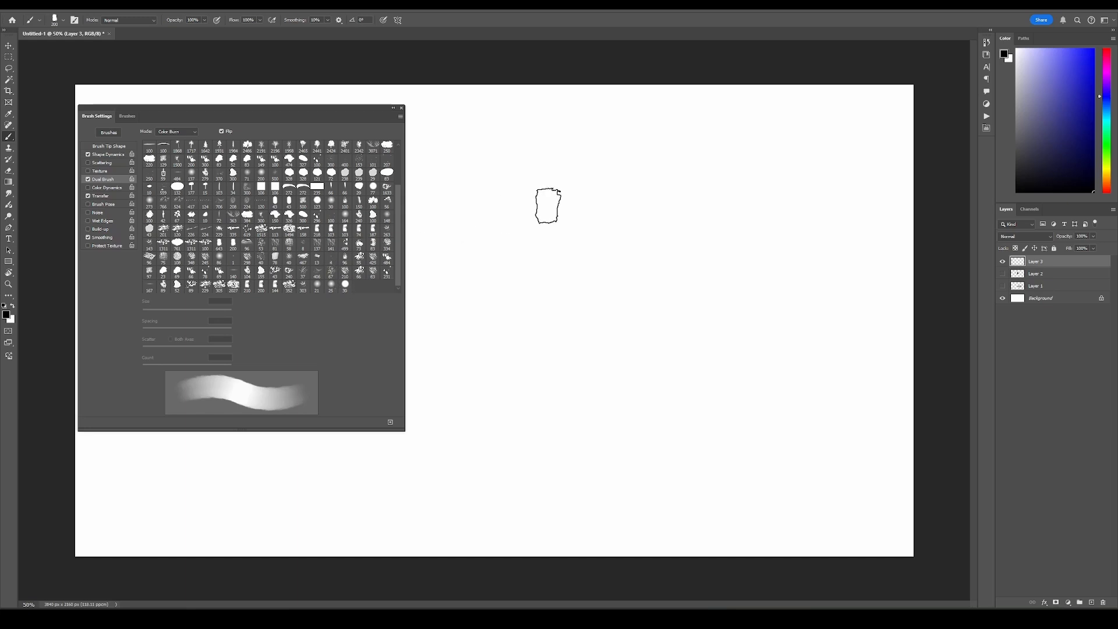
pyautogui.rightClick(547, 205)
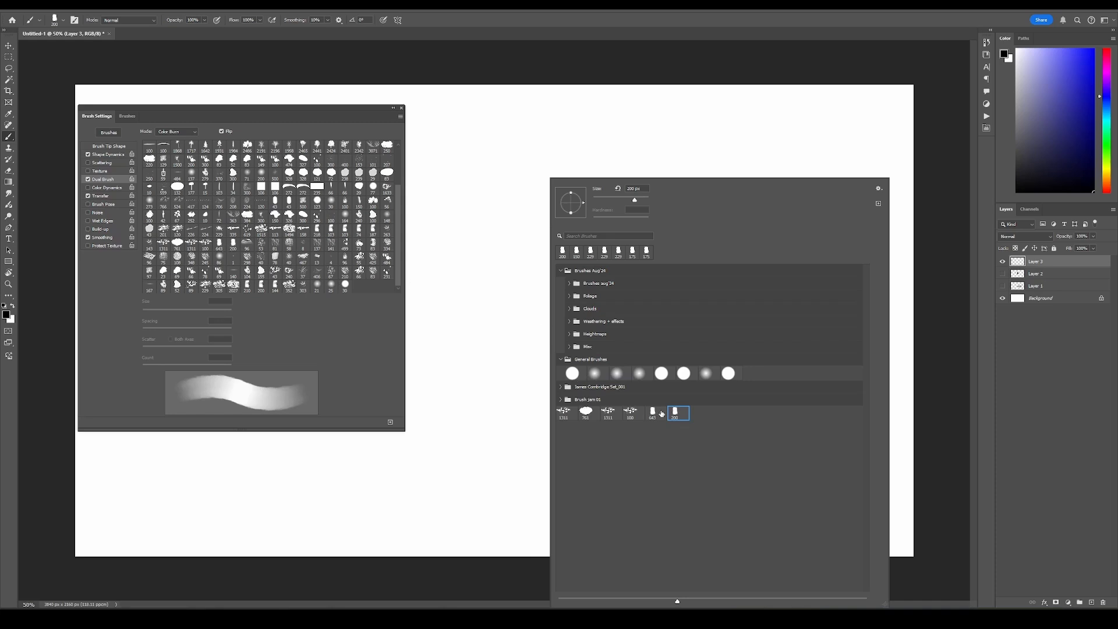
pyautogui.press('Return')
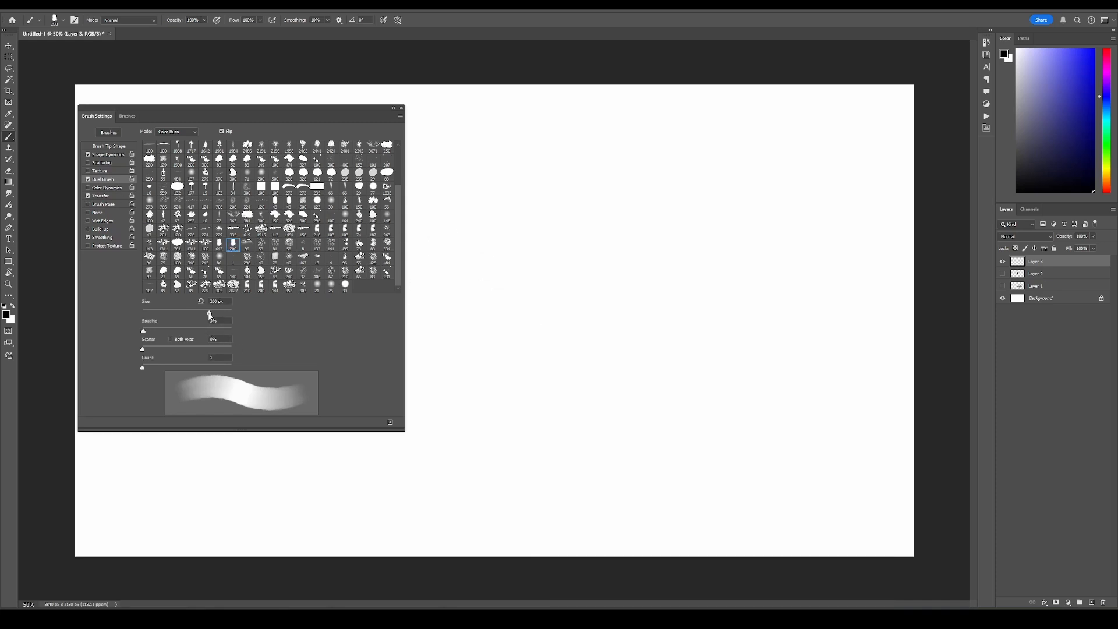
pyautogui.moveTo(210, 315)
pyautogui.mouseDown()
pyautogui.moveTo(174, 314)
pyautogui.moveTo(207, 317)
pyautogui.moveTo(196, 329)
pyautogui.moveTo(159, 326)
pyautogui.moveTo(197, 334)
pyautogui.mouseUp()
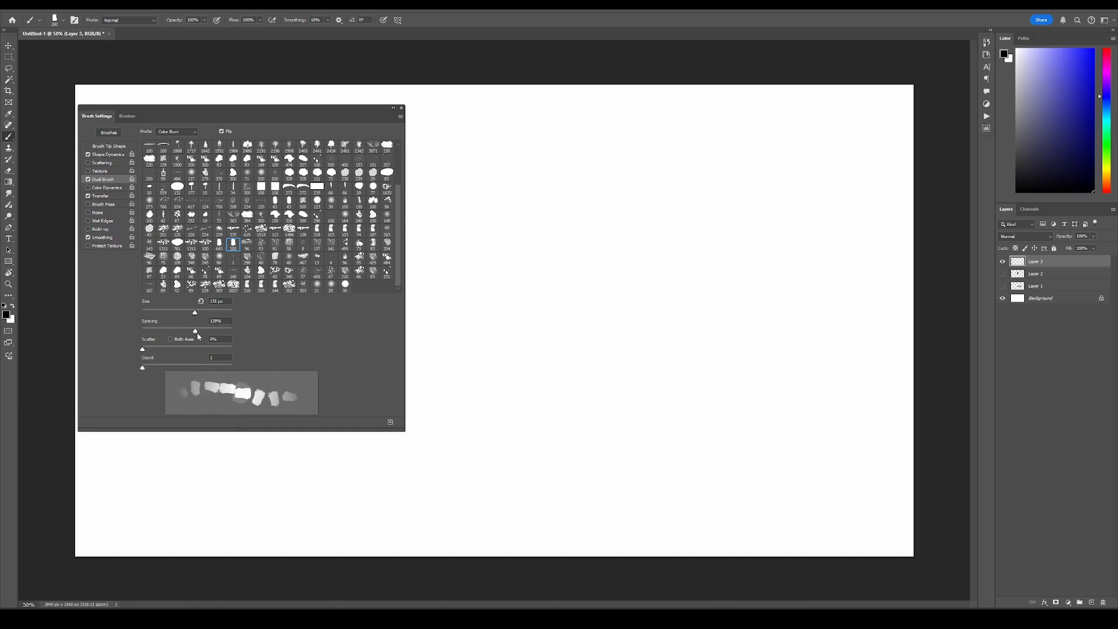
# Paint a long looping test stroke, then switch the dual brush to the larger rectangular tip with Transfer left enabled
pyautogui.moveTo(520, 471)
pyautogui.mouseDown()
pyautogui.moveTo(658, 268)
pyautogui.moveTo(819, 267)
pyautogui.moveTo(664, 409)
pyautogui.moveTo(582, 432)
pyautogui.moveTo(472, 242)
pyautogui.moveTo(656, 167)
pyautogui.moveTo(483, 430)
pyautogui.mouseUp()
pyautogui.click(86, 199)
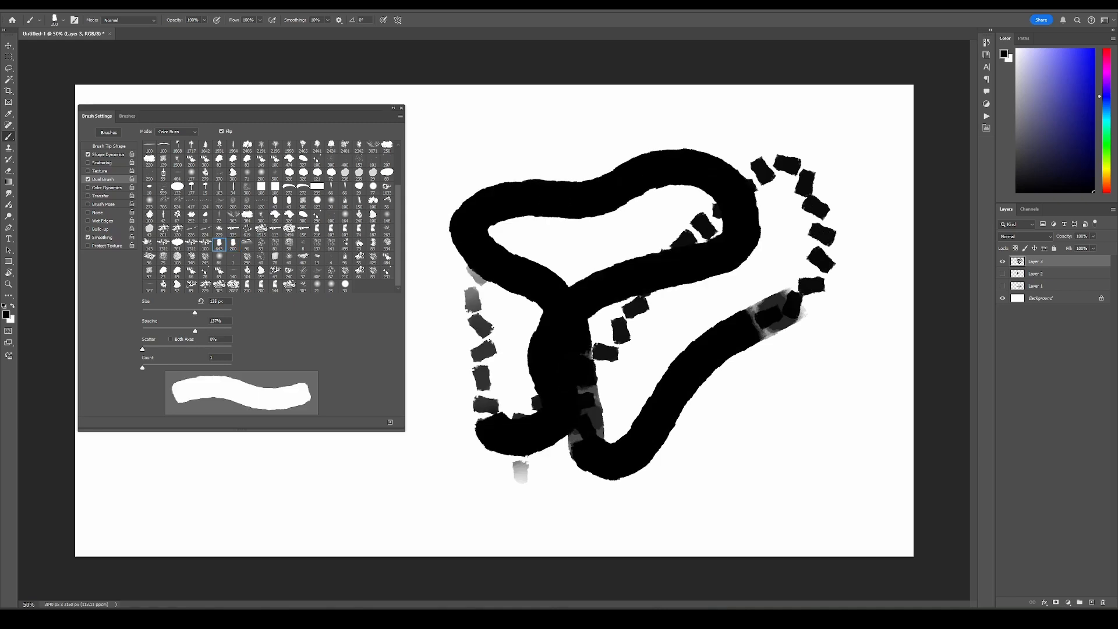
pyautogui.press(']')
pyautogui.press(']')
pyautogui.press(']')
pyautogui.press(']')
pyautogui.click(114, 197)
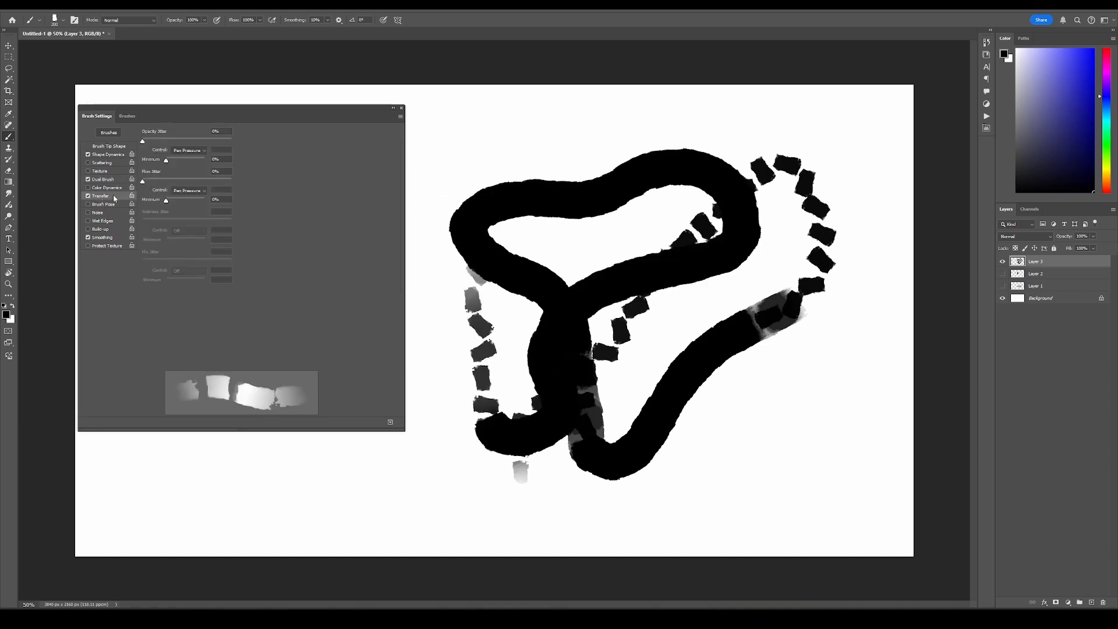
# Clear the looping strokes, paint curved test strokes with the new dual tip, and empty the layer again
pyautogui.moveTo(454, 273)
pyautogui.mouseDown()
pyautogui.moveTo(829, 408)
pyautogui.moveTo(654, 295)
pyautogui.moveTo(564, 130)
pyautogui.moveTo(252, 505)
pyautogui.moveTo(153, 508)
pyautogui.moveTo(454, 396)
pyautogui.moveTo(606, 314)
pyautogui.moveTo(618, 319)
pyautogui.mouseUp()
pyautogui.hotkey('ctrl', 'e')
pyautogui.moveTo(532, 337)
pyautogui.mouseDown()
pyautogui.moveTo(594, 304)
pyautogui.moveTo(657, 180)
pyautogui.moveTo(524, 260)
pyautogui.mouseUp()
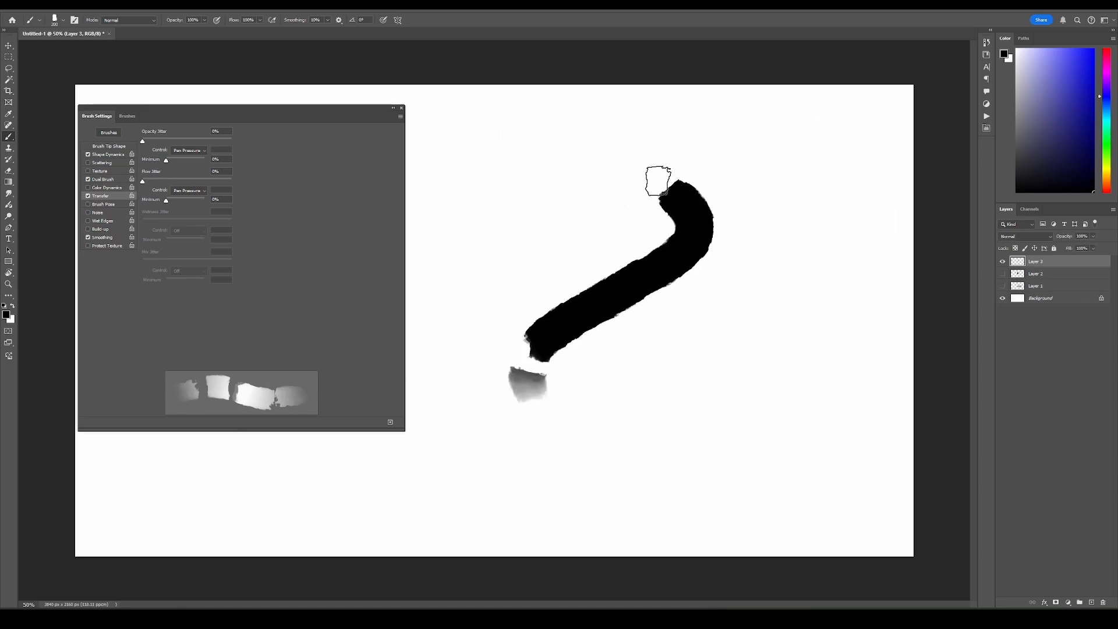
pyautogui.moveTo(529, 303); pyautogui.dragTo(577, 399)
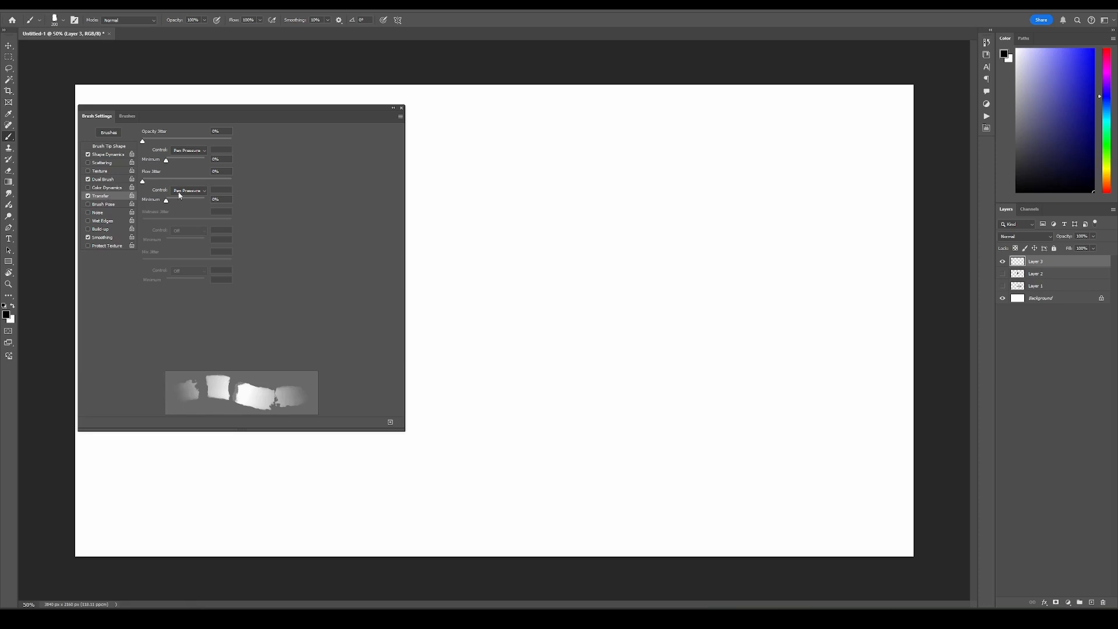
# Raise the Transfer minimums for opacity and flow close to their maximum, testing with short horizontal and diagonal strokes
pyautogui.moveTo(170, 163); pyautogui.dragTo(203, 167)
pyautogui.moveTo(492, 248); pyautogui.dragTo(618, 233)
pyautogui.moveTo(713, 227)
pyautogui.mouseDown()
pyautogui.moveTo(532, 424)
pyautogui.moveTo(658, 250)
pyautogui.mouseUp()
pyautogui.moveTo(200, 201); pyautogui.dragTo(203, 201)
pyautogui.moveTo(199, 161); pyautogui.dragTo(203, 160)
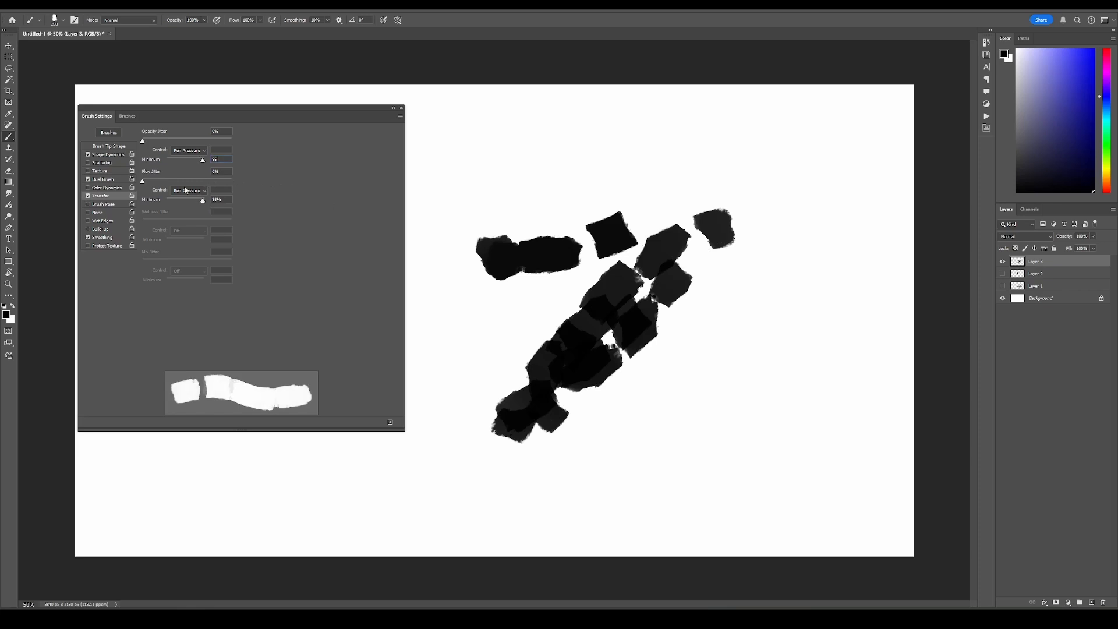
pyautogui.moveTo(515, 160)
pyautogui.mouseDown()
pyautogui.moveTo(661, 167)
pyautogui.moveTo(703, 157)
pyautogui.moveTo(583, 204)
pyautogui.mouseUp()
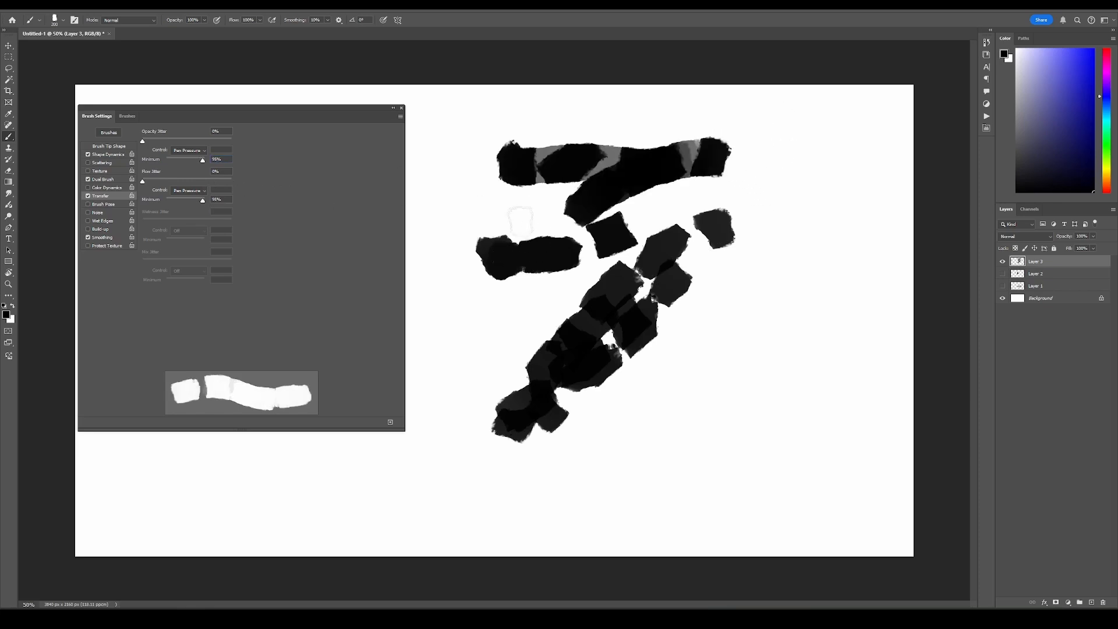
# Reduce the dual brush size, set spacing to 62%, scatter to 127% and count to 2, and paint three test strokes
pyautogui.click(96, 180)
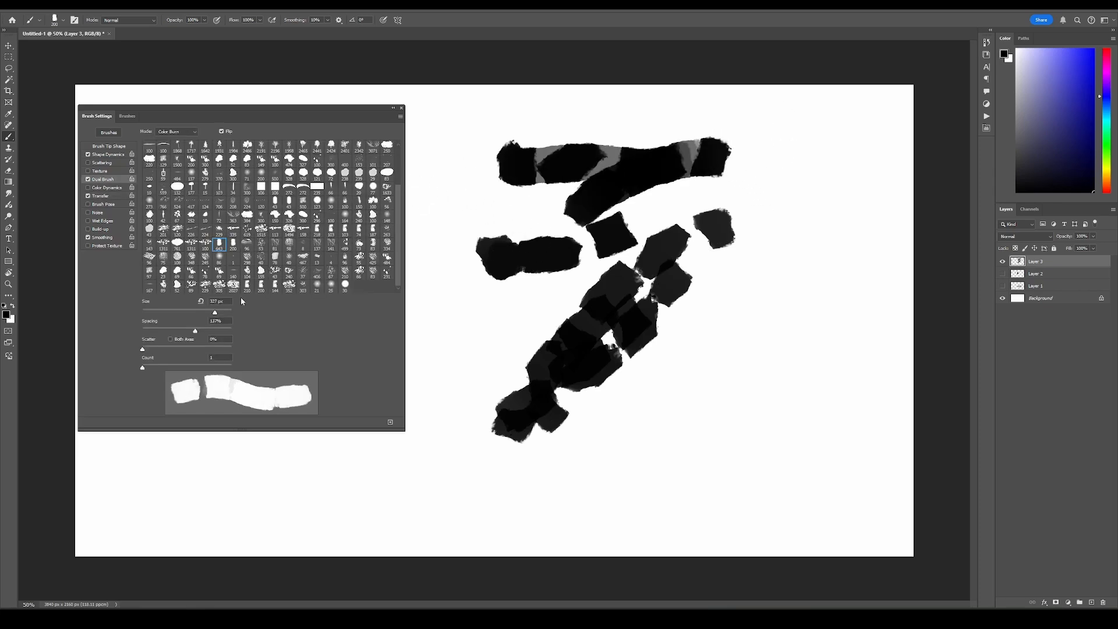
pyautogui.moveTo(216, 315)
pyautogui.mouseDown()
pyautogui.moveTo(169, 333)
pyautogui.moveTo(154, 368)
pyautogui.mouseUp()
pyautogui.moveTo(476, 491); pyautogui.dragTo(692, 396)
pyautogui.moveTo(791, 290); pyautogui.dragTo(735, 458)
pyautogui.moveTo(829, 280); pyautogui.dragTo(807, 406)
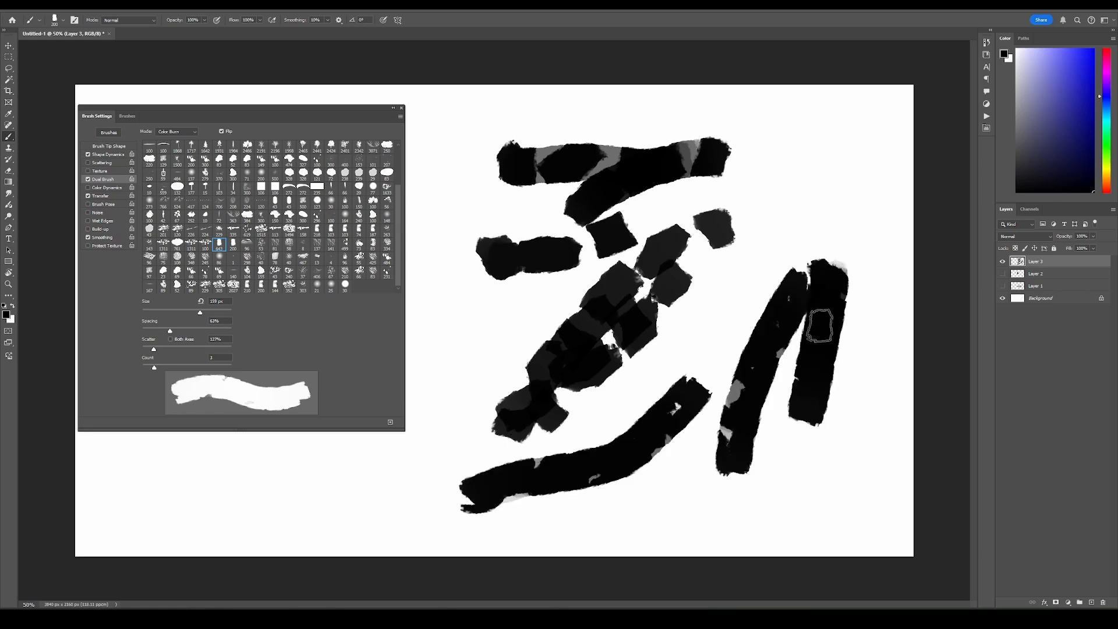
# Paint more long test strokes in several directions with the scattered dual brush, and clear the layer
pyautogui.moveTo(837, 156); pyautogui.dragTo(770, 274)
pyautogui.moveTo(337, 501)
pyautogui.mouseDown()
pyautogui.moveTo(407, 469)
pyautogui.moveTo(480, 189)
pyautogui.mouseUp()
pyautogui.moveTo(580, 265); pyautogui.dragTo(468, 411)
pyautogui.moveTo(149, 481)
pyautogui.mouseDown()
pyautogui.moveTo(197, 494)
pyautogui.moveTo(436, 462)
pyautogui.mouseUp()
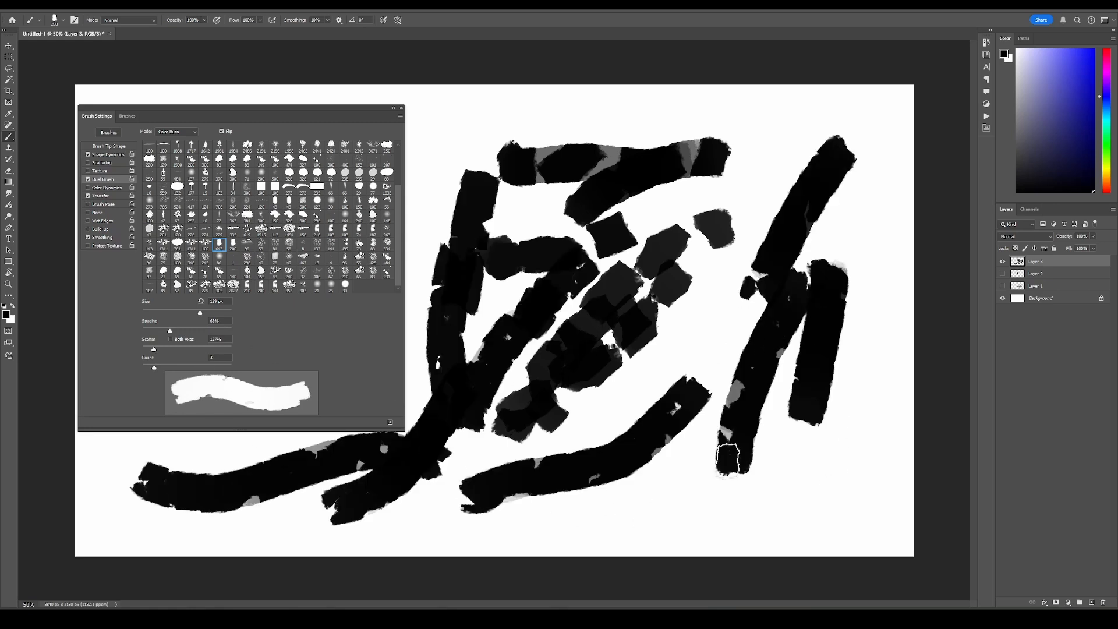
pyautogui.moveTo(776, 425); pyautogui.dragTo(557, 469)
pyautogui.press('Delete')
pyautogui.hotkey('ctrl', 'shift', 'alt', 'n')
# Enlarge the dual brush tip slightly and fill the canvas with mostly vertical test strokes
pyautogui.moveTo(575, 399); pyautogui.dragTo(594, 324)
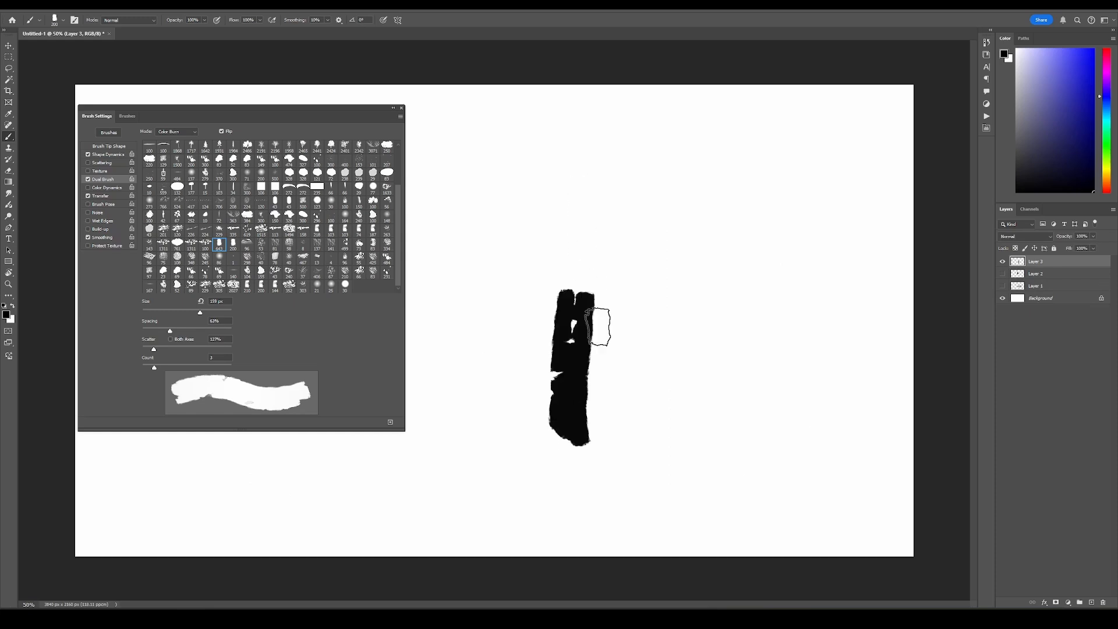
pyautogui.moveTo(594, 424); pyautogui.dragTo(576, 265)
pyautogui.moveTo(549, 209); pyautogui.dragTo(522, 344)
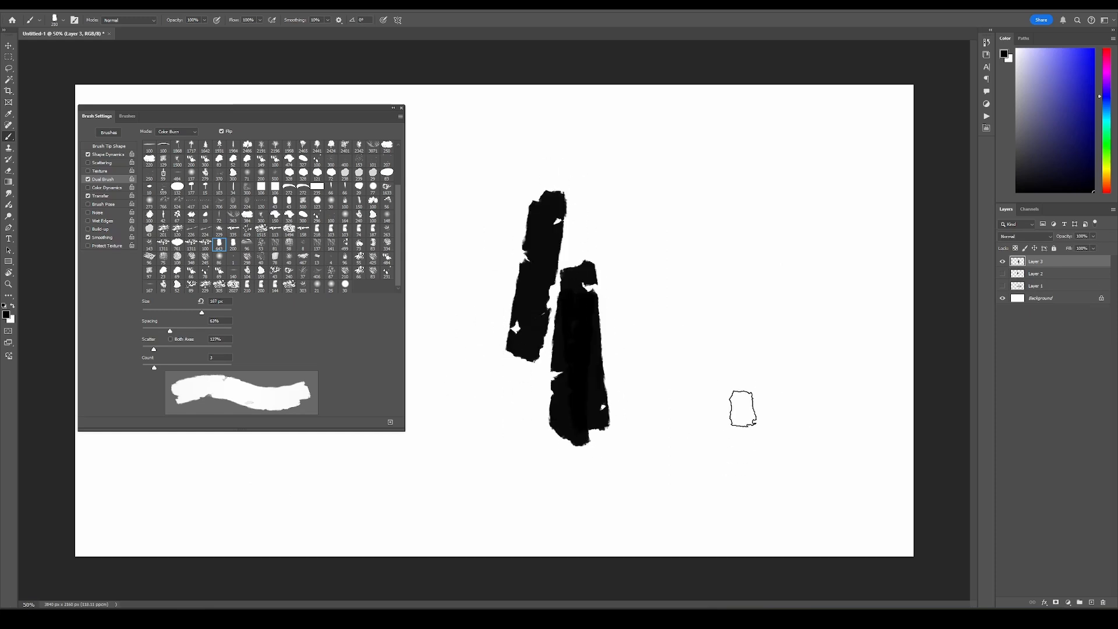
pyautogui.moveTo(728, 475); pyautogui.dragTo(725, 241)
pyautogui.moveTo(772, 187)
pyautogui.mouseDown()
pyautogui.moveTo(779, 492)
pyautogui.moveTo(816, 215)
pyautogui.mouseUp()
pyautogui.moveTo(647, 177); pyautogui.dragTo(664, 478)
pyautogui.moveTo(692, 189); pyautogui.dragTo(696, 498)
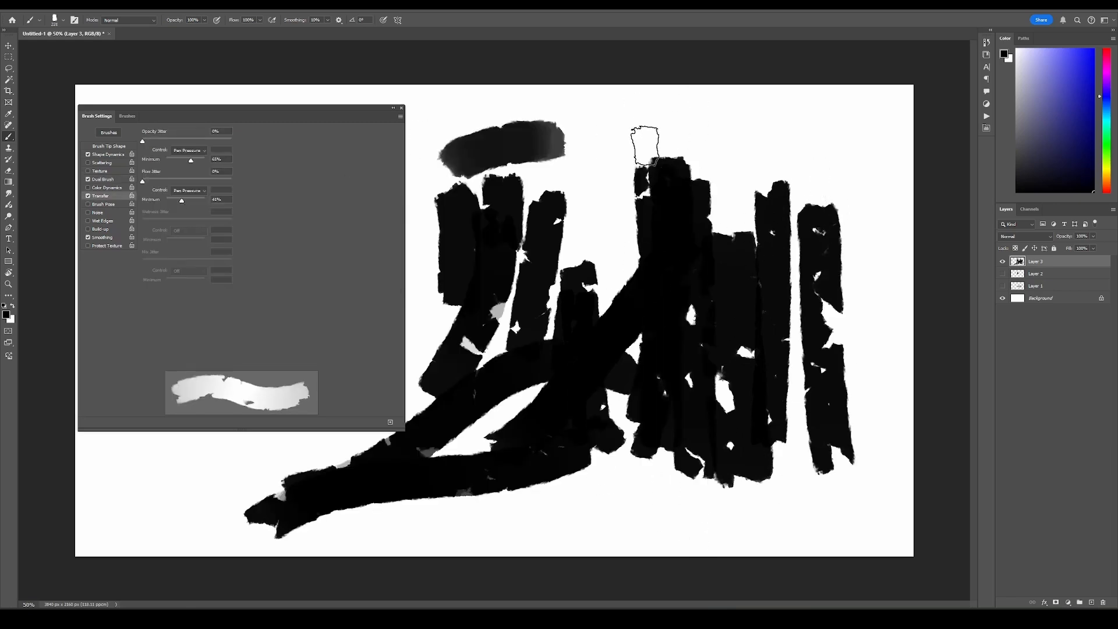
# Test softer Transfer settings with short strokes around the canvas, adjusting the minimums to 68% opacity and 57% flow
pyautogui.moveTo(646, 138); pyautogui.dragTo(595, 197)
pyautogui.moveTo(695, 146); pyautogui.dragTo(762, 156)
pyautogui.moveTo(833, 140); pyautogui.dragTo(783, 185)
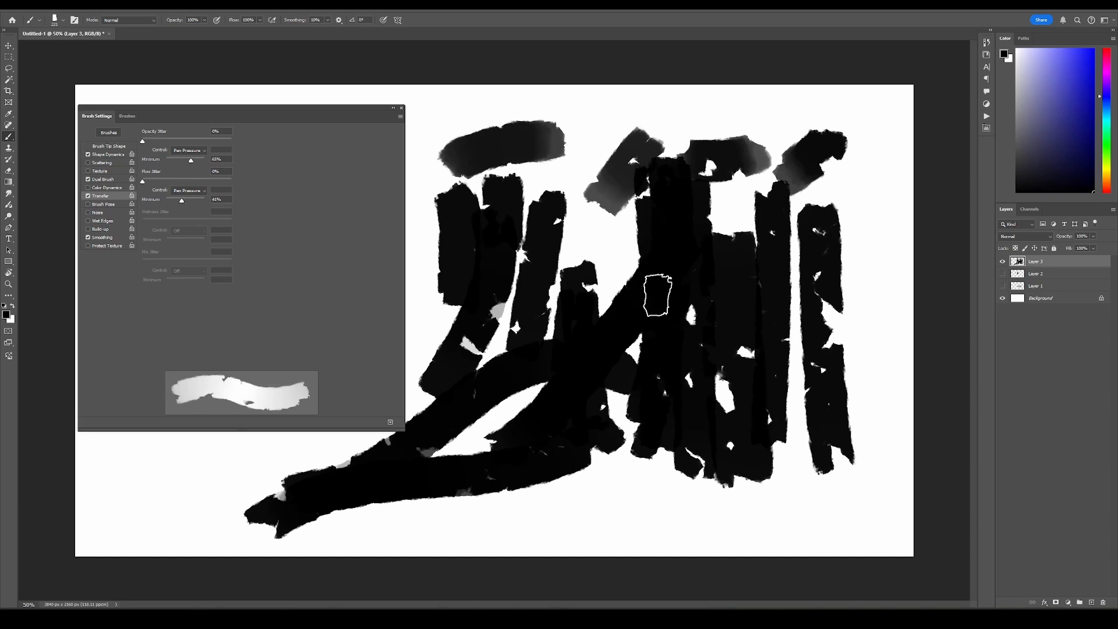
pyautogui.moveTo(276, 483); pyautogui.dragTo(166, 510)
pyautogui.moveTo(466, 511); pyautogui.dragTo(632, 500)
pyautogui.click(725, 519)
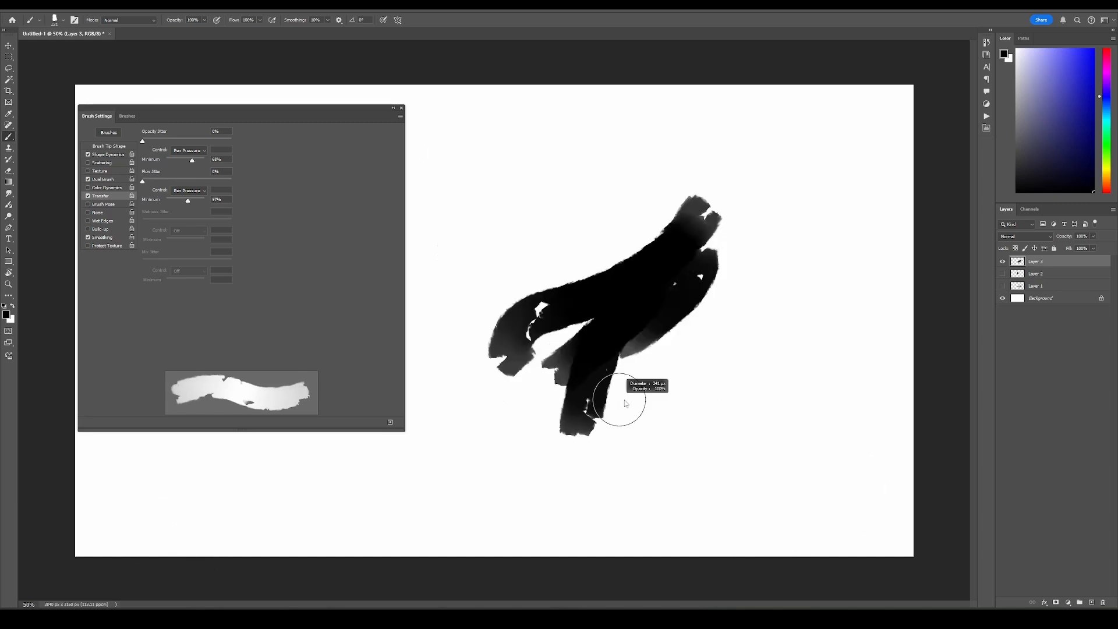
# Paint broad test strokes with an enlarged brush and save it as a new preset with its size captured
pyautogui.moveTo(635, 350); pyautogui.dragTo(637, 460)
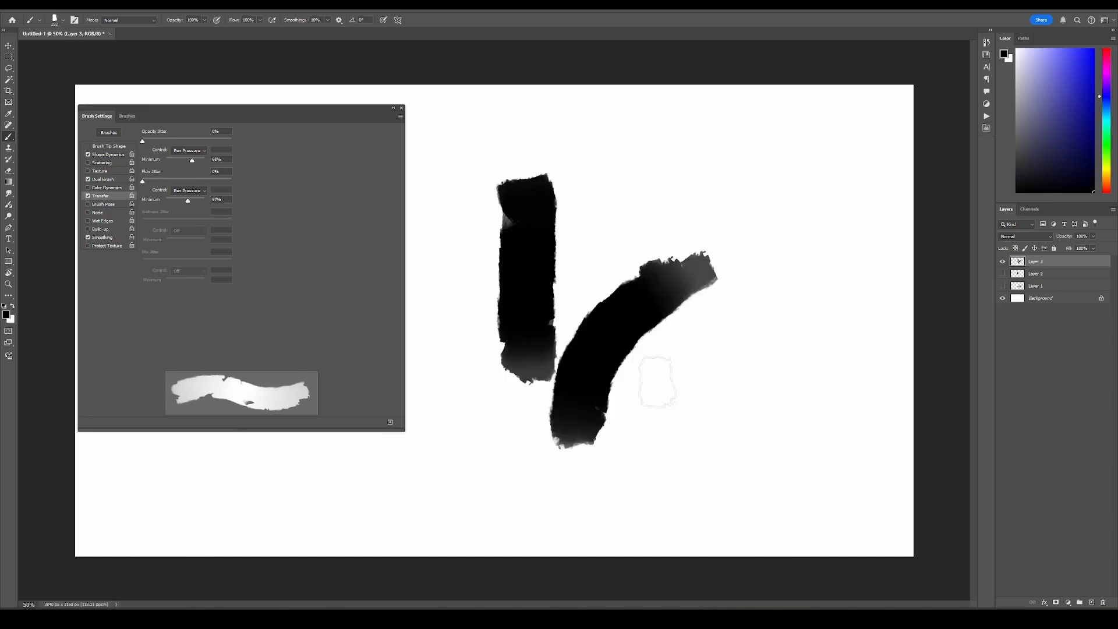
pyautogui.moveTo(655, 380)
pyautogui.mouseDown()
pyautogui.moveTo(674, 312)
pyautogui.moveTo(570, 432)
pyautogui.moveTo(448, 325)
pyautogui.mouseUp()
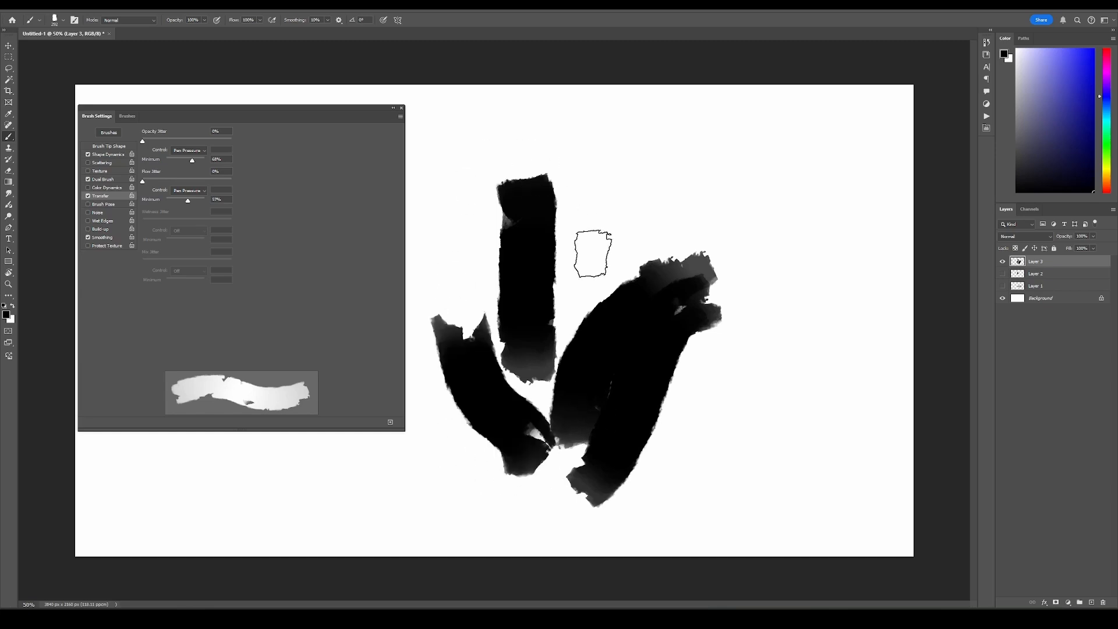
pyautogui.click(390, 423)
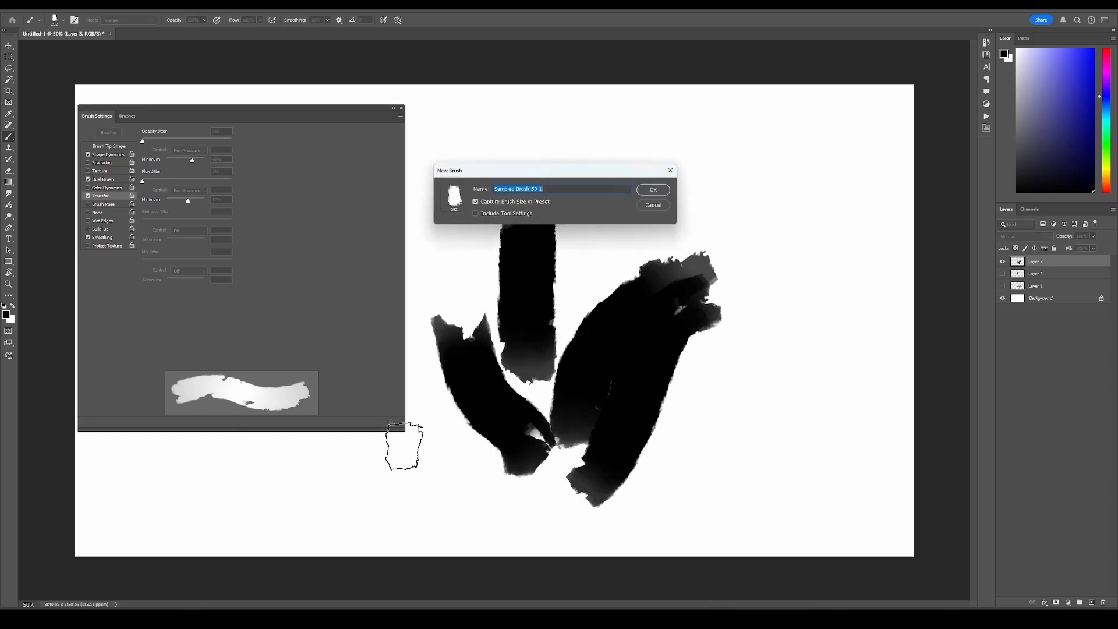
pyautogui.press('Return')
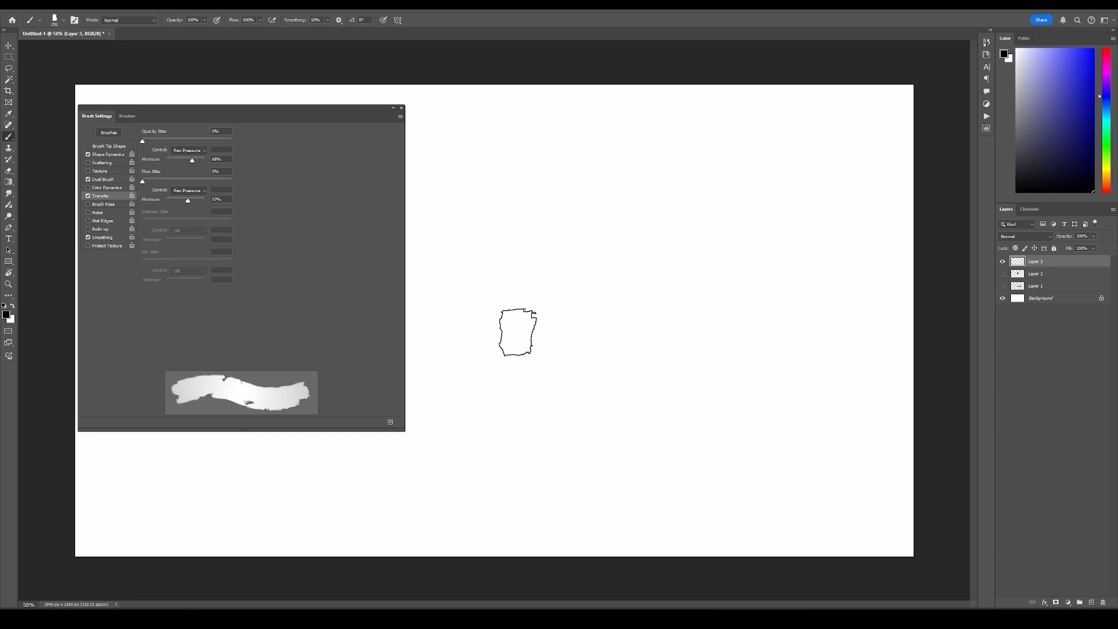
# Paint a horizontal bar on the cleared layer and carve its edges with the Eraser using the newest rectangular preset
pyautogui.moveTo(517, 332)
pyautogui.mouseDown()
pyautogui.moveTo(653, 356)
pyautogui.moveTo(673, 352)
pyautogui.moveTo(676, 328)
pyautogui.mouseUp()
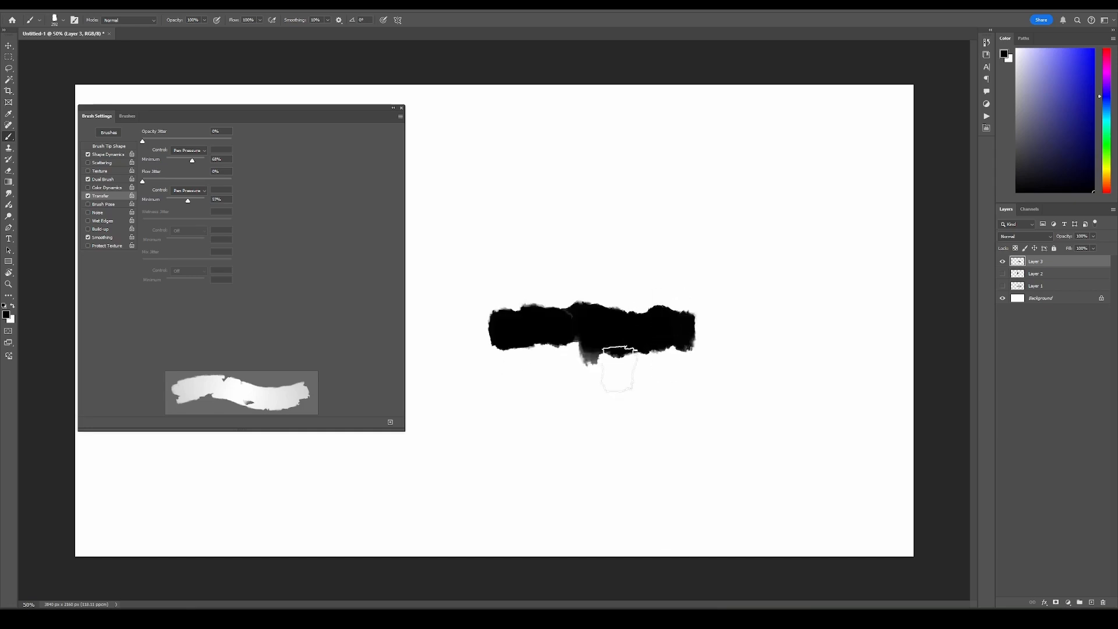
pyautogui.press('e')
pyautogui.rightClick(563, 329)
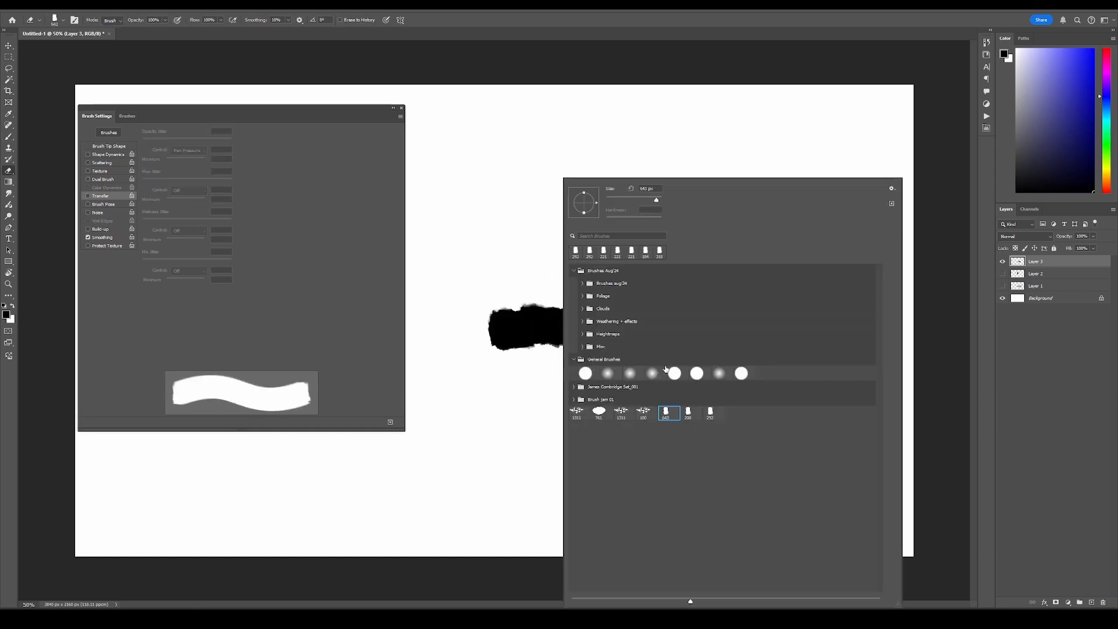
pyautogui.doubleClick(711, 413)
pyautogui.moveTo(544, 365)
pyautogui.mouseDown()
pyautogui.moveTo(662, 291)
pyautogui.moveTo(691, 368)
pyautogui.moveTo(660, 363)
pyautogui.moveTo(664, 341)
pyautogui.mouseUp()
pyautogui.hotkey('ctrl', 'z')
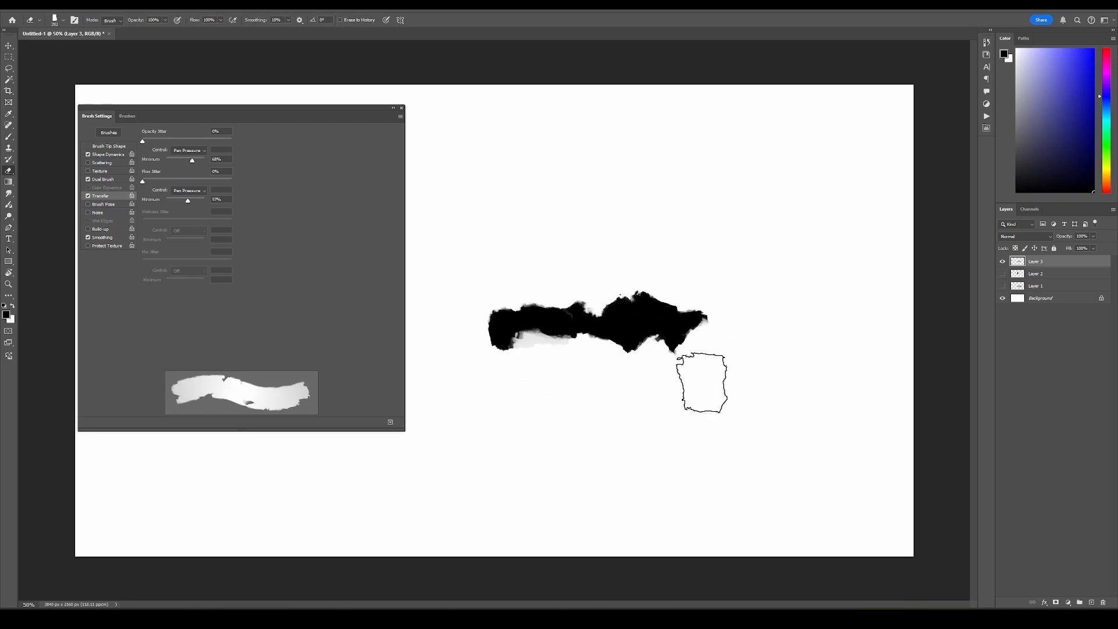
pyautogui.hotkey('ctrl', 'z')
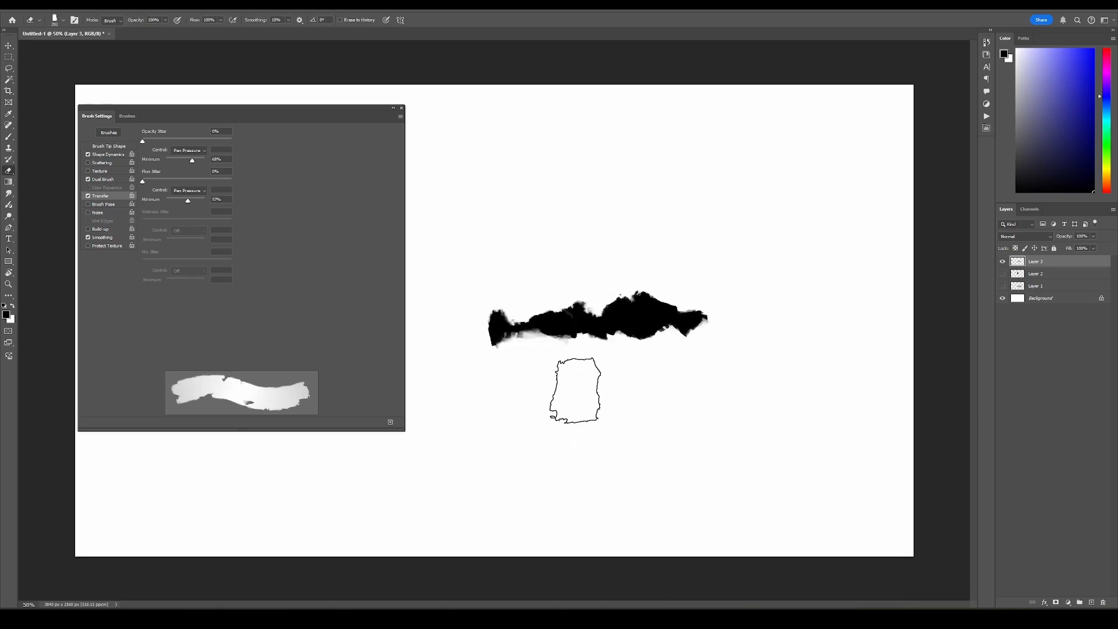
# Define the carved horizontal shape as a new brush tip, hide Layer 3, and add a new empty layer
pyautogui.press('b')
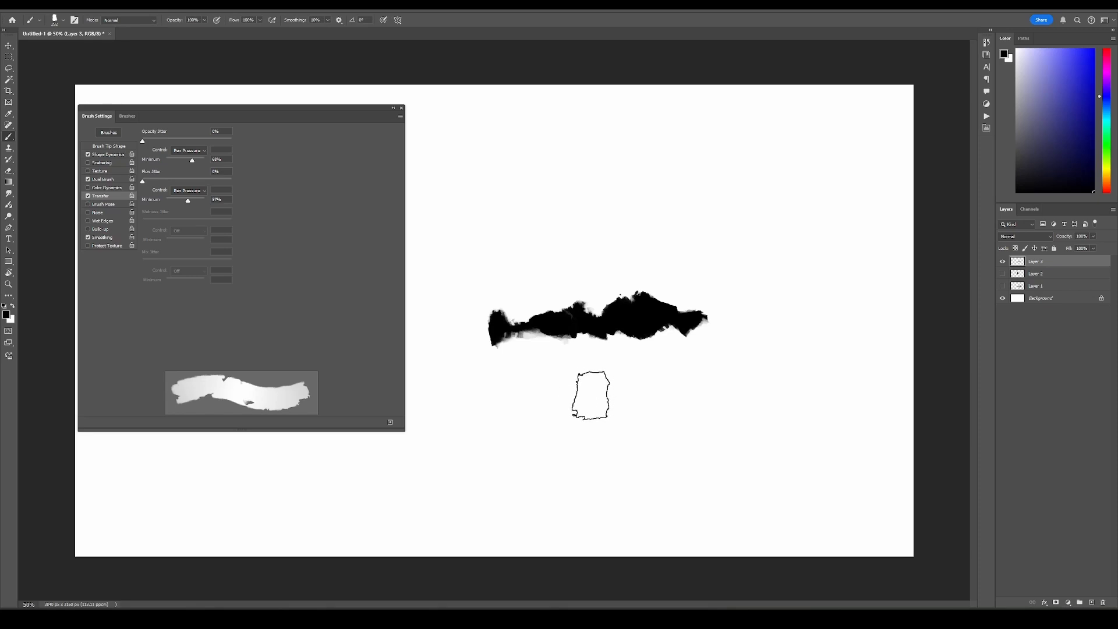
pyautogui.press('.')
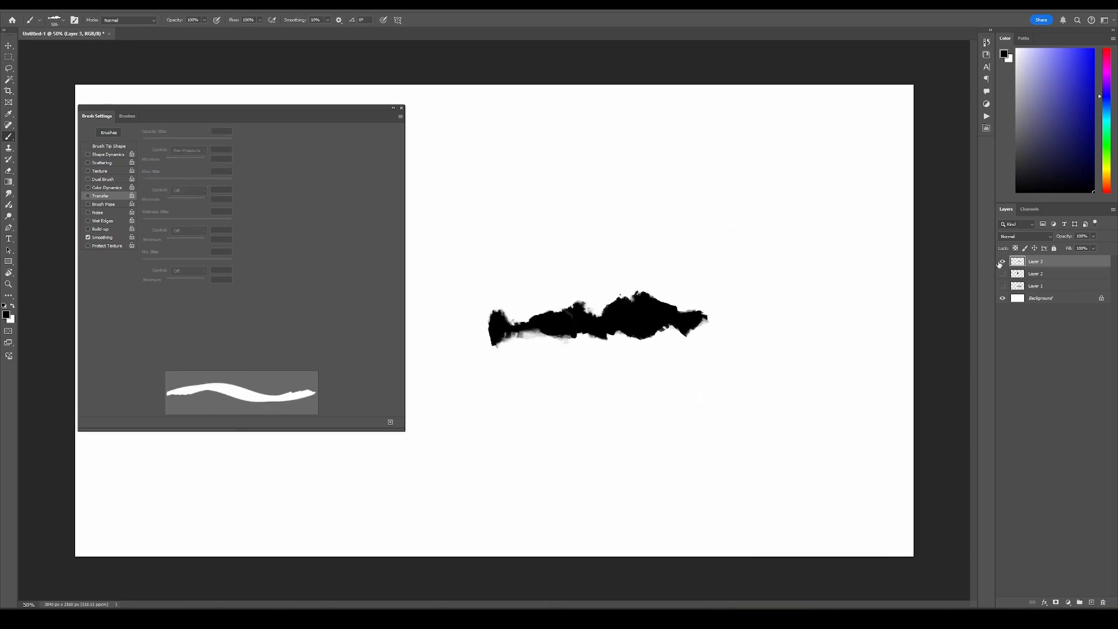
pyautogui.click(1003, 262)
pyautogui.hotkey('ctrl', 'shift', 'alt', 'n')
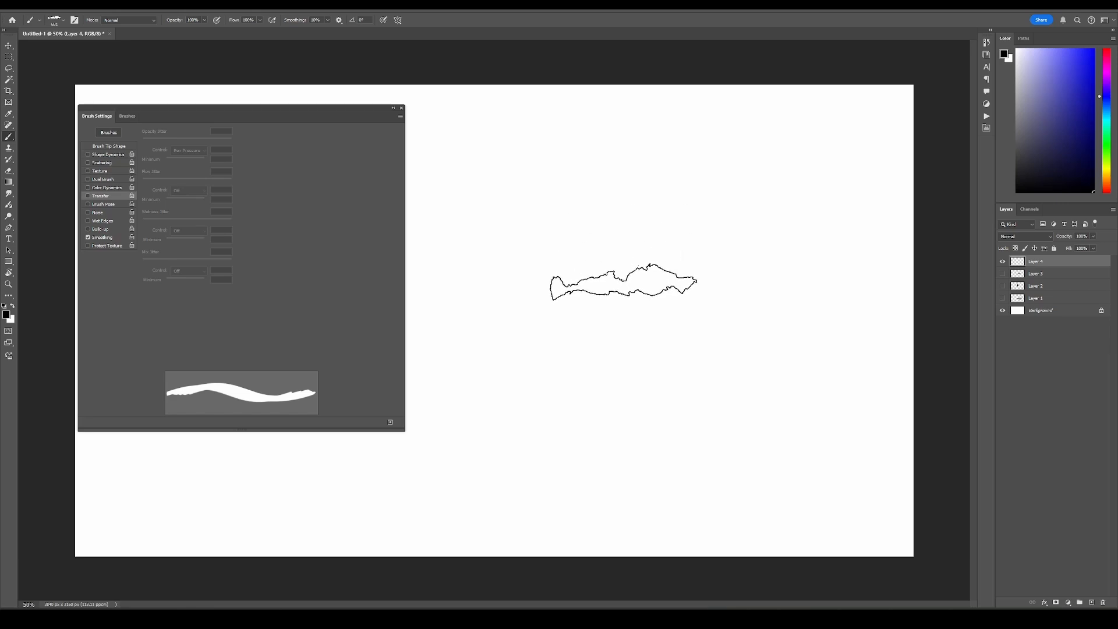
# Stamp the horizontal tip into a dense cluster with Angle Jitter enabled, move it toward the canvas centre, and define it as a brush tip
pyautogui.click(495, 329)
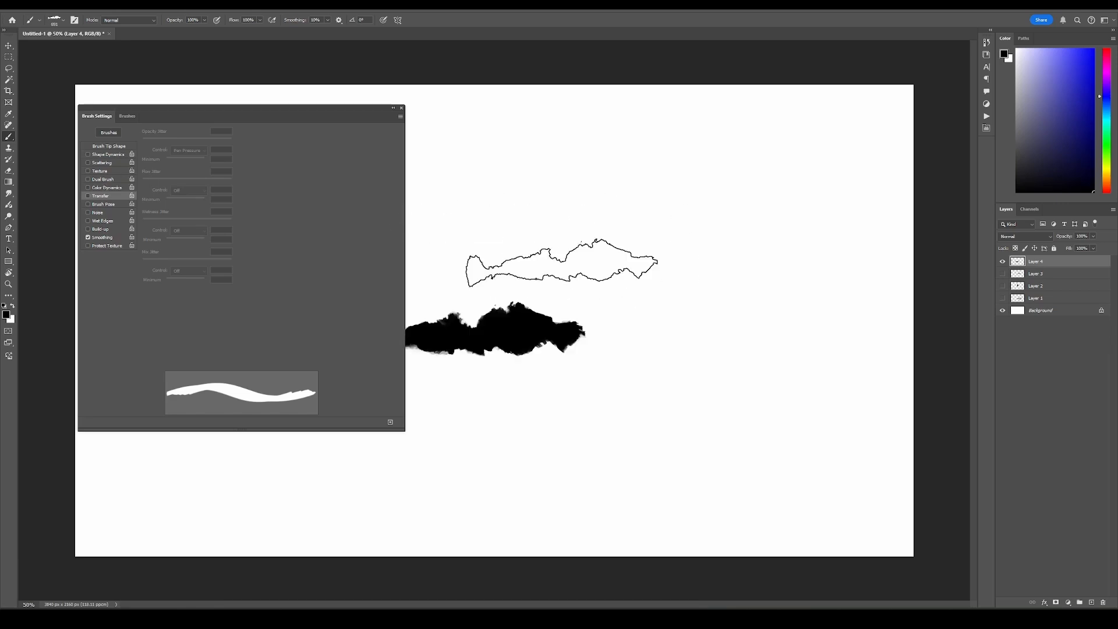
pyautogui.click(109, 146)
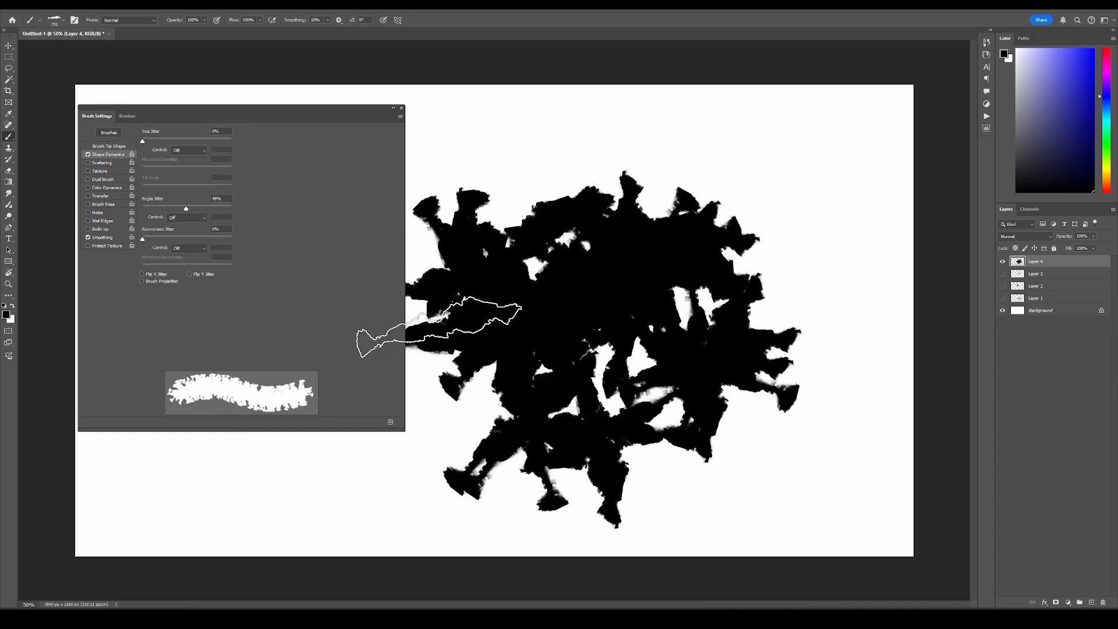
pyautogui.press('F5')
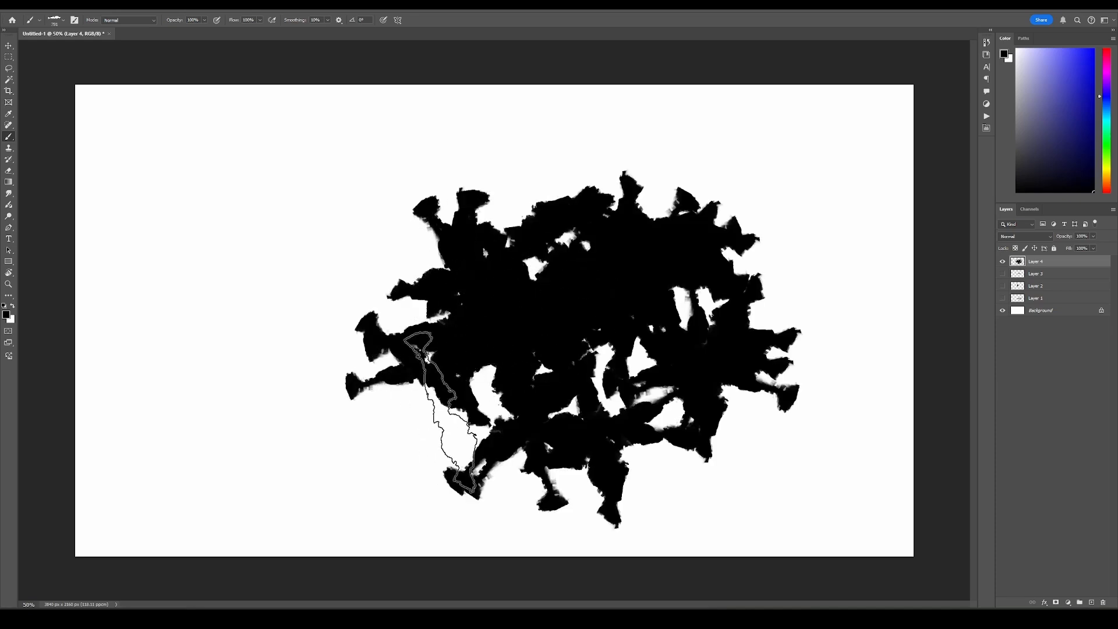
pyautogui.press('v')
pyautogui.moveTo(656, 375); pyautogui.dragTo(571, 345)
pyautogui.press('b')
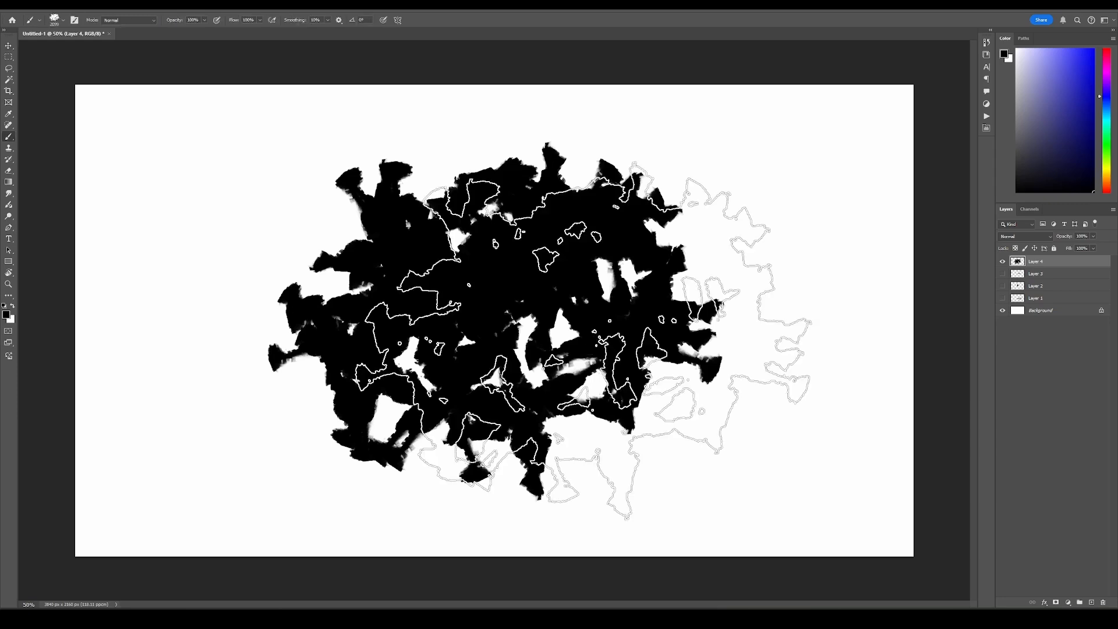
# Select the 1016 px horizontal brush preset again, hide Layer 4, and add a new empty layer
pyautogui.rightClick(473, 178)
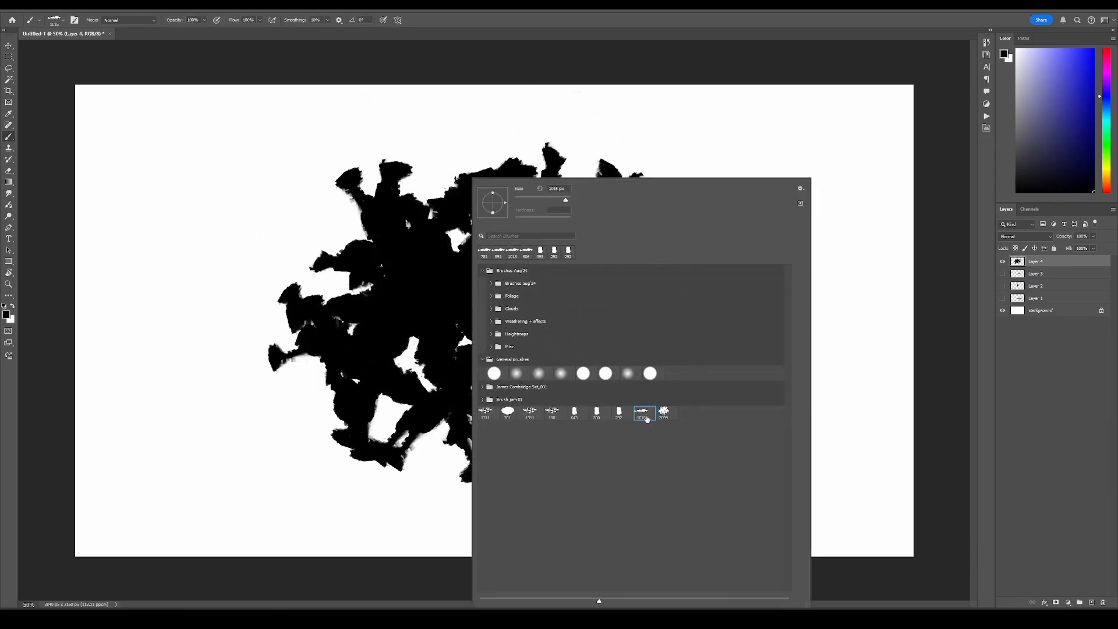
pyautogui.click(1003, 261)
pyautogui.hotkey('ctrl', 'shift', 'alt', 'n')
# Use the new cluster tip as a Color Burn Dual Brush with 100% spacing, enlarge it, and enable Transfer
pyautogui.press('F5')
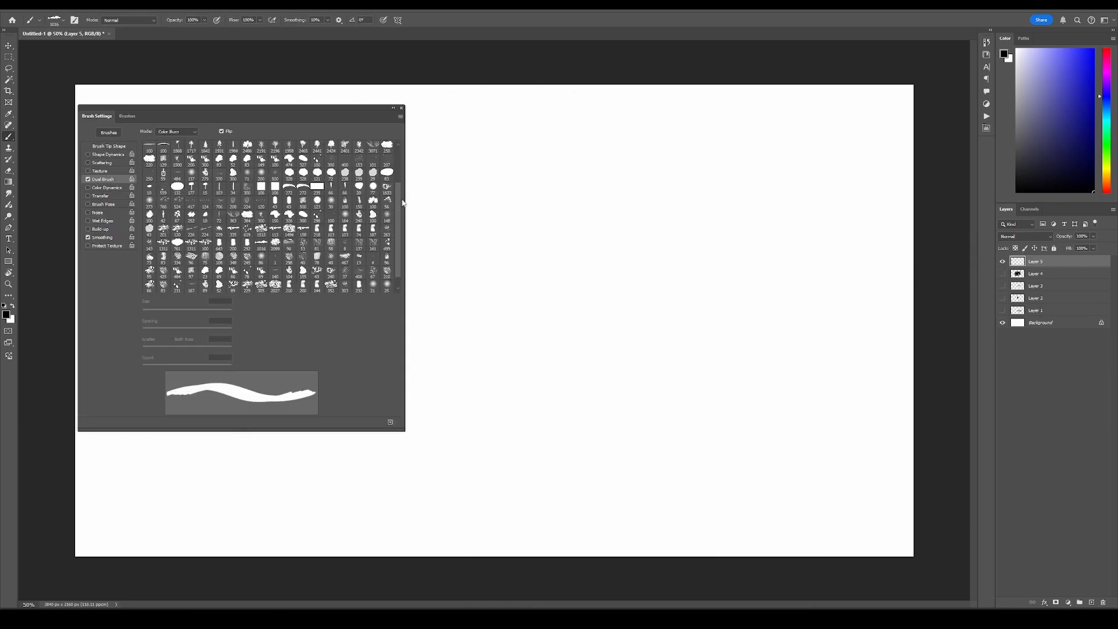
pyautogui.scroll(-1, 402, 223)
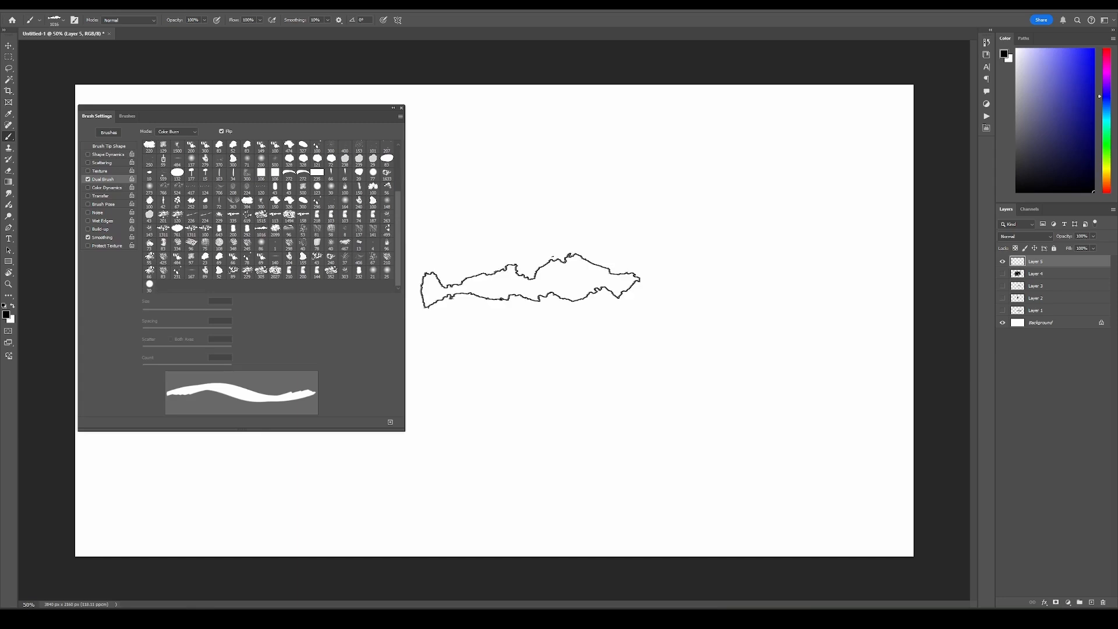
pyautogui.click(283, 234)
pyautogui.click(101, 196)
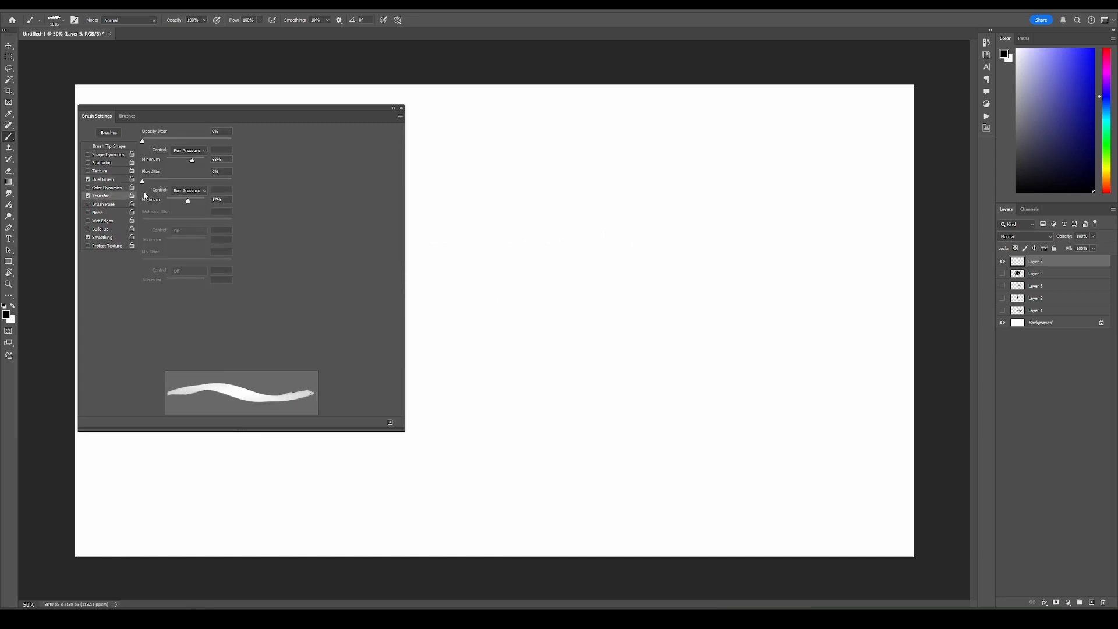
pyautogui.click(115, 181)
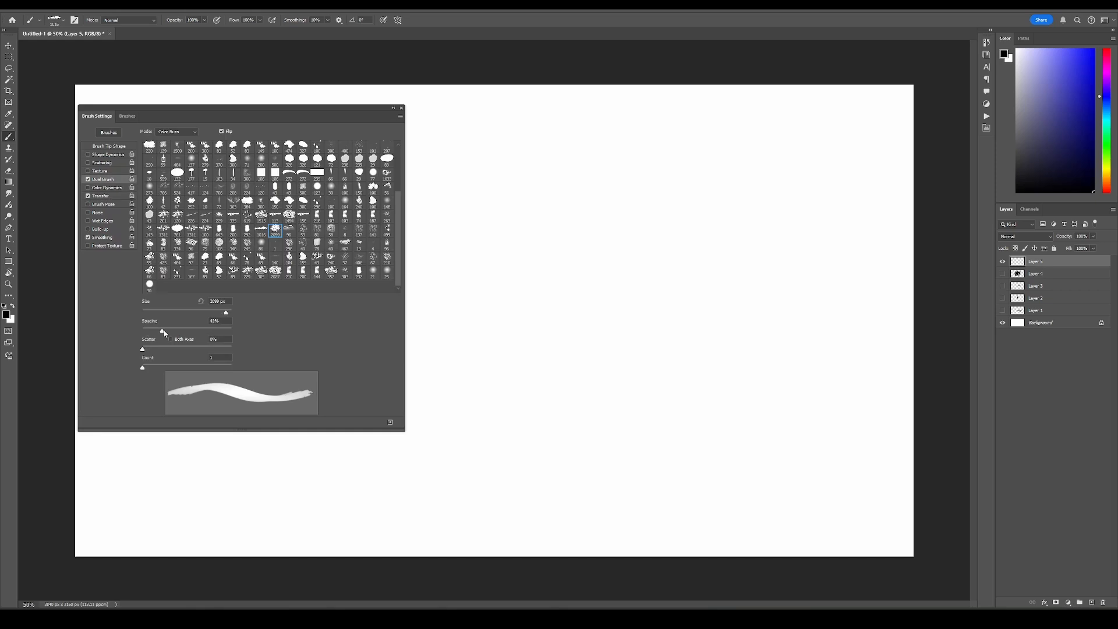
pyautogui.moveTo(227, 320); pyautogui.dragTo(226, 329)
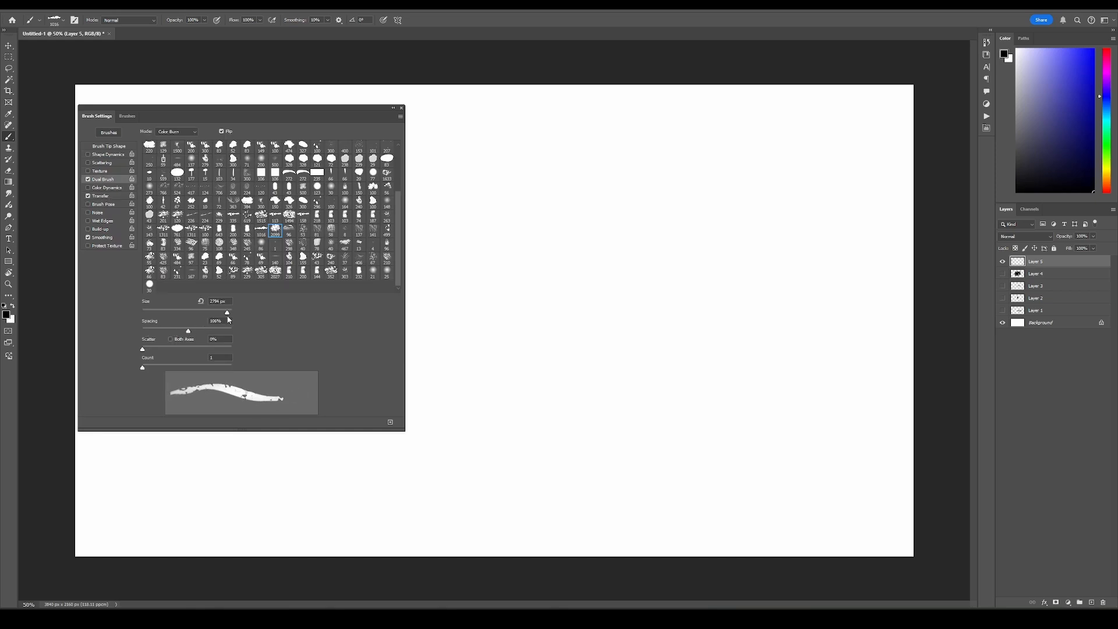
# Test the textured brush with broad strokes, raise the Transfer opacity and flow minimums to 95%, and paint over them again
pyautogui.moveTo(507, 396)
pyautogui.mouseDown()
pyautogui.moveTo(525, 349)
pyautogui.moveTo(845, 350)
pyautogui.mouseUp()
pyautogui.click(101, 197)
pyautogui.click(221, 159)
pyautogui.write('5')
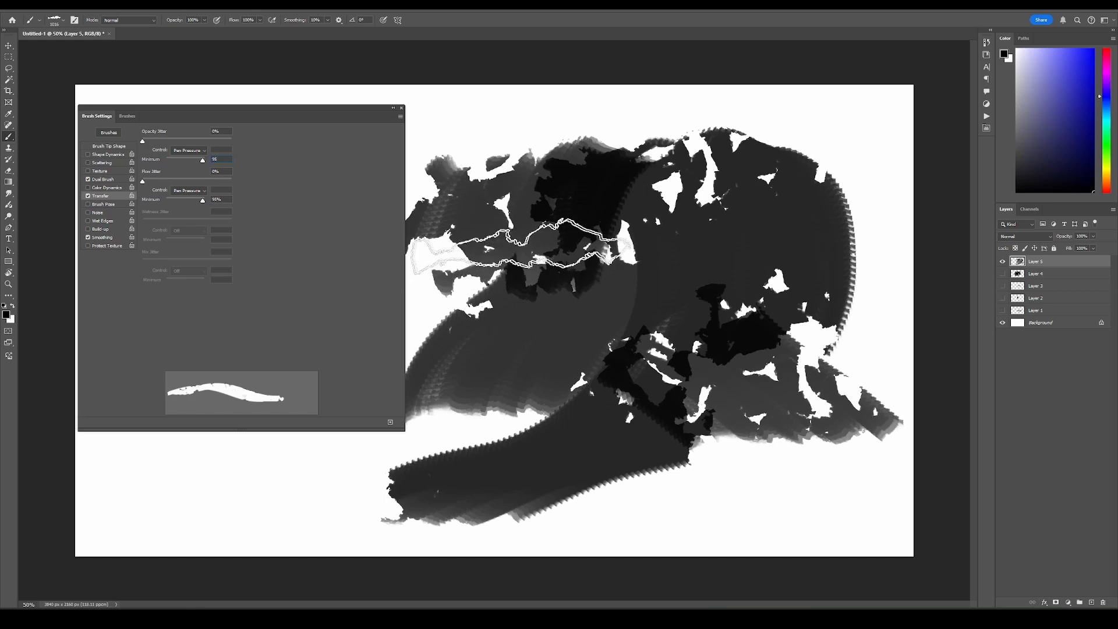
pyautogui.moveTo(524, 245)
pyautogui.mouseDown()
pyautogui.moveTo(430, 416)
pyautogui.moveTo(567, 381)
pyautogui.moveTo(331, 526)
pyautogui.mouseUp()
# Check the brush tip spacing, then paint long diagonal test strokes with a smaller brush on the cleared layer
pyautogui.click(109, 146)
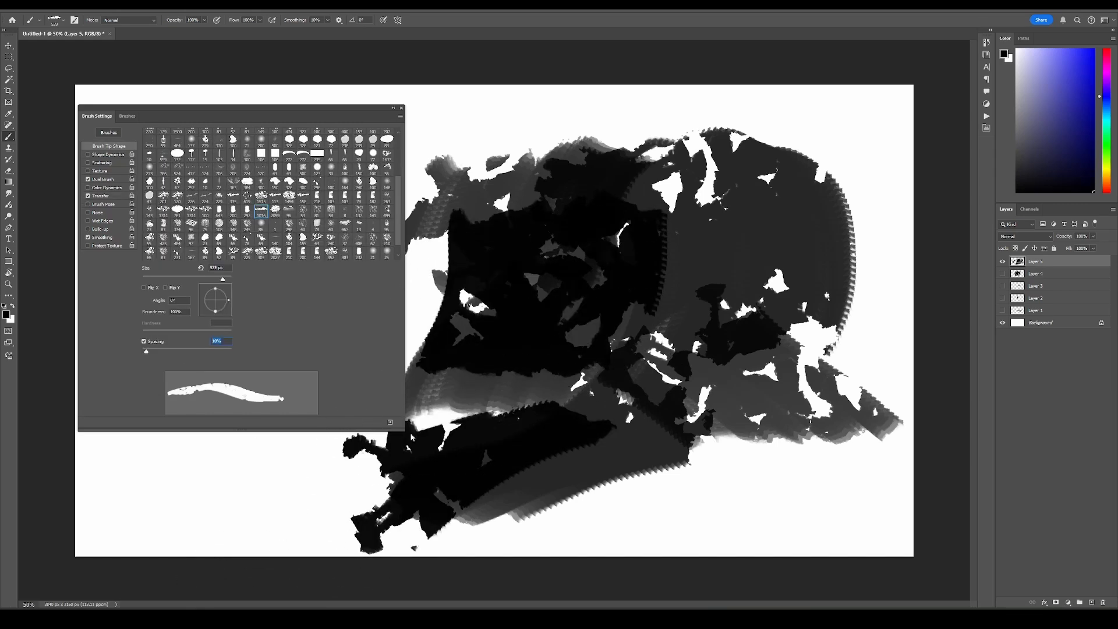
pyautogui.press('F5')
pyautogui.moveTo(326, 414)
pyautogui.mouseDown()
pyautogui.moveTo(480, 324)
pyautogui.moveTo(512, 291)
pyautogui.mouseUp()
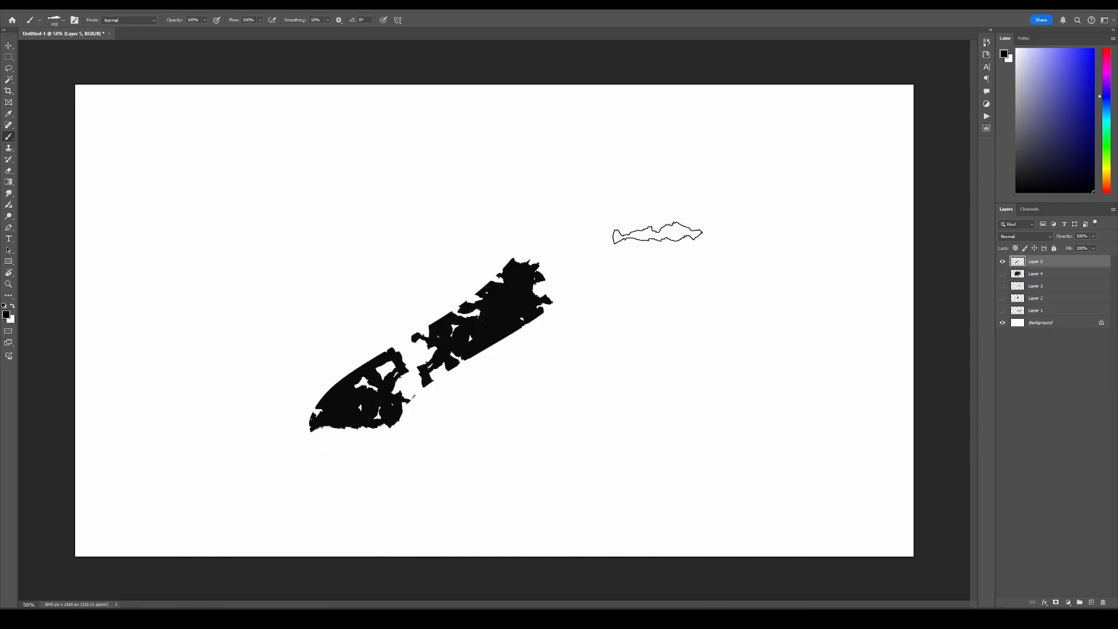
pyautogui.moveTo(658, 233); pyautogui.dragTo(644, 285)
pyautogui.moveTo(761, 232)
pyautogui.mouseDown()
pyautogui.moveTo(659, 376)
pyautogui.moveTo(545, 437)
pyautogui.moveTo(425, 481)
pyautogui.moveTo(266, 457)
pyautogui.moveTo(189, 418)
pyautogui.moveTo(199, 337)
pyautogui.moveTo(280, 412)
pyautogui.mouseUp()
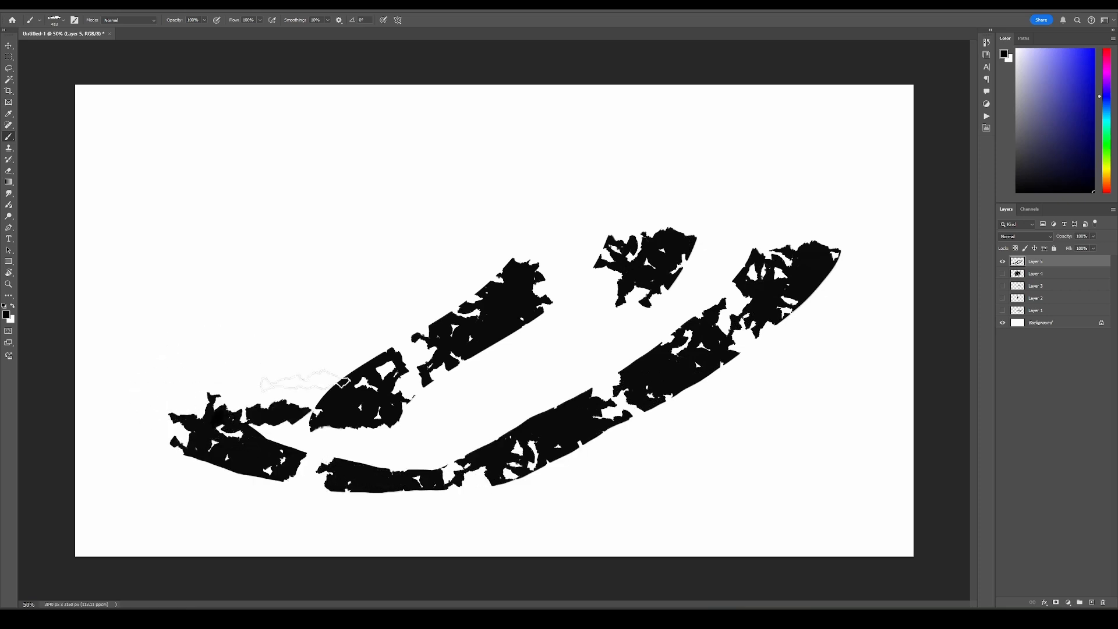
pyautogui.moveTo(349, 337)
pyautogui.mouseDown()
pyautogui.moveTo(724, 167)
pyautogui.moveTo(722, 426)
pyautogui.mouseUp()
# Enable Shape Dynamics with both flip jitters off, set the brush size to 200 px, and paint sweeping test strokes
pyautogui.press('F5')
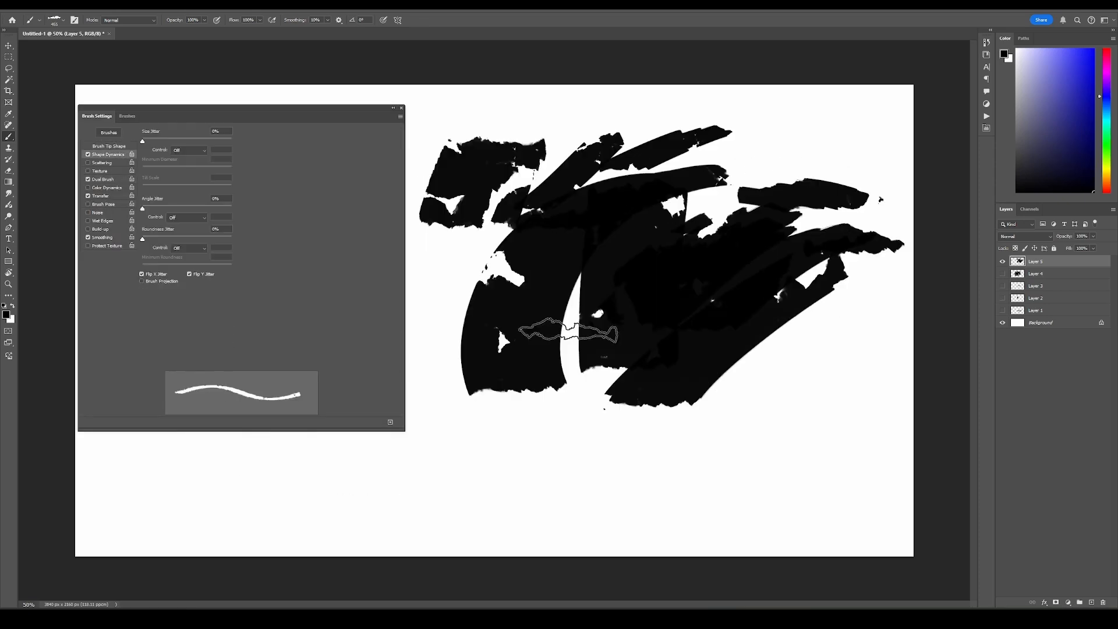
pyautogui.moveTo(568, 330)
pyautogui.mouseDown()
pyautogui.moveTo(408, 466)
pyautogui.moveTo(792, 527)
pyautogui.moveTo(323, 507)
pyautogui.moveTo(524, 292)
pyautogui.mouseUp()
pyautogui.rightClick(594, 178)
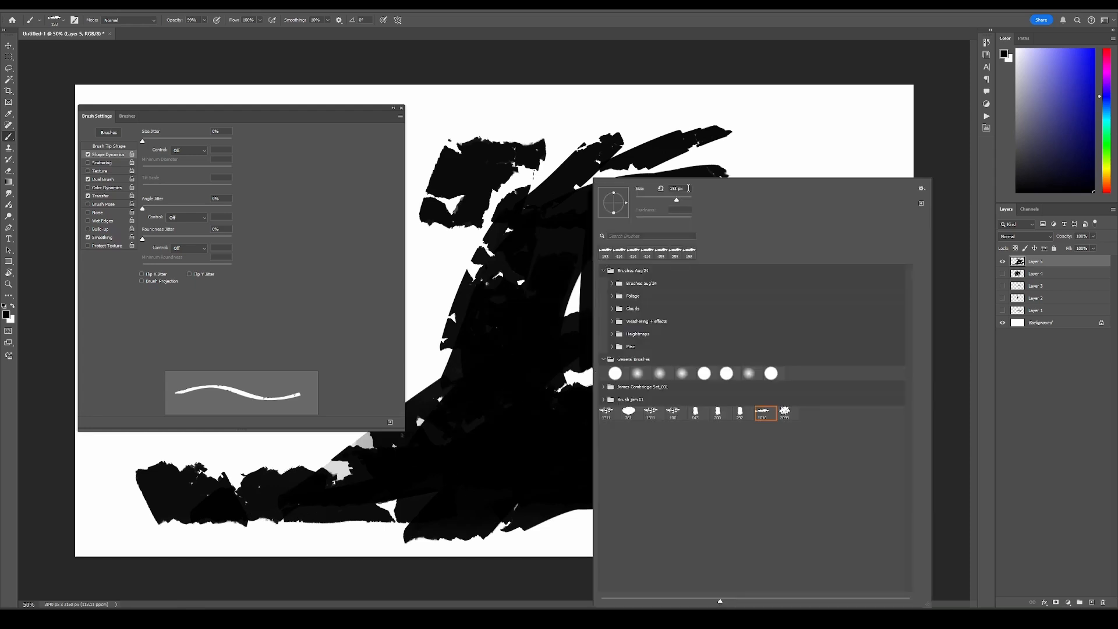
pyautogui.write('200')
pyautogui.press('Return')
pyautogui.moveTo(711, 274)
pyautogui.mouseDown()
pyautogui.moveTo(707, 193)
pyautogui.moveTo(705, 267)
pyautogui.moveTo(715, 235)
pyautogui.moveTo(800, 204)
pyautogui.mouseUp()
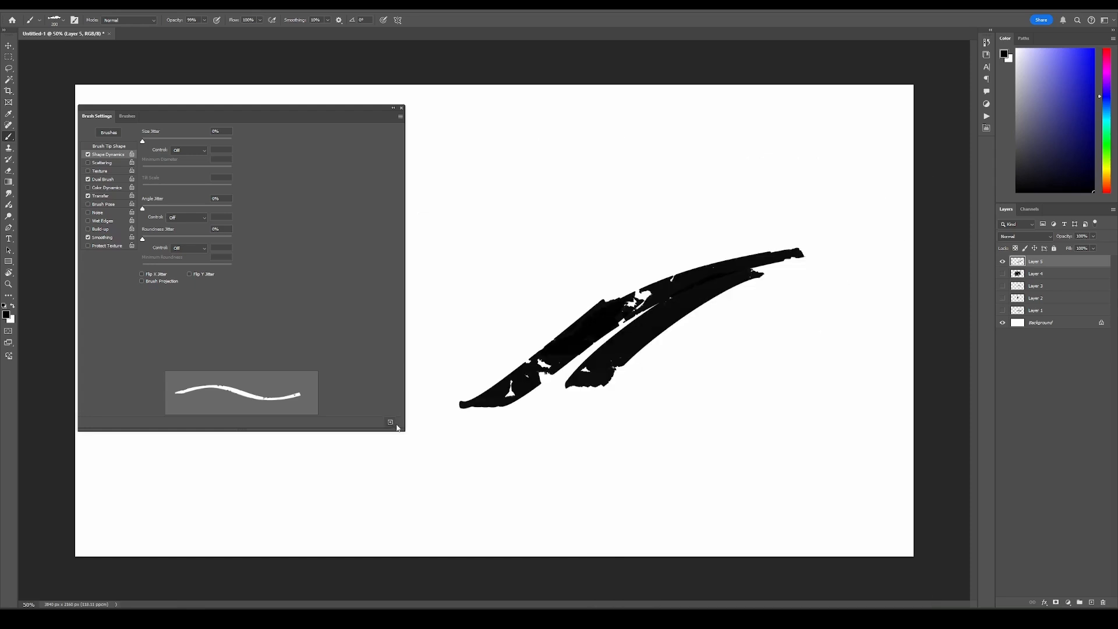
# Save the current brush as a preset named "chunky roller" with its brush size captured
pyautogui.click(391, 421)
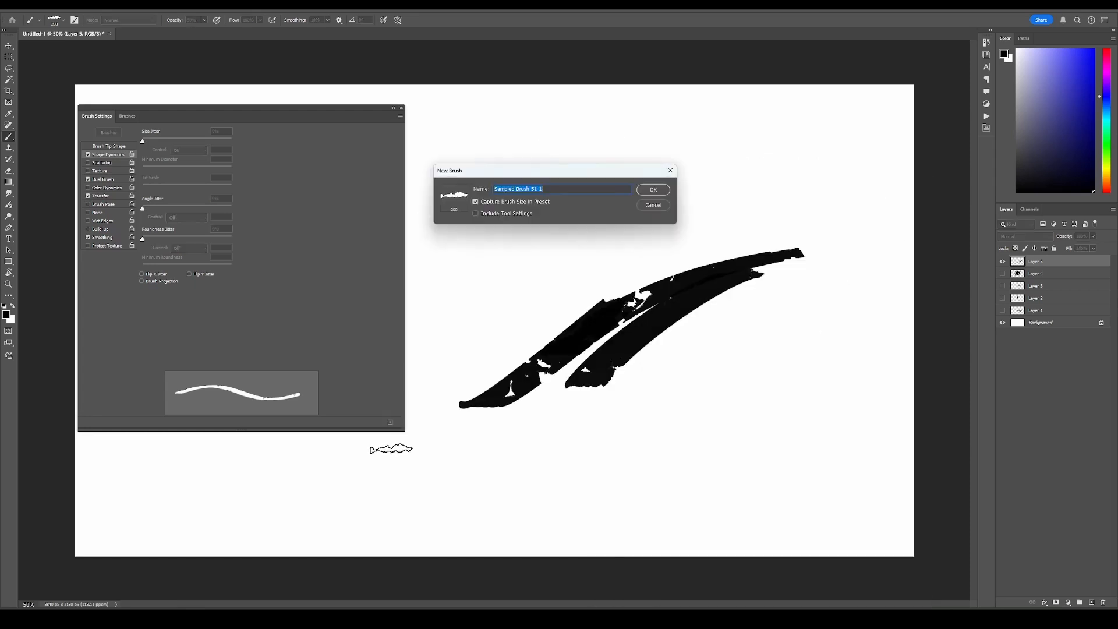
pyautogui.write('chunky roller')
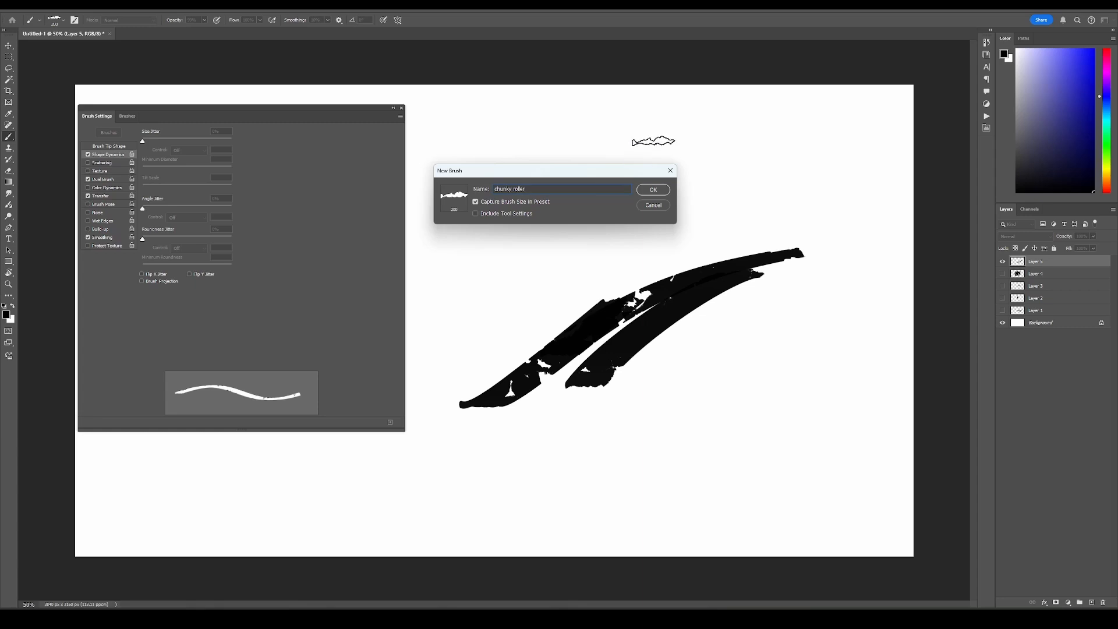
pyautogui.click(653, 191)
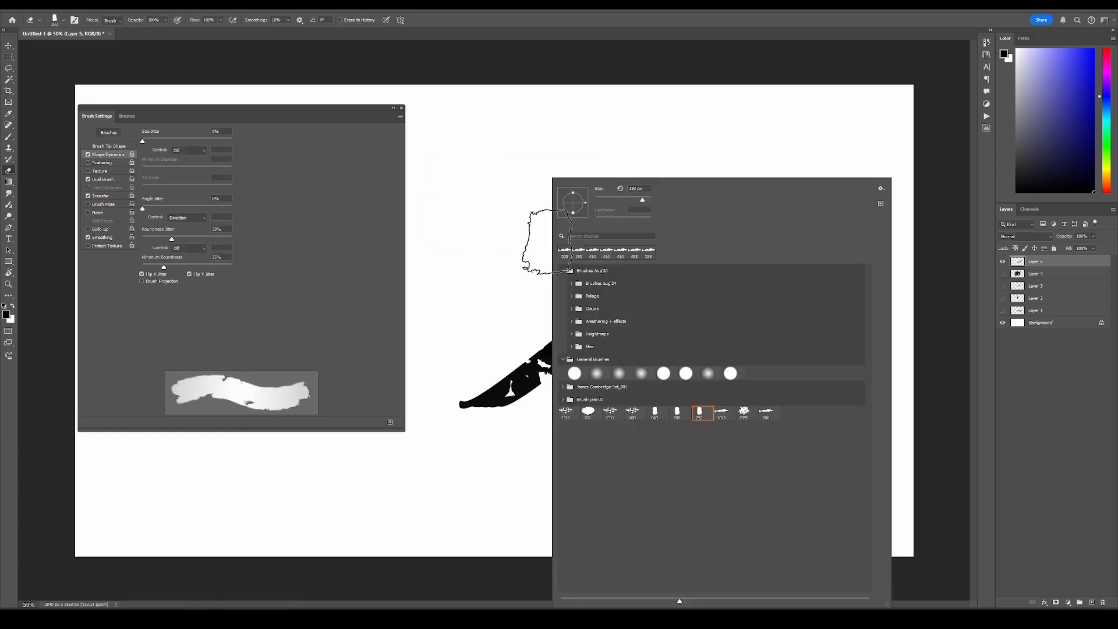
# Load the chunky roller preset into the Eraser and alternate painting and erasing to carve two tapering diagonal strokes
pyautogui.click(766, 414)
pyautogui.press('Return')
pyautogui.moveTo(511, 386)
pyautogui.mouseDown()
pyautogui.moveTo(722, 279)
pyautogui.moveTo(533, 376)
pyautogui.moveTo(836, 319)
pyautogui.moveTo(451, 428)
pyautogui.mouseUp()
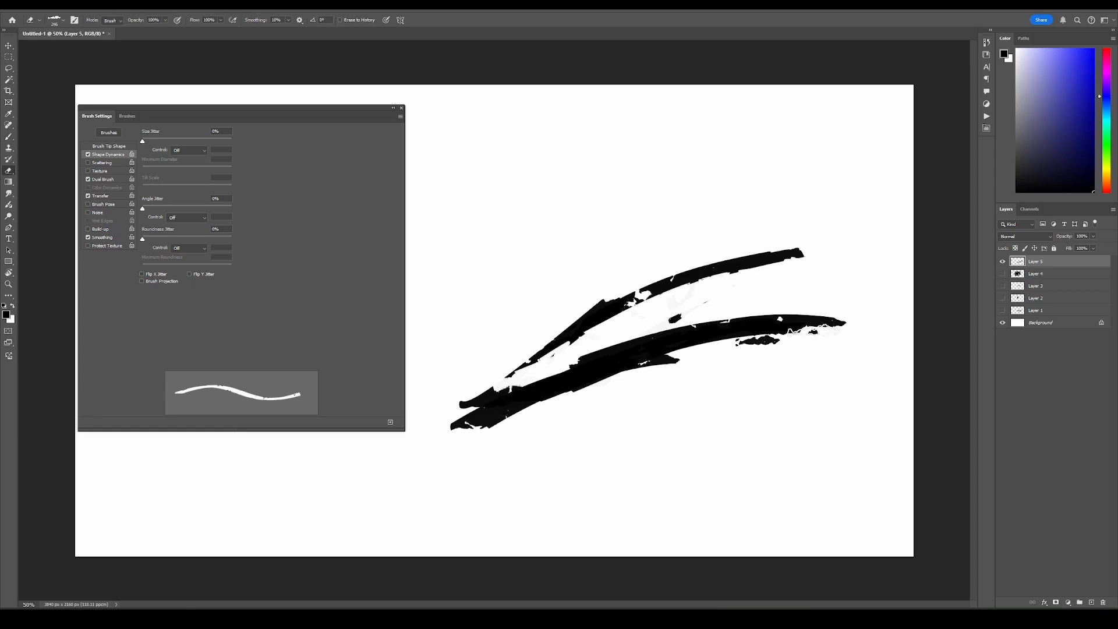
pyautogui.moveTo(516, 408)
pyautogui.mouseDown()
pyautogui.moveTo(678, 355)
pyautogui.moveTo(460, 429)
pyautogui.mouseUp()
pyautogui.moveTo(703, 377)
pyautogui.mouseDown()
pyautogui.moveTo(758, 327)
pyautogui.moveTo(839, 326)
pyautogui.mouseUp()
pyautogui.press('e')
pyautogui.moveTo(788, 447)
pyautogui.mouseDown()
pyautogui.moveTo(817, 366)
pyautogui.moveTo(682, 379)
pyautogui.mouseUp()
pyautogui.press('b')
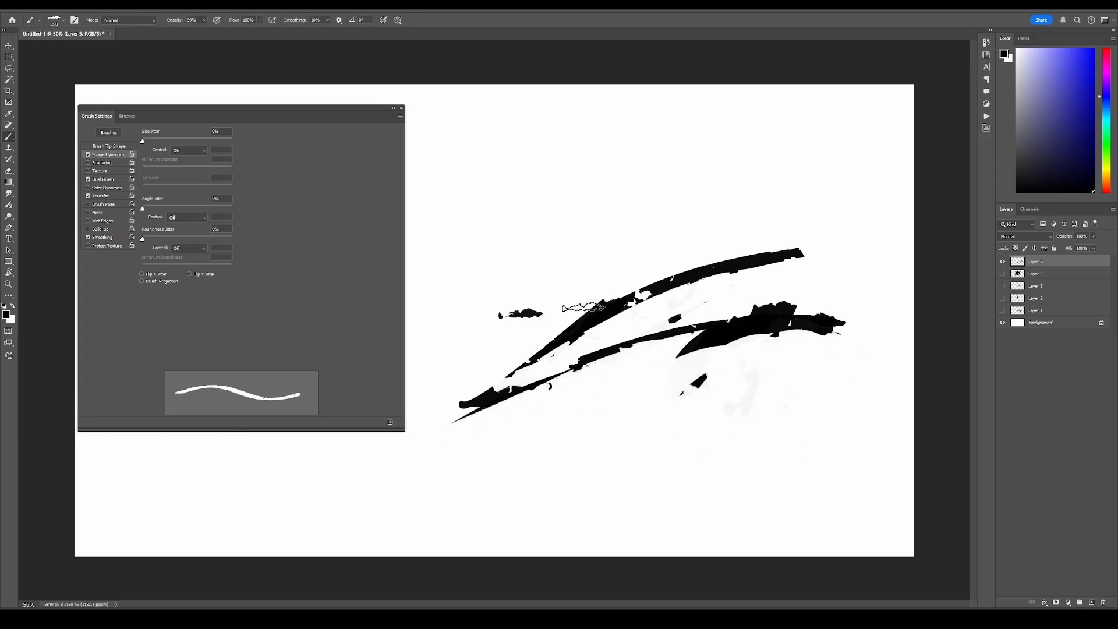
# Paint thick branching strokes on the upper and left parts of the canvas and carve their undersides with the Eraser
pyautogui.moveTo(606, 305)
pyautogui.mouseDown()
pyautogui.moveTo(556, 310)
pyautogui.moveTo(460, 165)
pyautogui.moveTo(570, 294)
pyautogui.moveTo(631, 288)
pyautogui.moveTo(653, 304)
pyautogui.moveTo(560, 283)
pyautogui.mouseUp()
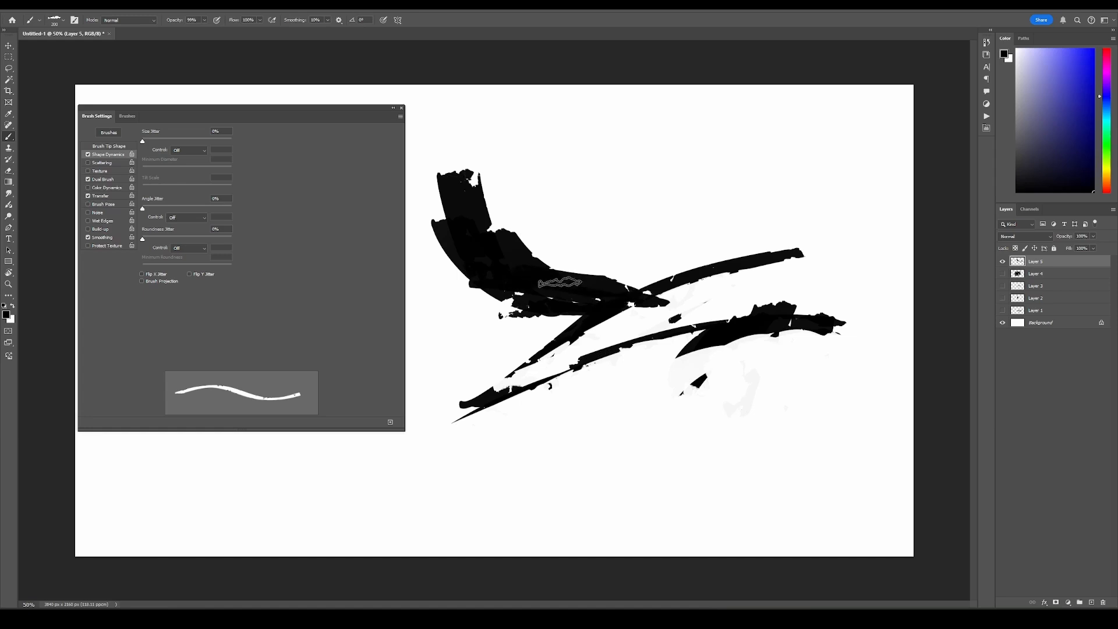
pyautogui.press('e')
pyautogui.moveTo(466, 283); pyautogui.dragTo(541, 313)
pyautogui.press('F5')
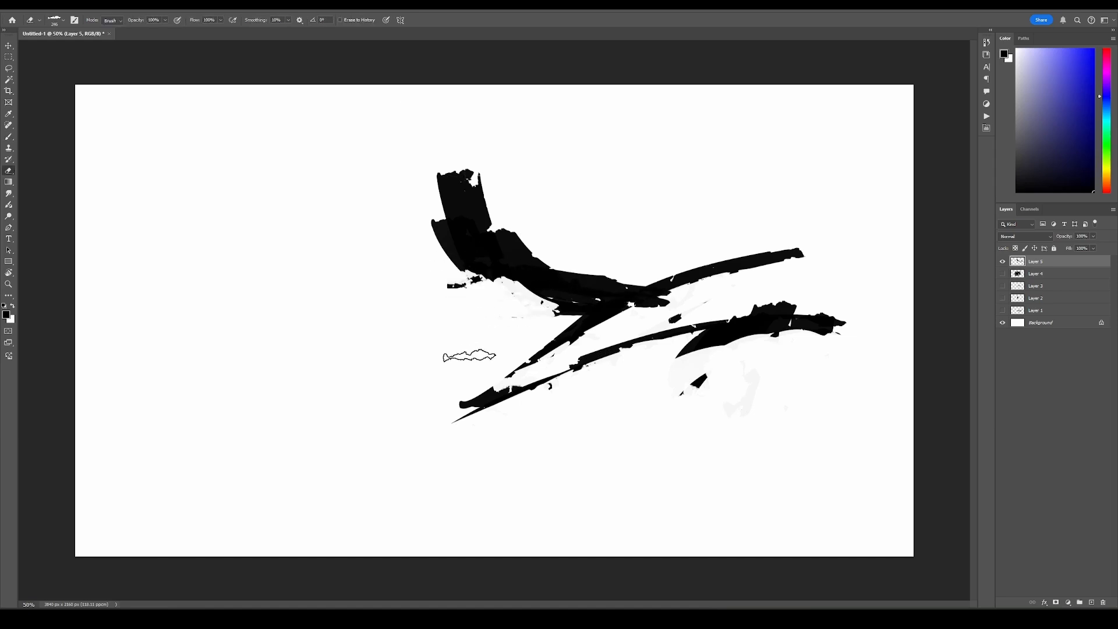
pyautogui.moveTo(462, 357)
pyautogui.mouseDown()
pyautogui.moveTo(326, 397)
pyautogui.moveTo(300, 425)
pyautogui.moveTo(99, 511)
pyautogui.moveTo(339, 433)
pyautogui.moveTo(297, 409)
pyautogui.moveTo(315, 392)
pyautogui.moveTo(125, 398)
pyautogui.moveTo(251, 386)
pyautogui.moveTo(248, 419)
pyautogui.moveTo(195, 415)
pyautogui.moveTo(230, 388)
pyautogui.moveTo(226, 428)
pyautogui.moveTo(157, 400)
pyautogui.moveTo(187, 381)
pyautogui.moveTo(385, 446)
pyautogui.moveTo(399, 432)
pyautogui.moveTo(168, 464)
pyautogui.moveTo(419, 457)
pyautogui.moveTo(370, 425)
pyautogui.moveTo(190, 418)
pyautogui.mouseUp()
pyautogui.press('b')
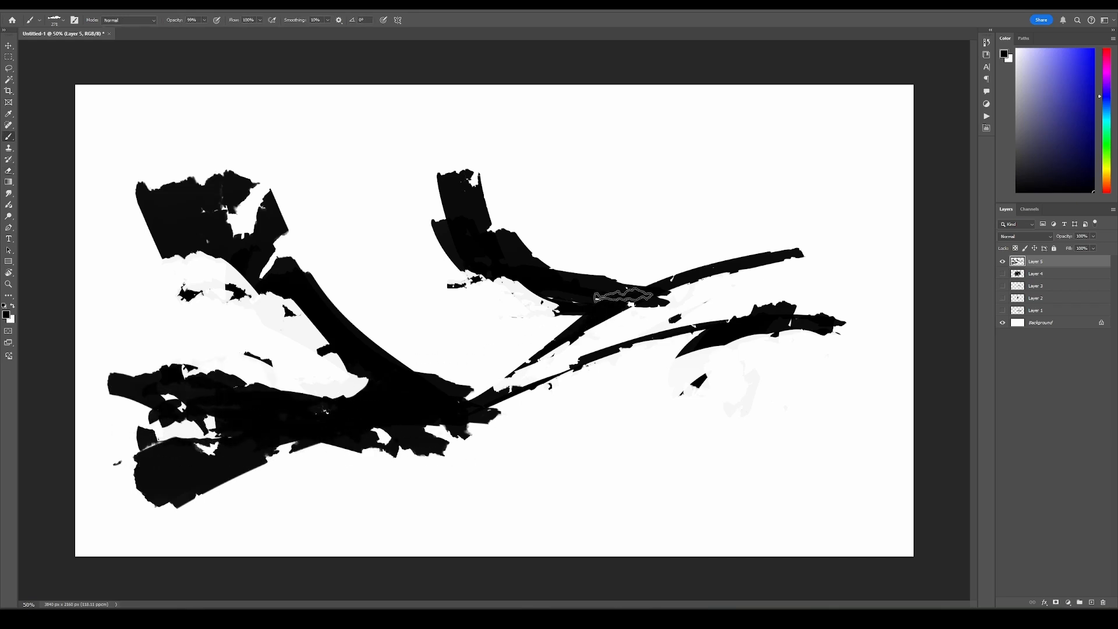
# Squash the painted layer vertically to about 61% of its height with Free Transform
pyautogui.hotkey('ctrl', 't')
pyautogui.moveTo(477, 512); pyautogui.dragTo(494, 378)
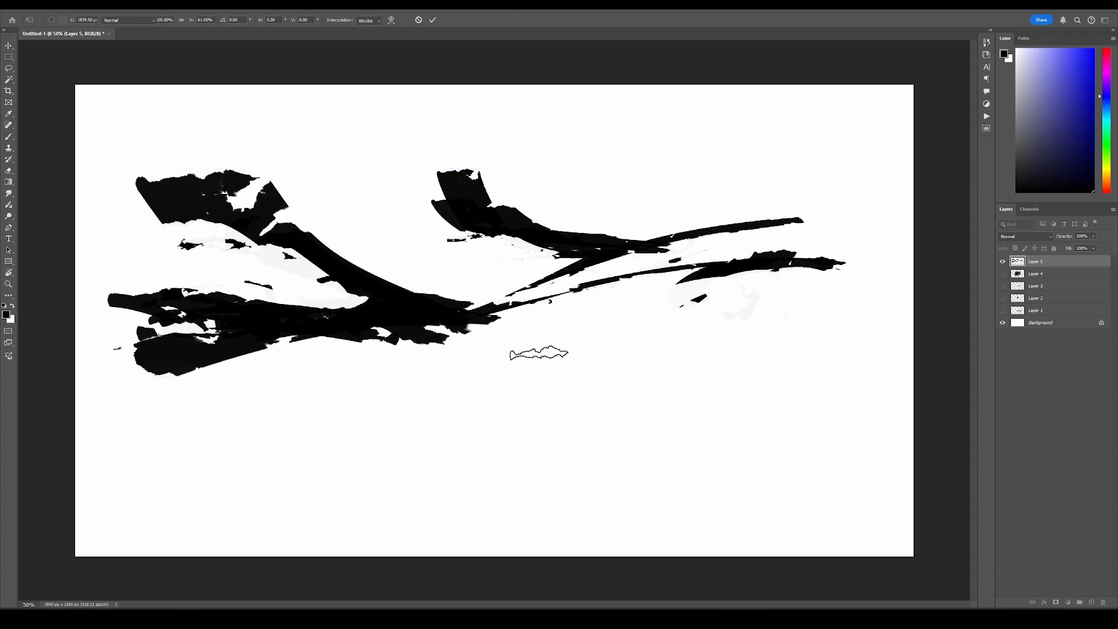
pyautogui.press('Return')
# Block in a rough landscape at thumbnail scale with large black masses and horizontal ground strokes, varying the brush size
pyautogui.scroll(-5, 538, 353)
pyautogui.press('e')
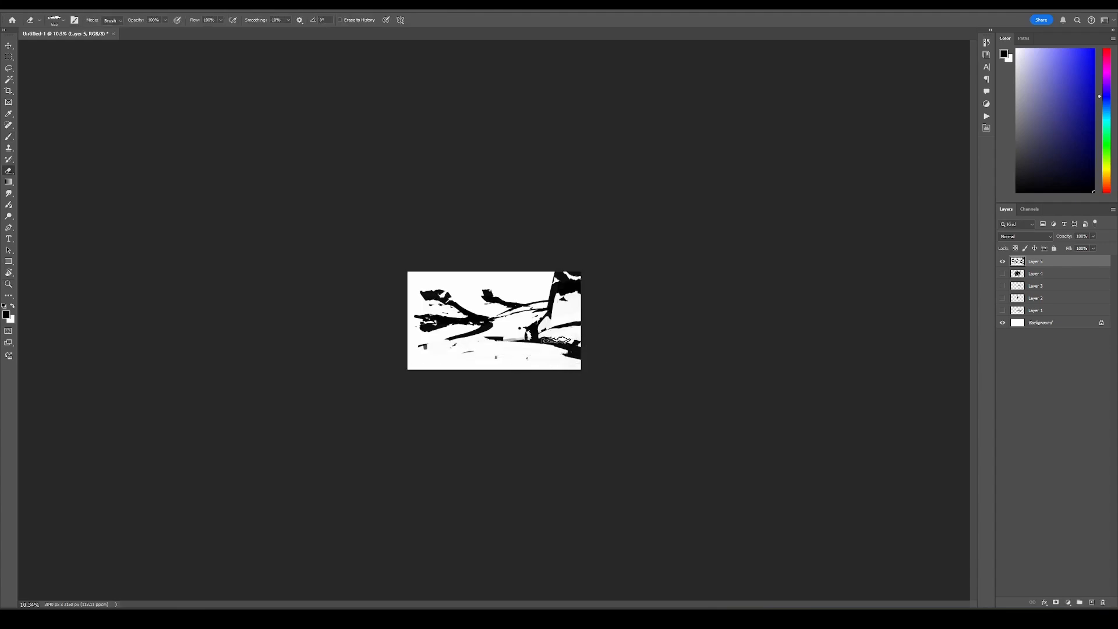
pyautogui.press('b')
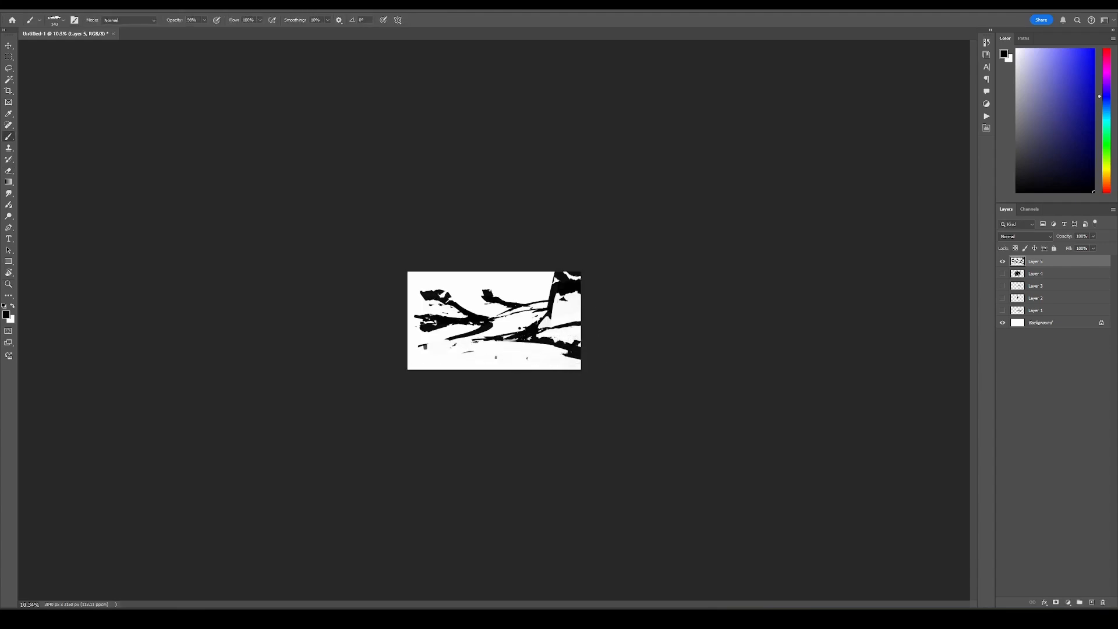
pyautogui.moveTo(439, 324)
pyautogui.mouseDown()
pyautogui.moveTo(375, 332)
pyautogui.moveTo(408, 344)
pyautogui.mouseUp()
pyautogui.press(']')
pyautogui.press(']')
pyautogui.press(']')
pyautogui.moveTo(541, 291)
pyautogui.mouseDown()
pyautogui.moveTo(445, 297)
pyautogui.moveTo(398, 342)
pyautogui.moveTo(401, 376)
pyautogui.moveTo(398, 350)
pyautogui.mouseUp()
pyautogui.press('[')
pyautogui.press('e')
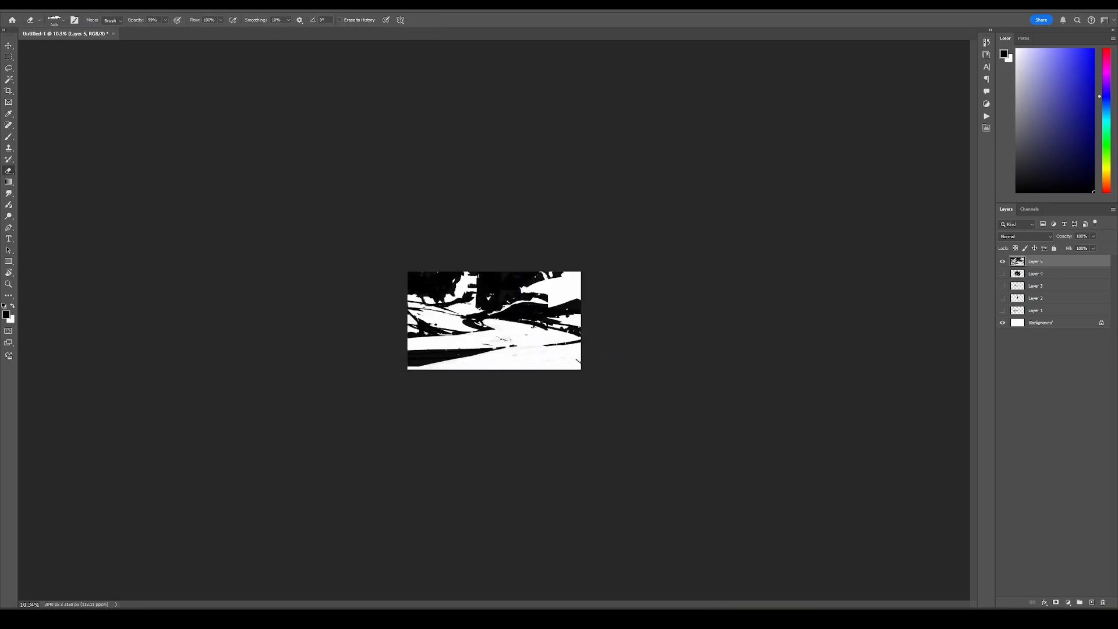
# Undo the last stroke, reduce the brush size, and erase clean gaps between the dark upper masses
pyautogui.press('b')
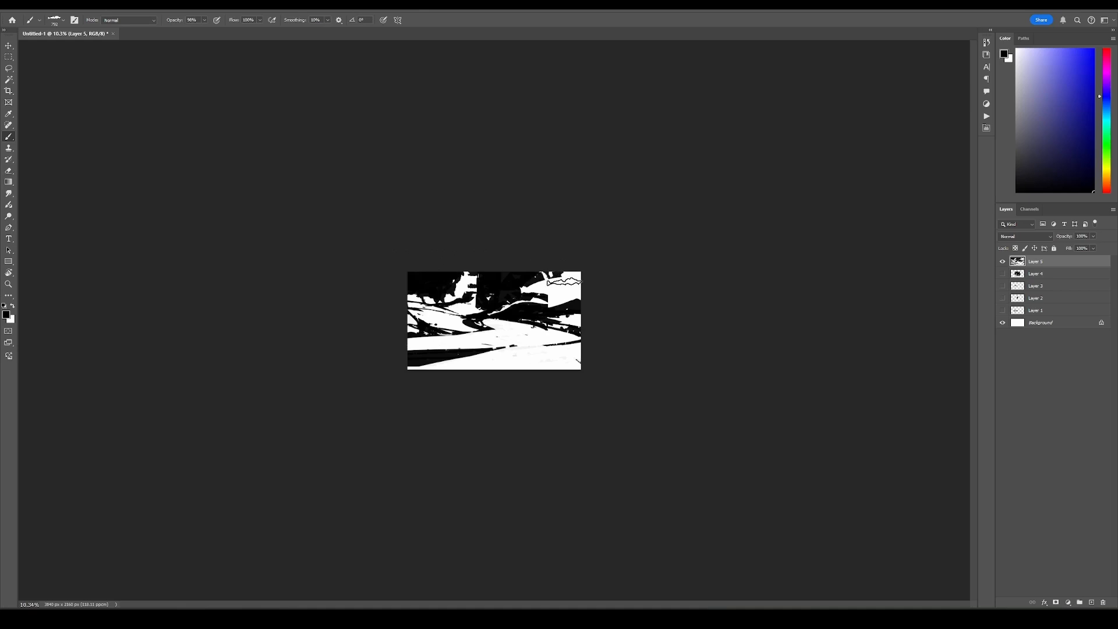
pyautogui.hotkey('ctrl', 'z')
pyautogui.press('[')
pyautogui.press('[')
pyautogui.press('[')
pyautogui.press('e')
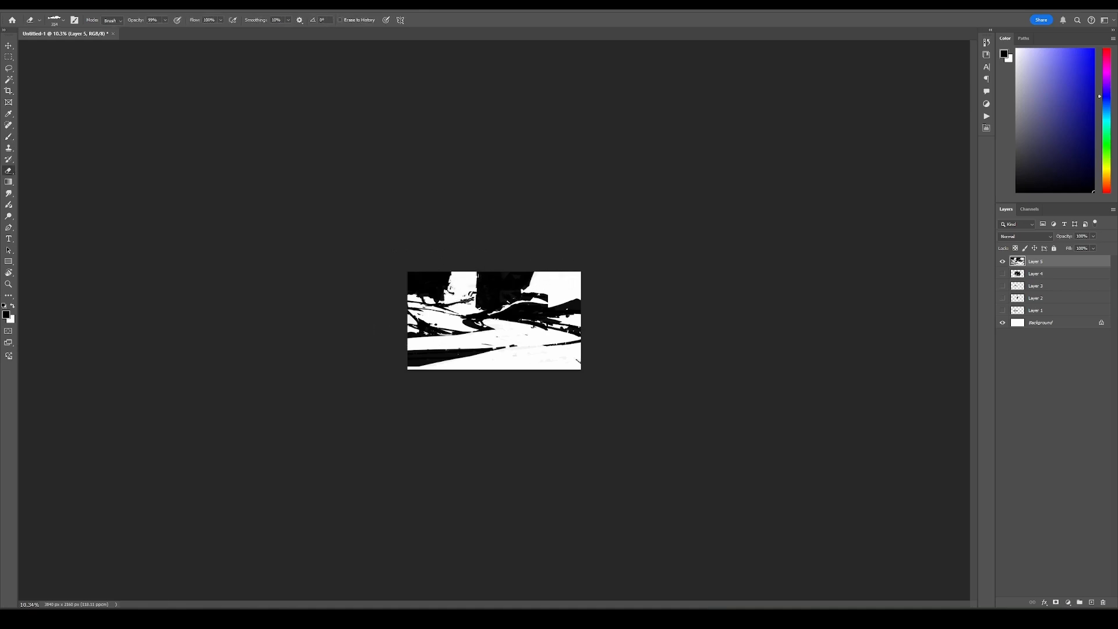
# Darken the right side of the thumbnail landscape and carve the white shape there into a narrow peak
pyautogui.press('z')
pyautogui.moveTo(482, 299)
pyautogui.mouseDown()
pyautogui.moveTo(473, 299)
pyautogui.moveTo(536, 279)
pyautogui.mouseUp()
pyautogui.press('b')
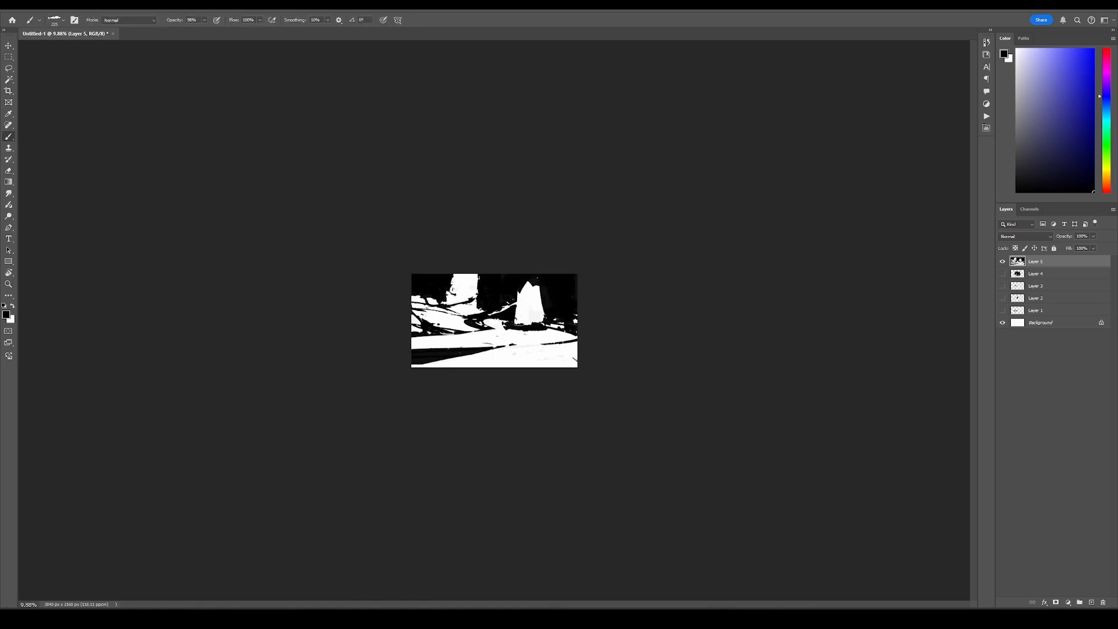
pyautogui.press('e')
pyautogui.moveTo(531, 300); pyautogui.dragTo(542, 325)
pyautogui.press('b')
pyautogui.press('z')
pyautogui.moveTo(507, 330); pyautogui.dragTo(523, 330)
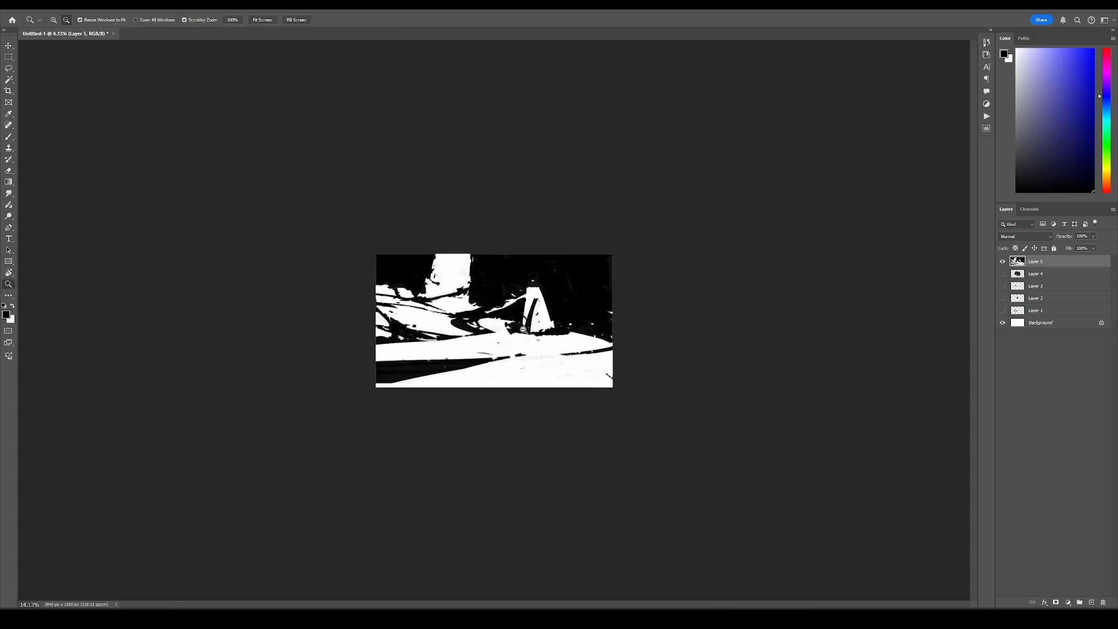
# Refine the dark masses at the landscape's right edge, then clear Layer 5
pyautogui.press('b')
pyautogui.moveTo(592, 305)
pyautogui.mouseDown()
pyautogui.moveTo(707, 254)
pyautogui.moveTo(577, 291)
pyautogui.moveTo(615, 245)
pyautogui.mouseUp()
pyautogui.press('z')
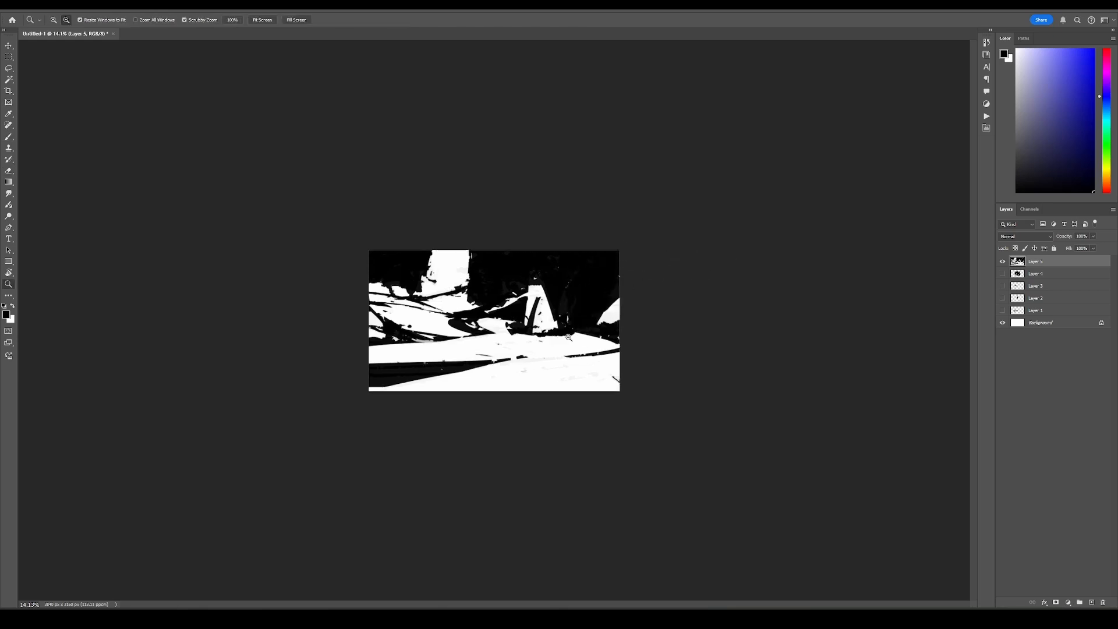
pyautogui.moveTo(559, 338); pyautogui.dragTo(575, 361)
pyautogui.press('b')
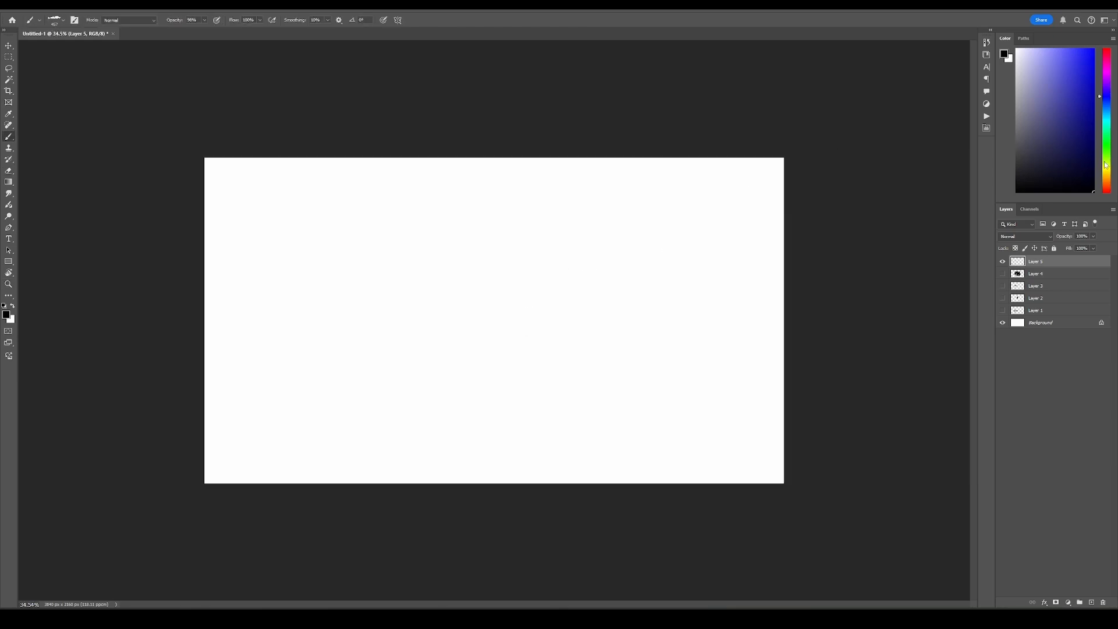
# Pick a dark green and paint a long horizontal ground stroke with a tall mass at the canvas's left edge
pyautogui.moveTo(1107, 165); pyautogui.dragTo(1109, 155)
pyautogui.moveTo(296, 361); pyautogui.dragTo(786, 320)
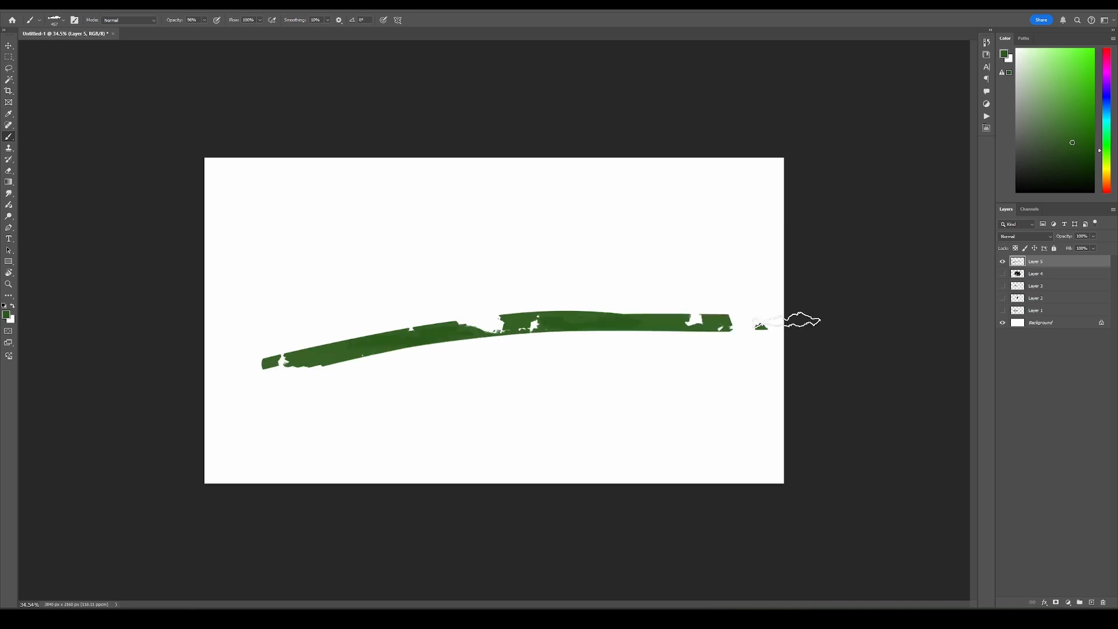
pyautogui.moveTo(642, 336)
pyautogui.mouseDown()
pyautogui.moveTo(332, 355)
pyautogui.moveTo(155, 307)
pyautogui.moveTo(341, 344)
pyautogui.mouseUp()
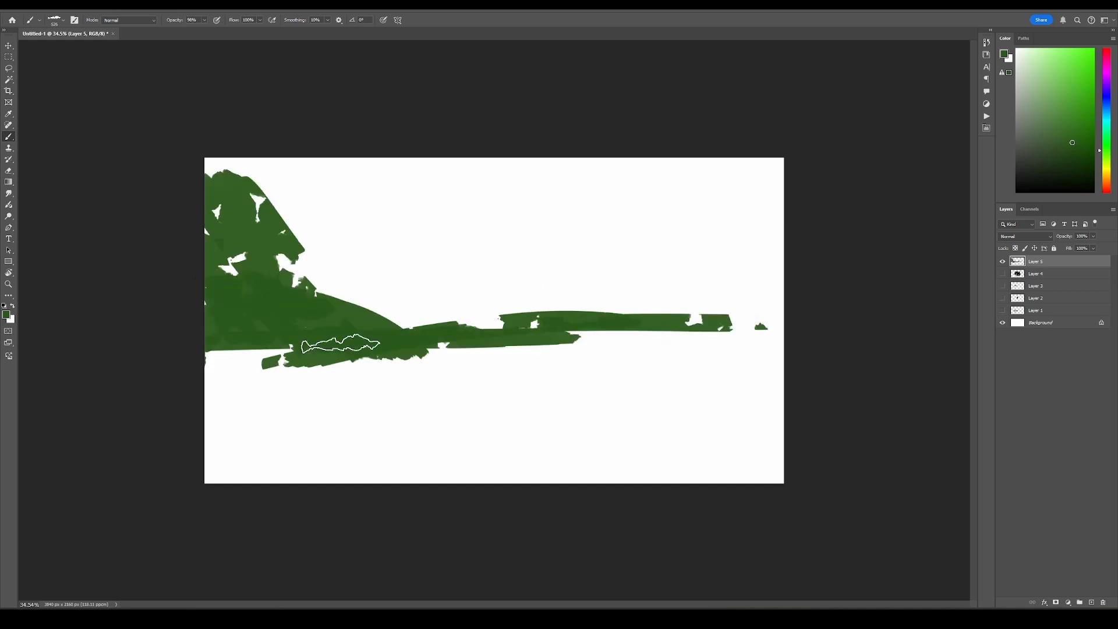
pyautogui.moveTo(497, 331); pyautogui.dragTo(431, 346)
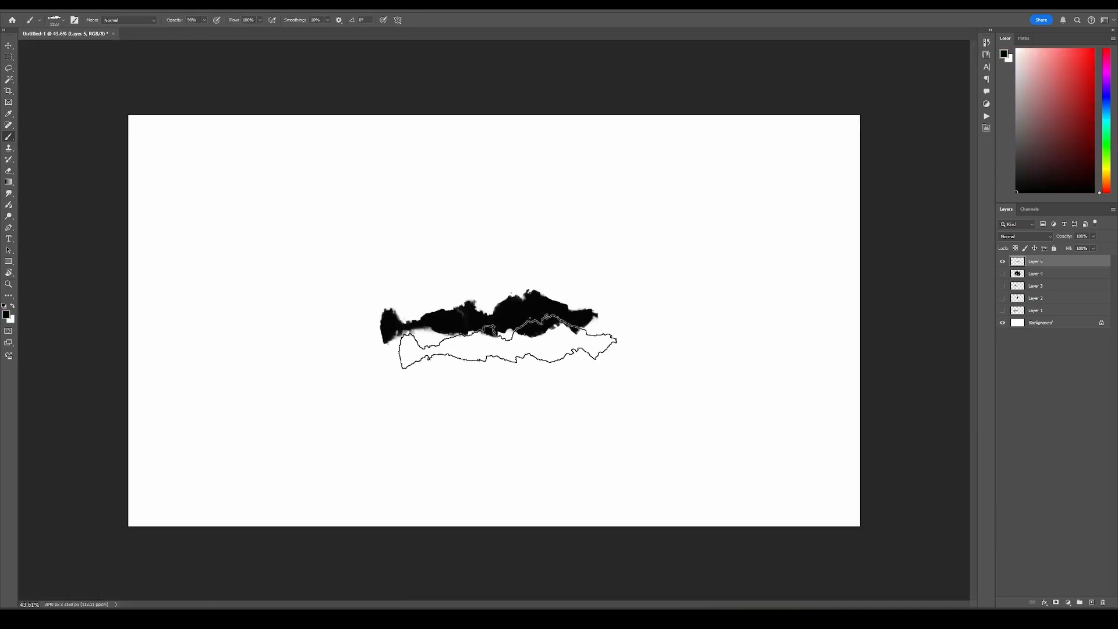
# Erase the black brush shape's edges and ends with the textured eraser, leaving soft grey tones around a dark core
pyautogui.press('e')
pyautogui.rightClick(468, 374)
pyautogui.press('Escape')
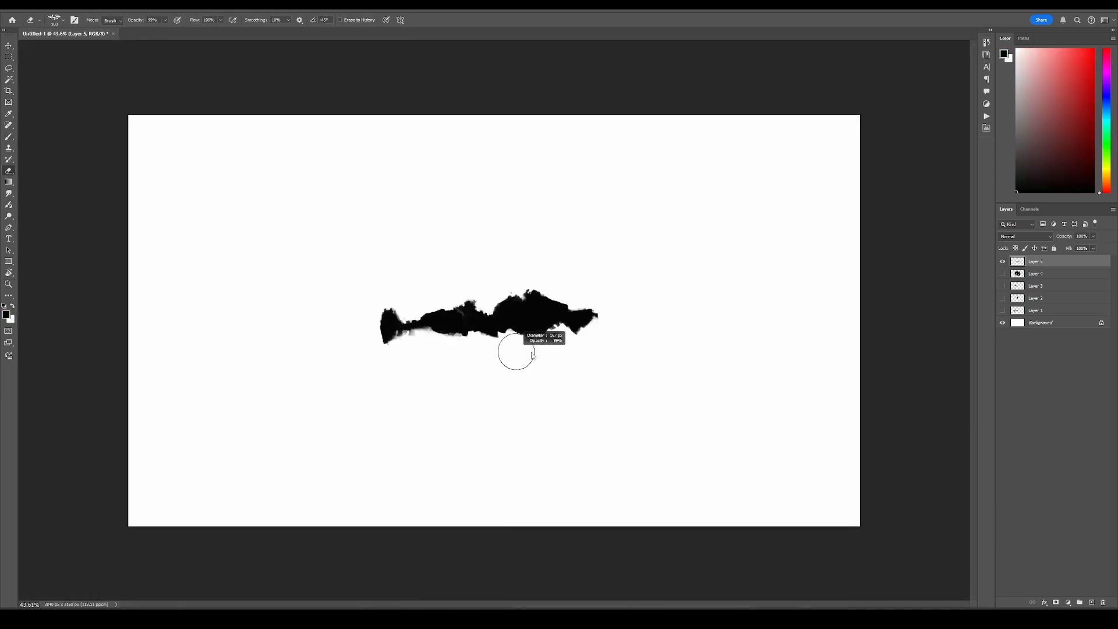
pyautogui.moveTo(514, 350)
pyautogui.mouseDown()
pyautogui.moveTo(457, 370)
pyautogui.moveTo(556, 358)
pyautogui.moveTo(560, 267)
pyautogui.moveTo(447, 277)
pyautogui.mouseUp()
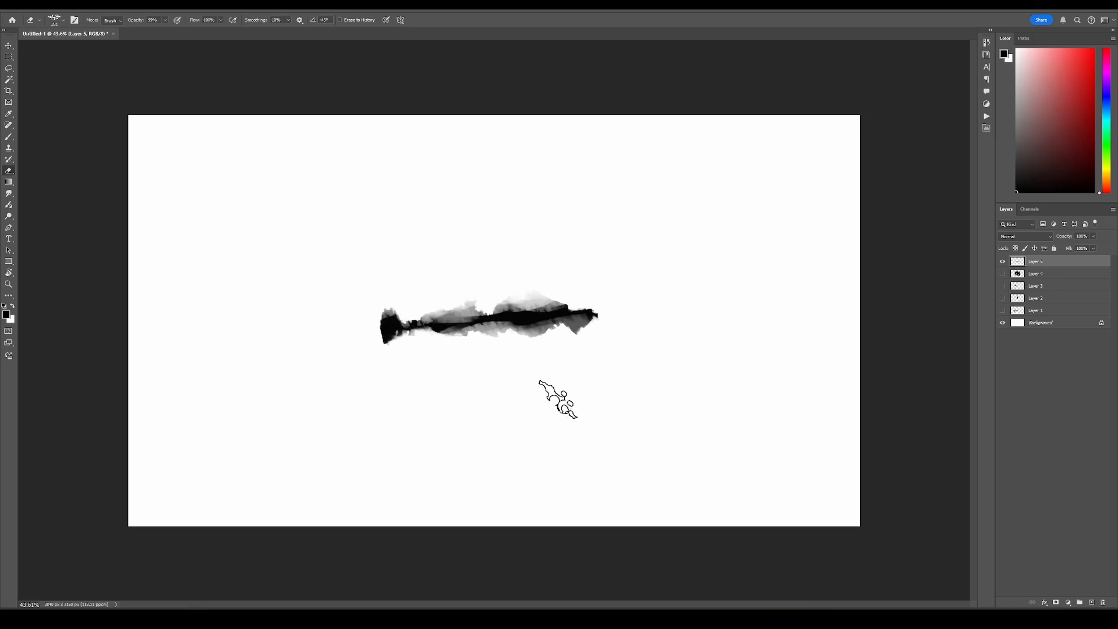
pyautogui.moveTo(559, 400)
pyautogui.mouseDown()
pyautogui.moveTo(599, 357)
pyautogui.moveTo(398, 305)
pyautogui.moveTo(373, 312)
pyautogui.moveTo(366, 347)
pyautogui.moveTo(377, 338)
pyautogui.moveTo(411, 362)
pyautogui.moveTo(326, 408)
pyautogui.moveTo(433, 374)
pyautogui.moveTo(363, 352)
pyautogui.moveTo(466, 223)
pyautogui.moveTo(568, 276)
pyautogui.moveTo(430, 279)
pyautogui.moveTo(553, 283)
pyautogui.moveTo(436, 264)
pyautogui.moveTo(536, 279)
pyautogui.moveTo(468, 286)
pyautogui.moveTo(521, 283)
pyautogui.moveTo(544, 289)
pyautogui.mouseUp()
pyautogui.moveTo(602, 355); pyautogui.dragTo(597, 366)
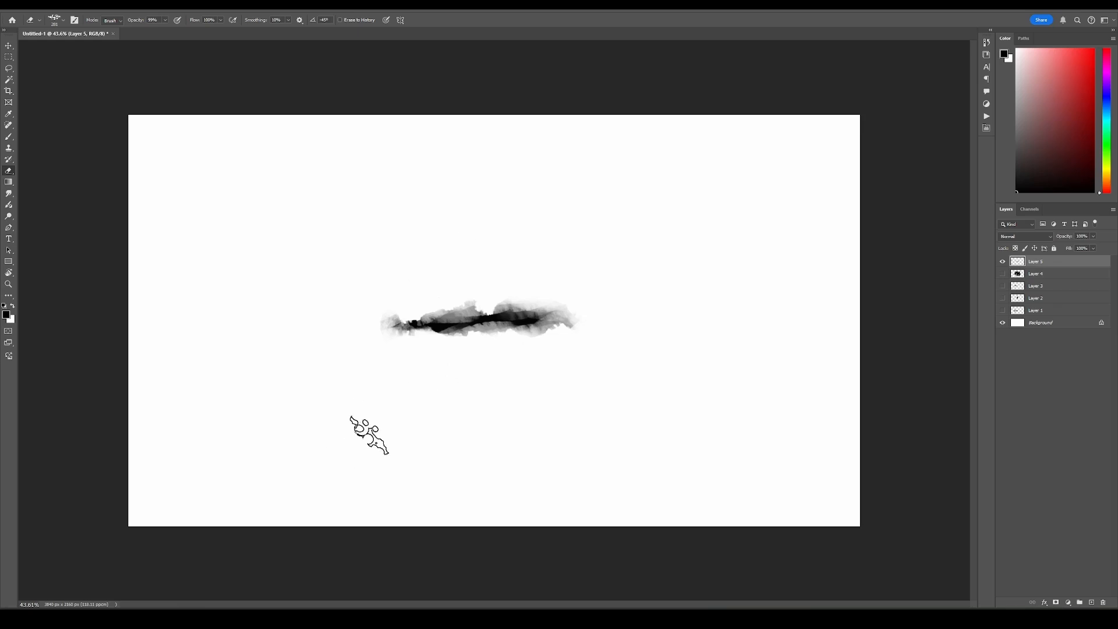
# Reduce the eraser size and thin out the remaining dark core and ragged edges of the shape
pyautogui.press('[')
pyautogui.press('[')
pyautogui.press('[')
pyautogui.press('[')
pyautogui.moveTo(434, 325); pyautogui.dragTo(475, 278)
# Try the softened shape as a brush tip with a few strokes, undoing each one
pyautogui.press('b')
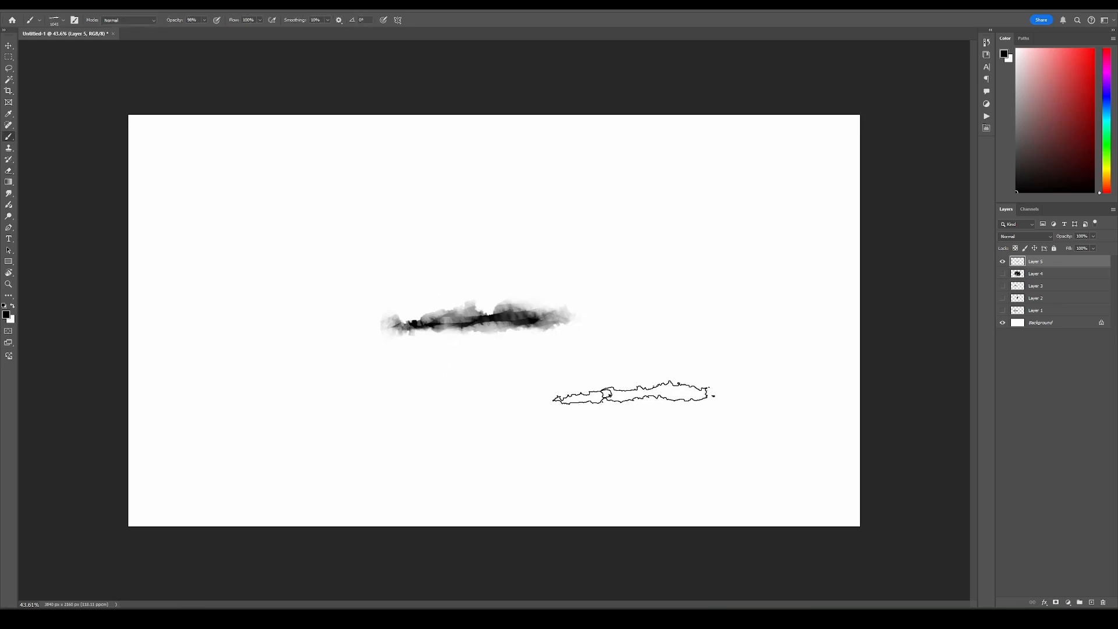
pyautogui.rightClick(533, 370)
pyautogui.press('Escape')
pyautogui.moveTo(524, 414); pyautogui.dragTo(612, 401)
pyautogui.hotkey('ctrl', 'z')
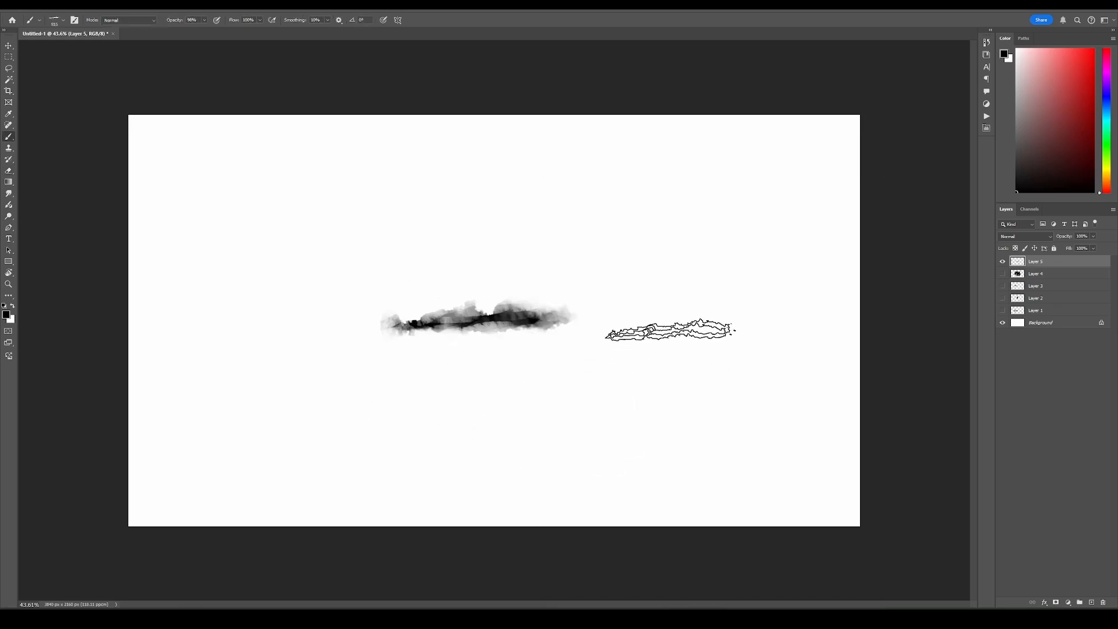
pyautogui.moveTo(694, 350); pyautogui.dragTo(496, 407)
pyautogui.hotkey('ctrl', 'z')
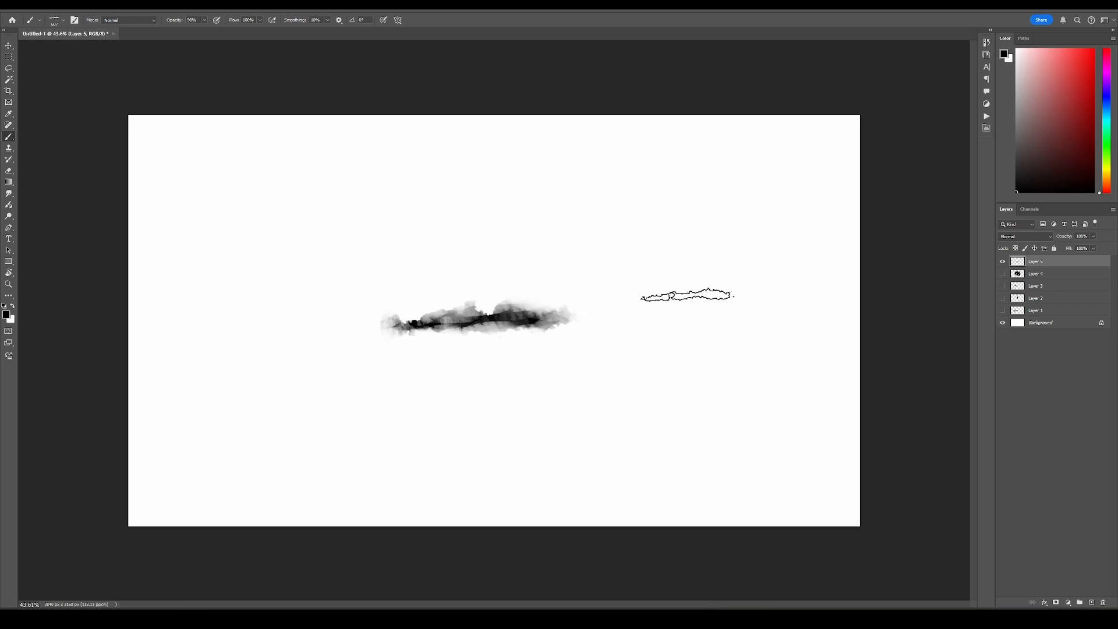
# Hide Layer 5, add a new layer, and open the brush settings
pyautogui.click(1003, 262)
pyautogui.hotkey('ctrl', 'shift', 'alt', 'n')
pyautogui.press('F5')
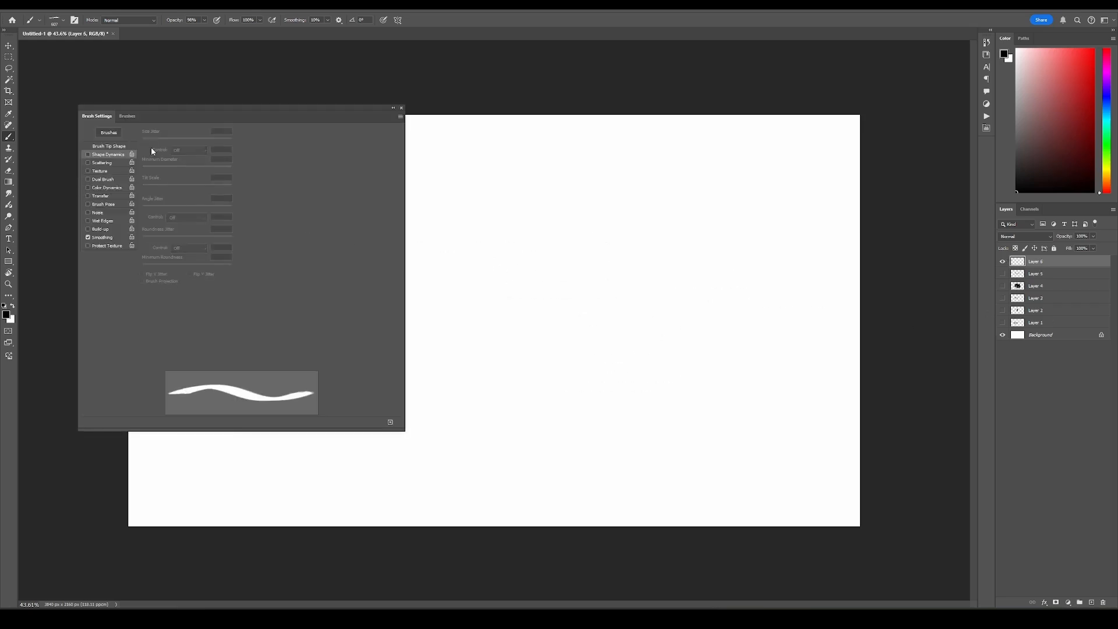
# Enable Shape Dynamics, test Flip Y Jitter with black strokes, and set the Angle Jitter control to Direction
pyautogui.click(113, 156)
pyautogui.moveTo(548, 218); pyautogui.dragTo(669, 163)
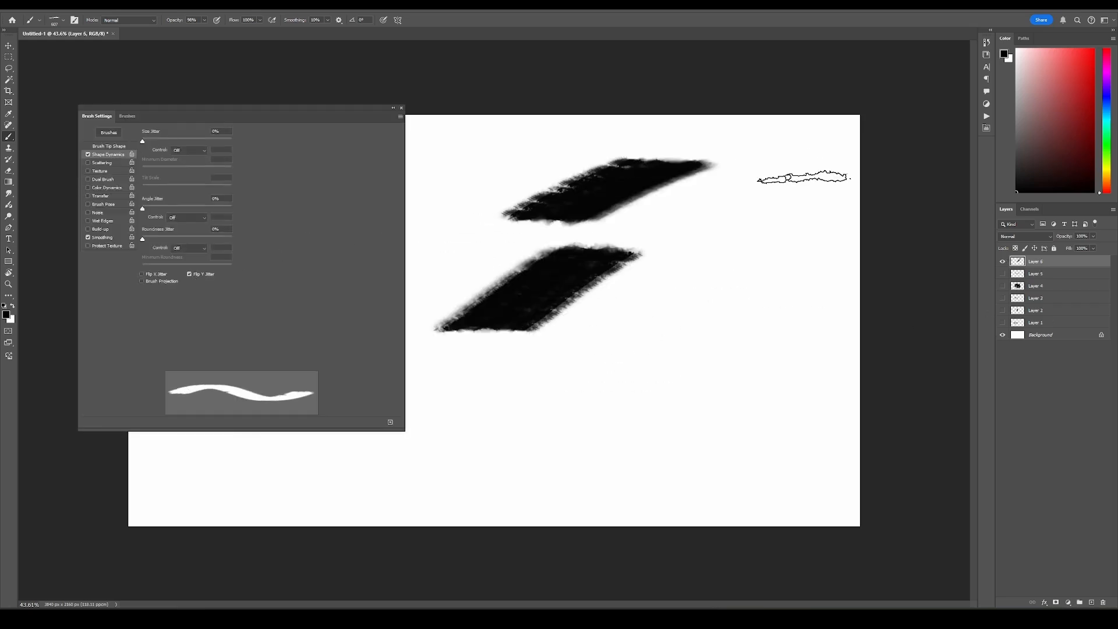
pyautogui.moveTo(766, 239); pyautogui.dragTo(687, 306)
pyautogui.moveTo(600, 408)
pyautogui.mouseDown()
pyautogui.moveTo(757, 370)
pyautogui.moveTo(583, 402)
pyautogui.mouseUp()
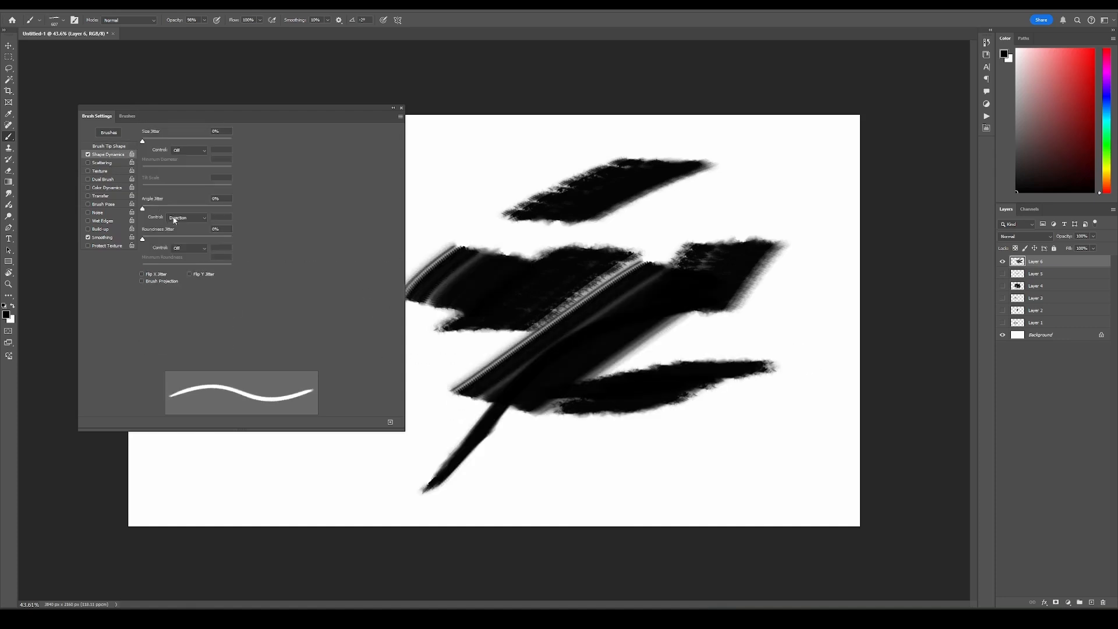
# Rotate the brush tip slightly and paint long curved test strokes across the lower half of the canvas
pyautogui.click(109, 146)
pyautogui.click(233, 305)
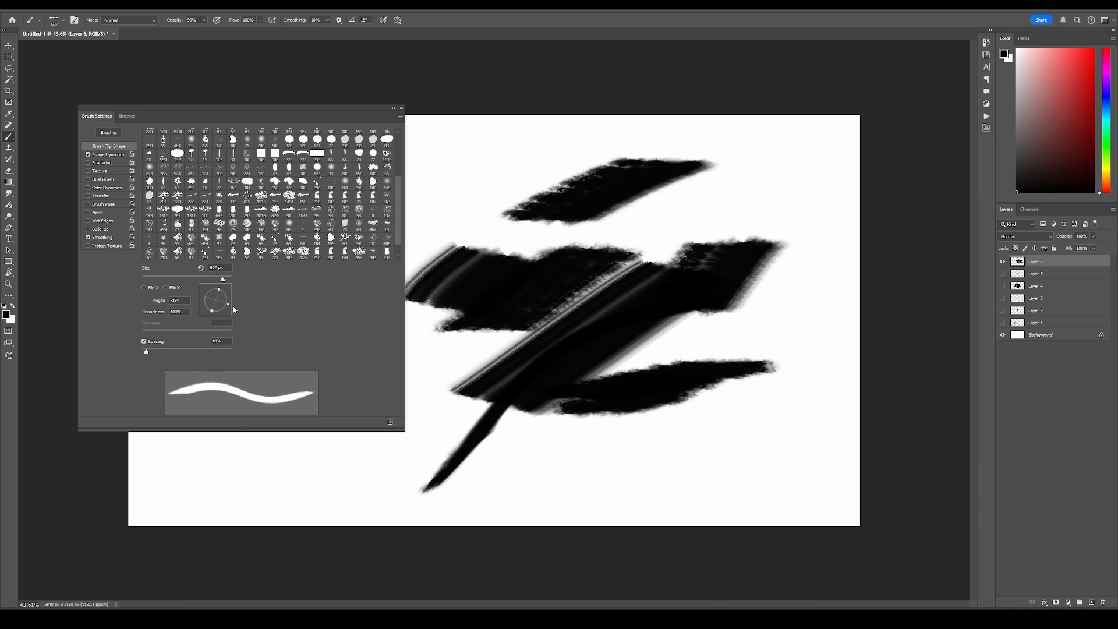
pyautogui.moveTo(471, 463); pyautogui.dragTo(704, 421)
pyautogui.moveTo(845, 279); pyautogui.dragTo(647, 364)
pyautogui.moveTo(839, 341)
pyautogui.mouseDown()
pyautogui.moveTo(507, 428)
pyautogui.moveTo(216, 478)
pyautogui.mouseUp()
# Set the brush tip angle to -25°, test it with diagonal strokes, and clear Layer 6
pyautogui.click(227, 305)
pyautogui.moveTo(553, 337); pyautogui.dragTo(378, 495)
pyautogui.moveTo(648, 297); pyautogui.dragTo(430, 437)
pyautogui.moveTo(538, 414); pyautogui.dragTo(285, 477)
pyautogui.moveTo(455, 495); pyautogui.dragTo(577, 245)
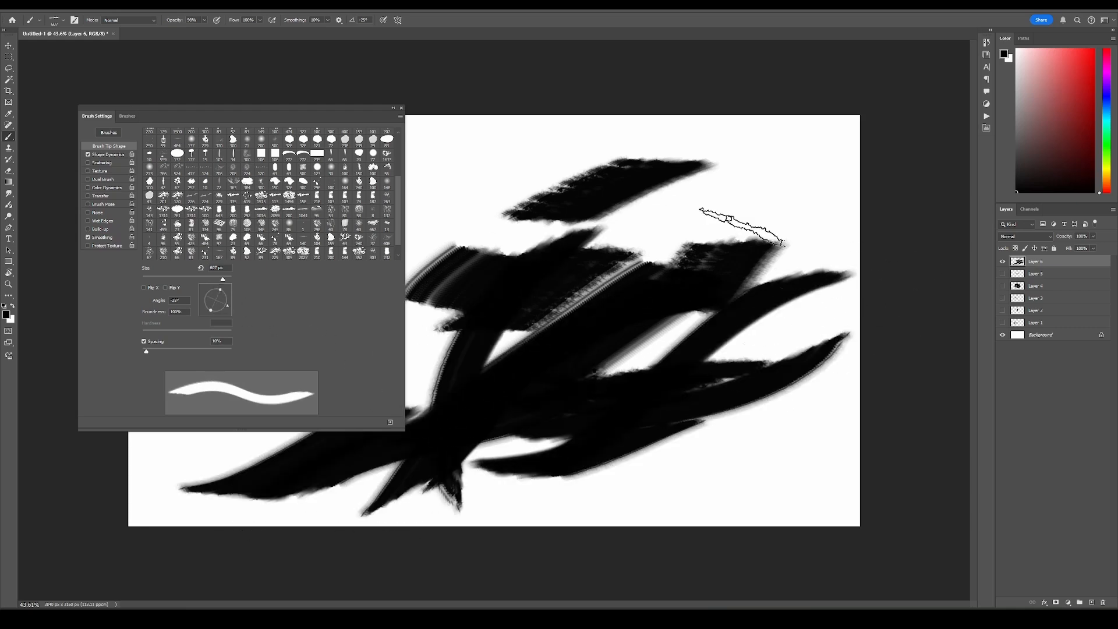
pyautogui.moveTo(842, 204); pyautogui.dragTo(669, 267)
pyautogui.press('Delete')
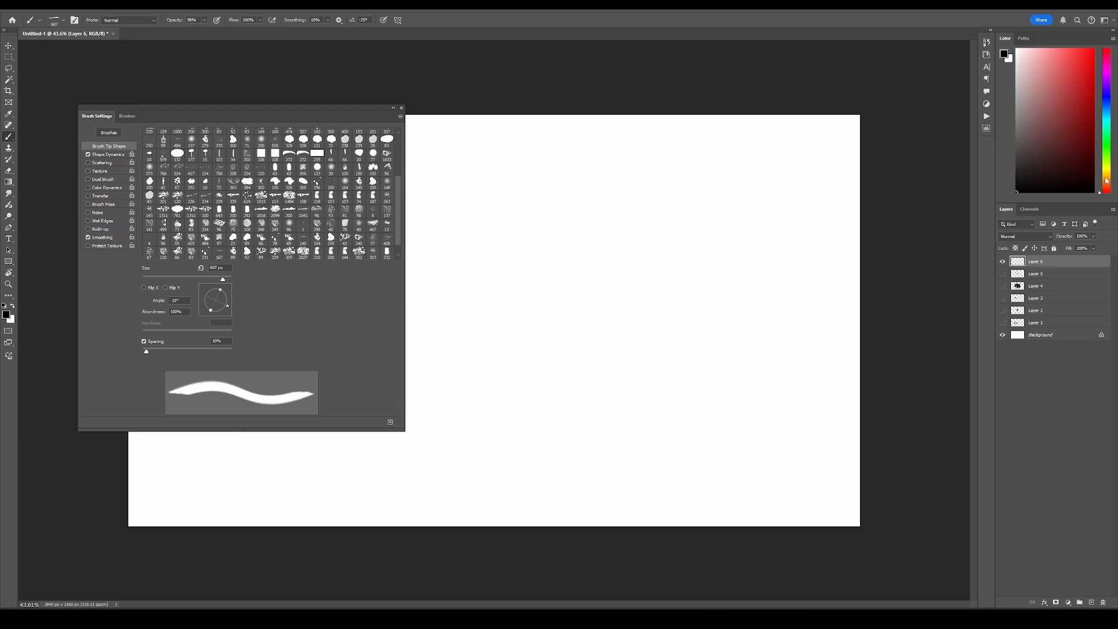
# Pick a muted dark green, test it with broad overlapping strokes, and remove the test painting
pyautogui.moveTo(1106, 178); pyautogui.dragTo(1106, 152)
pyautogui.click(1046, 145)
pyautogui.moveTo(684, 318); pyautogui.dragTo(458, 446)
pyautogui.click(1104, 157)
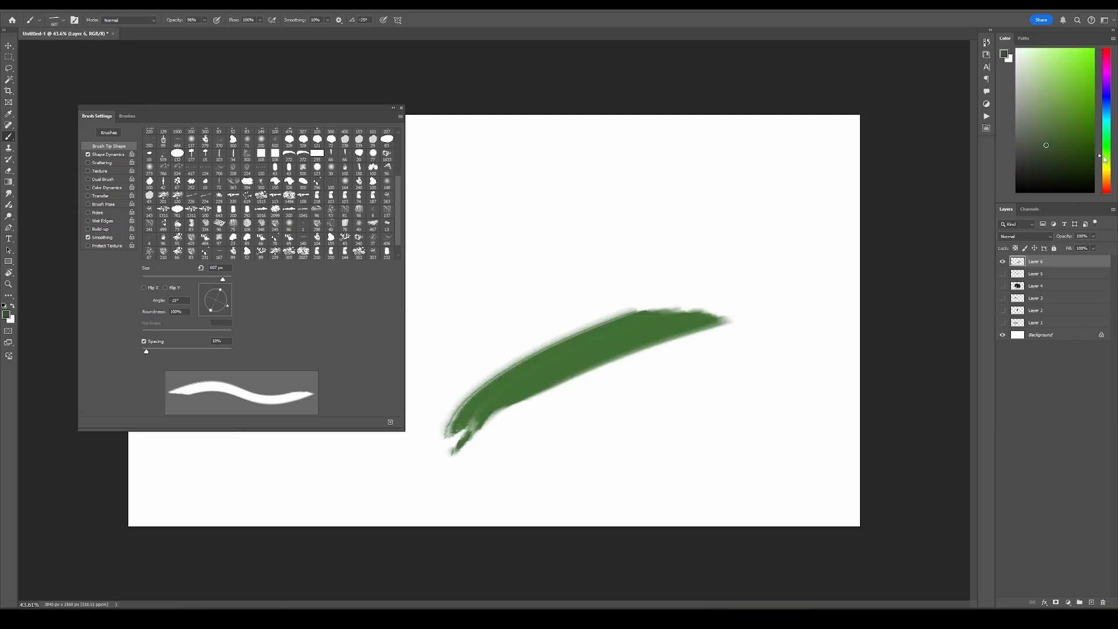
pyautogui.moveTo(736, 232)
pyautogui.mouseDown()
pyautogui.moveTo(488, 306)
pyautogui.moveTo(557, 297)
pyautogui.moveTo(584, 310)
pyautogui.mouseUp()
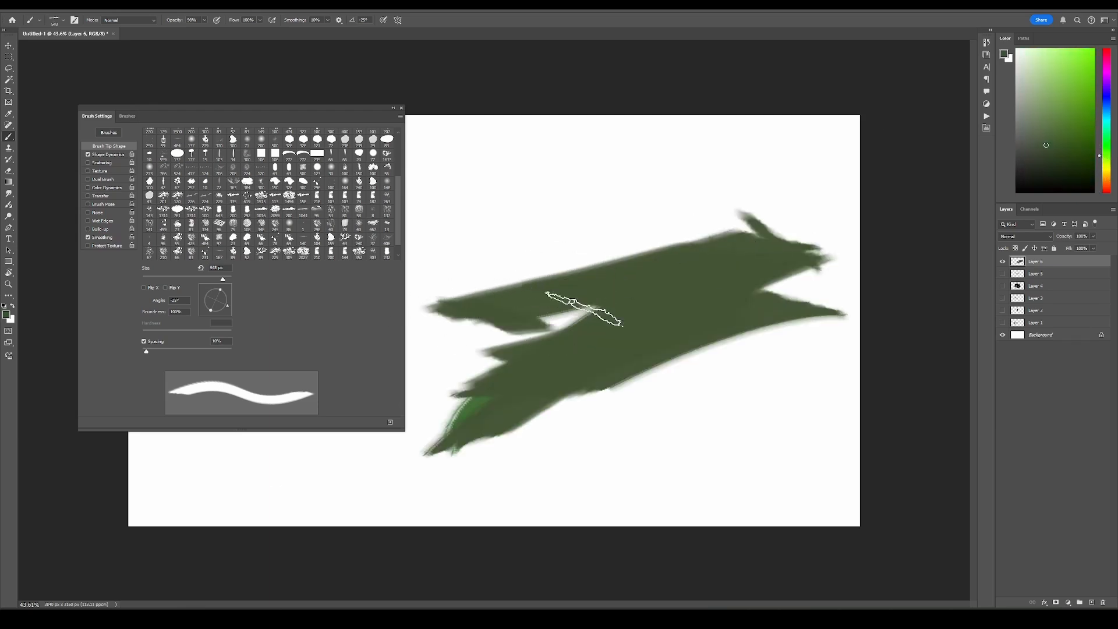
pyautogui.moveTo(778, 237)
pyautogui.mouseDown()
pyautogui.moveTo(610, 290)
pyautogui.moveTo(573, 265)
pyautogui.moveTo(648, 216)
pyautogui.mouseUp()
pyautogui.moveTo(487, 233); pyautogui.dragTo(481, 242)
pyautogui.hotkey('ctrl', 'z')
pyautogui.press('Delete')
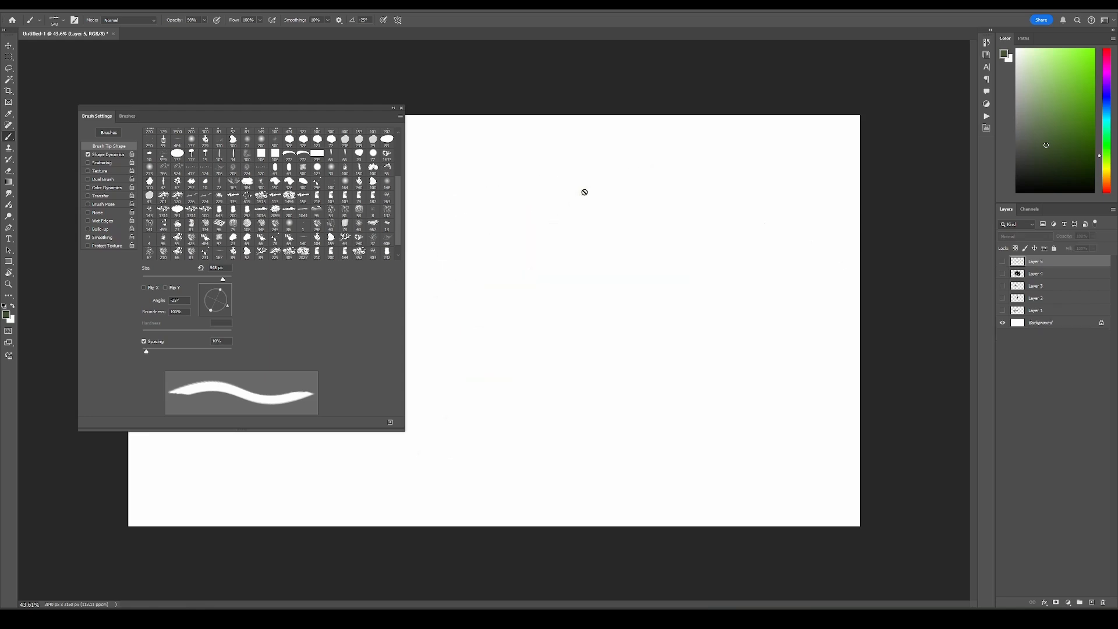
# Paint overlapping green diagonal strokes on Layer 6, undoing and redoing the first attempt
pyautogui.moveTo(487, 372)
pyautogui.mouseDown()
pyautogui.moveTo(705, 312)
pyautogui.moveTo(582, 333)
pyautogui.mouseUp()
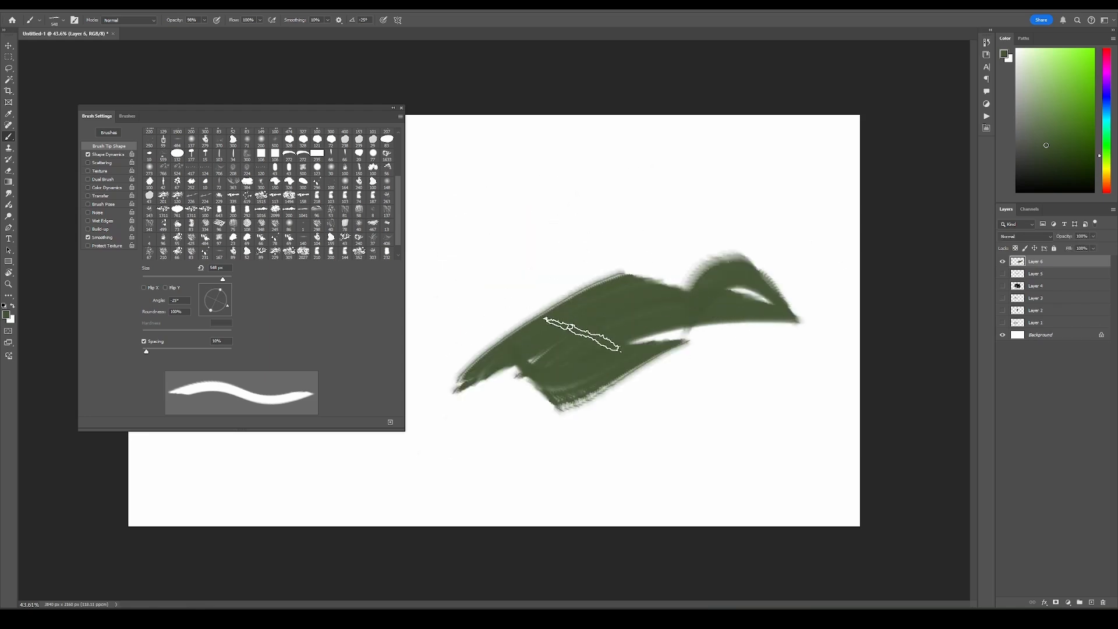
pyautogui.hotkey('ctrl', 'z')
pyautogui.moveTo(479, 390); pyautogui.dragTo(632, 344)
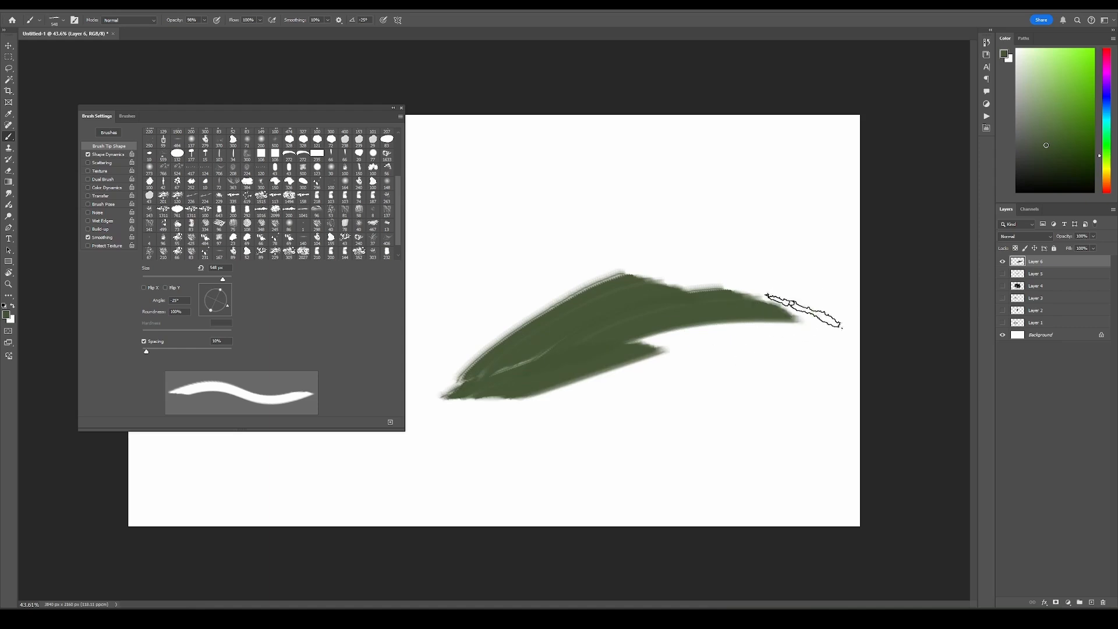
pyautogui.moveTo(776, 321); pyautogui.dragTo(524, 407)
pyautogui.moveTo(605, 391); pyautogui.dragTo(448, 427)
# Enable Color Dynamics per tip with slight hue jitter, 5% saturation jitter and 2% brightness jitter, and test it above the green shape
pyautogui.click(108, 188)
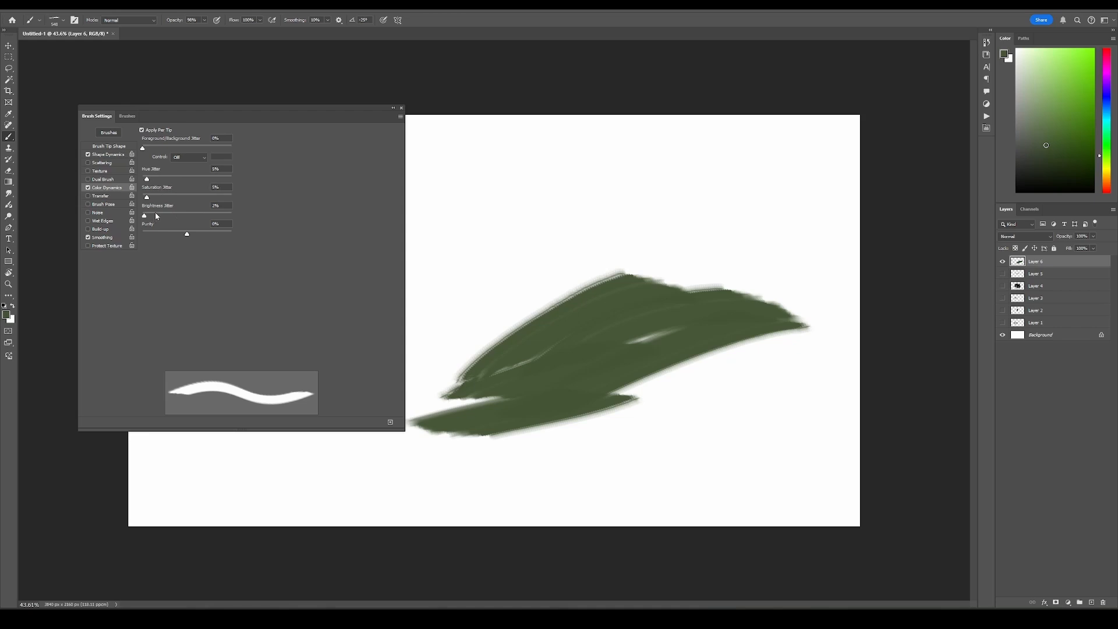
pyautogui.moveTo(486, 289); pyautogui.dragTo(591, 265)
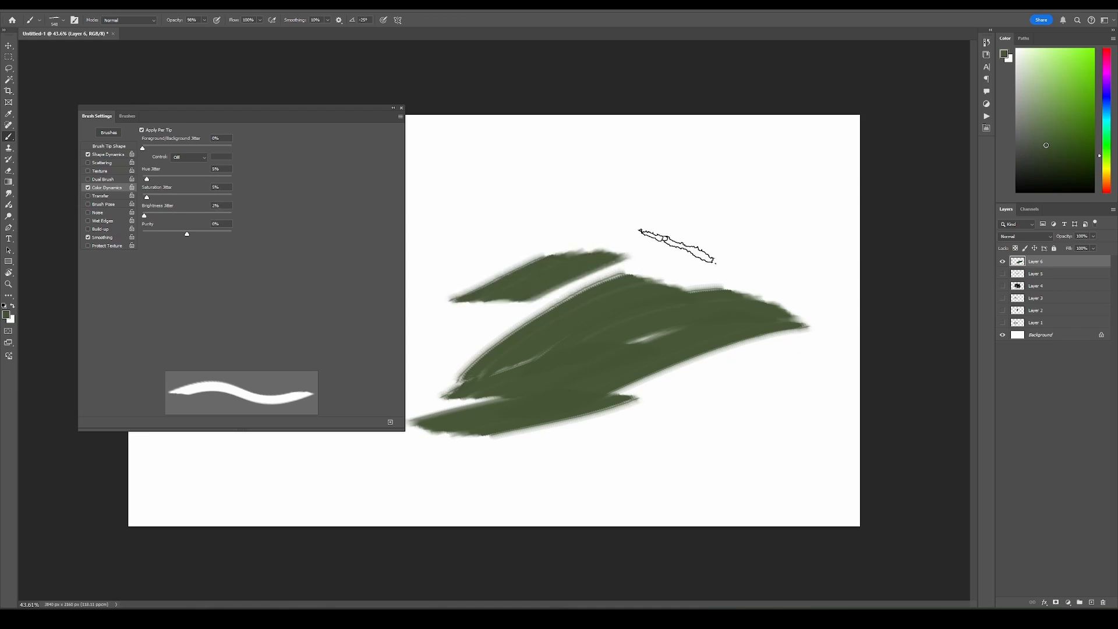
pyautogui.moveTo(705, 273); pyautogui.dragTo(515, 289)
# Extend the green mass with long sweeping strokes around it to check the color variation up close
pyautogui.press('z')
pyautogui.moveTo(574, 274)
pyautogui.mouseDown()
pyautogui.moveTo(623, 314)
pyautogui.moveTo(230, 514)
pyautogui.moveTo(323, 475)
pyautogui.mouseUp()
pyautogui.press('b')
pyautogui.press('z')
pyautogui.moveTo(627, 322); pyautogui.dragTo(565, 367)
pyautogui.press('b')
pyautogui.moveTo(780, 336); pyautogui.dragTo(364, 481)
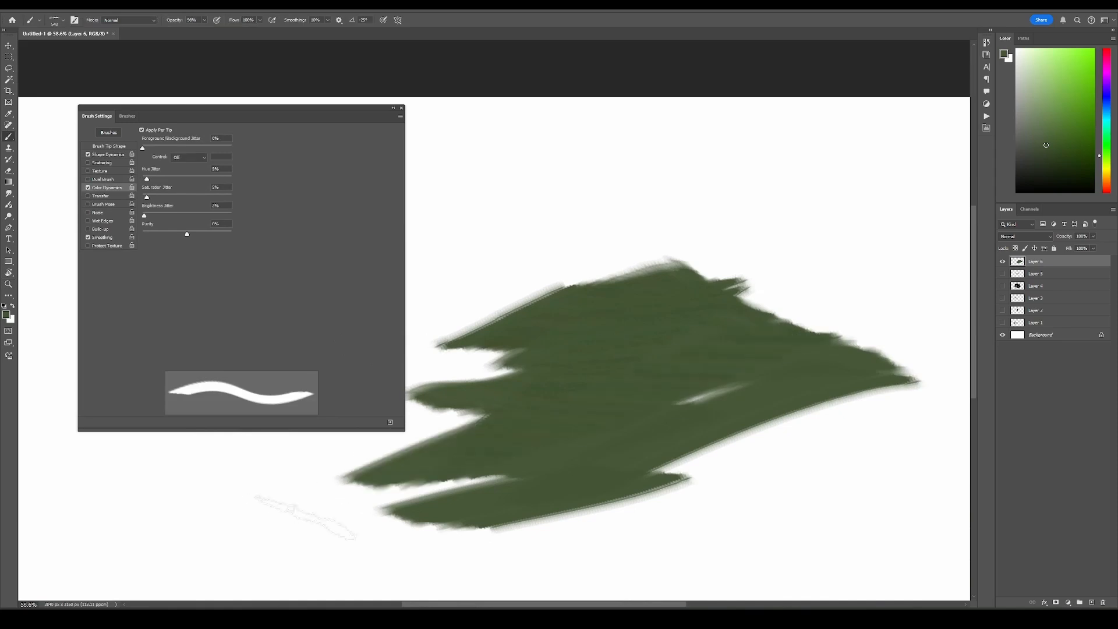
pyautogui.moveTo(292, 513)
pyautogui.mouseDown()
pyautogui.moveTo(784, 314)
pyautogui.moveTo(201, 504)
pyautogui.mouseUp()
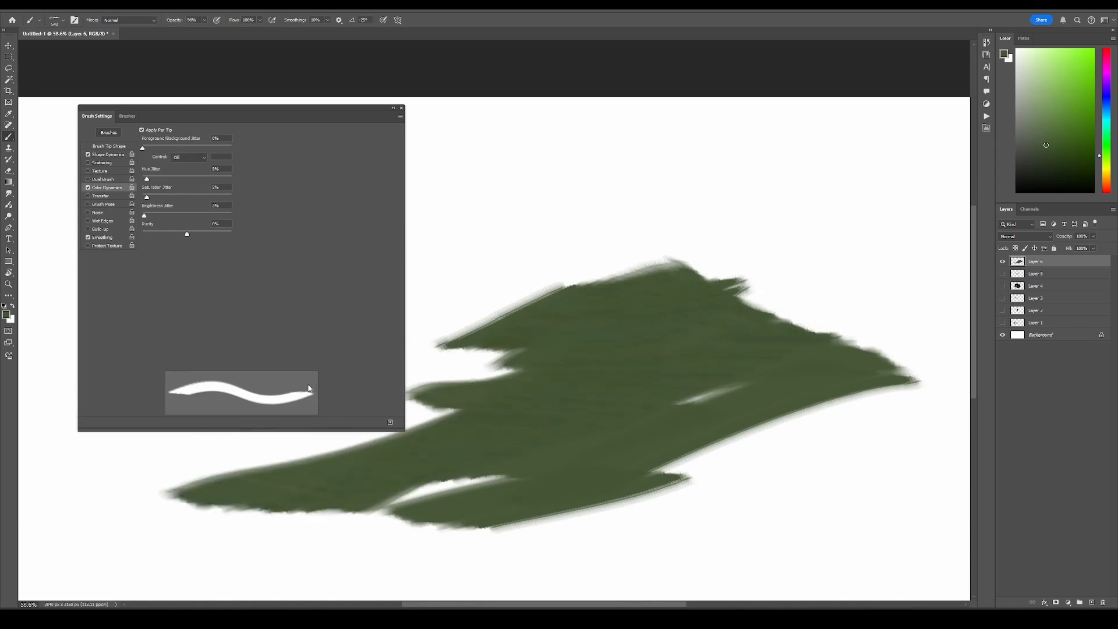
pyautogui.moveTo(504, 233)
pyautogui.mouseDown()
pyautogui.moveTo(534, 287)
pyautogui.moveTo(687, 247)
pyautogui.moveTo(509, 394)
pyautogui.moveTo(638, 395)
pyautogui.moveTo(388, 518)
pyautogui.moveTo(471, 511)
pyautogui.moveTo(517, 455)
pyautogui.mouseUp()
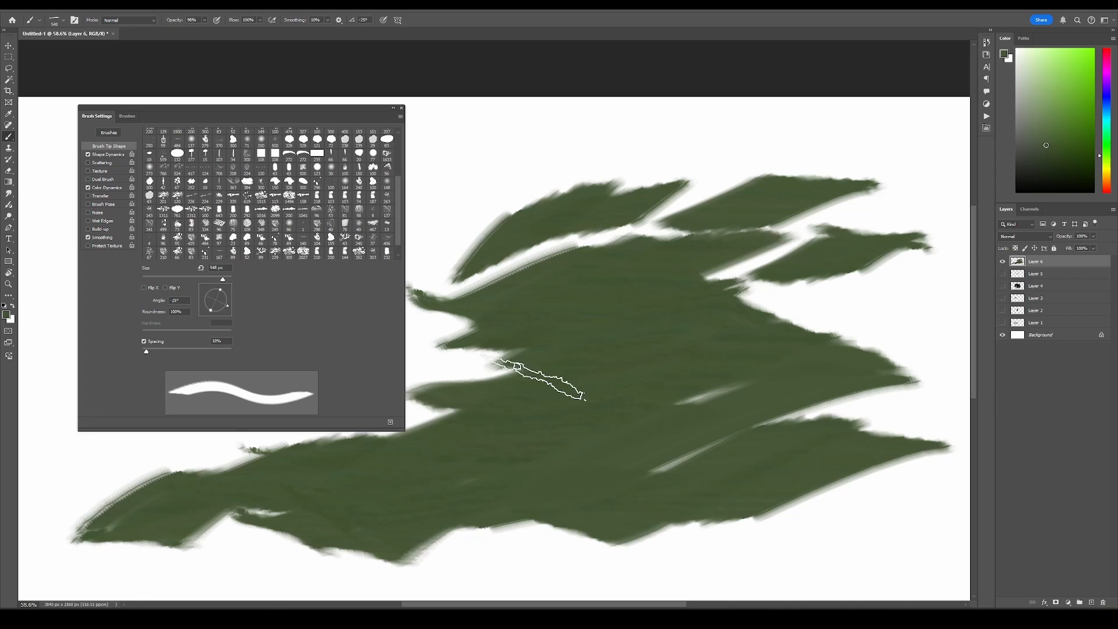
# Clear Layer 6 and repaint a compact patch of overlapping green strokes to inspect the brush texture
pyautogui.press('Delete')
pyautogui.moveTo(448, 416)
pyautogui.mouseDown()
pyautogui.moveTo(573, 367)
pyautogui.moveTo(688, 291)
pyautogui.moveTo(449, 429)
pyautogui.moveTo(816, 320)
pyautogui.moveTo(519, 437)
pyautogui.moveTo(562, 330)
pyautogui.moveTo(787, 265)
pyautogui.moveTo(512, 382)
pyautogui.moveTo(603, 375)
pyautogui.mouseUp()
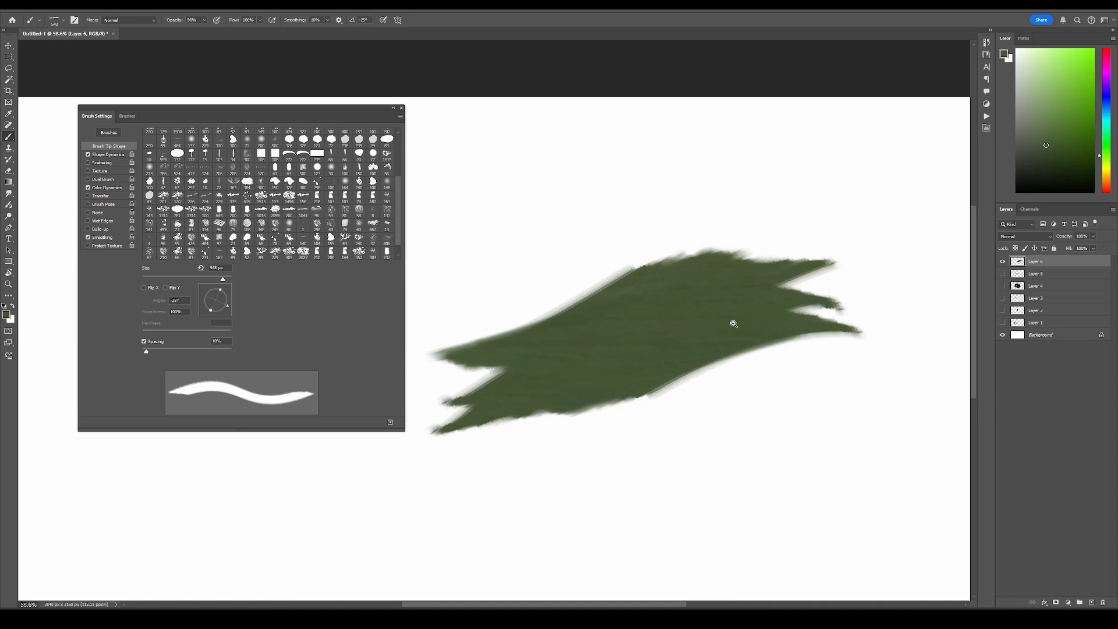
pyautogui.scroll(4, 734, 323)
pyautogui.scroll(-5, 724, 325)
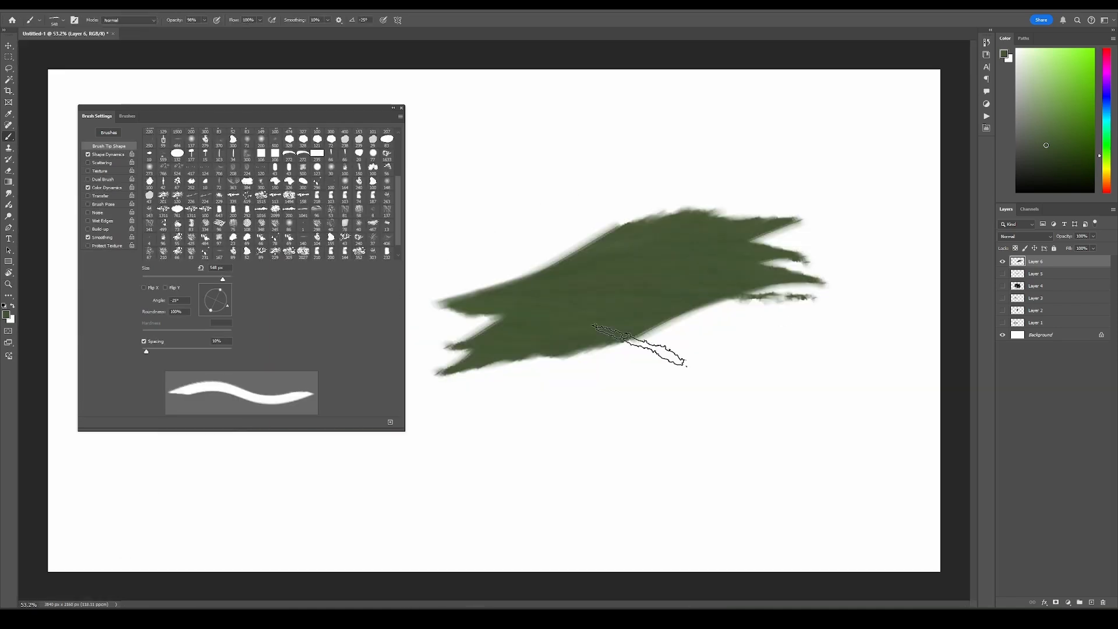
pyautogui.moveTo(641, 344); pyautogui.dragTo(810, 300)
# Enable Transfer with Pen Pressure controlling opacity and flow, and set the Shape Dynamics Angle Jitter control to Pen Tilt
pyautogui.click(107, 189)
pyautogui.click(97, 197)
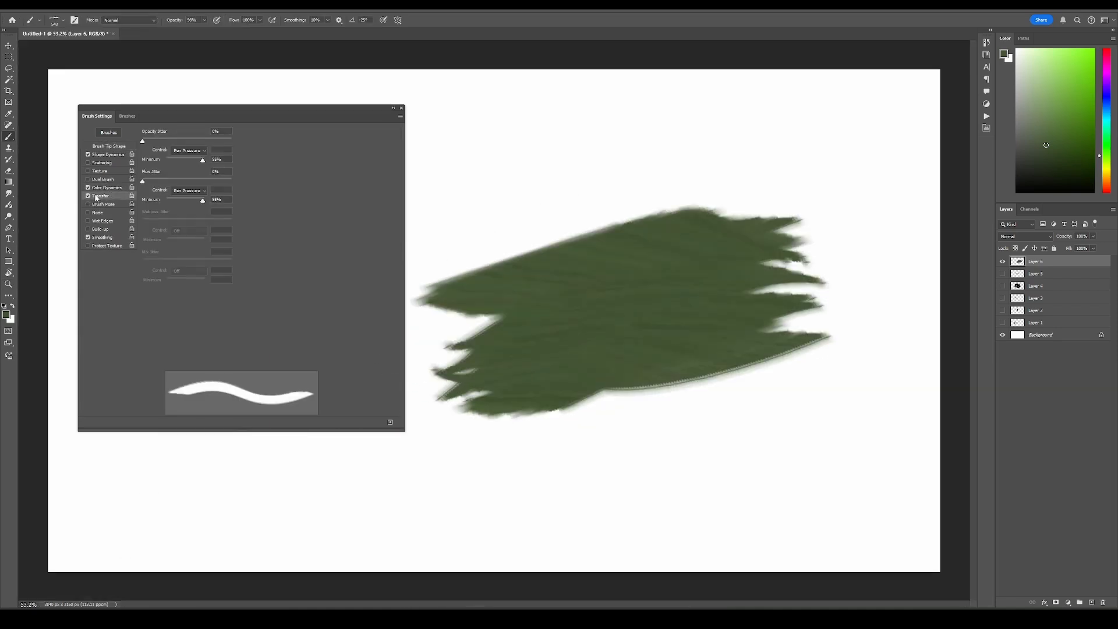
pyautogui.click(108, 155)
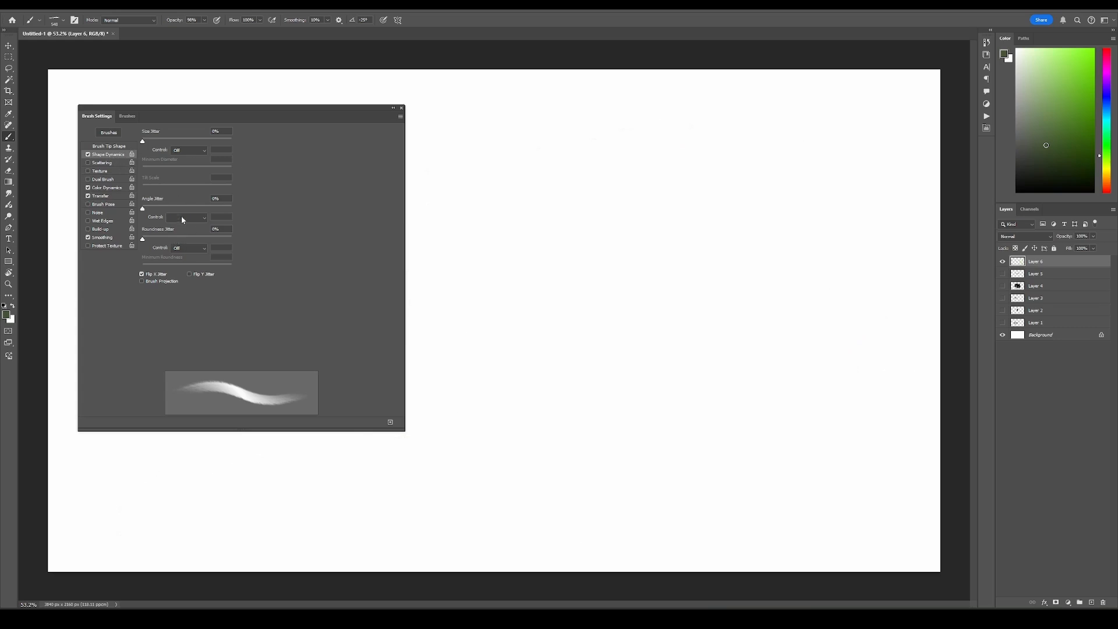
pyautogui.click(183, 217)
pyautogui.click(181, 246)
# Test the tilt-controlled brush with crossing green strokes that vary from thin lines to broad textured sweeps
pyautogui.moveTo(455, 366); pyautogui.dragTo(684, 233)
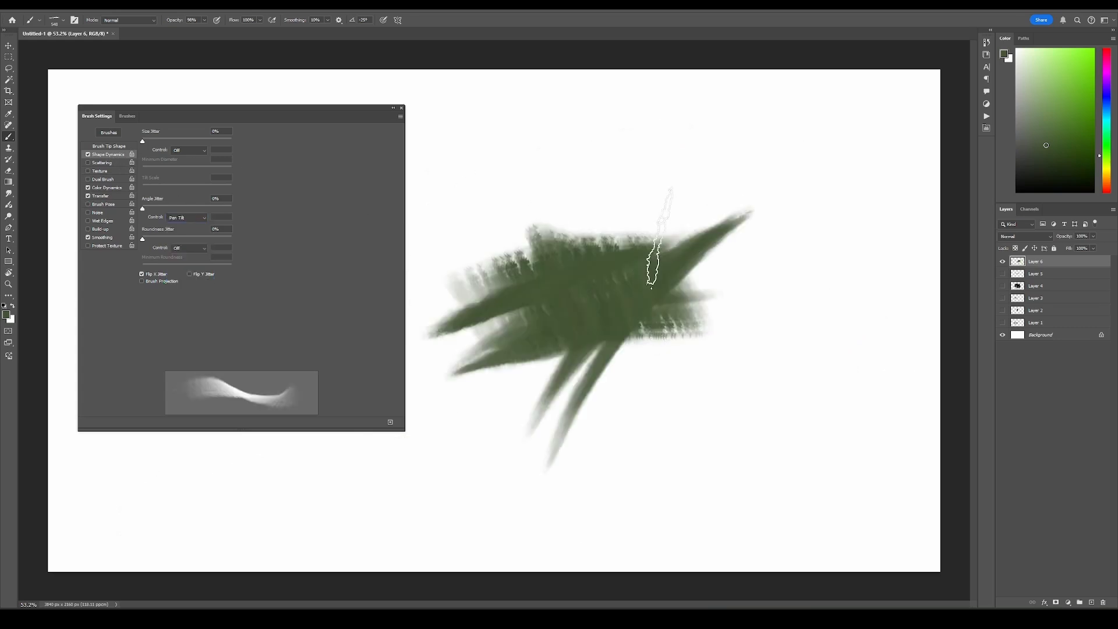
pyautogui.moveTo(644, 249); pyautogui.dragTo(766, 205)
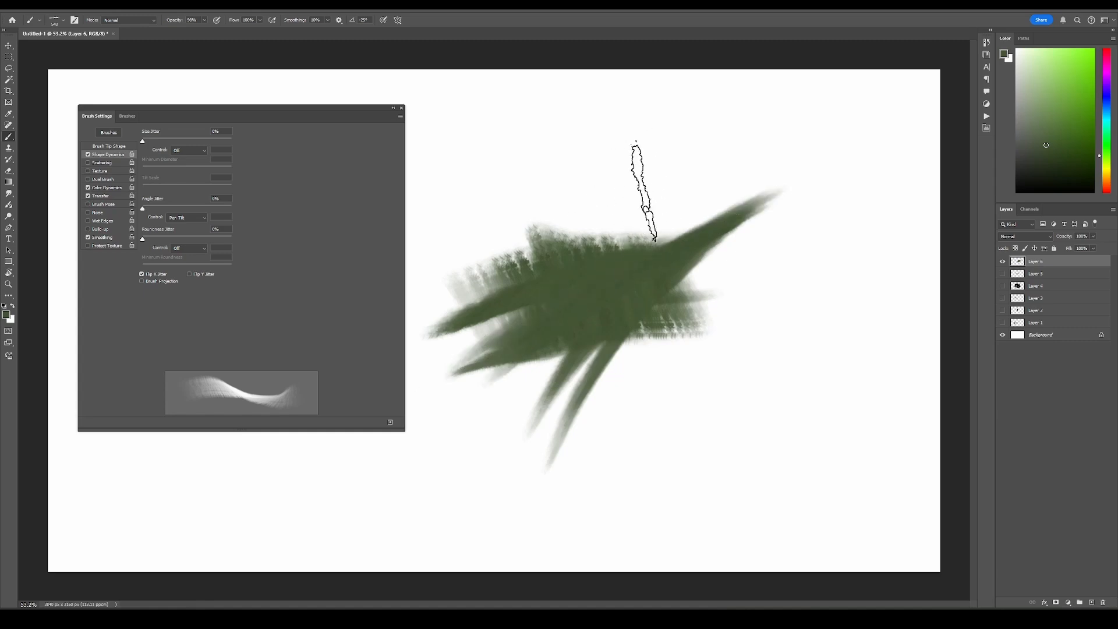
pyautogui.moveTo(644, 191)
pyautogui.mouseDown()
pyautogui.moveTo(453, 355)
pyautogui.moveTo(474, 348)
pyautogui.mouseUp()
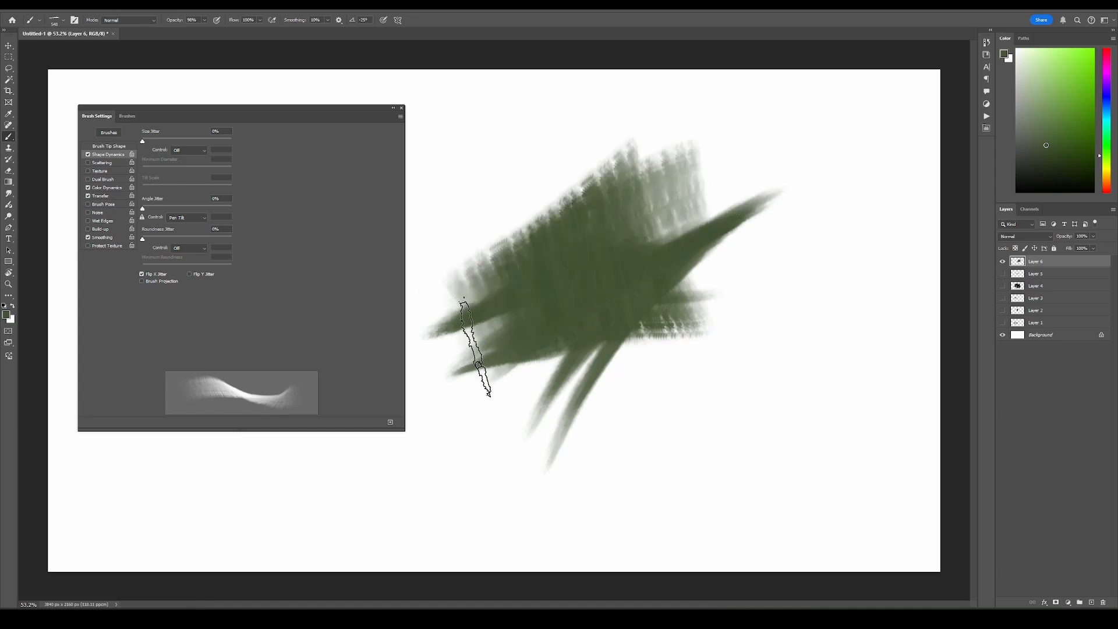
# Try the brush tip at 6° and at a steeper positive angle, painting green test strokes with each
pyautogui.click(109, 146)
pyautogui.moveTo(229, 308); pyautogui.dragTo(231, 299)
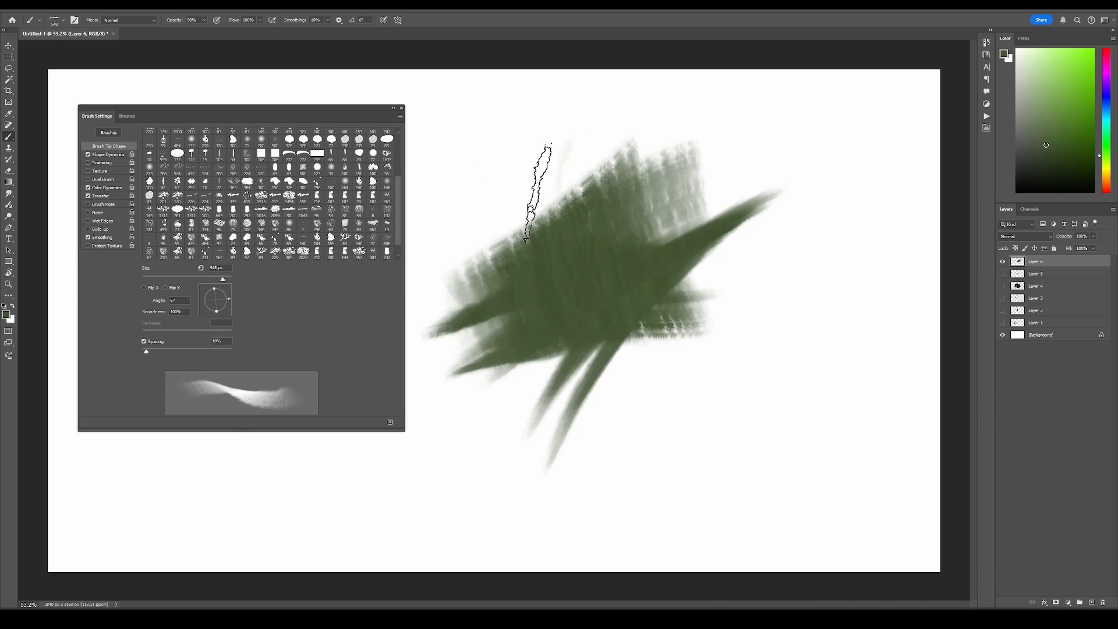
pyautogui.moveTo(537, 187)
pyautogui.mouseDown()
pyautogui.moveTo(557, 201)
pyautogui.moveTo(545, 262)
pyautogui.moveTo(644, 193)
pyautogui.moveTo(466, 245)
pyautogui.mouseUp()
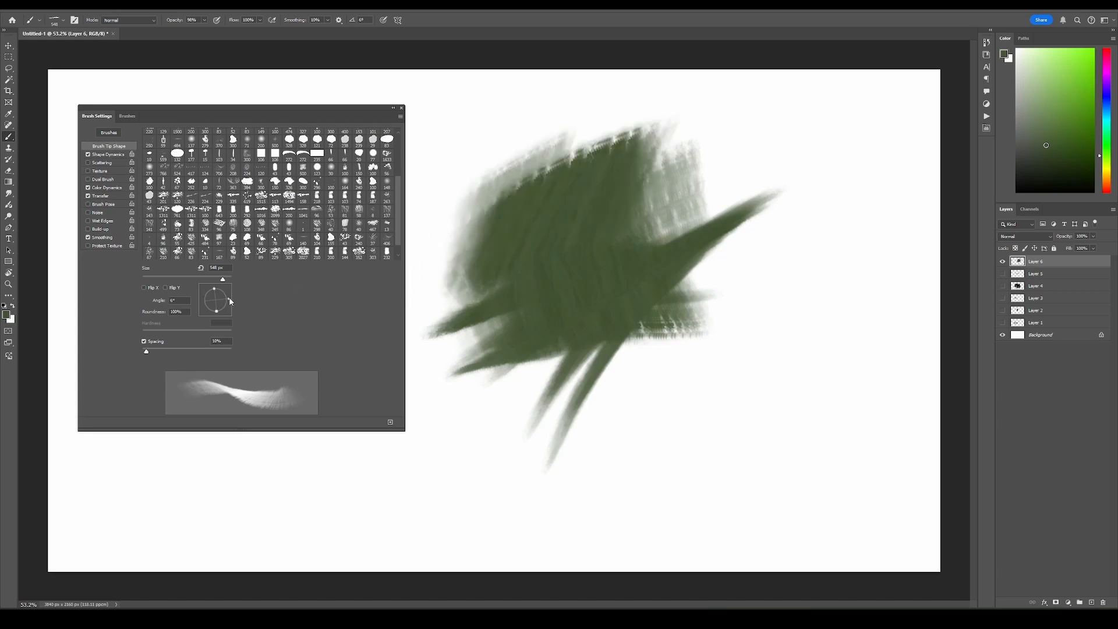
pyautogui.moveTo(231, 301); pyautogui.dragTo(232, 294)
pyautogui.moveTo(616, 369); pyautogui.dragTo(443, 472)
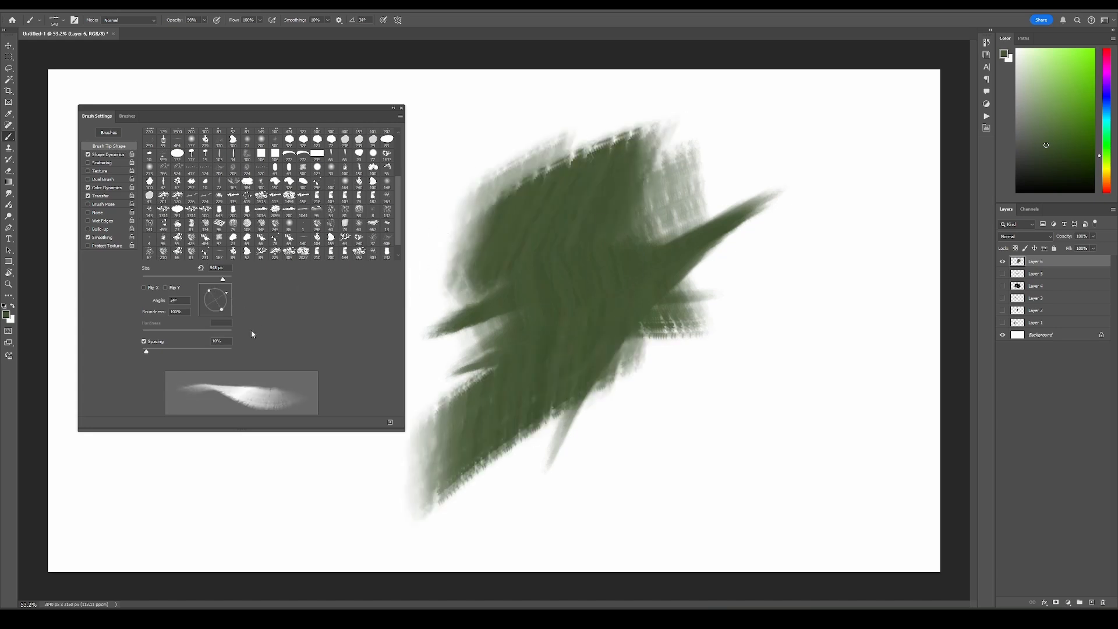
# Flatten the brush tip angle almost to horizontal, open Shape Dynamics, and extend the dark green patch with broad test strokes
pyautogui.moveTo(228, 296); pyautogui.dragTo(229, 300)
pyautogui.moveTo(824, 227); pyautogui.dragTo(769, 483)
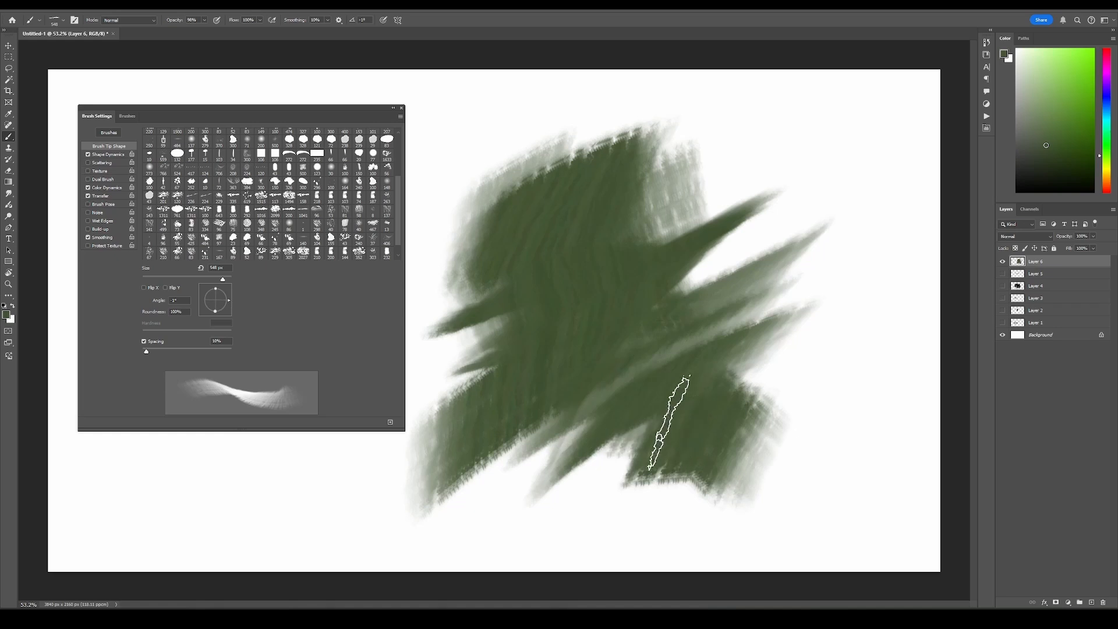
pyautogui.moveTo(661, 425); pyautogui.dragTo(882, 282)
pyautogui.click(117, 155)
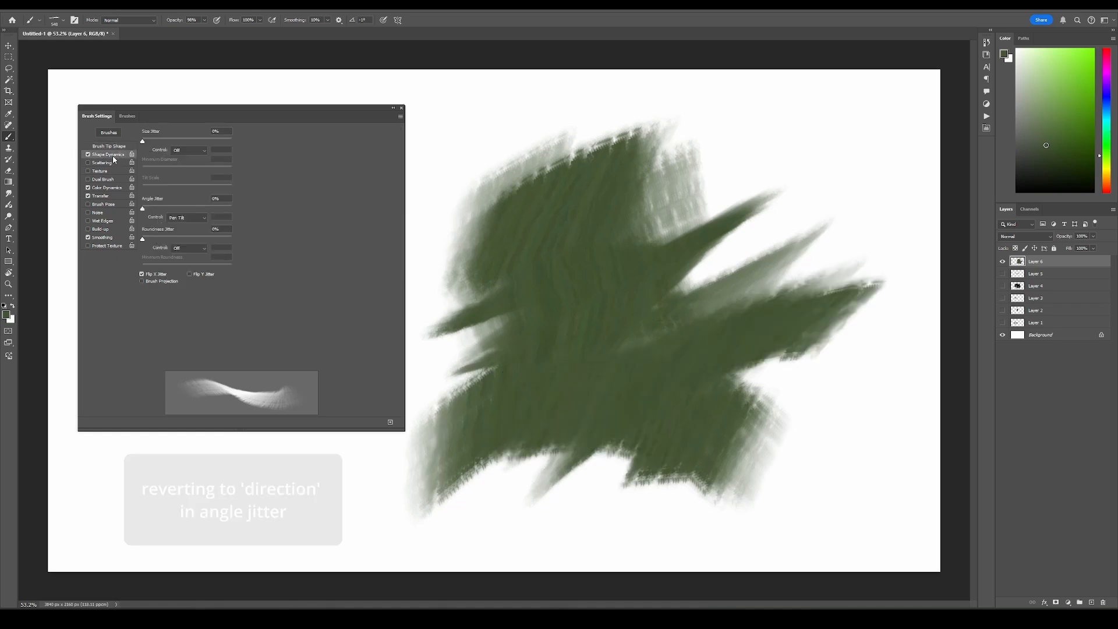
pyautogui.moveTo(157, 553); pyautogui.dragTo(504, 341)
# Create Layer 7 and paint crossing olive-green tilt-controlled strokes over the dark green patch, trimming some with the textured eraser
pyautogui.hotkey('ctrl', 'shift', 'alt', 'n')
pyautogui.click(1071, 132)
pyautogui.moveTo(553, 408); pyautogui.dragTo(736, 387)
pyautogui.moveTo(641, 466)
pyautogui.mouseDown()
pyautogui.moveTo(824, 405)
pyautogui.moveTo(569, 370)
pyautogui.moveTo(623, 443)
pyautogui.mouseUp()
pyautogui.press('e')
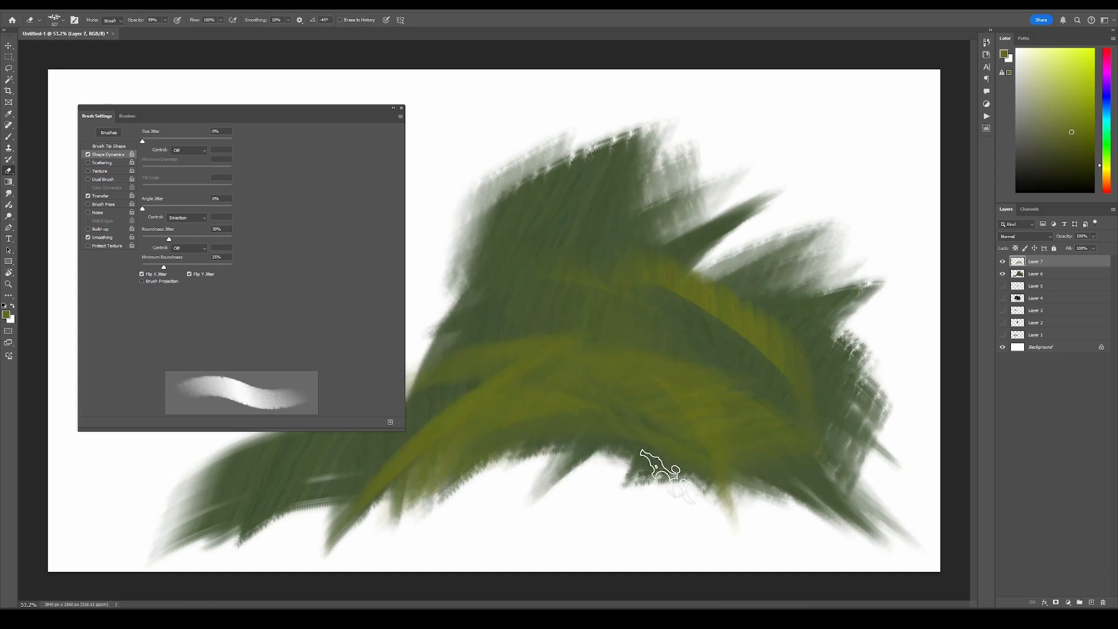
pyautogui.press('b')
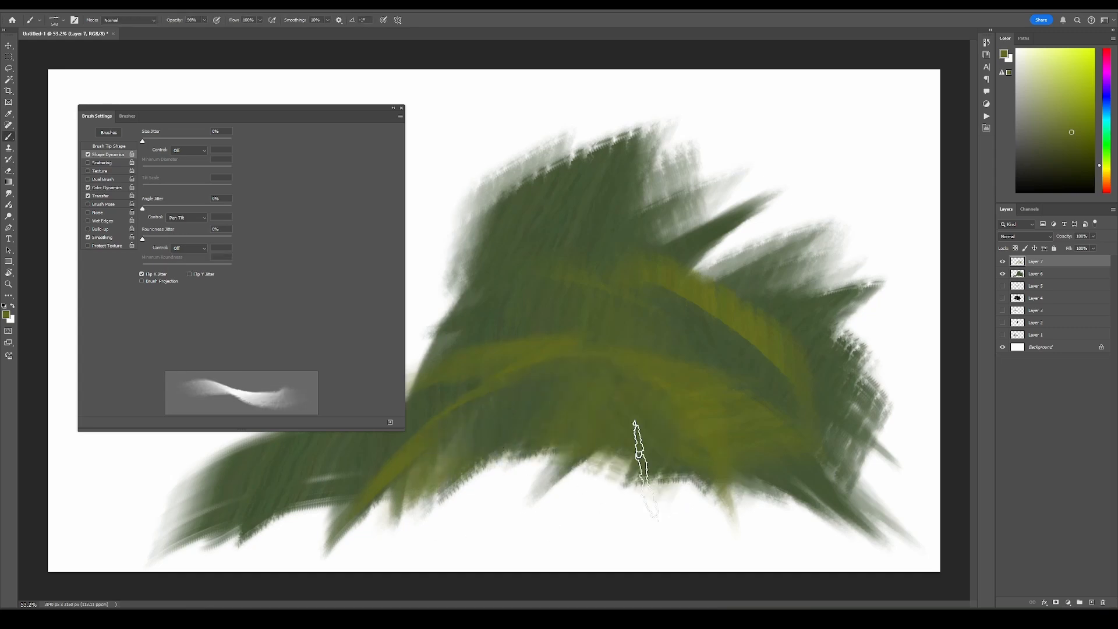
pyautogui.moveTo(637, 462); pyautogui.dragTo(575, 442)
pyautogui.moveTo(690, 277)
pyautogui.mouseDown()
pyautogui.moveTo(668, 255)
pyautogui.moveTo(861, 280)
pyautogui.moveTo(425, 250)
pyautogui.mouseUp()
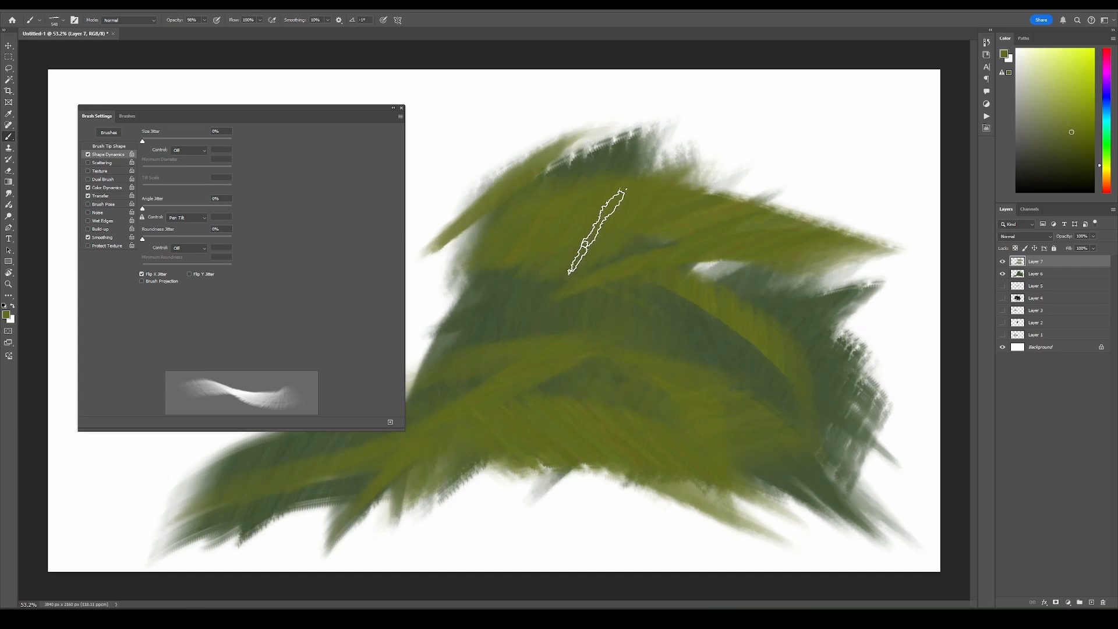
pyautogui.moveTo(597, 230); pyautogui.dragTo(699, 350)
# Set the brush tip angle to about 20°, clear the olive strokes, and leave one trimmed olive sweep on Layer 7
pyautogui.click(109, 146)
pyautogui.moveTo(229, 299); pyautogui.dragTo(230, 294)
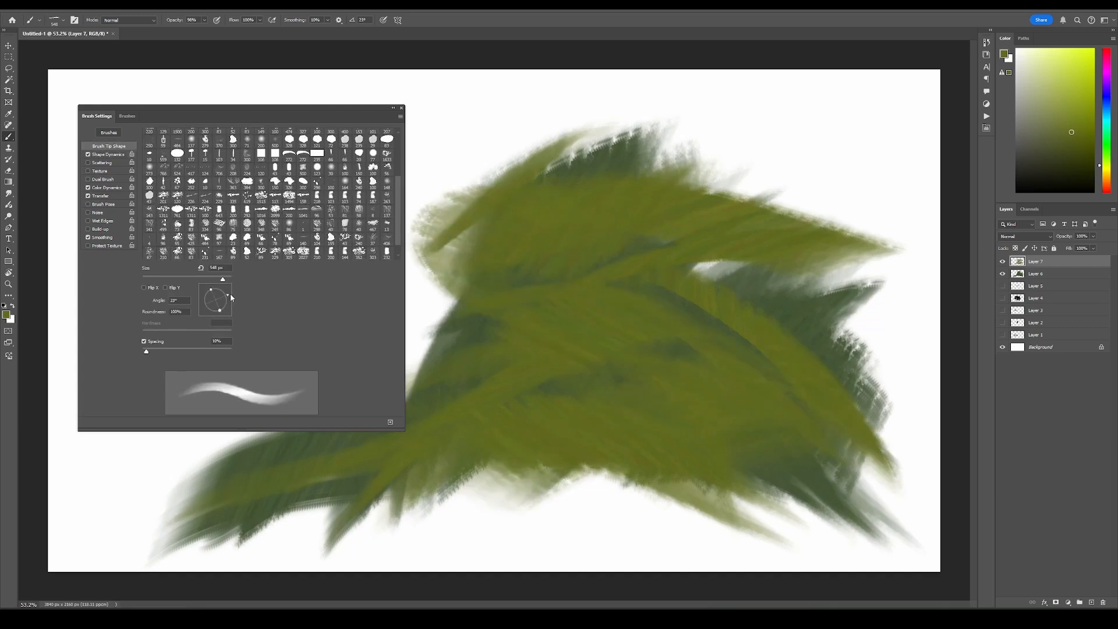
pyautogui.hotkey('ctrl', 'z')
pyautogui.press('e')
pyautogui.moveTo(548, 361)
pyautogui.mouseDown()
pyautogui.moveTo(612, 350)
pyautogui.moveTo(787, 412)
pyautogui.mouseUp()
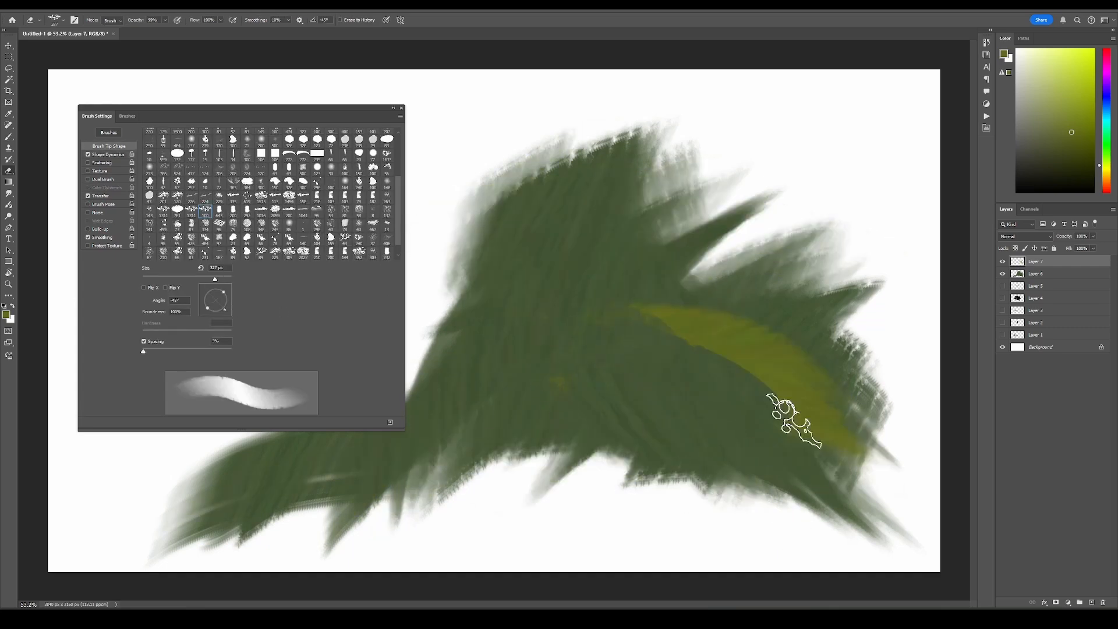
# Test the angled brush with curved olive sweeps across the dark green patch, finishing with long tapered strokes along its upper edge
pyautogui.press('b')
pyautogui.moveTo(559, 381); pyautogui.dragTo(819, 489)
pyautogui.moveTo(662, 427); pyautogui.dragTo(411, 498)
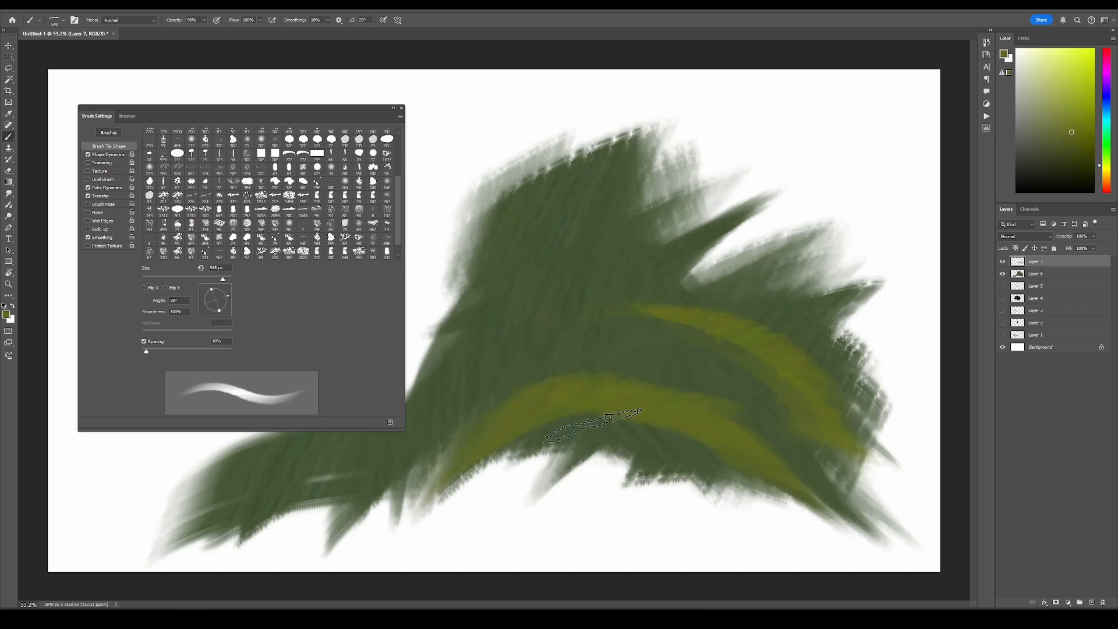
pyautogui.moveTo(421, 300)
pyautogui.mouseDown()
pyautogui.moveTo(670, 240)
pyautogui.moveTo(804, 185)
pyautogui.mouseUp()
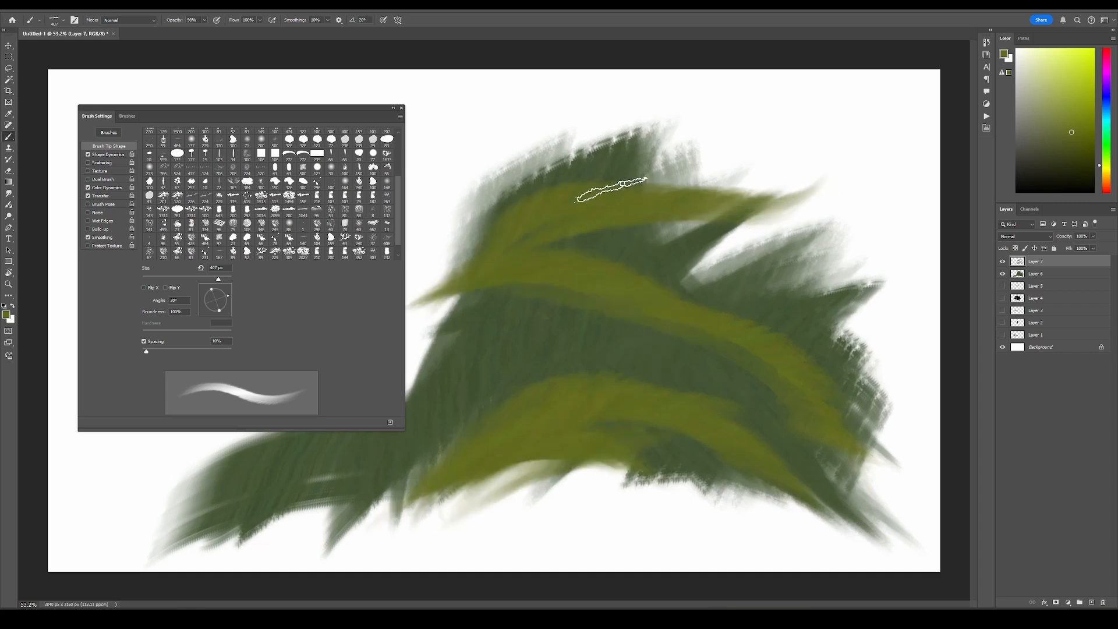
pyautogui.moveTo(600, 200); pyautogui.dragTo(827, 280)
pyautogui.moveTo(655, 215)
pyautogui.mouseDown()
pyautogui.moveTo(840, 378)
pyautogui.moveTo(806, 431)
pyautogui.moveTo(851, 406)
pyautogui.mouseUp()
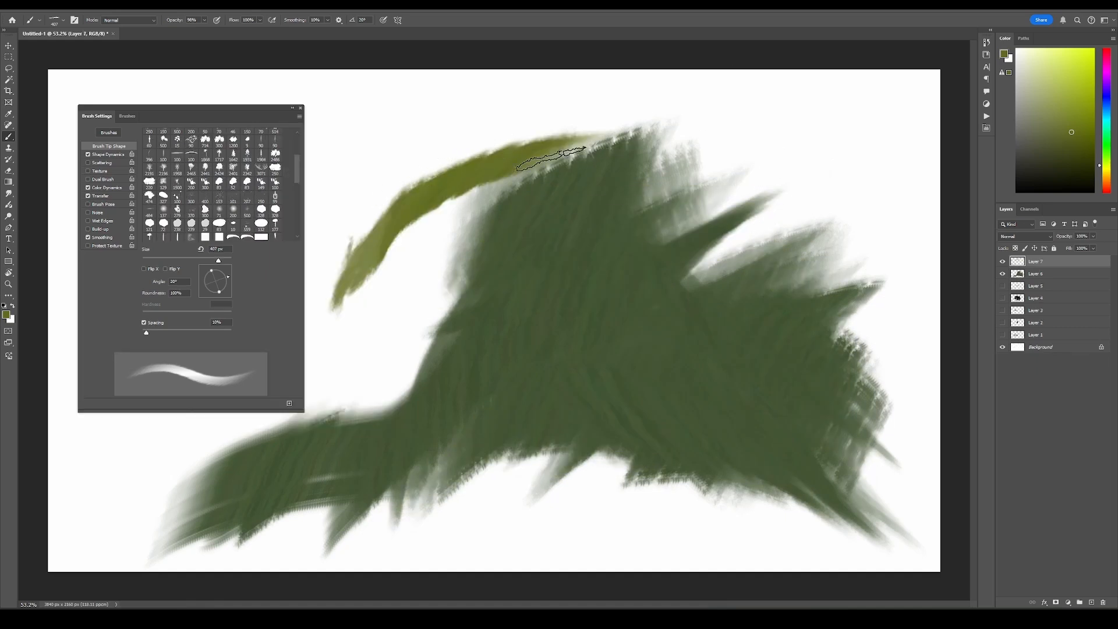
pyautogui.moveTo(730, 138); pyautogui.dragTo(401, 256)
pyautogui.moveTo(443, 222)
pyautogui.mouseDown()
pyautogui.moveTo(762, 207)
pyautogui.moveTo(882, 265)
pyautogui.moveTo(791, 273)
pyautogui.moveTo(674, 185)
pyautogui.moveTo(893, 165)
pyautogui.mouseUp()
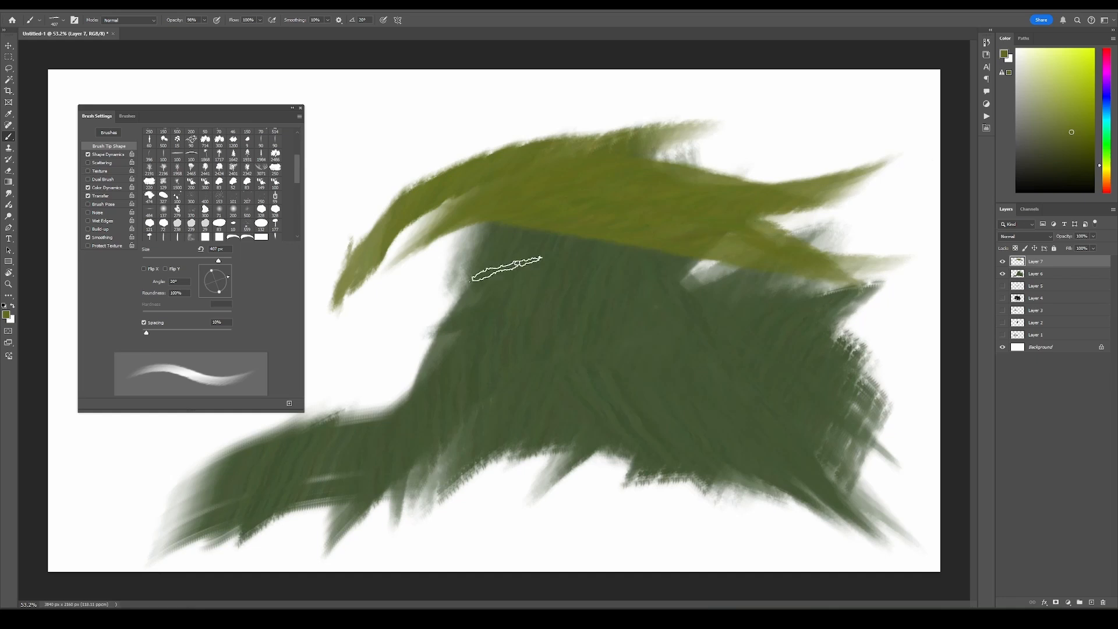
# Save the tuned brush as a new preset with its size captured, and paint olive test strokes across the lower patch
pyautogui.click(289, 404)
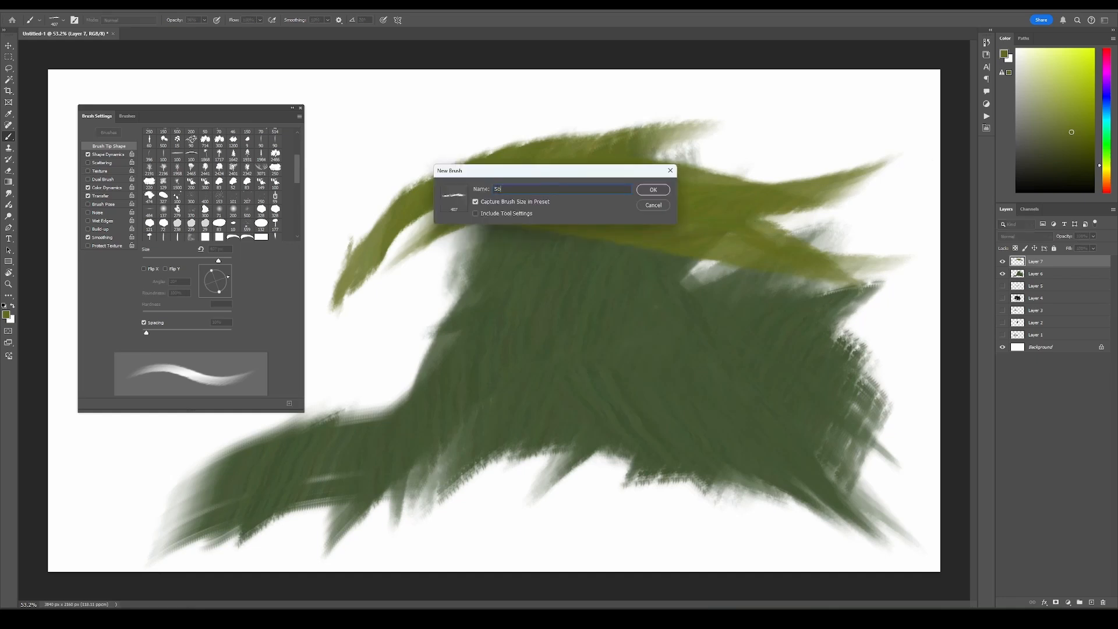
pyautogui.press('Return')
pyautogui.moveTo(769, 372); pyautogui.dragTo(274, 477)
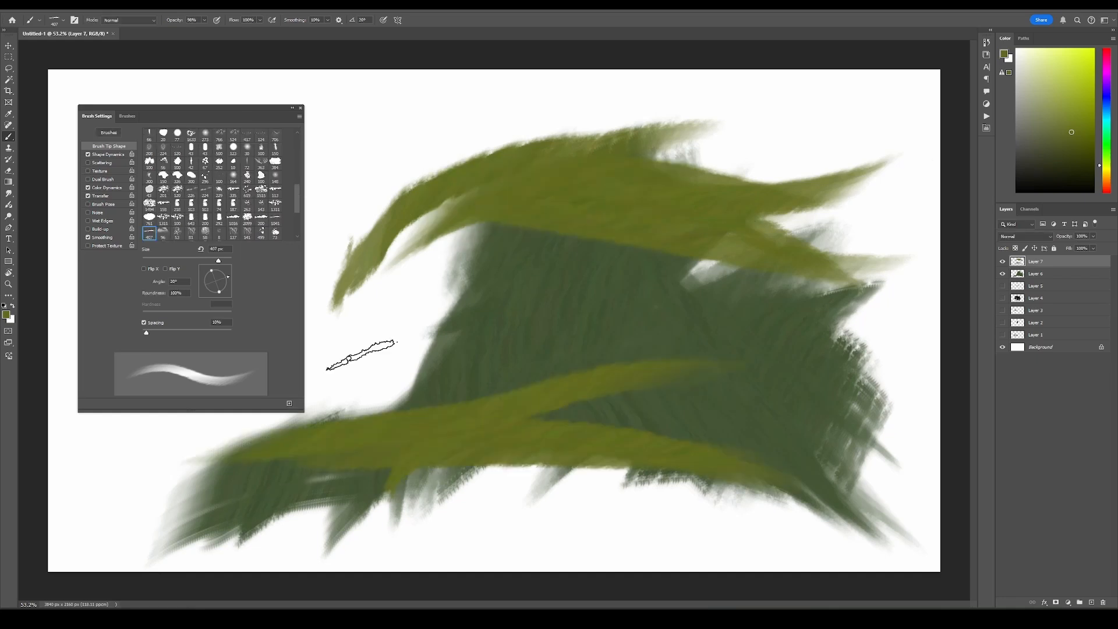
# Remove the olive and dark green test layers and create a blank Layer 6
pyautogui.hotkey('ctrl', 'z')
pyautogui.hotkey('ctrl', 'z')
pyautogui.hotkey('ctrl', 'z')
pyautogui.hotkey('ctrl', 'z')
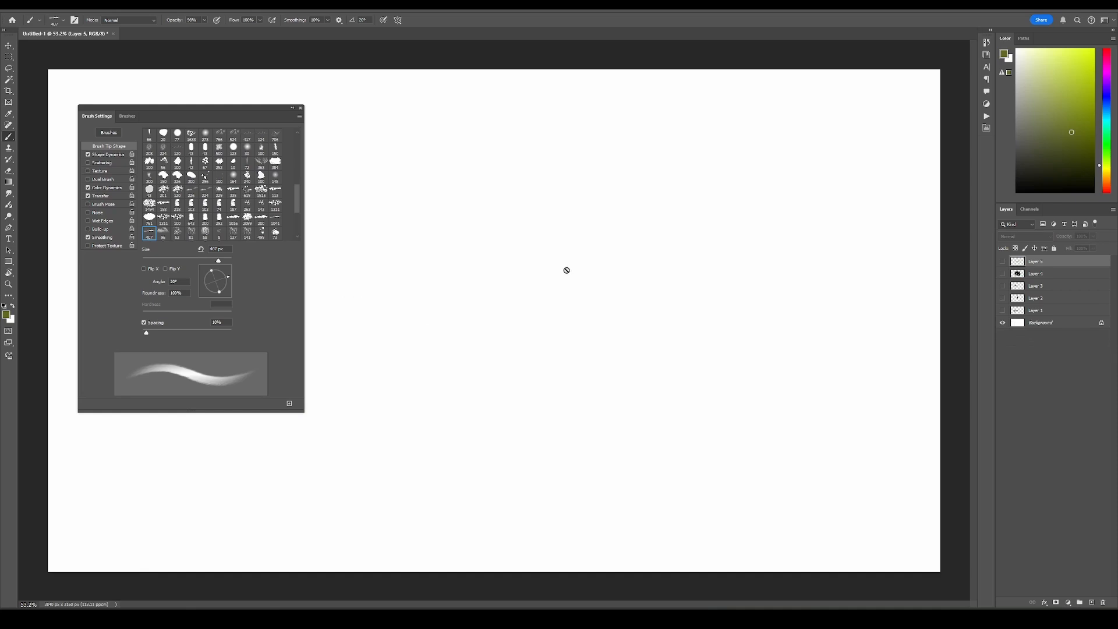
pyautogui.hotkey('ctrl', 'shift', 'alt', 'n')
# Reset the colors to black and white, paint a cluster of overlapping round dabs, and break it up with the textured eraser
pyautogui.rightClick(518, 263)
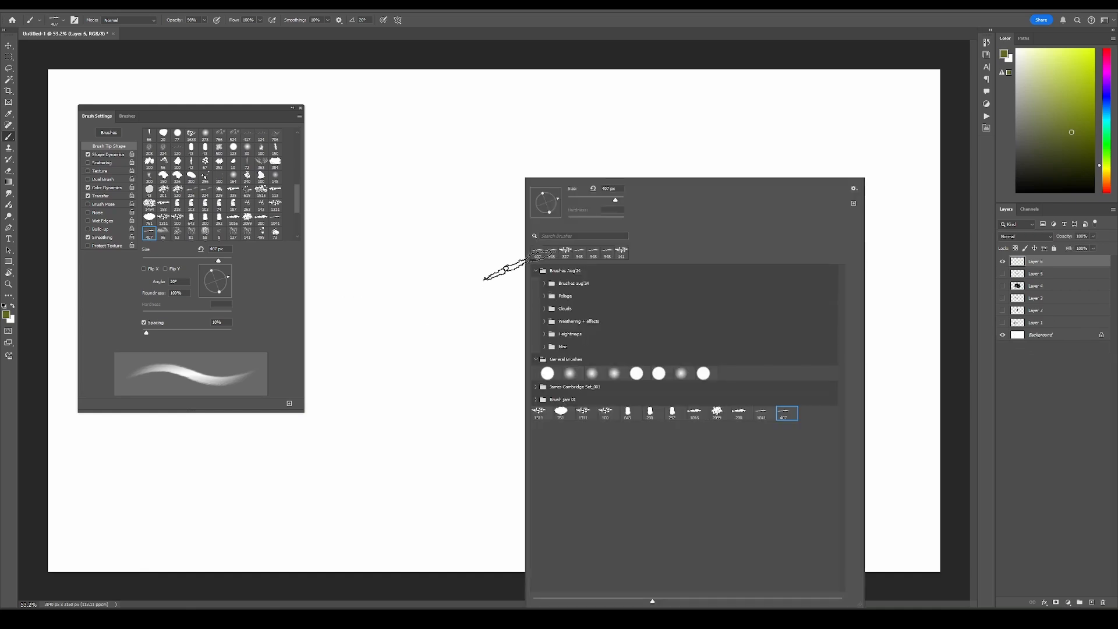
pyautogui.press('Escape')
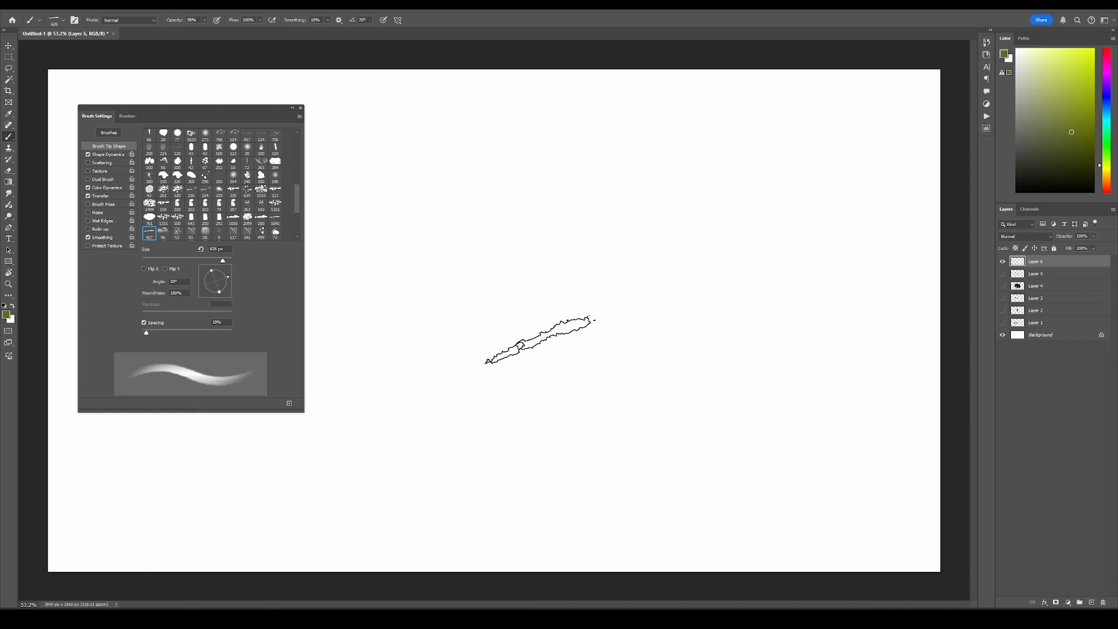
pyautogui.press('d')
pyautogui.moveTo(501, 303); pyautogui.dragTo(524, 335)
pyautogui.hotkey('ctrl', 'z')
pyautogui.press(',')
pyautogui.rightClick(526, 319)
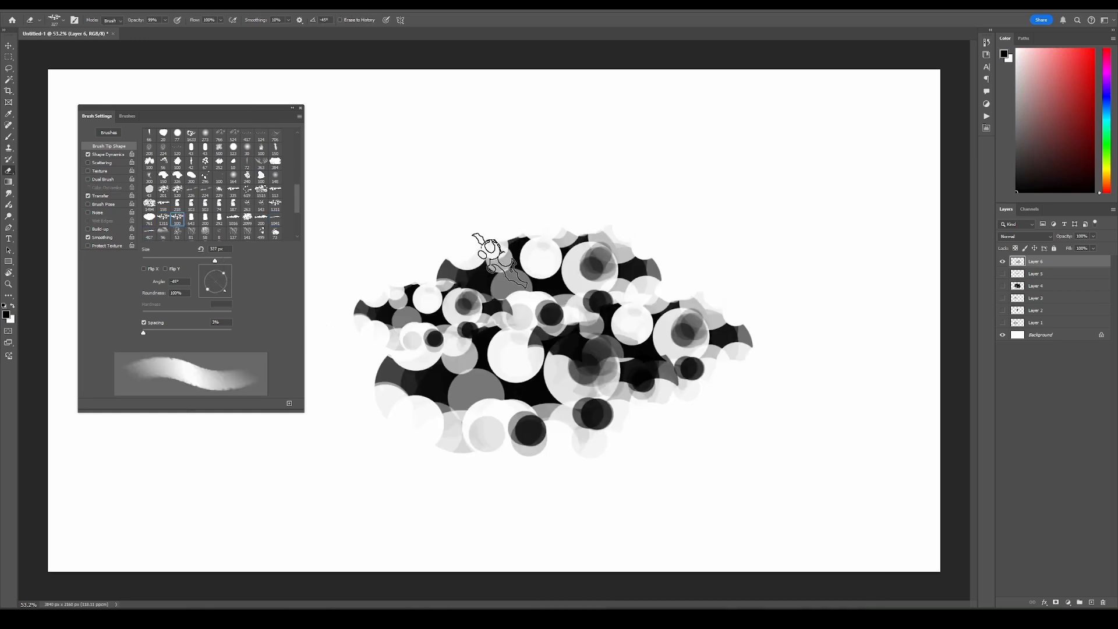
pyautogui.moveTo(582, 280)
pyautogui.mouseDown()
pyautogui.moveTo(649, 350)
pyautogui.moveTo(571, 326)
pyautogui.moveTo(558, 393)
pyautogui.moveTo(460, 387)
pyautogui.moveTo(475, 326)
pyautogui.moveTo(524, 307)
pyautogui.moveTo(599, 412)
pyautogui.moveTo(583, 350)
pyautogui.moveTo(516, 253)
pyautogui.mouseUp()
# Squash the eroded speckle cluster vertically with Free Transform and define it as a new brush tip
pyautogui.scroll(-5, 600, 312)
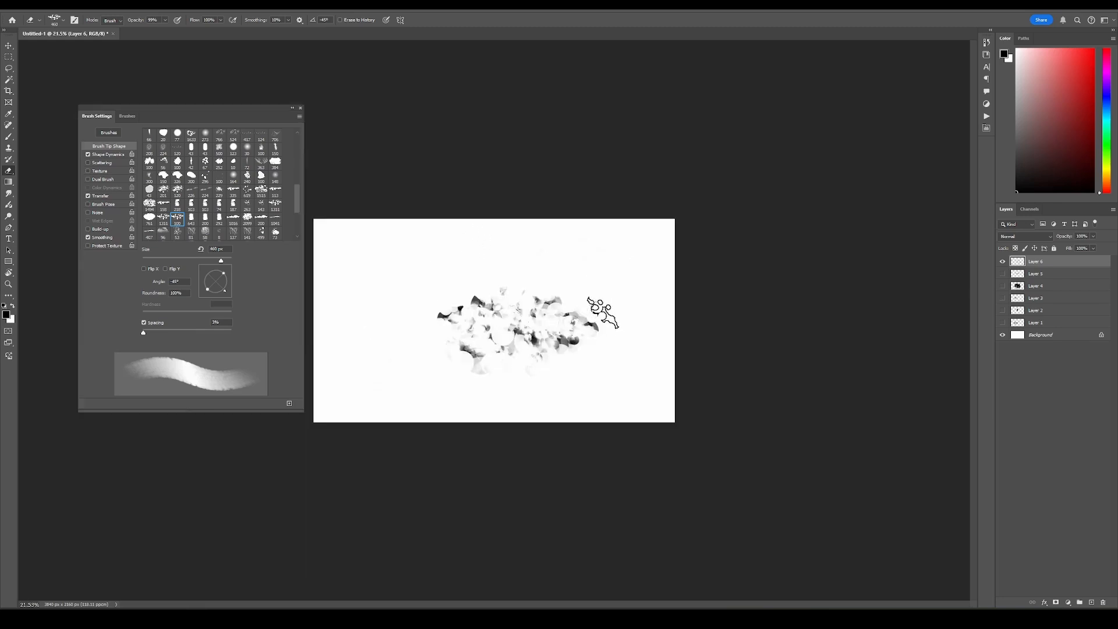
pyautogui.hotkey('ctrl', 't')
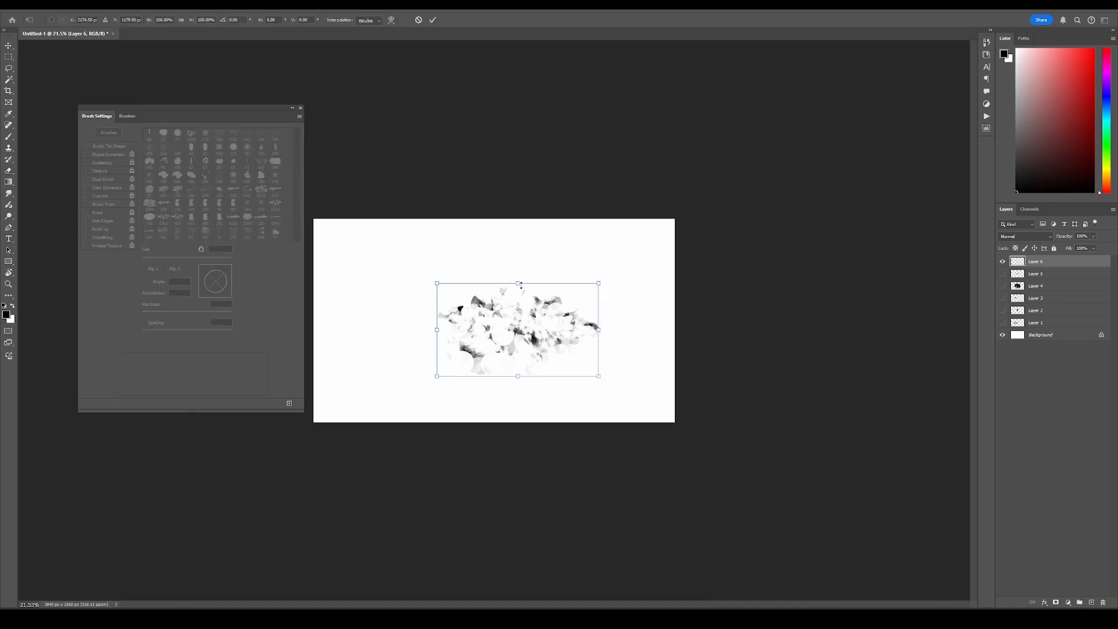
pyautogui.moveTo(518, 283); pyautogui.dragTo(518, 308)
pyautogui.press('Return')
pyautogui.press('e')
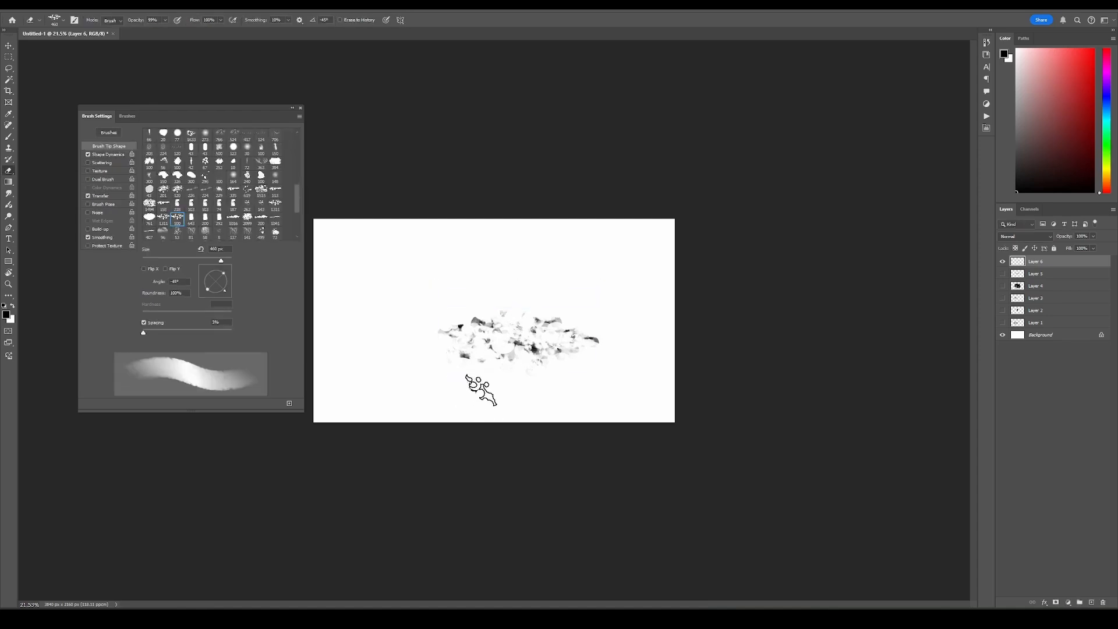
pyautogui.scroll(2, 561, 334)
pyautogui.hotkey('ctrl', 't')
pyautogui.press('Return')
pyautogui.press('b')
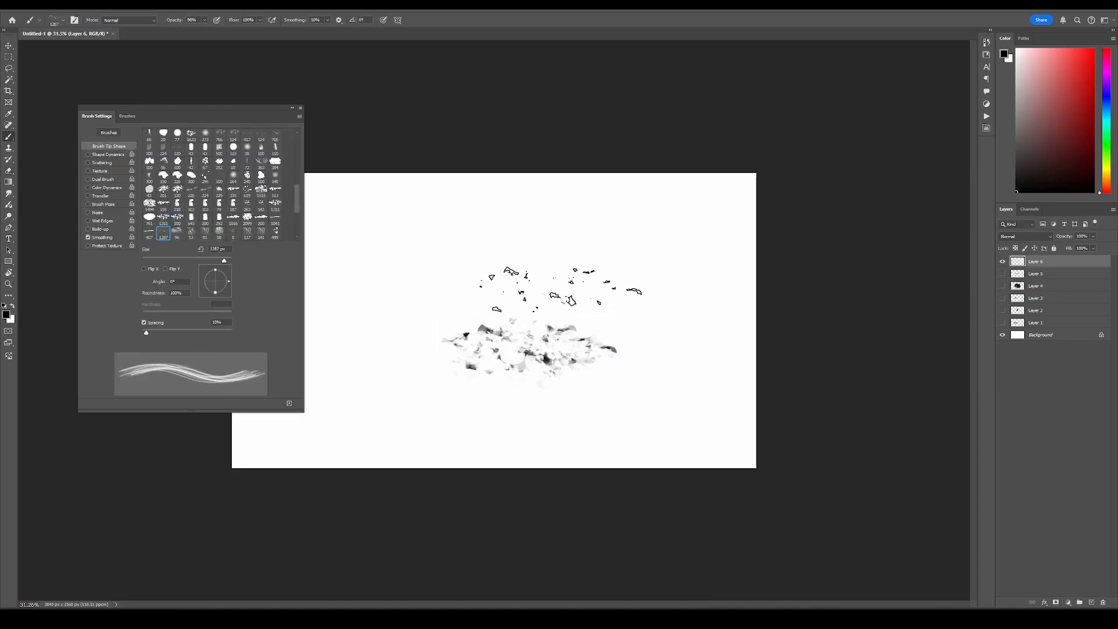
# Hide Layer 6, create Layer 7, and set the speckle brush's spacing to 5%
pyautogui.click(1002, 261)
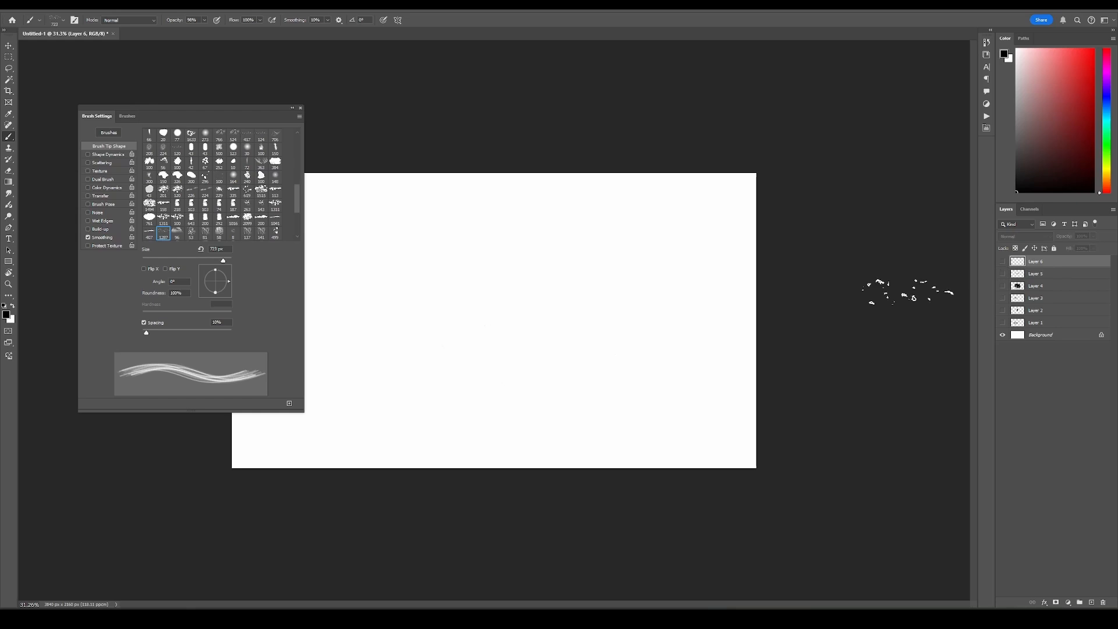
pyautogui.hotkey('ctrl', 'shift', 'alt', 'n')
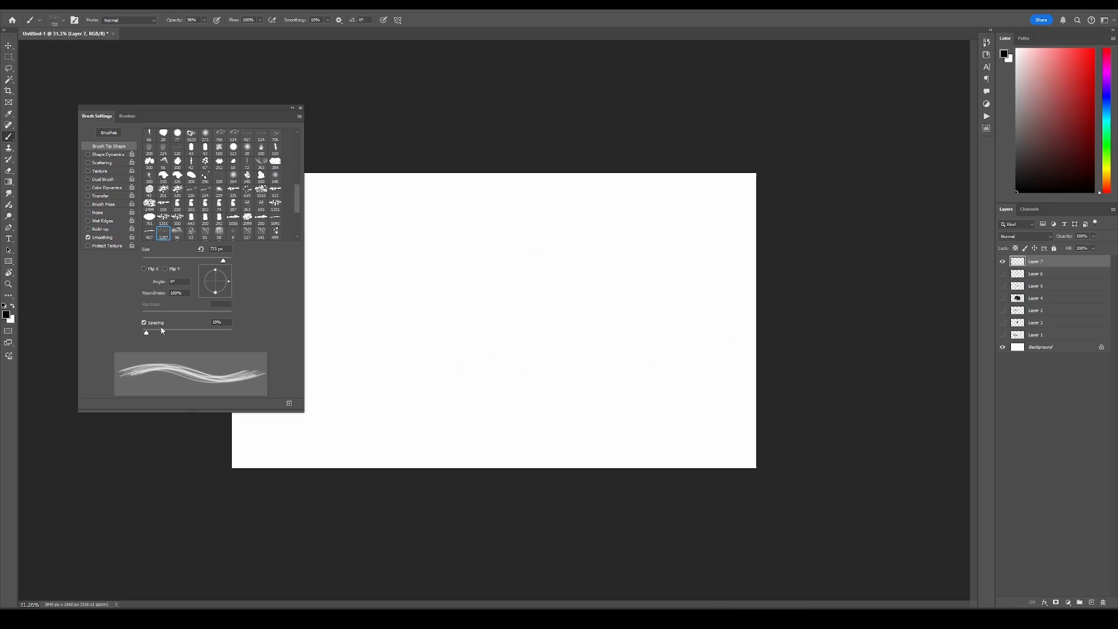
pyautogui.click(232, 322)
pyautogui.write('5')
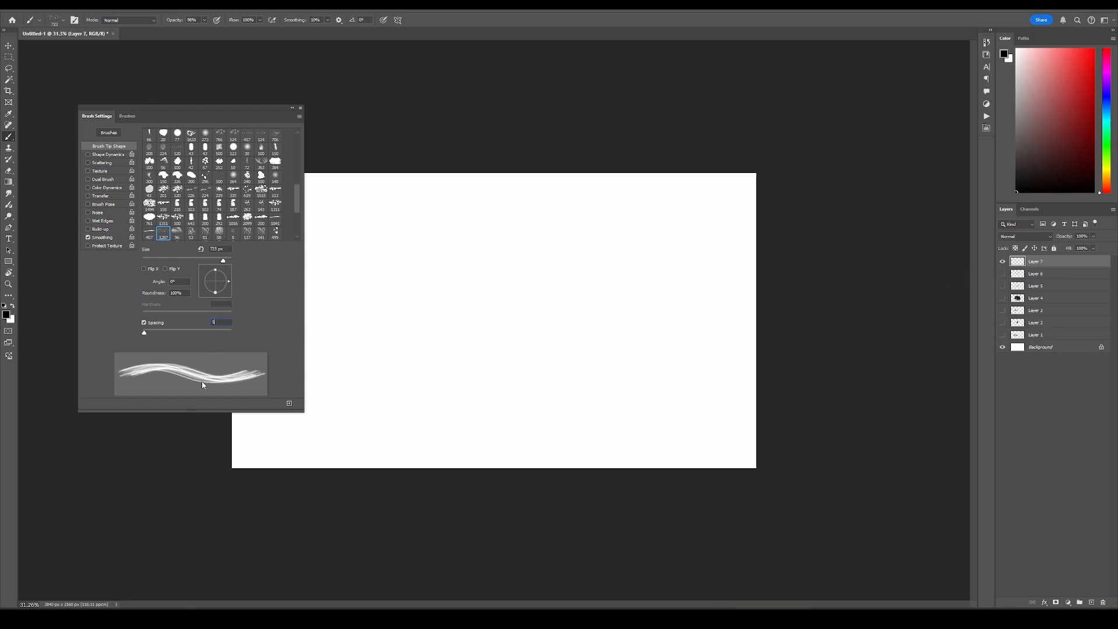
# Test the speckle brush with crossing black strokes on Layer 7, and clear the layer
pyautogui.moveTo(445, 353)
pyautogui.mouseDown()
pyautogui.moveTo(620, 274)
pyautogui.moveTo(498, 405)
pyautogui.moveTo(527, 390)
pyautogui.mouseUp()
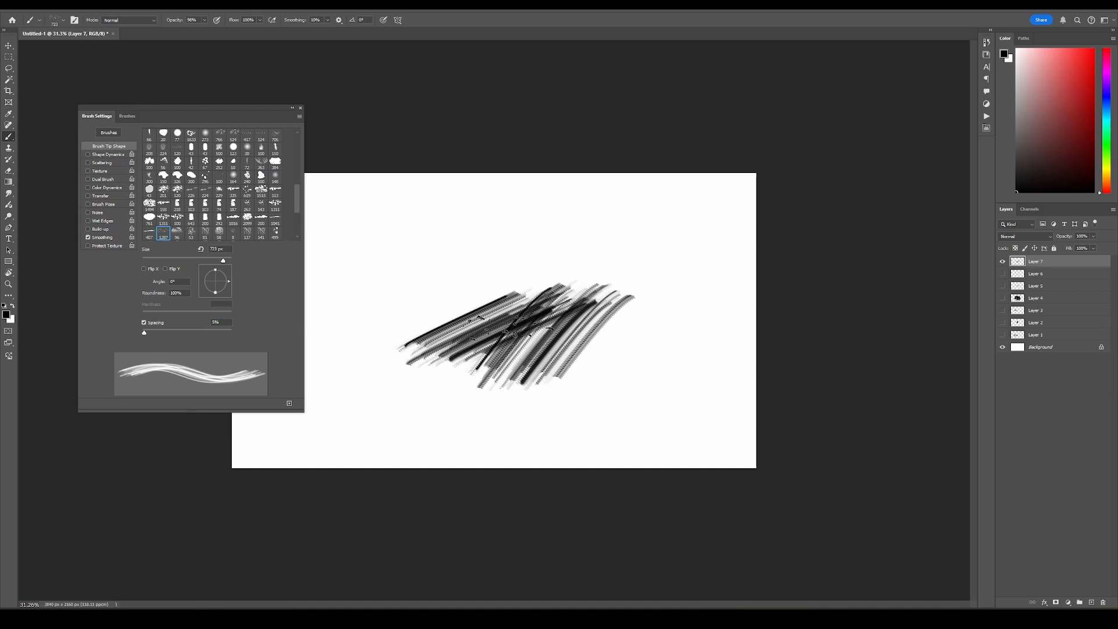
pyautogui.scroll(3, 507, 326)
pyautogui.moveTo(536, 350); pyautogui.dragTo(635, 221)
pyautogui.hotkey('ctrl', 'a')
pyautogui.press('Delete')
pyautogui.hotkey('ctrl', 'd')
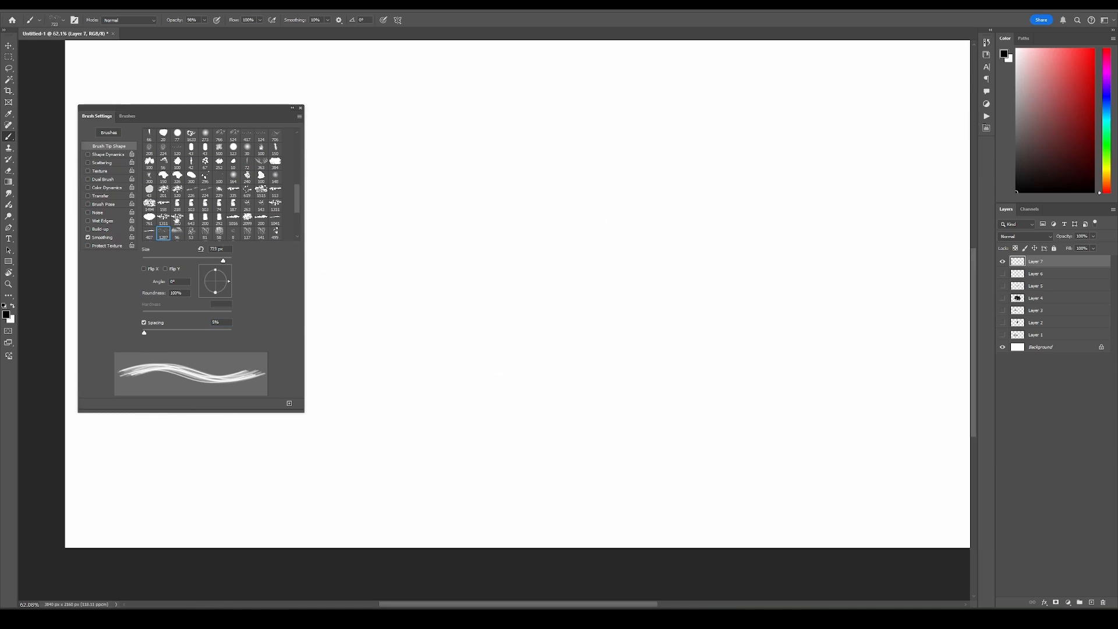
# Enable Shape Dynamics with Flip X and Flip Y Jitter, and test the speckle brush with sweeping textured black strokes
pyautogui.click(106, 154)
pyautogui.moveTo(449, 274); pyautogui.dragTo(500, 263)
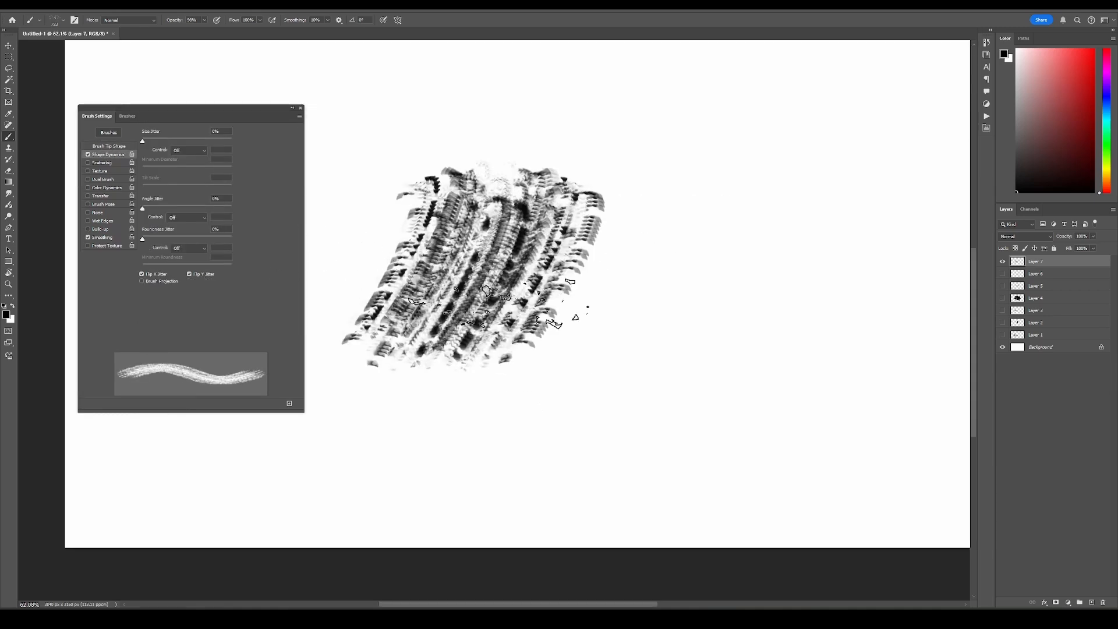
pyautogui.moveTo(583, 315); pyautogui.dragTo(781, 251)
pyautogui.press('Delete')
pyautogui.click(707, 270)
pyautogui.press('Return')
pyautogui.hotkey('ctrl', 'z')
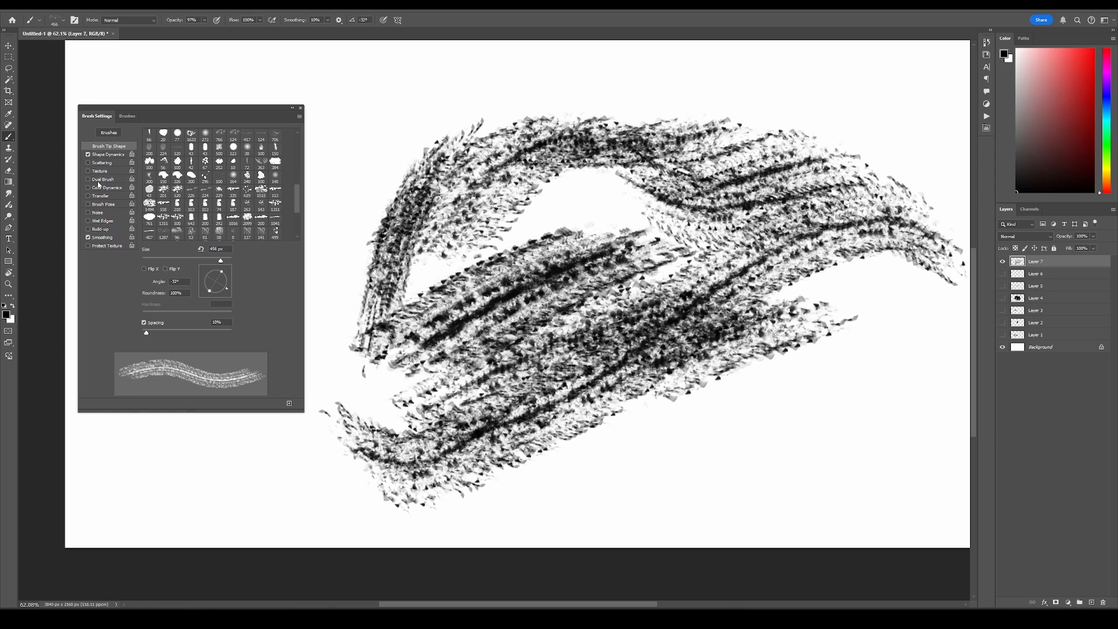
# Enable Dual Brush in Color Burn mode with the 1287 px speckle tip, and test it with grainy black strokes
pyautogui.click(103, 180)
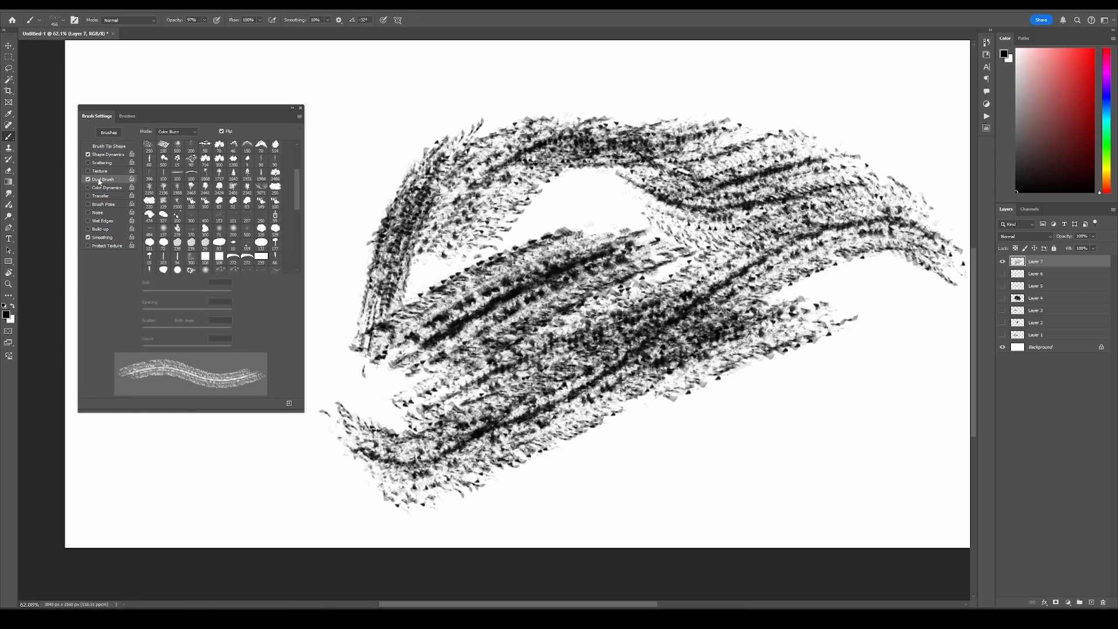
pyautogui.moveTo(299, 186); pyautogui.dragTo(298, 257)
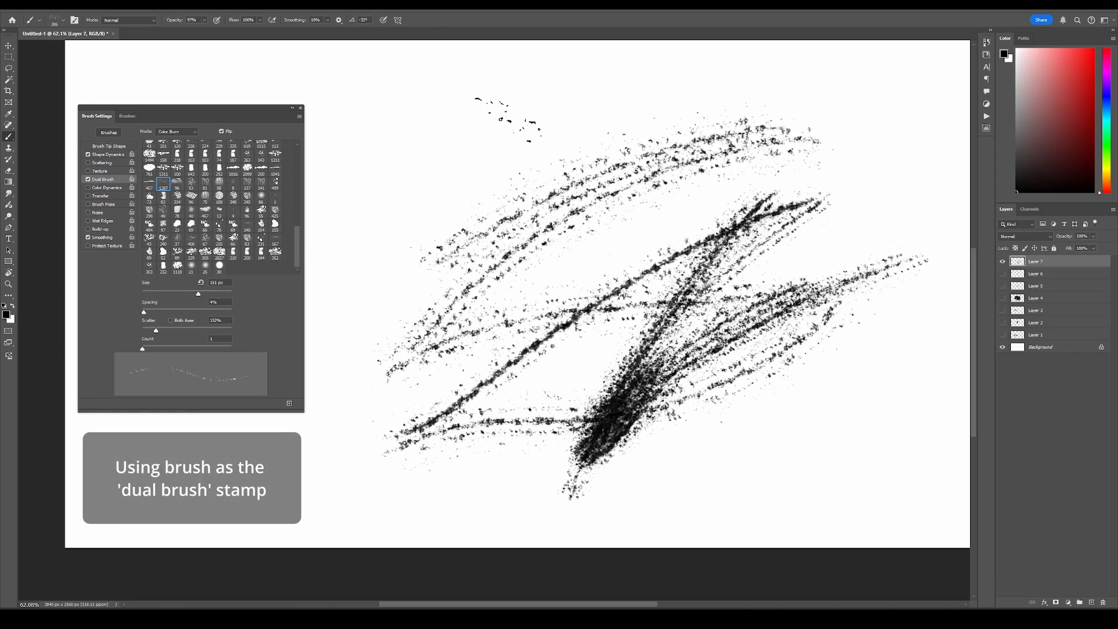
pyautogui.moveTo(529, 141)
pyautogui.mouseDown()
pyautogui.moveTo(408, 233)
pyautogui.moveTo(524, 163)
pyautogui.moveTo(466, 233)
pyautogui.moveTo(467, 249)
pyautogui.mouseUp()
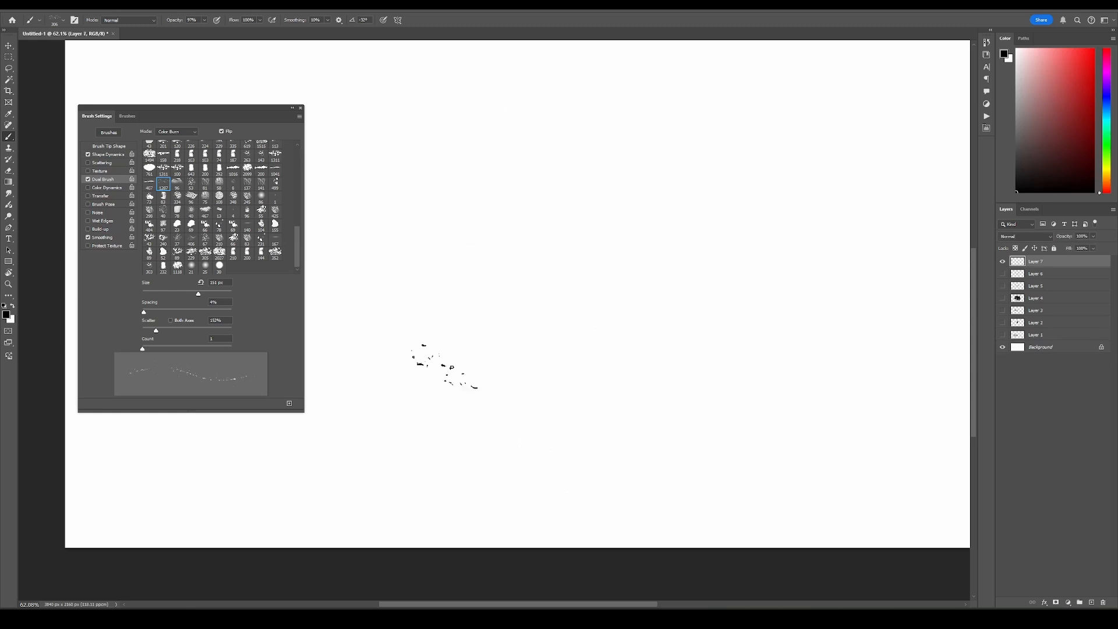
# Clear Layer 7, reduce the dual brush size to about 103 px, raise its spacing to about 42%, and paint comparison strokes
pyautogui.moveTo(373, 428); pyautogui.dragTo(708, 190)
pyautogui.moveTo(407, 434); pyautogui.dragTo(690, 256)
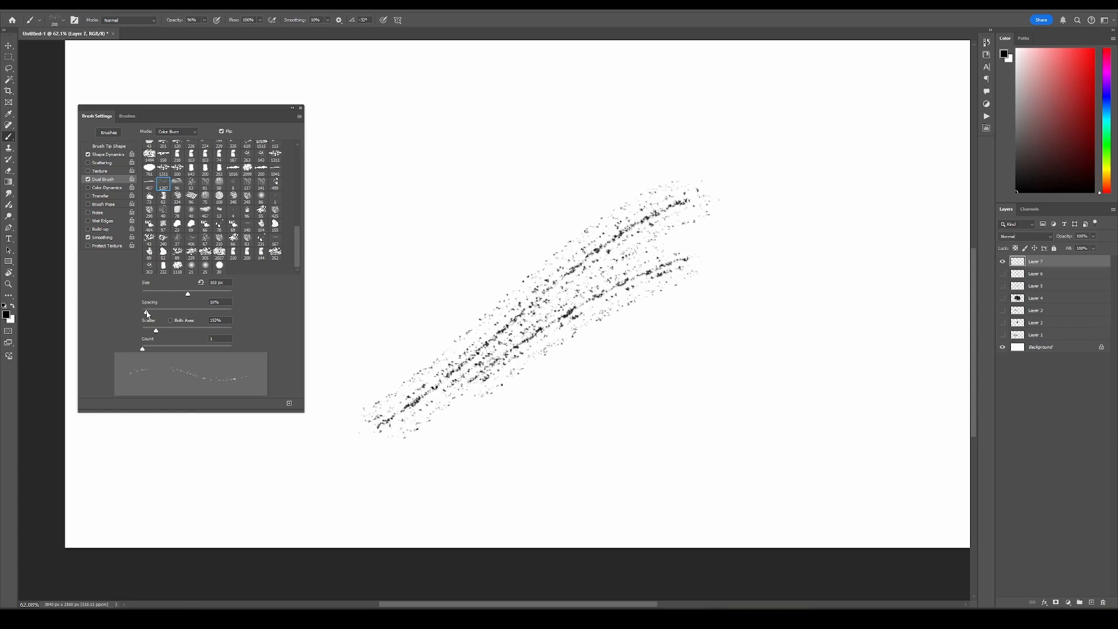
pyautogui.moveTo(524, 379)
pyautogui.mouseDown()
pyautogui.moveTo(693, 329)
pyautogui.moveTo(525, 367)
pyautogui.mouseUp()
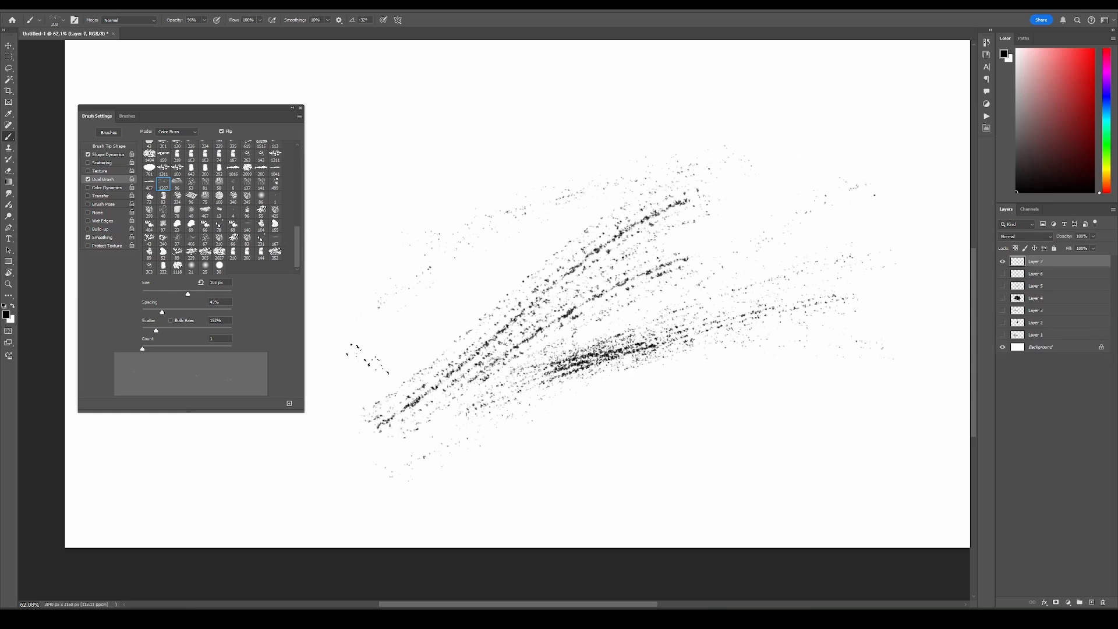
# Set the Shape Dynamics angle control to Pen Pressure, test it with a wavy black stroke, and clear Layer 7
pyautogui.click(109, 155)
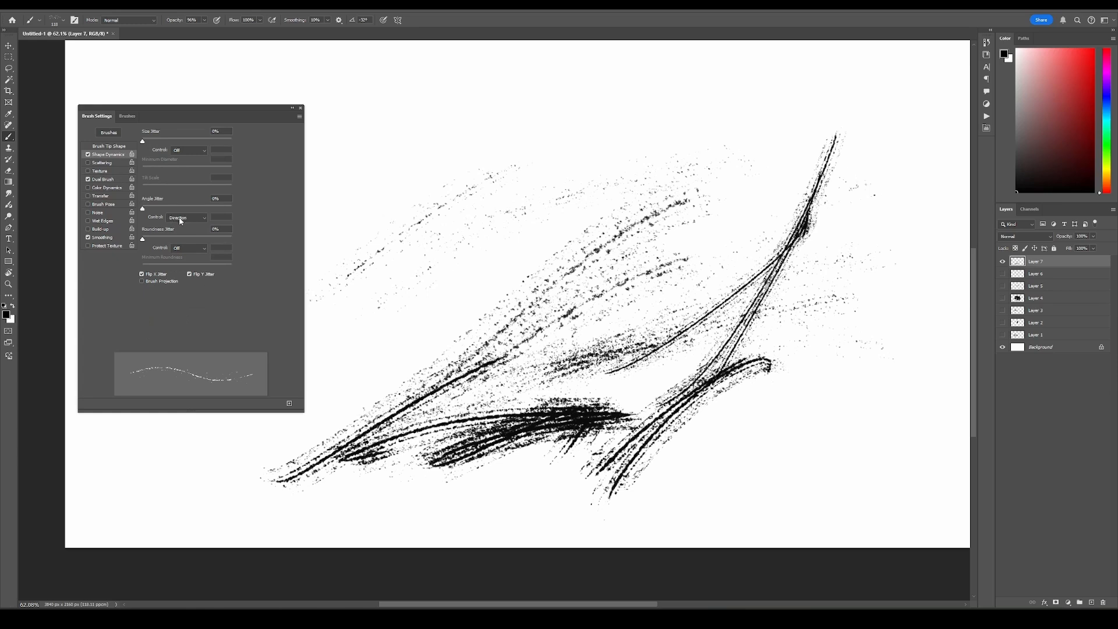
pyautogui.click(188, 219)
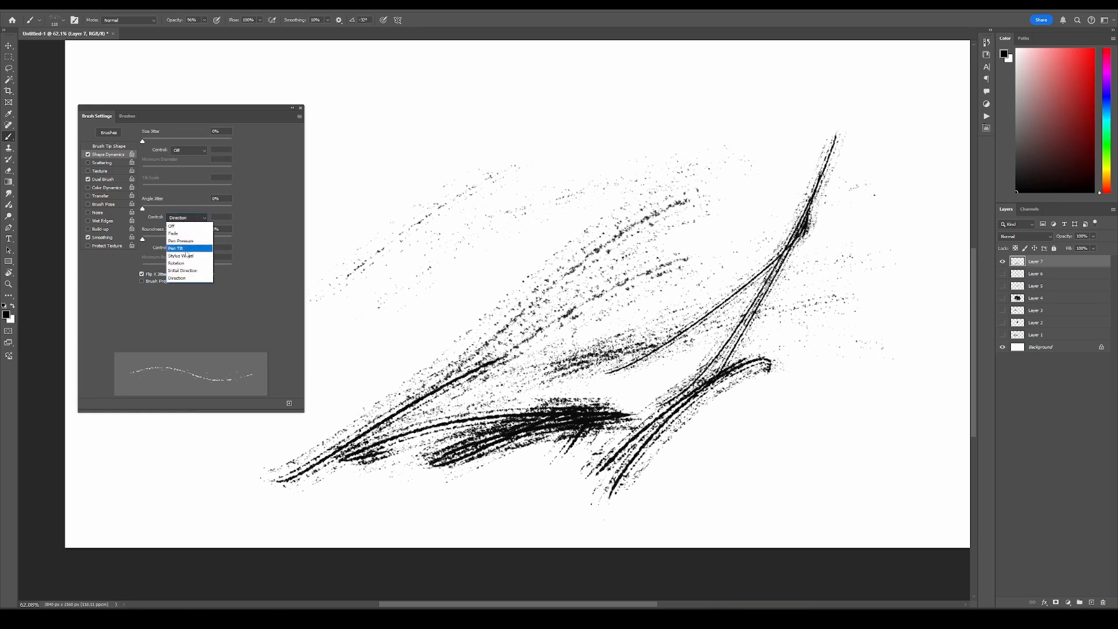
pyautogui.moveTo(370, 169); pyautogui.dragTo(712, 105)
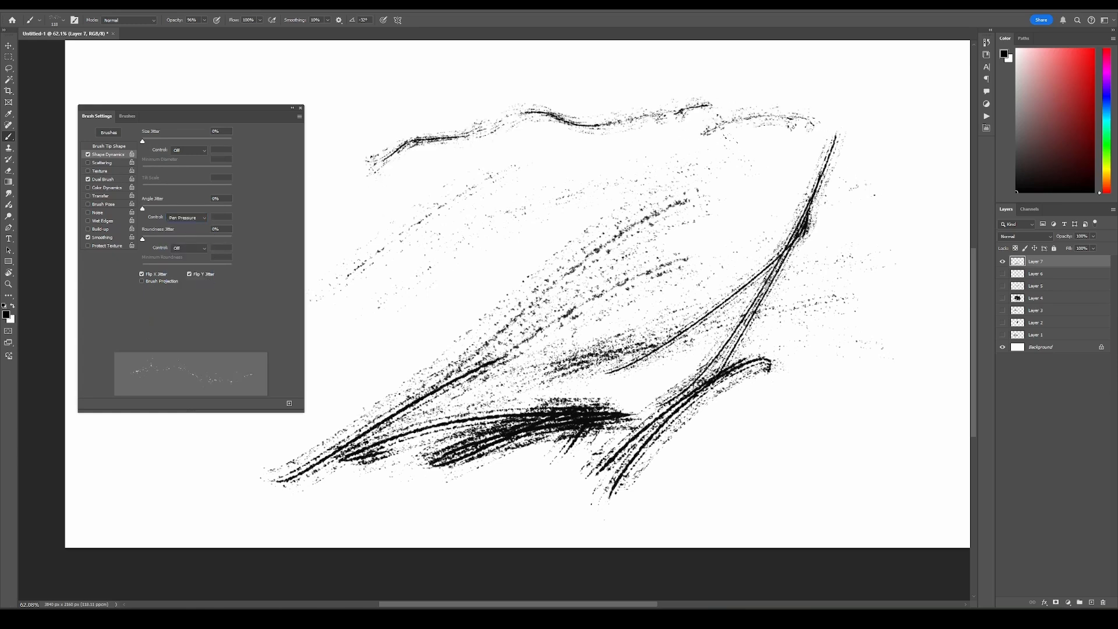
pyautogui.press('Delete')
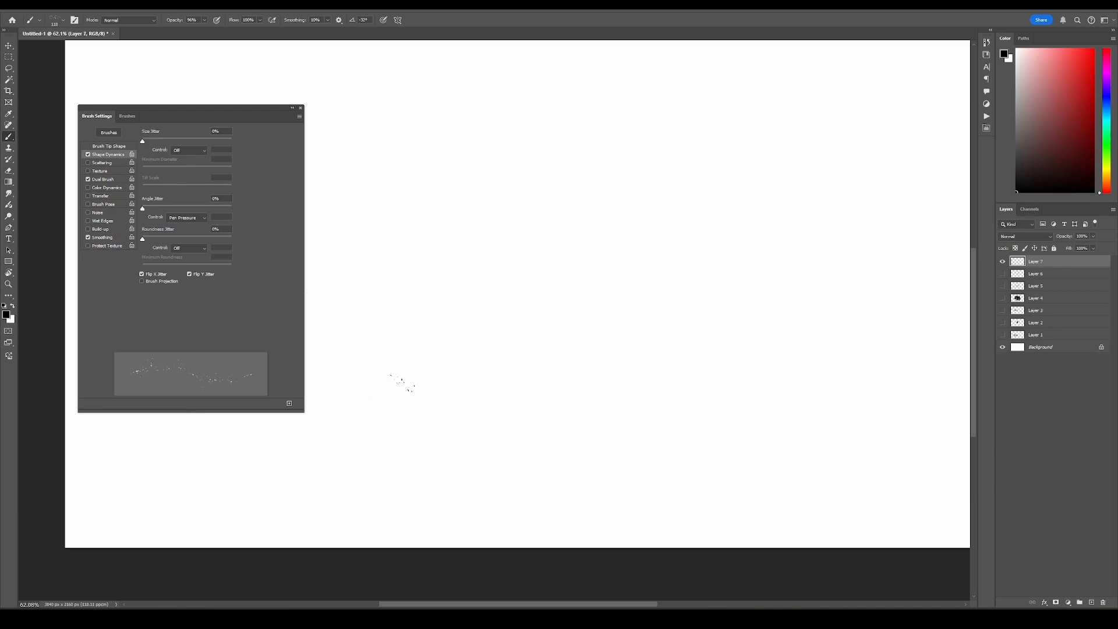
# Test the pressure-angled speckle brush with dense overlapping black strokes, clear the layer, and paint a single diagonal comparison stroke
pyautogui.moveTo(402, 384); pyautogui.dragTo(699, 183)
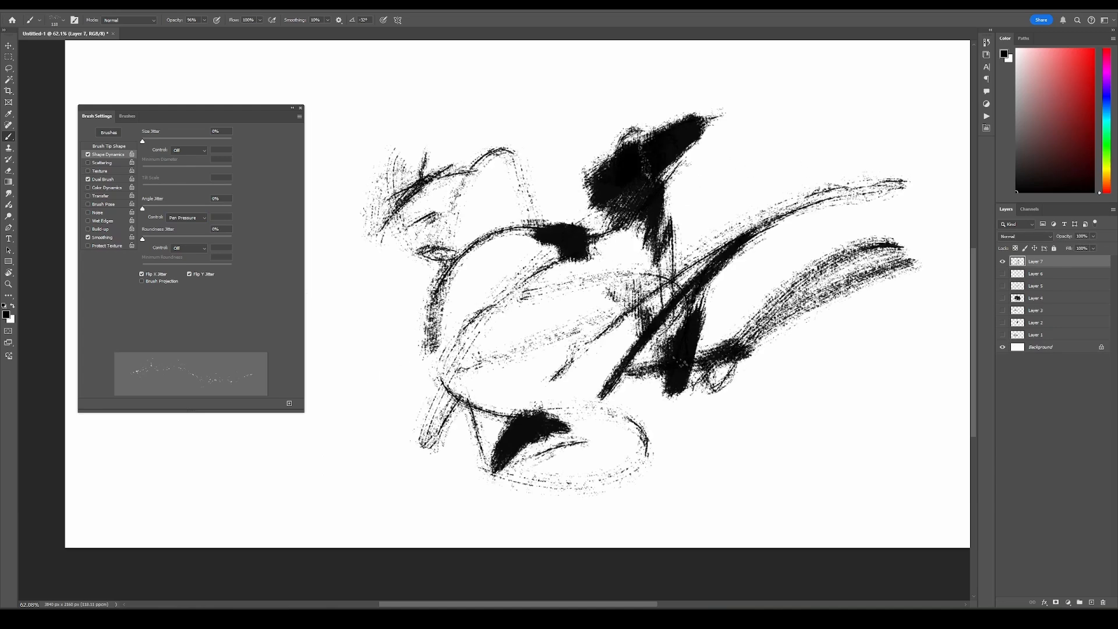
pyautogui.moveTo(693, 373); pyautogui.dragTo(838, 269)
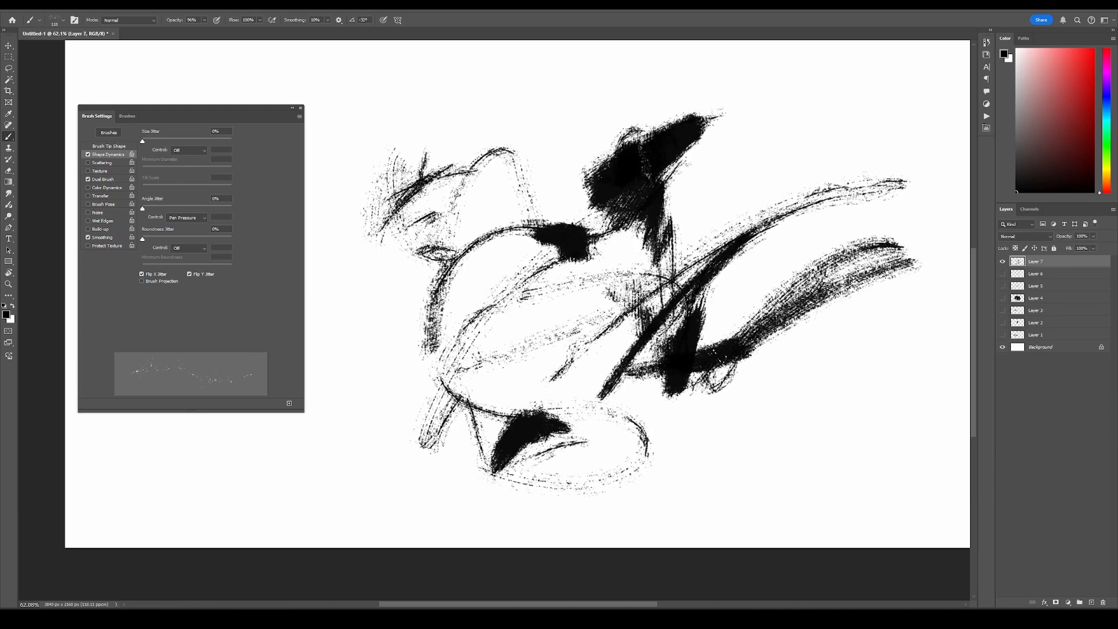
pyautogui.press('Delete')
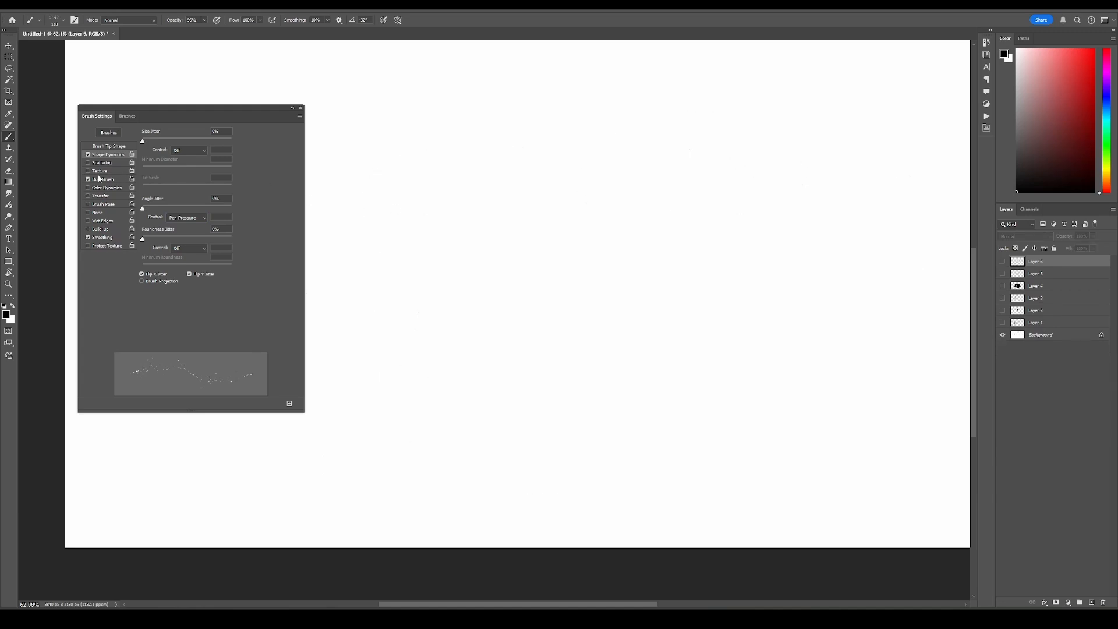
pyautogui.click(289, 403)
pyautogui.press('Escape')
pyautogui.moveTo(441, 349); pyautogui.dragTo(654, 245)
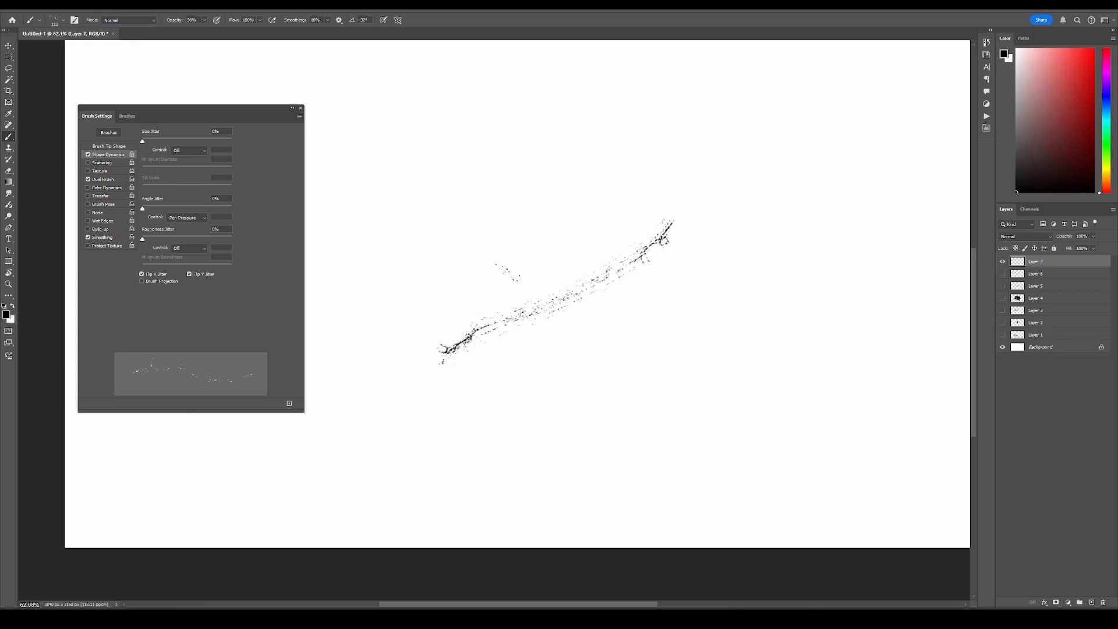
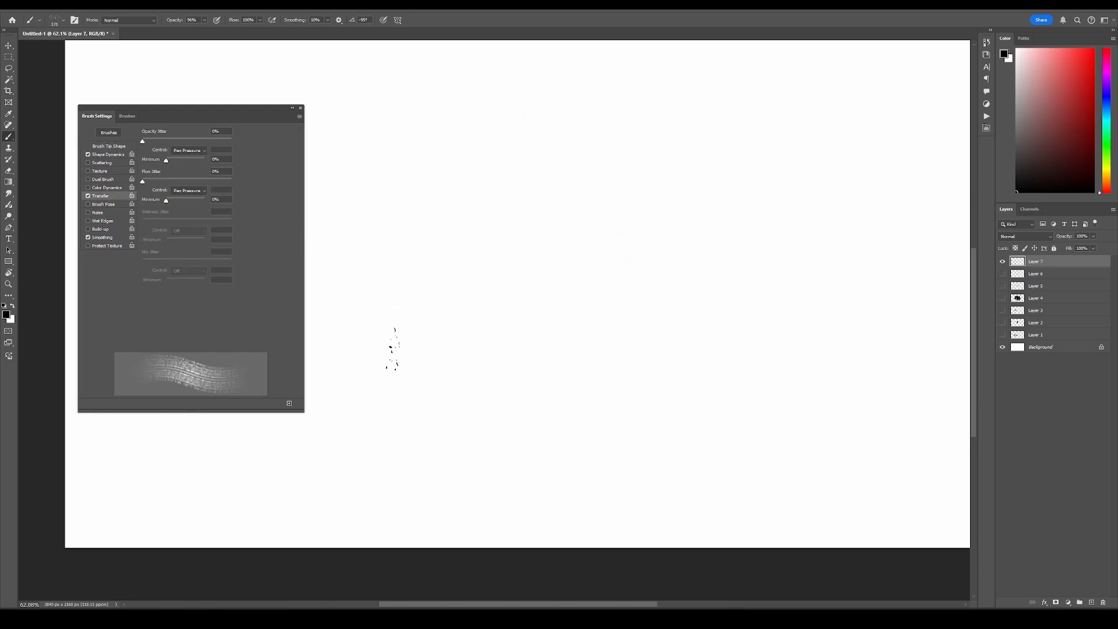
# Paint a broad bristle stroke with Transfer enabled, raise Angle Jitter to about 8%, and paint a shorter comparison stroke above it
pyautogui.moveTo(387, 350)
pyautogui.mouseDown()
pyautogui.moveTo(706, 238)
pyautogui.moveTo(731, 219)
pyautogui.moveTo(801, 210)
pyautogui.moveTo(620, 264)
pyautogui.mouseUp()
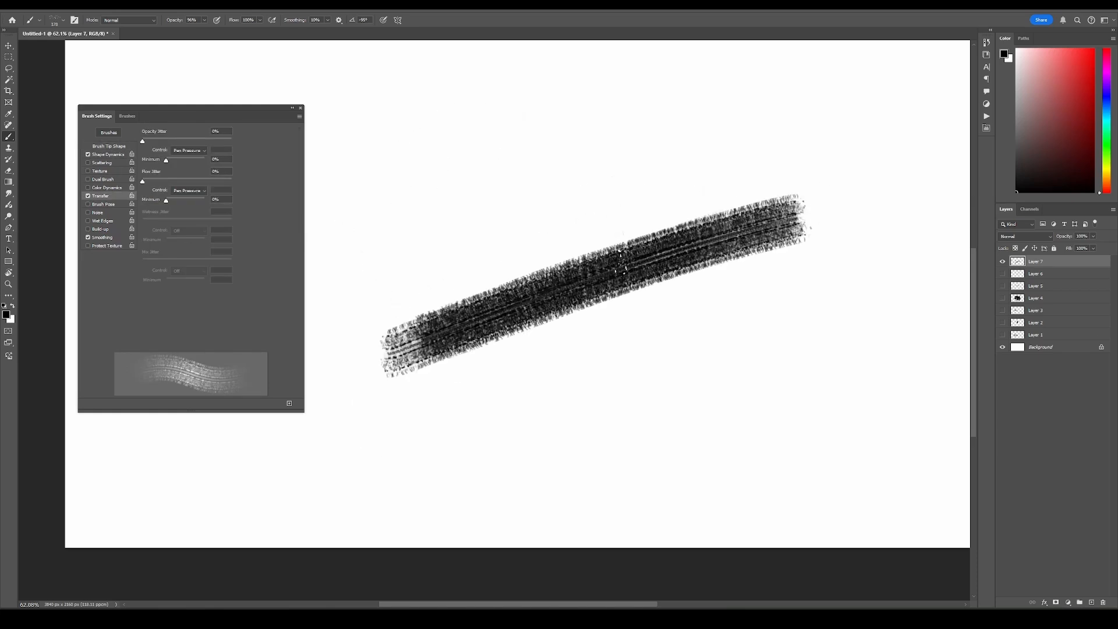
pyautogui.click(107, 154)
pyautogui.moveTo(410, 274)
pyautogui.mouseDown()
pyautogui.moveTo(638, 149)
pyautogui.moveTo(416, 274)
pyautogui.mouseUp()
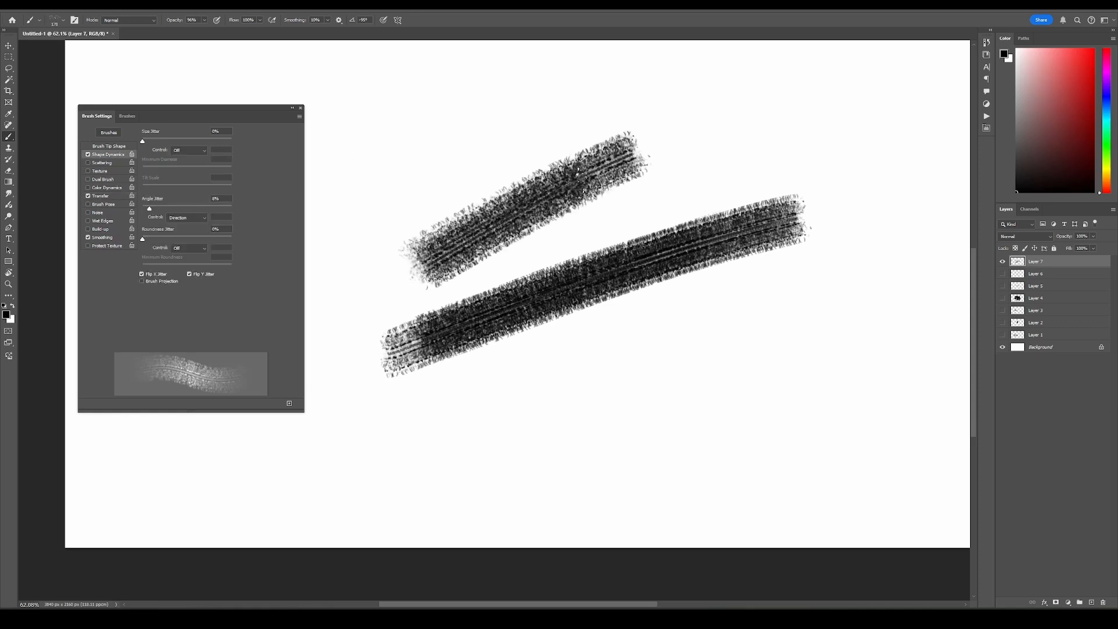
# Enable Scattering for the bristle brush and paint a dense black patch mid-canvas on Layer 7
pyautogui.click(102, 162)
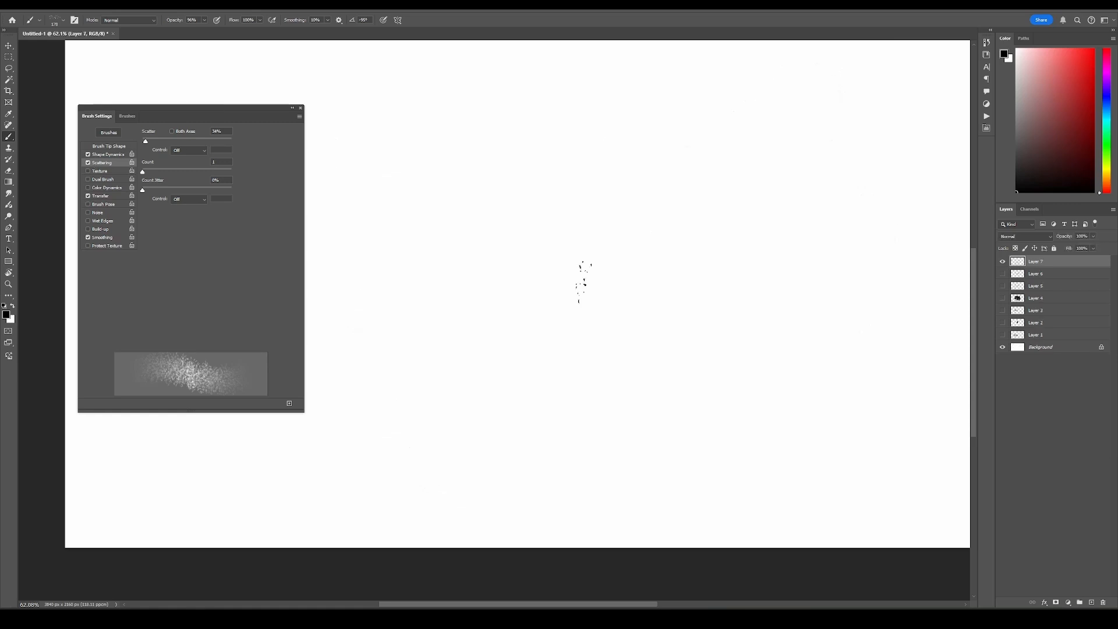
pyautogui.moveTo(582, 268)
pyautogui.mouseDown()
pyautogui.moveTo(573, 281)
pyautogui.moveTo(554, 275)
pyautogui.moveTo(618, 215)
pyautogui.mouseUp()
# Choose the Smudge tool with the new 178 px brush preset, and soften the black patch's edges all around
pyautogui.moveTo(9, 193); pyautogui.dragTo(45, 213)
pyautogui.click(44, 210)
pyautogui.rightClick(512, 279)
pyautogui.click(552, 427)
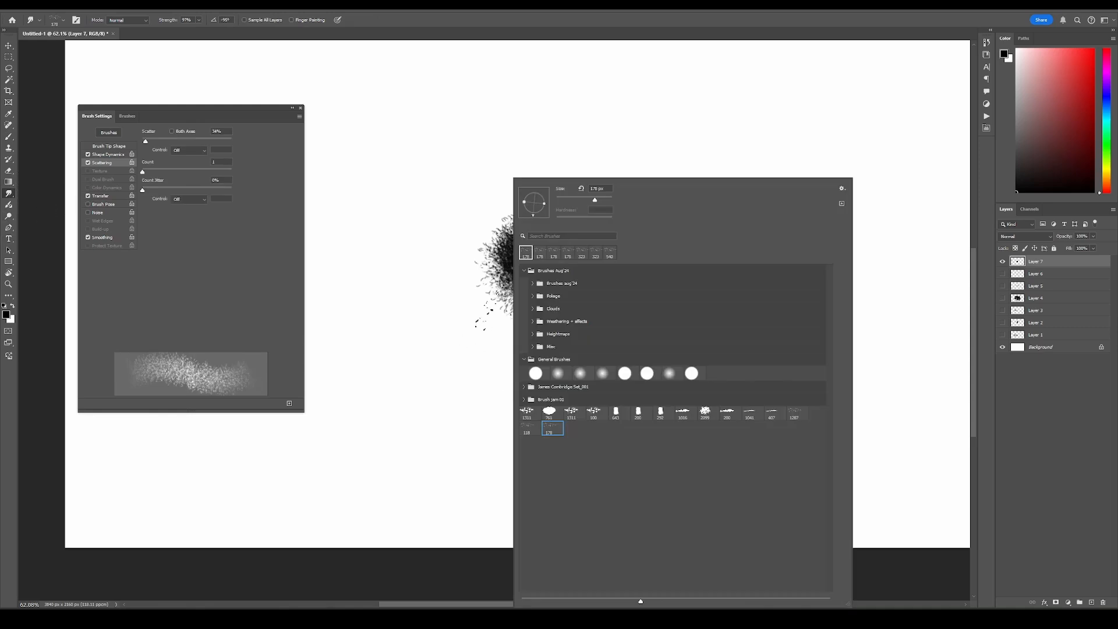
pyautogui.click(501, 304)
pyautogui.moveTo(512, 309)
pyautogui.mouseDown()
pyautogui.moveTo(608, 279)
pyautogui.moveTo(645, 199)
pyautogui.mouseUp()
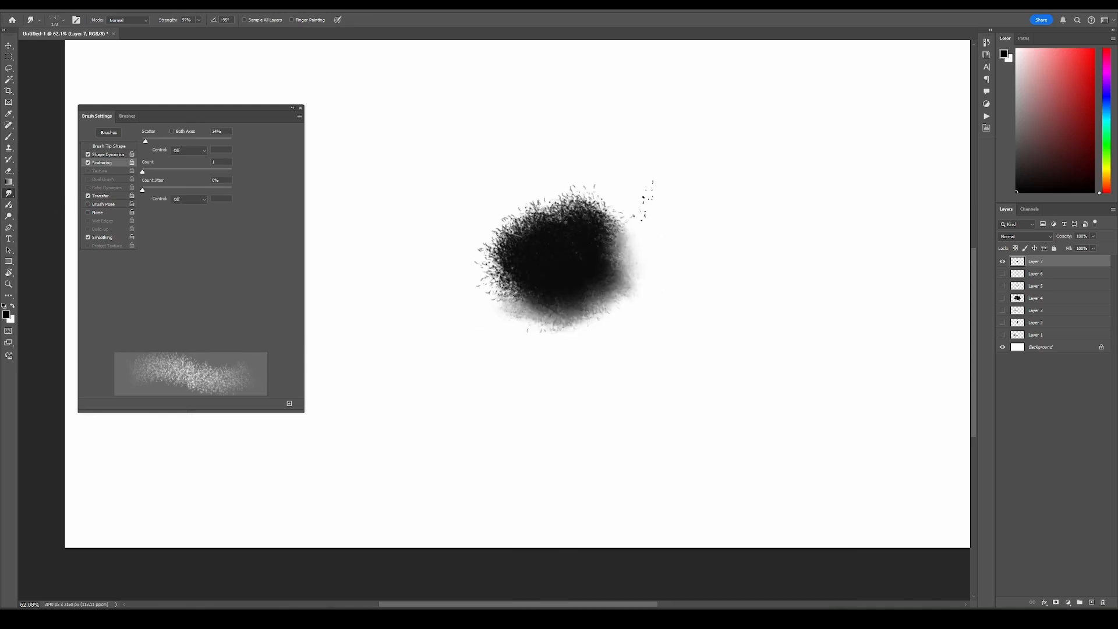
pyautogui.moveTo(560, 214)
pyautogui.mouseDown()
pyautogui.moveTo(527, 214)
pyautogui.moveTo(508, 241)
pyautogui.mouseUp()
pyautogui.moveTo(507, 311); pyautogui.dragTo(559, 274)
pyautogui.moveTo(579, 345)
pyautogui.mouseDown()
pyautogui.moveTo(575, 285)
pyautogui.moveTo(576, 333)
pyautogui.moveTo(525, 268)
pyautogui.moveTo(515, 316)
pyautogui.mouseUp()
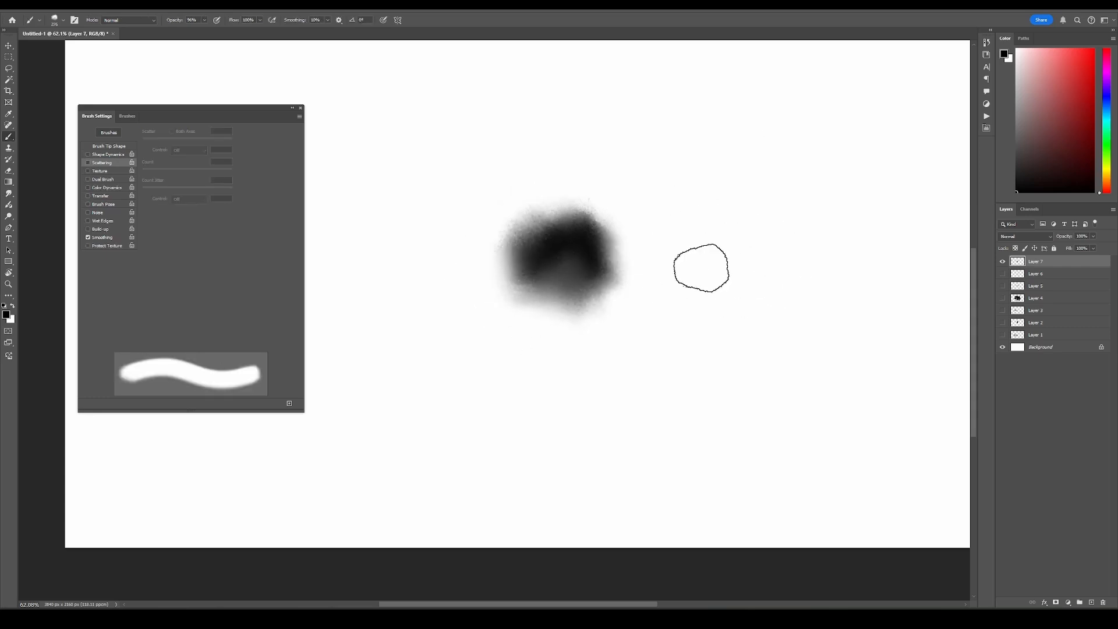
# Try the soft brush with test strokes beside the smudged patch, and undo them
pyautogui.moveTo(795, 249); pyautogui.dragTo(780, 329)
pyautogui.hotkey('ctrl', 'z')
pyautogui.moveTo(553, 403)
pyautogui.mouseDown()
pyautogui.moveTo(770, 240)
pyautogui.moveTo(562, 411)
pyautogui.mouseUp()
pyautogui.hotkey('ctrl', 'z')
pyautogui.hotkey('ctrl', 'z')
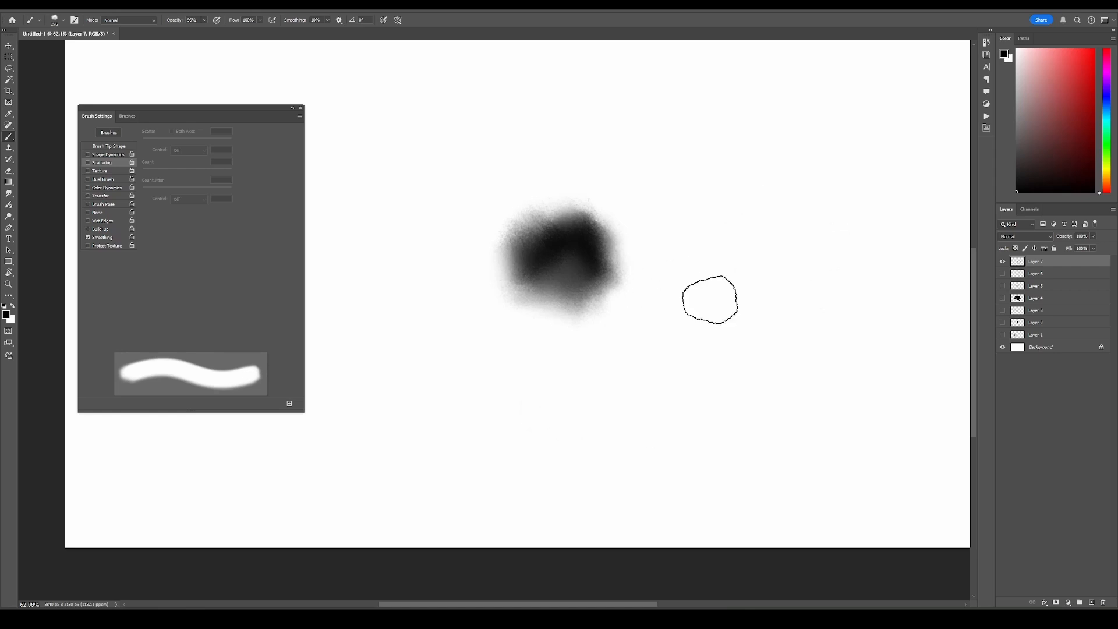
pyautogui.hotkey('ctrl', 'z')
# Test the soft brush with Transfer set to Pen Pressure for opacity and flow, and undo the last stroke
pyautogui.moveTo(622, 194); pyautogui.dragTo(524, 328)
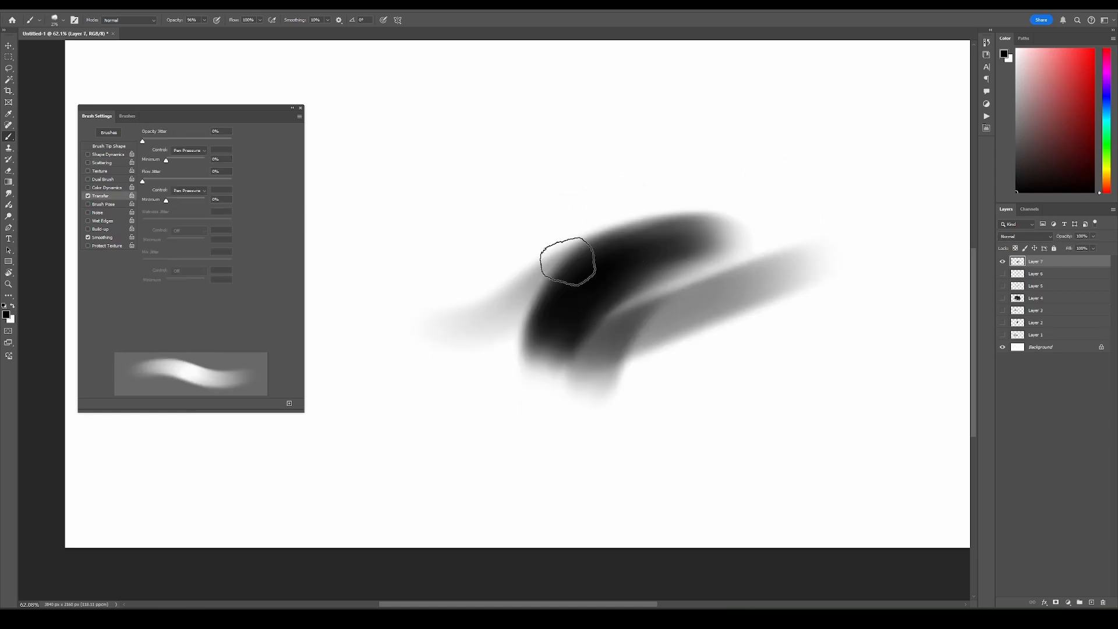
pyautogui.hotkey('ctrl', 'z')
# Flatten the soft brush tip to about 43% roundness, paint comparison strokes, and tilt the tip to about -29°
pyautogui.click(111, 150)
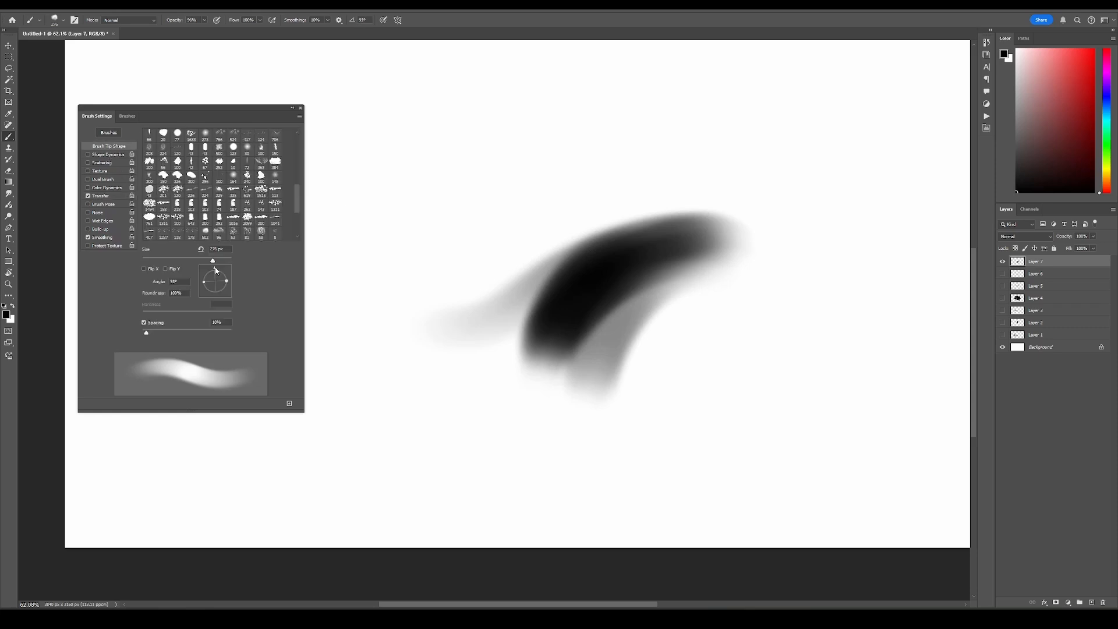
pyautogui.moveTo(215, 272)
pyautogui.mouseDown()
pyautogui.moveTo(236, 279)
pyautogui.moveTo(217, 288)
pyautogui.mouseUp()
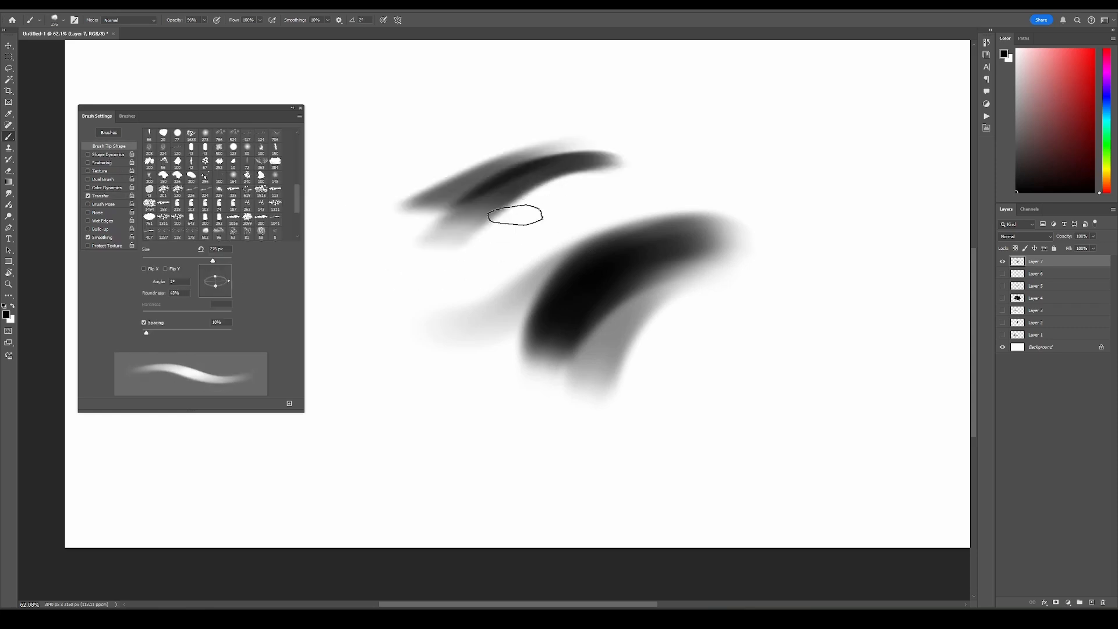
pyautogui.moveTo(539, 226); pyautogui.dragTo(421, 230)
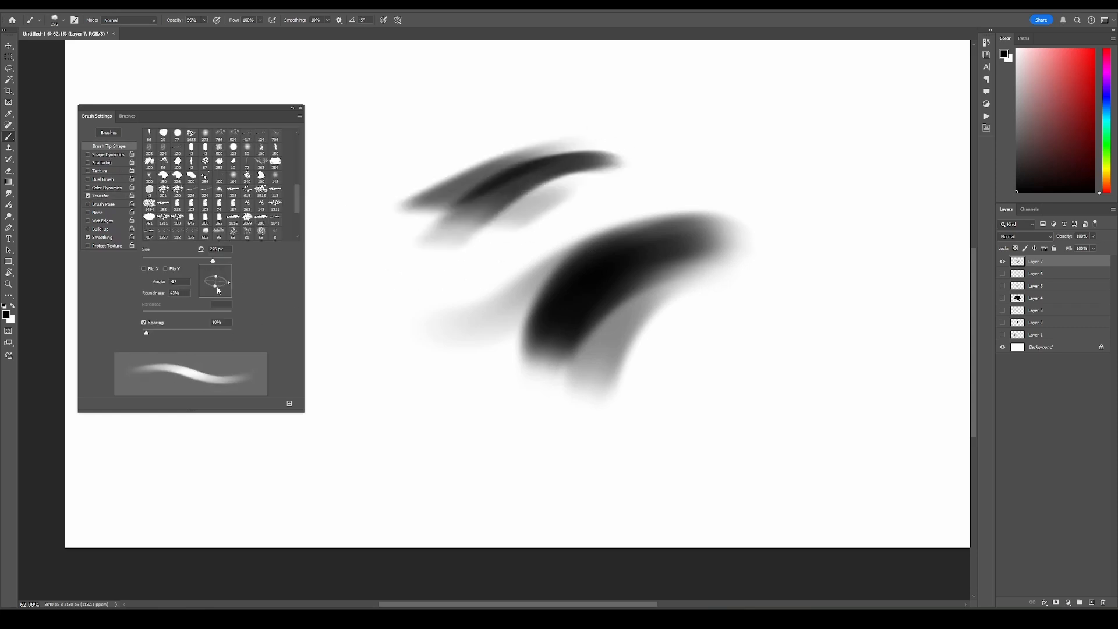
pyautogui.moveTo(217, 289); pyautogui.dragTo(217, 284)
pyautogui.moveTo(216, 285); pyautogui.dragTo(216, 287)
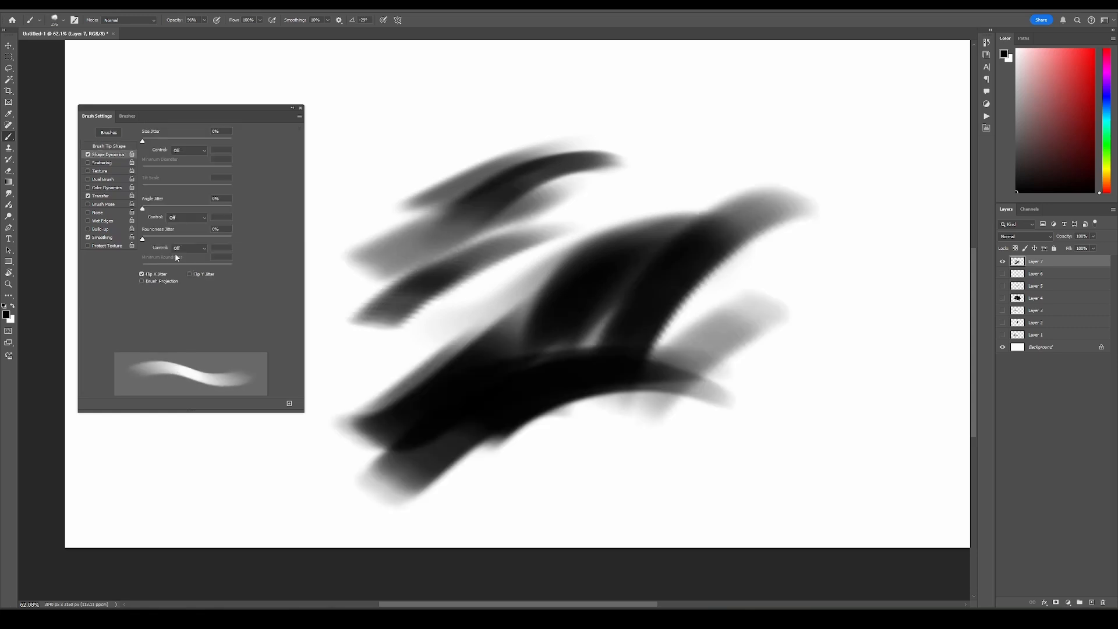
# Test the tilted soft brush with Shape Dynamics and Flip X Jitter enabled, using broad strokes across the upper canvas
pyautogui.moveTo(359, 178); pyautogui.dragTo(495, 113)
pyautogui.moveTo(689, 211)
pyautogui.mouseDown()
pyautogui.moveTo(866, 142)
pyautogui.moveTo(788, 142)
pyautogui.moveTo(582, 195)
pyautogui.mouseUp()
# Try Dual Brush in Color Burn mode with several second tips, painting comparison strokes on the cleared Layer 7
pyautogui.click(102, 179)
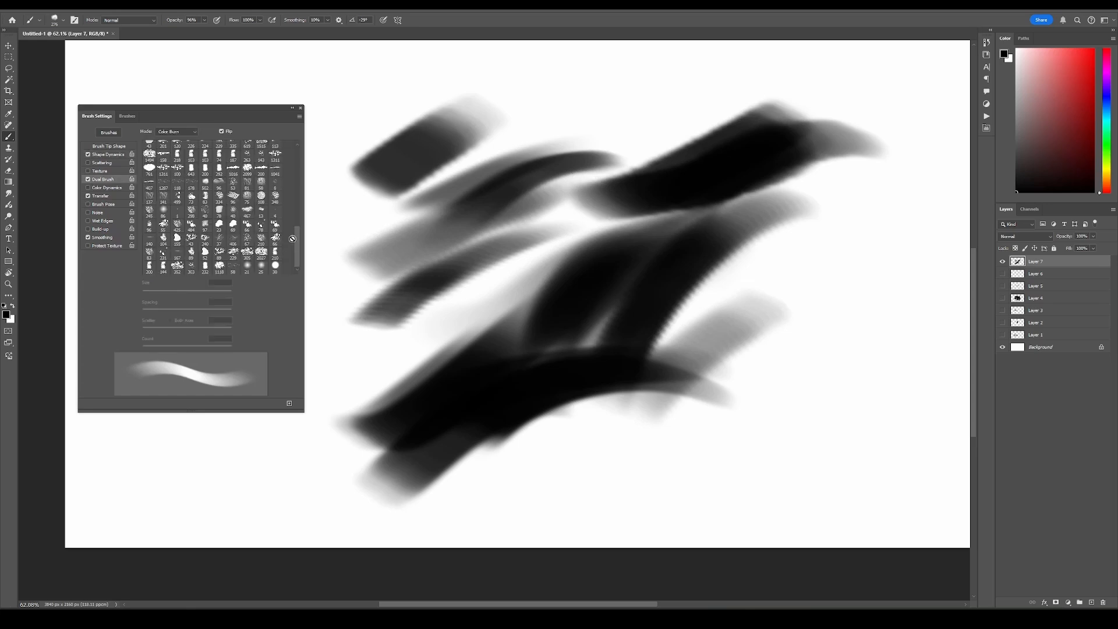
pyautogui.moveTo(150, 487); pyautogui.dragTo(294, 445)
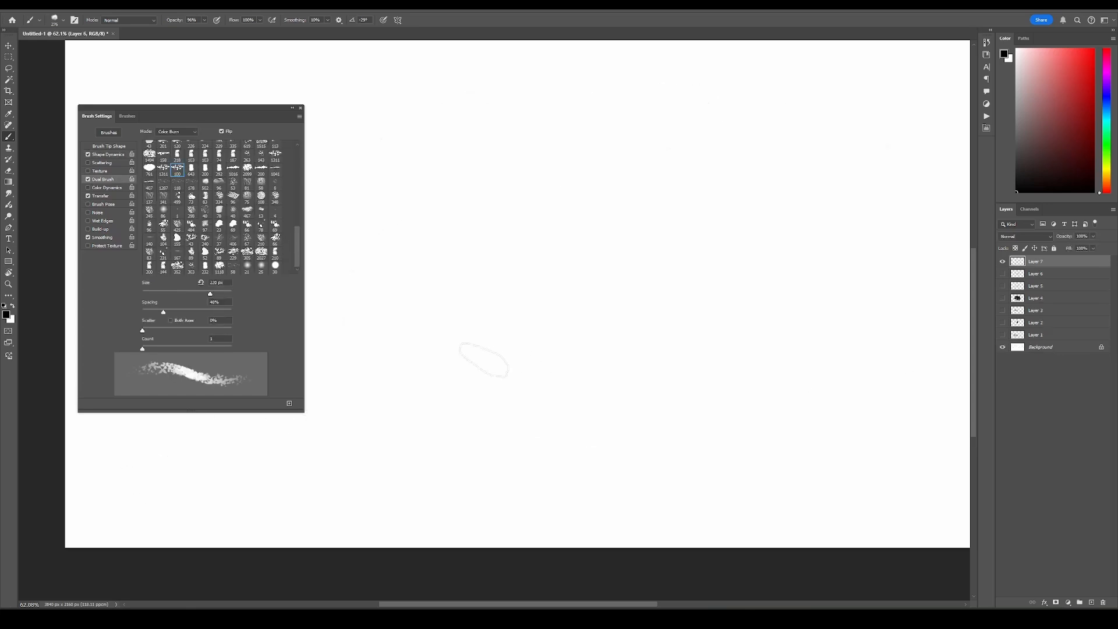
pyautogui.moveTo(717, 218); pyautogui.dragTo(353, 431)
pyautogui.moveTo(407, 233); pyautogui.dragTo(804, 154)
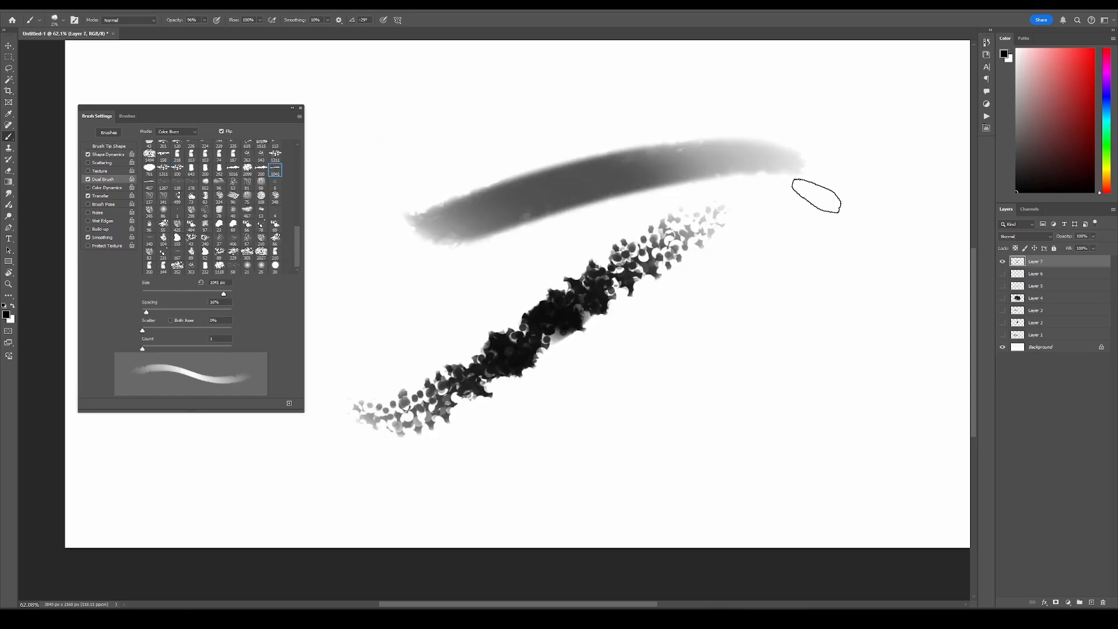
pyautogui.moveTo(839, 192); pyautogui.dragTo(524, 431)
pyautogui.moveTo(611, 137); pyautogui.dragTo(357, 247)
pyautogui.moveTo(559, 239); pyautogui.dragTo(512, 367)
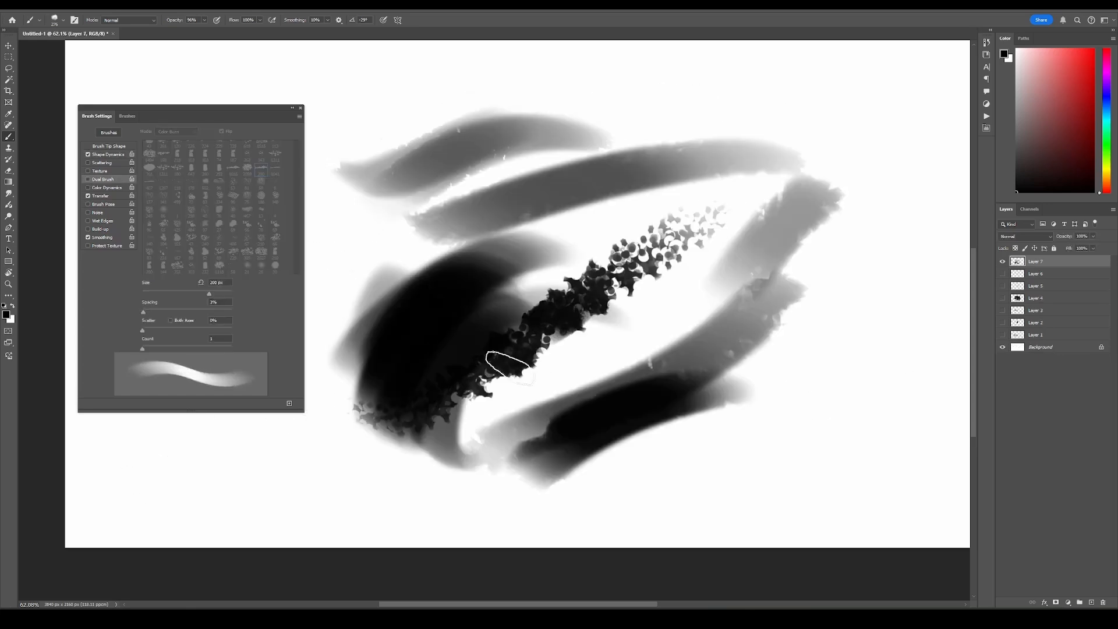
pyautogui.moveTo(600, 280); pyautogui.dragTo(408, 460)
# Disable Dual Brush and paint long curved black strokes over the textured test marks
pyautogui.click(88, 179)
pyautogui.moveTo(419, 210); pyautogui.dragTo(618, 190)
pyautogui.moveTo(407, 280); pyautogui.dragTo(786, 117)
pyautogui.moveTo(326, 484); pyautogui.dragTo(738, 443)
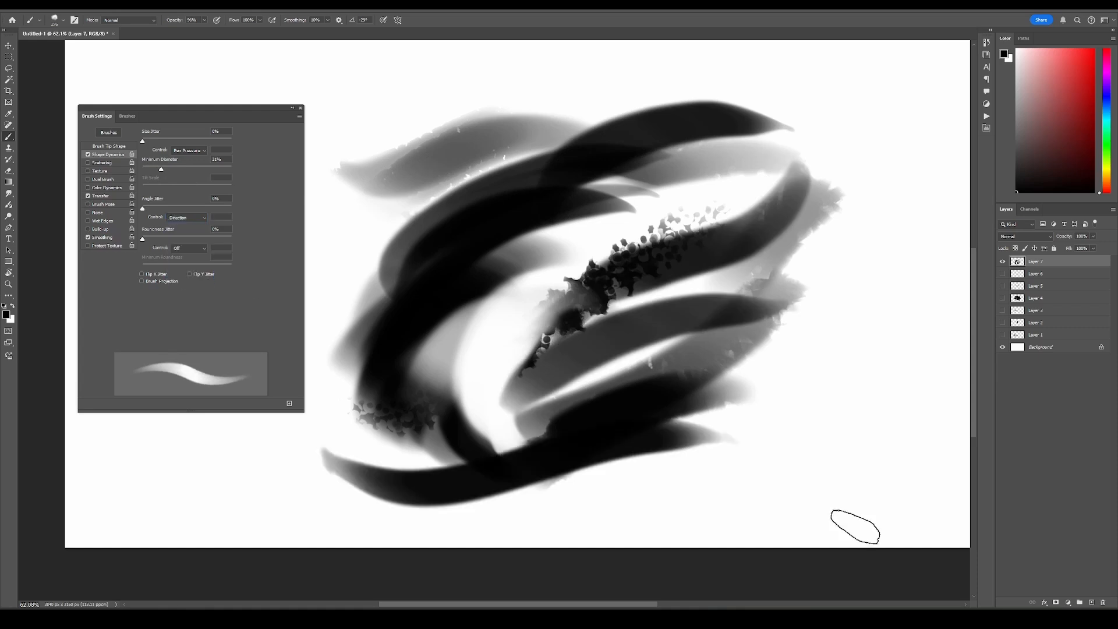
# Set the size control to Pen Pressure, lower Minimum Diameter to about 8%, and test with tapering curved strokes
pyautogui.moveTo(681, 524); pyautogui.dragTo(874, 163)
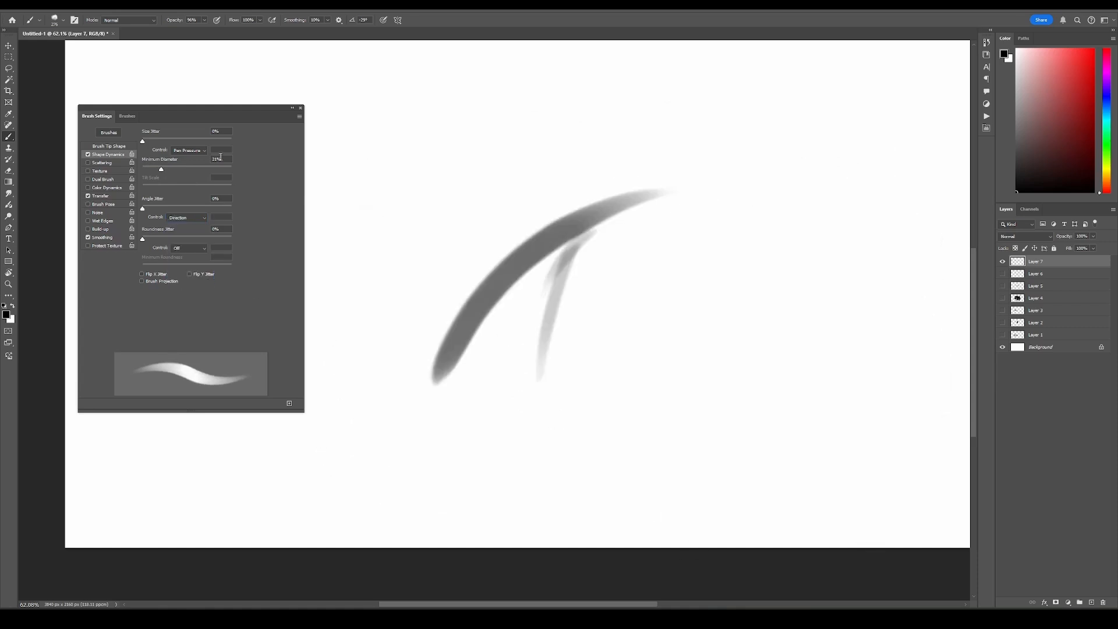
pyautogui.moveTo(569, 387); pyautogui.dragTo(806, 233)
pyautogui.moveTo(804, 192); pyautogui.dragTo(594, 357)
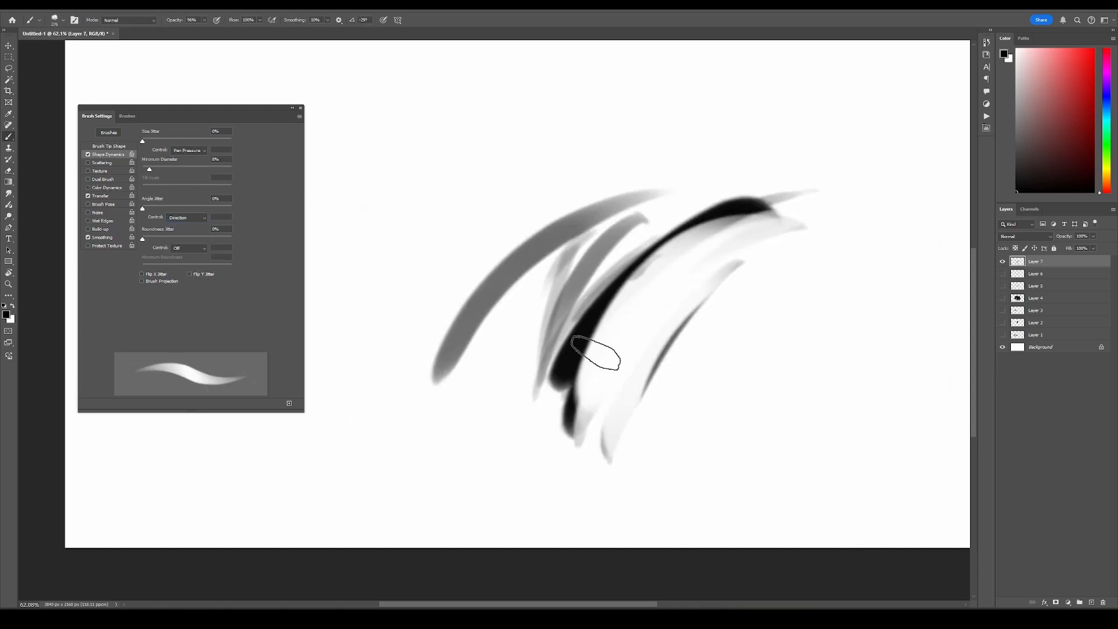
pyautogui.moveTo(798, 262)
pyautogui.mouseDown()
pyautogui.moveTo(654, 420)
pyautogui.moveTo(650, 533)
pyautogui.mouseUp()
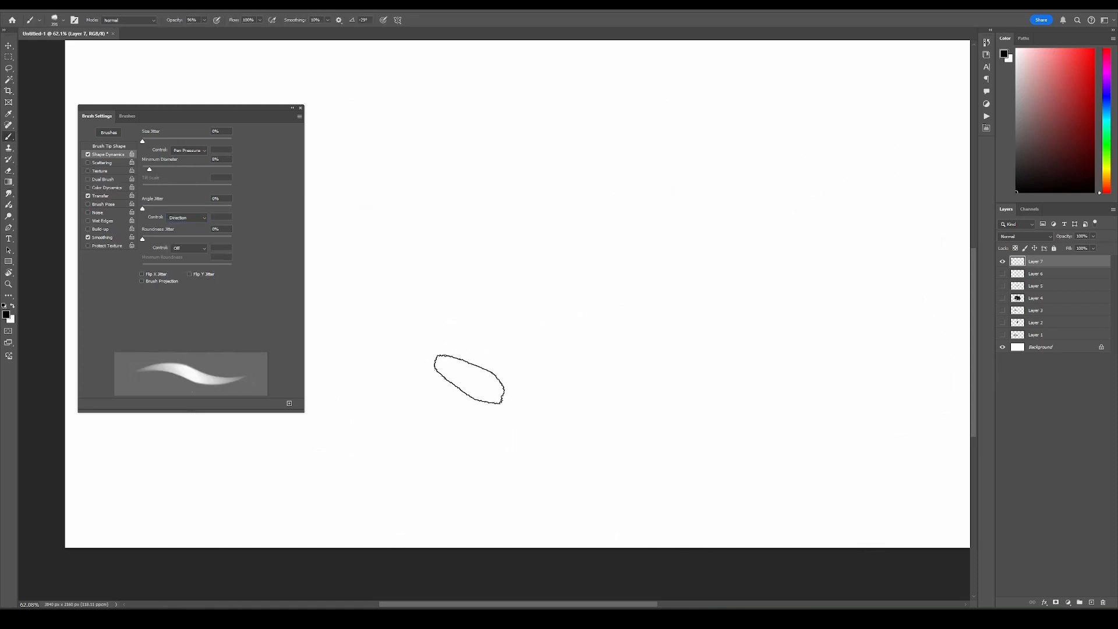
# Paint a thick S-shaped black stroke, smudge its lower edge into a grainy fade, and clear Layer 7
pyautogui.moveTo(373, 386)
pyautogui.mouseDown()
pyautogui.moveTo(435, 382)
pyautogui.moveTo(754, 224)
pyautogui.moveTo(582, 274)
pyautogui.moveTo(717, 249)
pyautogui.moveTo(662, 250)
pyautogui.mouseUp()
pyautogui.press('r')
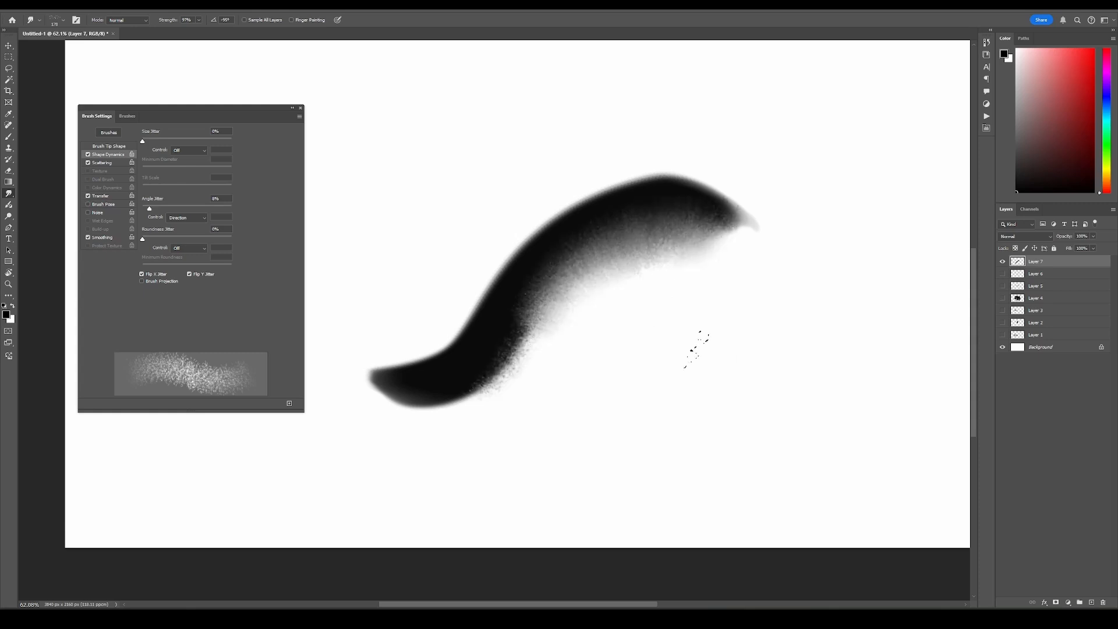
pyautogui.moveTo(697, 350); pyautogui.dragTo(538, 350)
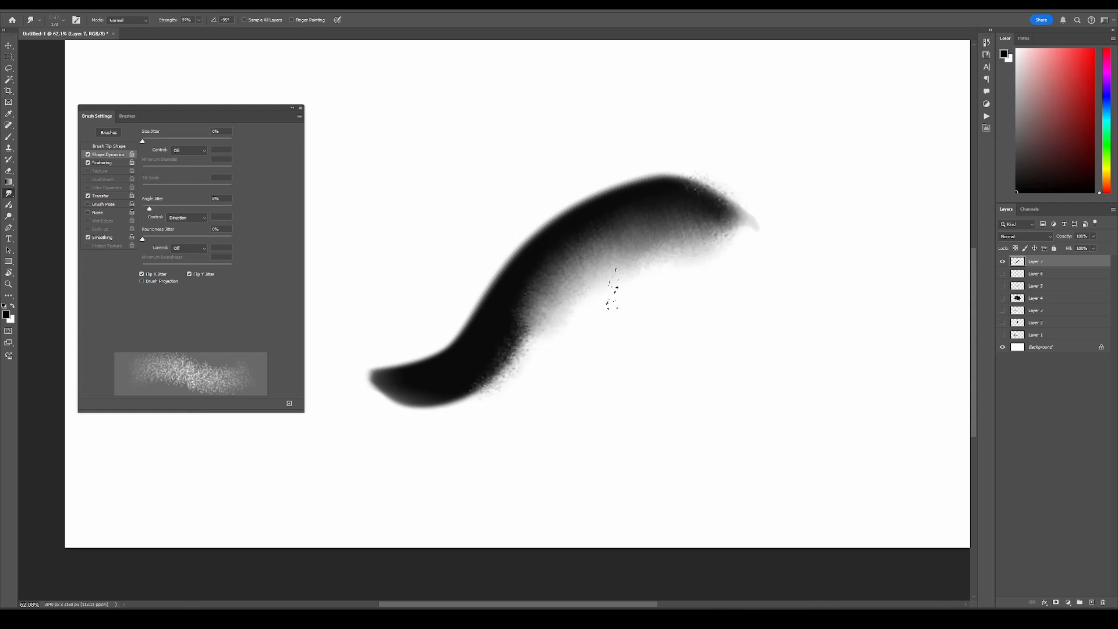
pyautogui.press('b')
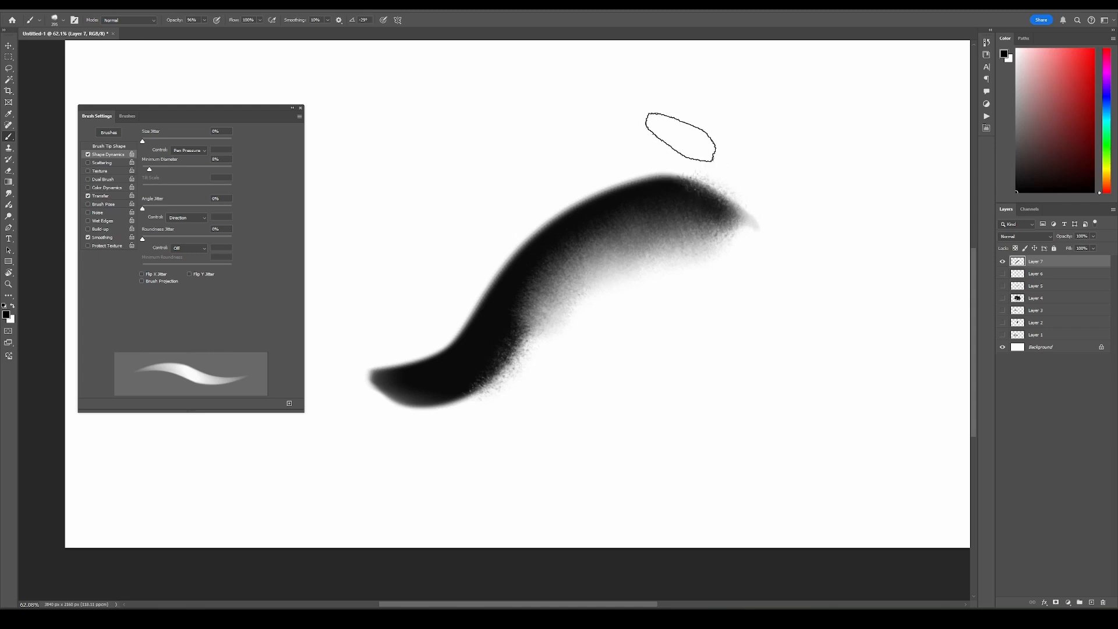
pyautogui.press('Delete')
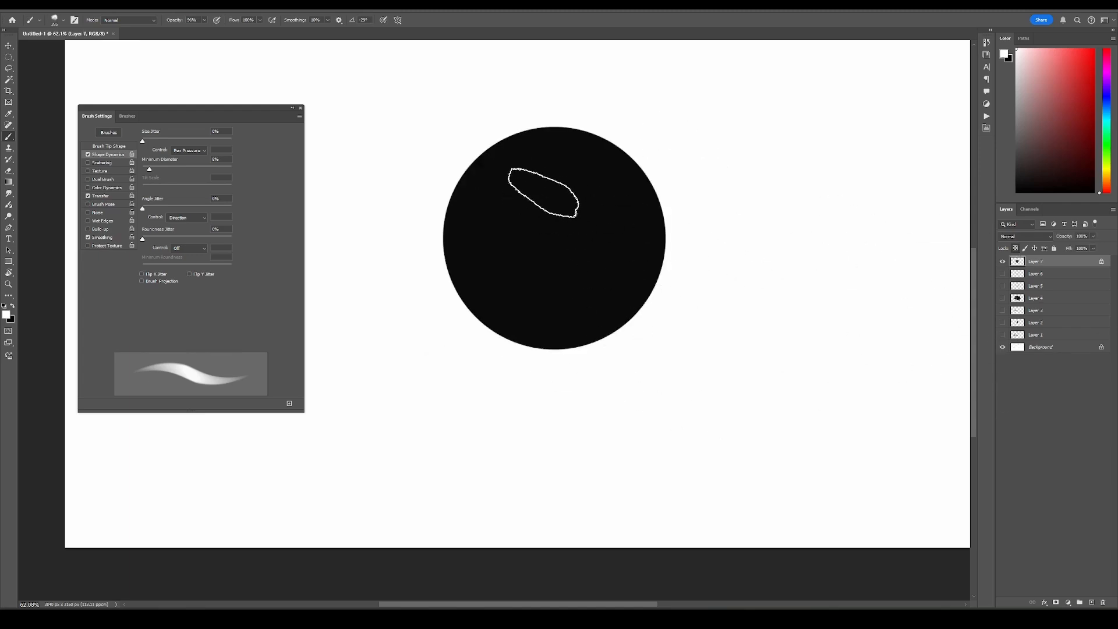
# Paint a white highlight on the upper left of the black sphere and reflected light along its lower-right rim
pyautogui.press('x')
pyautogui.moveTo(525, 200)
pyautogui.mouseDown()
pyautogui.moveTo(523, 168)
pyautogui.moveTo(512, 225)
pyautogui.mouseUp()
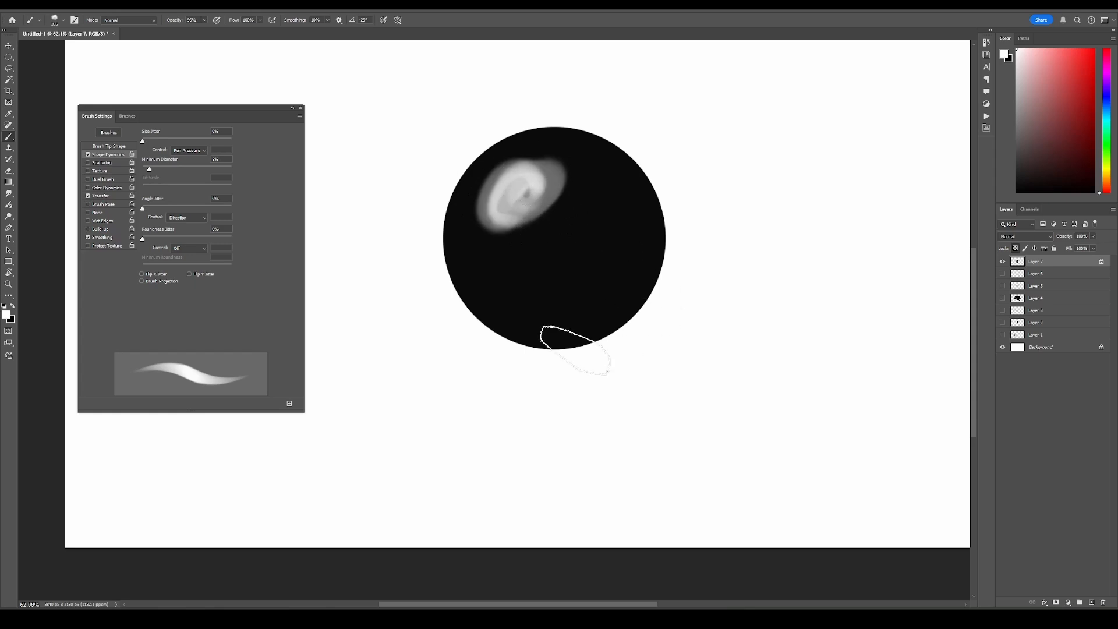
pyautogui.moveTo(575, 349); pyautogui.dragTo(656, 245)
pyautogui.moveTo(656, 163); pyautogui.dragTo(640, 302)
# Smudge the sphere's highlight, midtones and outer edge with the scattered brush to blend the shading into soft grainy transitions
pyautogui.moveTo(509, 198)
pyautogui.mouseDown()
pyautogui.moveTo(492, 215)
pyautogui.moveTo(505, 237)
pyautogui.mouseUp()
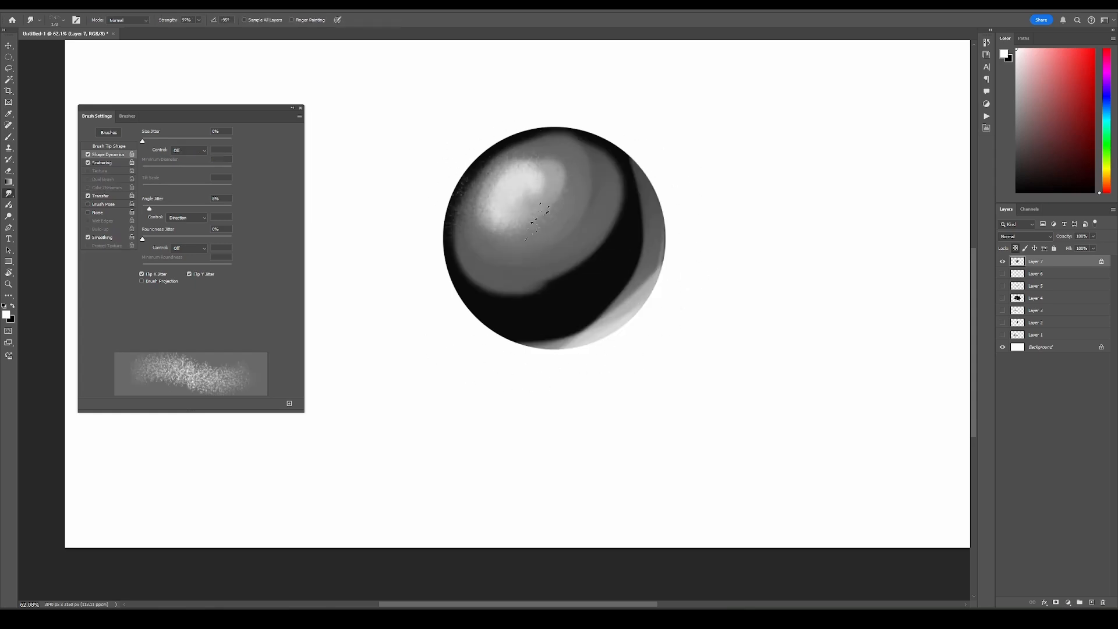
pyautogui.moveTo(537, 220)
pyautogui.mouseDown()
pyautogui.moveTo(513, 251)
pyautogui.moveTo(548, 268)
pyautogui.mouseUp()
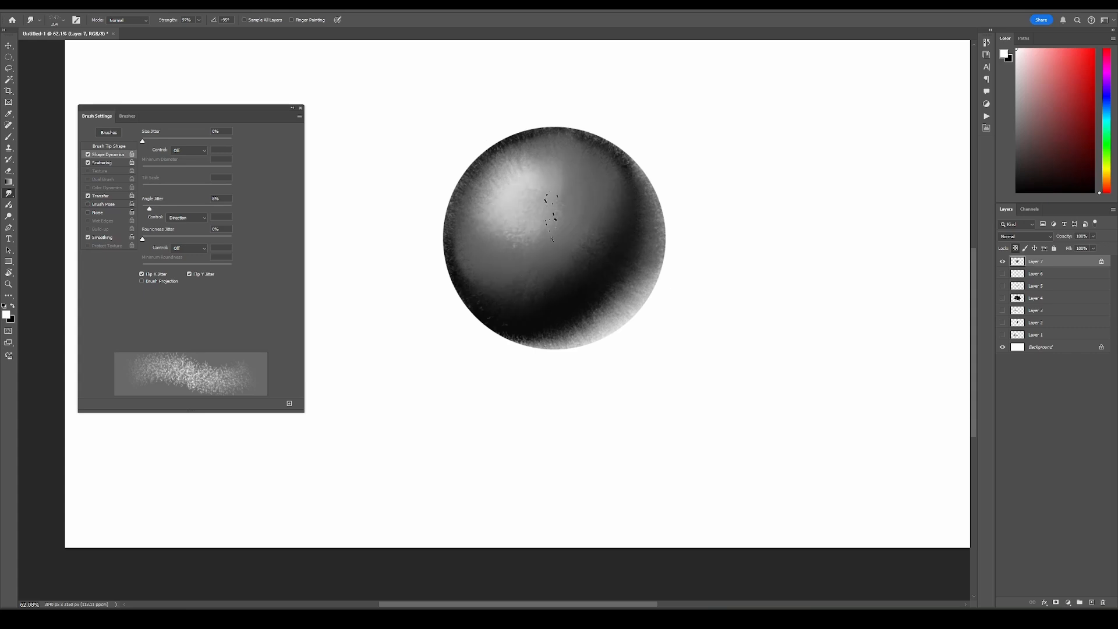
pyautogui.scroll(-2, 556, 206)
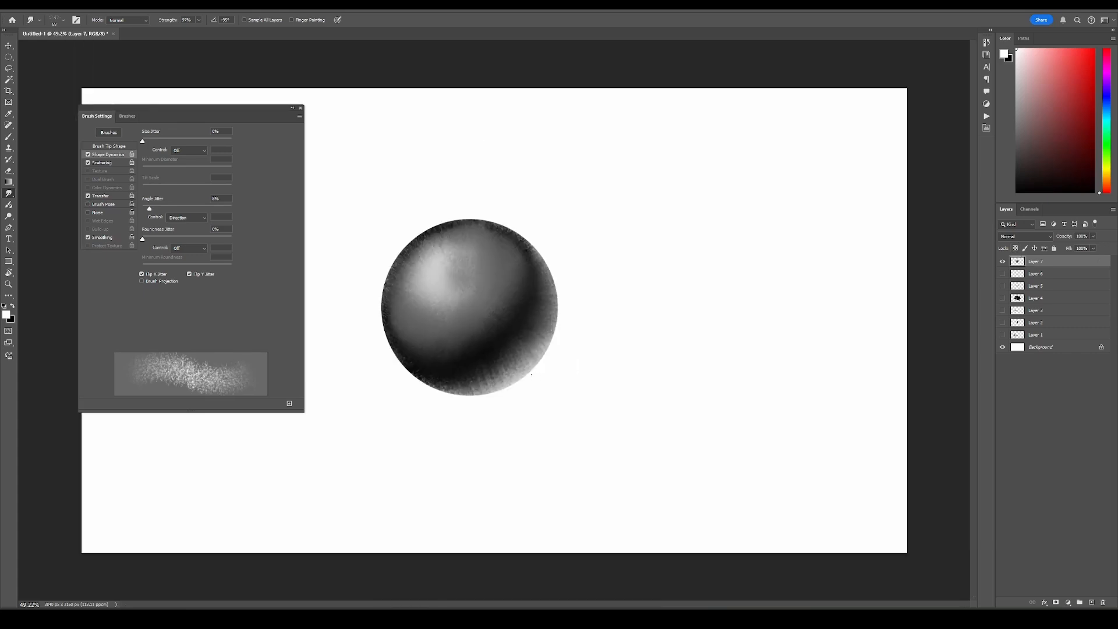
pyautogui.moveTo(536, 244); pyautogui.dragTo(553, 379)
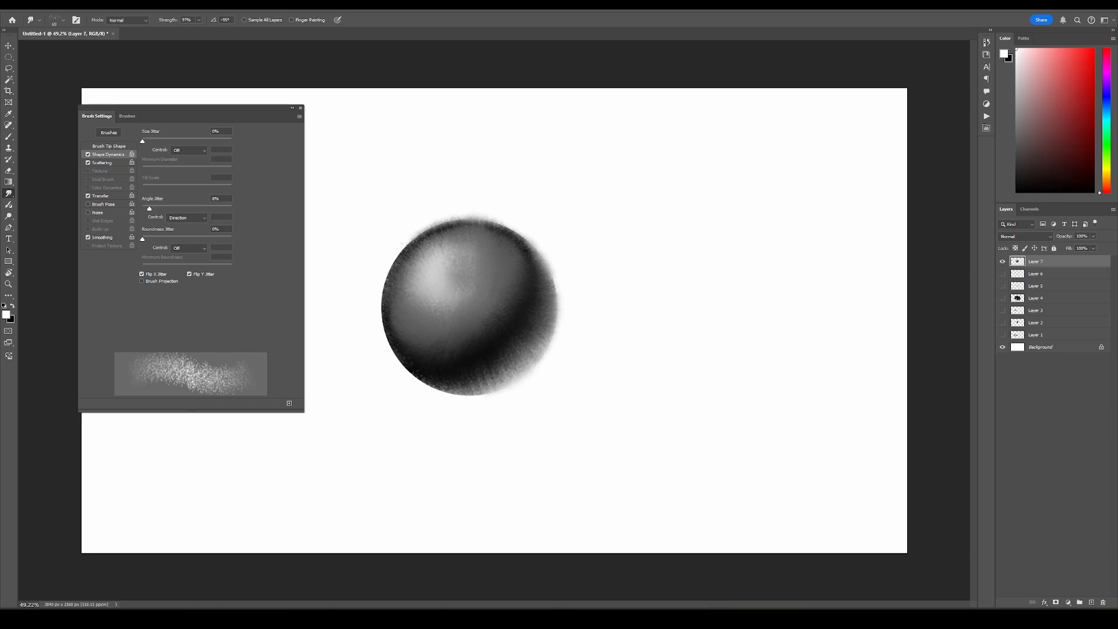
pyautogui.moveTo(401, 243); pyautogui.dragTo(478, 399)
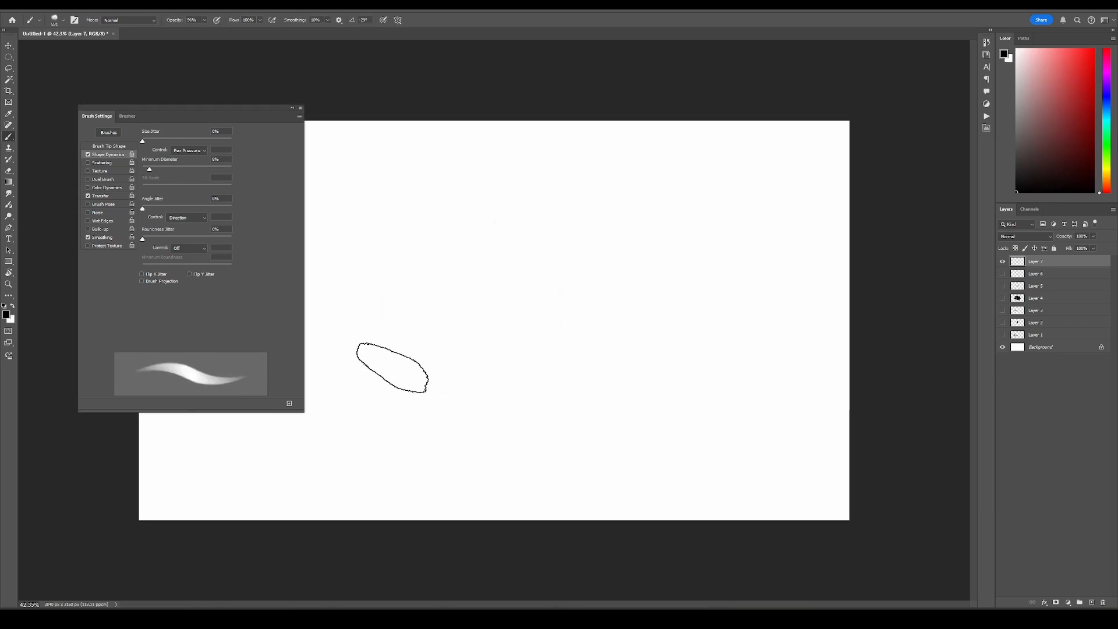
# Paint a thick black stroke and enable Dual Brush with 2% spacing and about 220% scatter for the second tip
pyautogui.moveTo(392, 368); pyautogui.dragTo(670, 262)
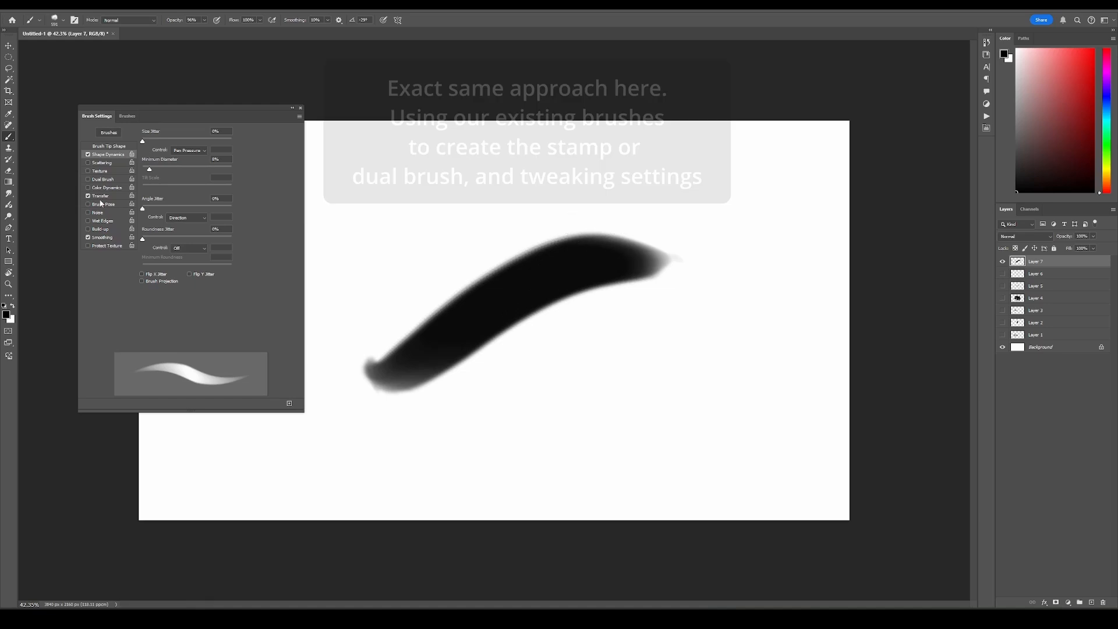
pyautogui.click(104, 179)
pyautogui.moveTo(204, 294); pyautogui.dragTo(192, 293)
pyautogui.moveTo(144, 312); pyautogui.dragTo(143, 312)
pyautogui.moveTo(143, 330); pyautogui.dragTo(162, 330)
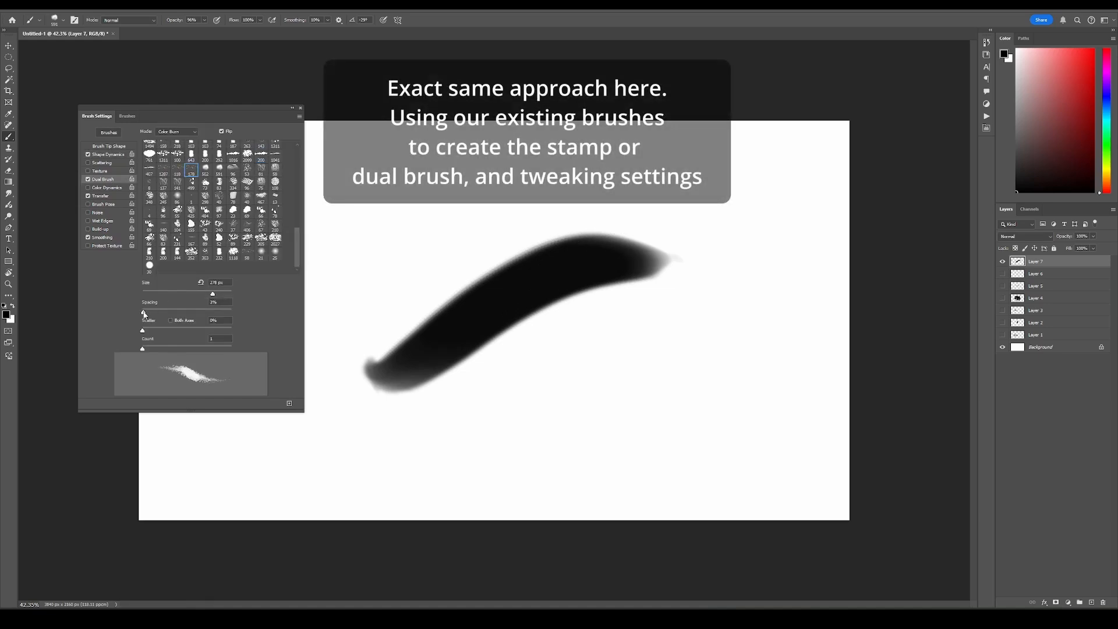
# Paint two long diagonal test strokes with the dual brush and clear Layer 7
pyautogui.moveTo(350, 244); pyautogui.dragTo(649, 163)
pyautogui.moveTo(325, 474); pyautogui.dragTo(749, 317)
pyautogui.hotkey('ctrl', 'a')
pyautogui.press('Delete')
# Paint comparison strokes across the canvas while varying the Dual Brush tip size to test finer and coarser grain
pyautogui.moveTo(386, 387); pyautogui.dragTo(690, 271)
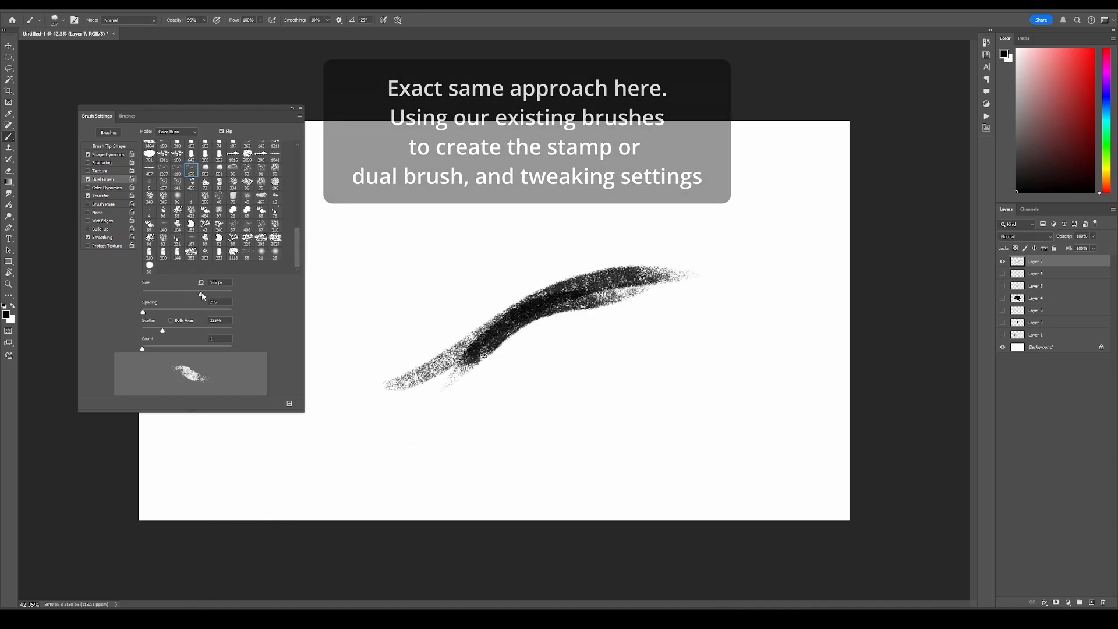
pyautogui.moveTo(344, 303); pyautogui.dragTo(527, 217)
pyautogui.moveTo(332, 364); pyautogui.dragTo(594, 201)
pyautogui.moveTo(192, 294); pyautogui.dragTo(220, 294)
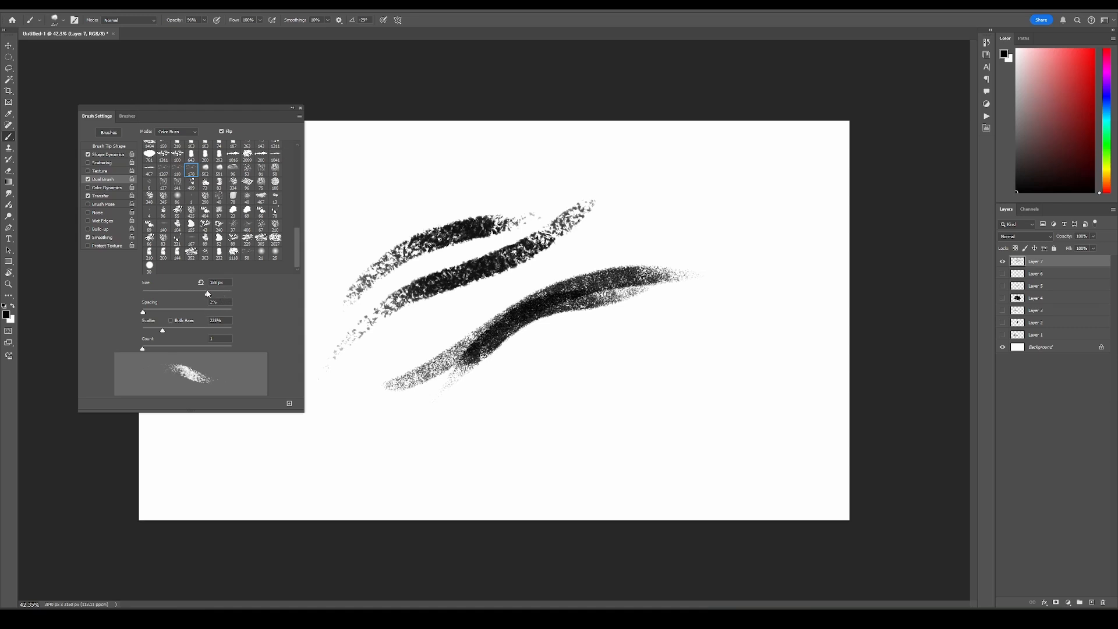
pyautogui.moveTo(374, 450)
pyautogui.mouseDown()
pyautogui.moveTo(471, 441)
pyautogui.moveTo(707, 346)
pyautogui.moveTo(694, 389)
pyautogui.moveTo(510, 459)
pyautogui.mouseUp()
pyautogui.moveTo(661, 434); pyautogui.dragTo(743, 233)
pyautogui.moveTo(741, 166); pyautogui.dragTo(644, 242)
# Reduce the brush size and clear all test strokes from Layer 7
pyautogui.press('[')
pyautogui.press('[')
pyautogui.press('[')
pyautogui.hotkey('ctrl', 'a')
pyautogui.press('Delete')
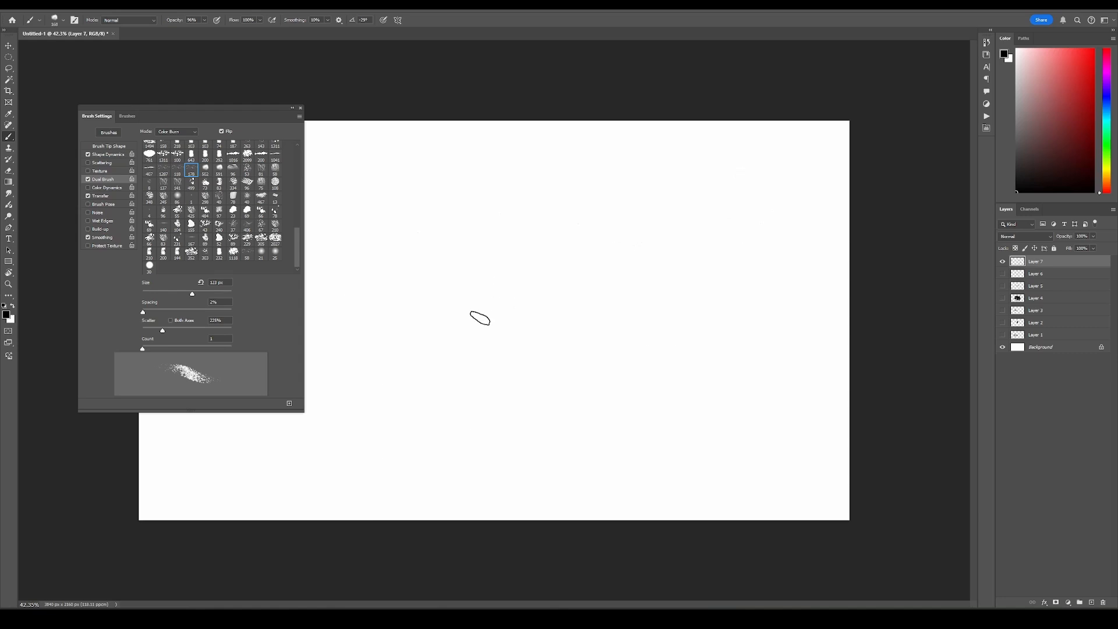
# Paint several thin curved black strokes with grainy tapered ends using the smaller dual brush
pyautogui.moveTo(353, 372)
pyautogui.mouseDown()
pyautogui.moveTo(502, 309)
pyautogui.moveTo(618, 289)
pyautogui.mouseUp()
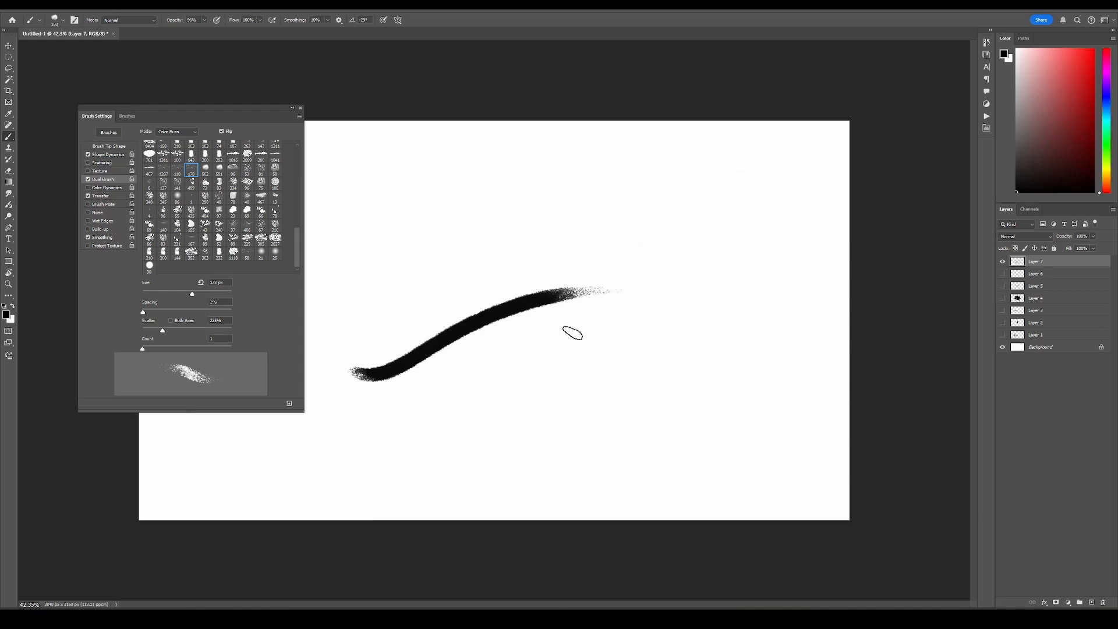
pyautogui.moveTo(366, 298); pyautogui.dragTo(573, 228)
pyautogui.moveTo(703, 248); pyautogui.dragTo(460, 449)
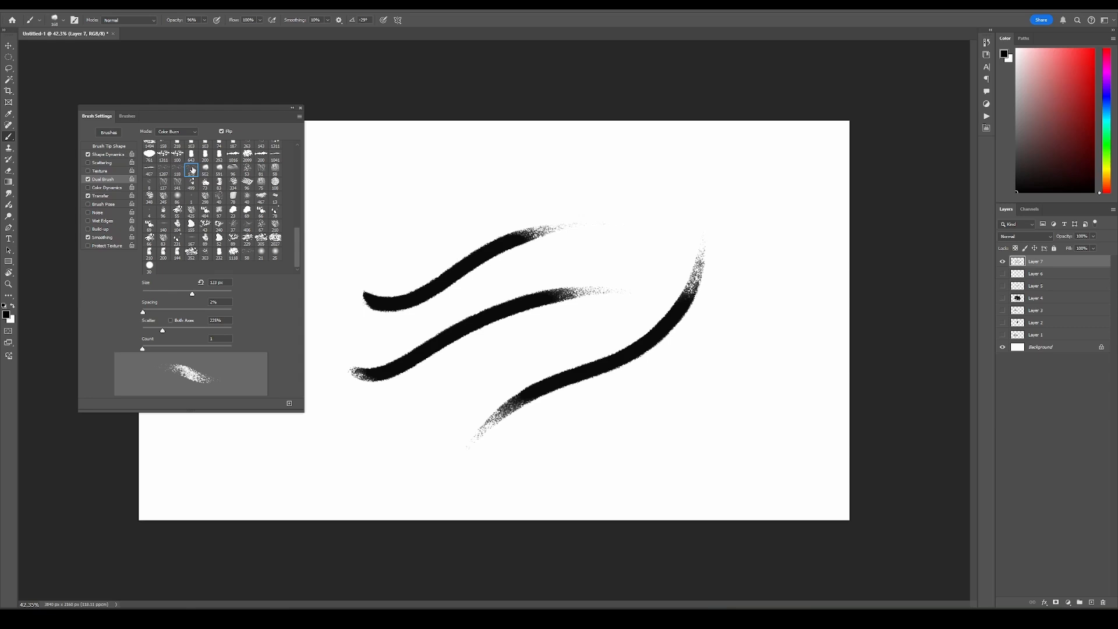
pyautogui.moveTo(451, 301); pyautogui.dragTo(617, 233)
pyautogui.moveTo(751, 256); pyautogui.dragTo(577, 434)
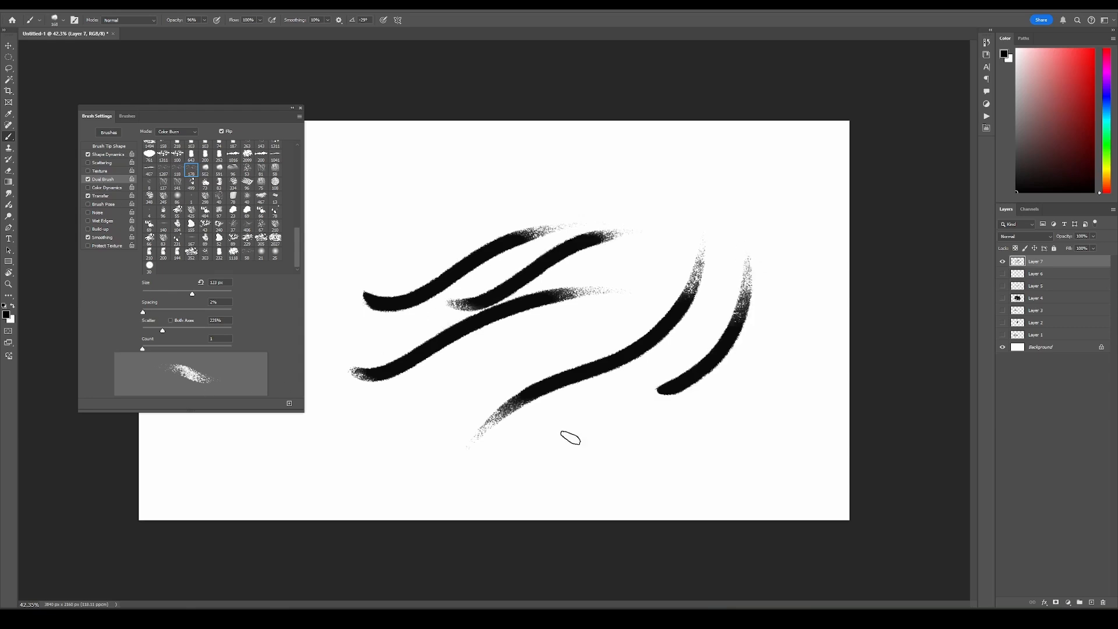
pyautogui.moveTo(622, 403); pyautogui.dragTo(674, 339)
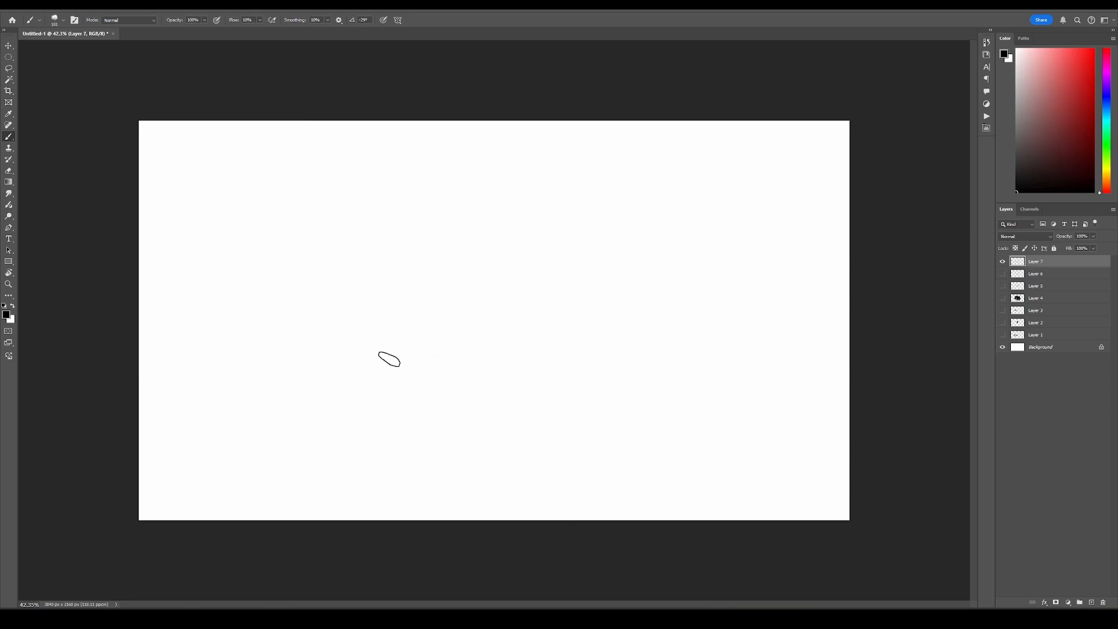
# Create a new brush group in the brush presets for the second custom set
pyautogui.rightClick(350, 302)
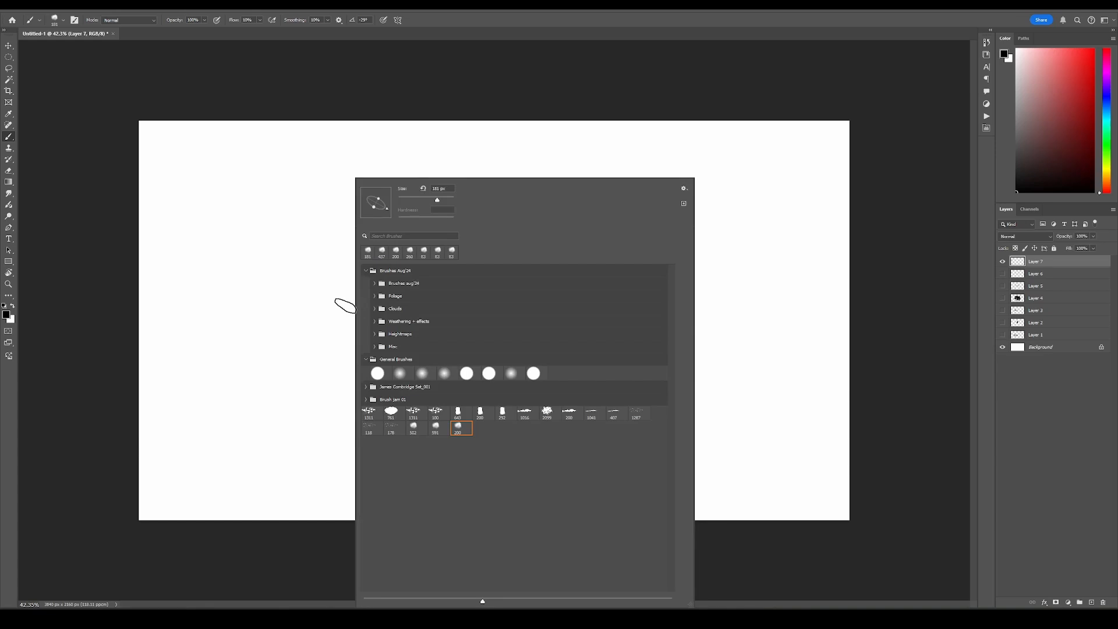
pyautogui.click(301, 336)
pyautogui.rightClick(381, 286)
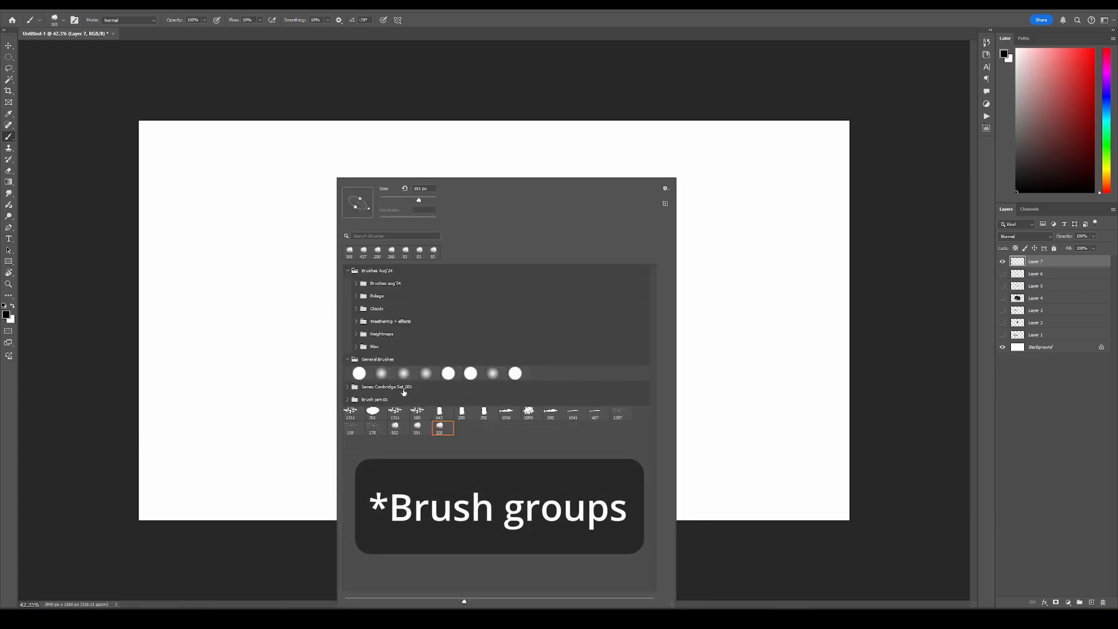
pyautogui.click(665, 189)
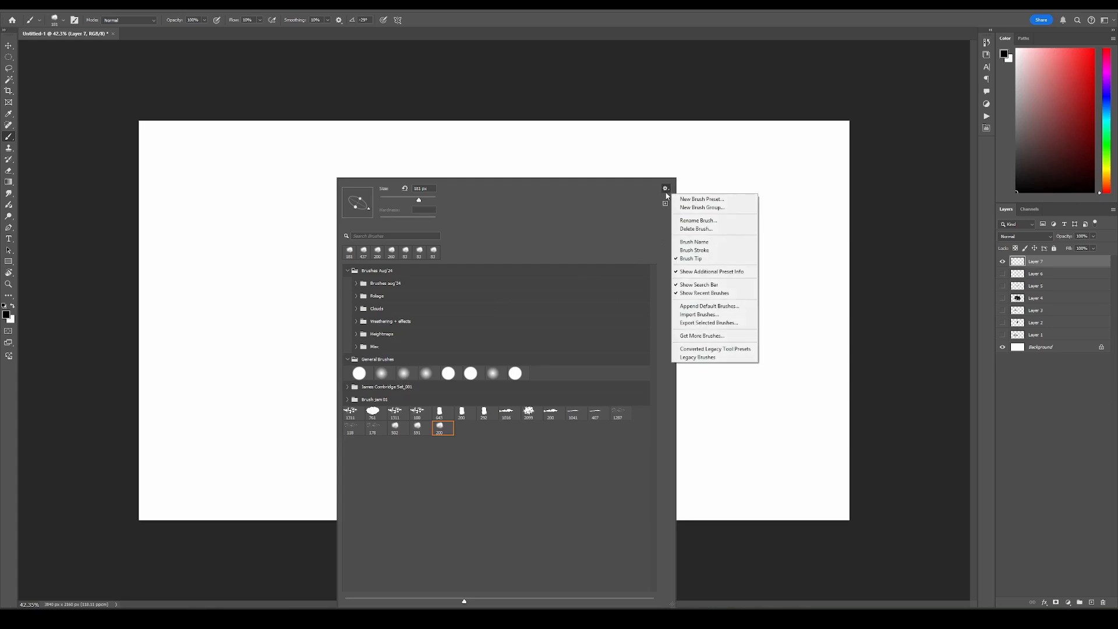
pyautogui.click(710, 211)
pyautogui.click(638, 190)
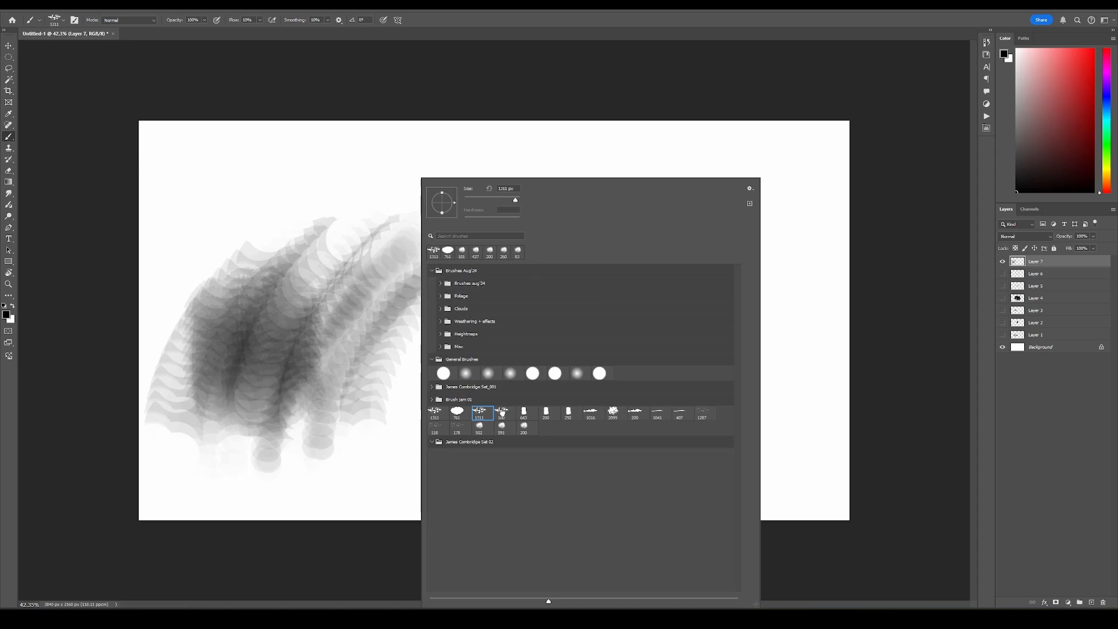
# Test the wide horizontal stamp presets with sweeping diagonal strokes on Layer 7
pyautogui.click(361, 420)
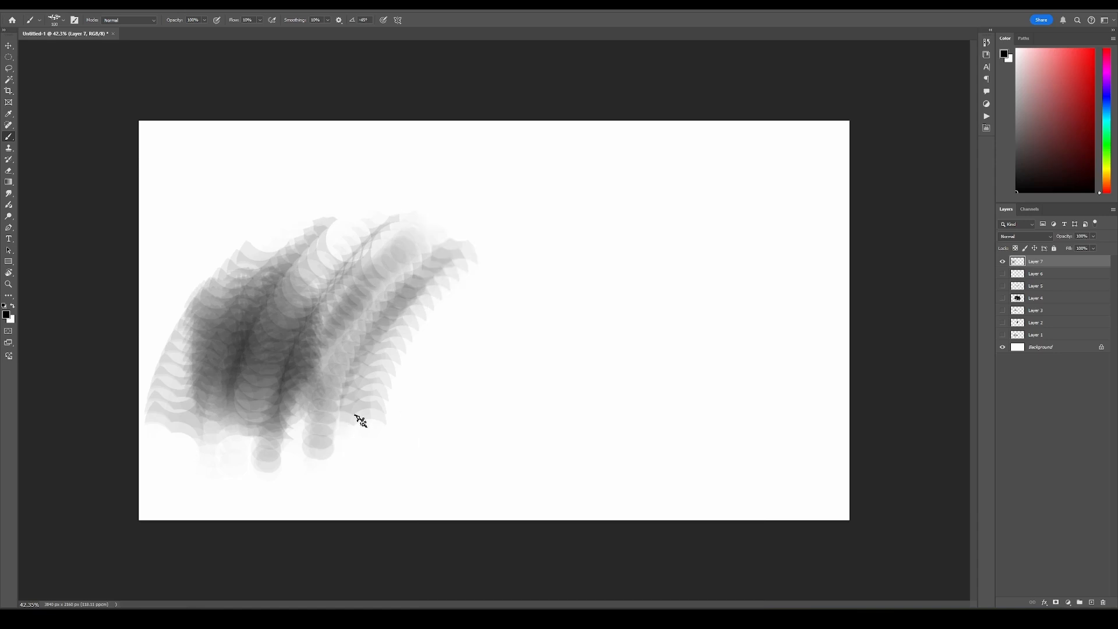
pyautogui.moveTo(342, 425); pyautogui.dragTo(544, 309)
pyautogui.rightClick(544, 309)
pyautogui.moveTo(416, 427); pyautogui.dragTo(641, 287)
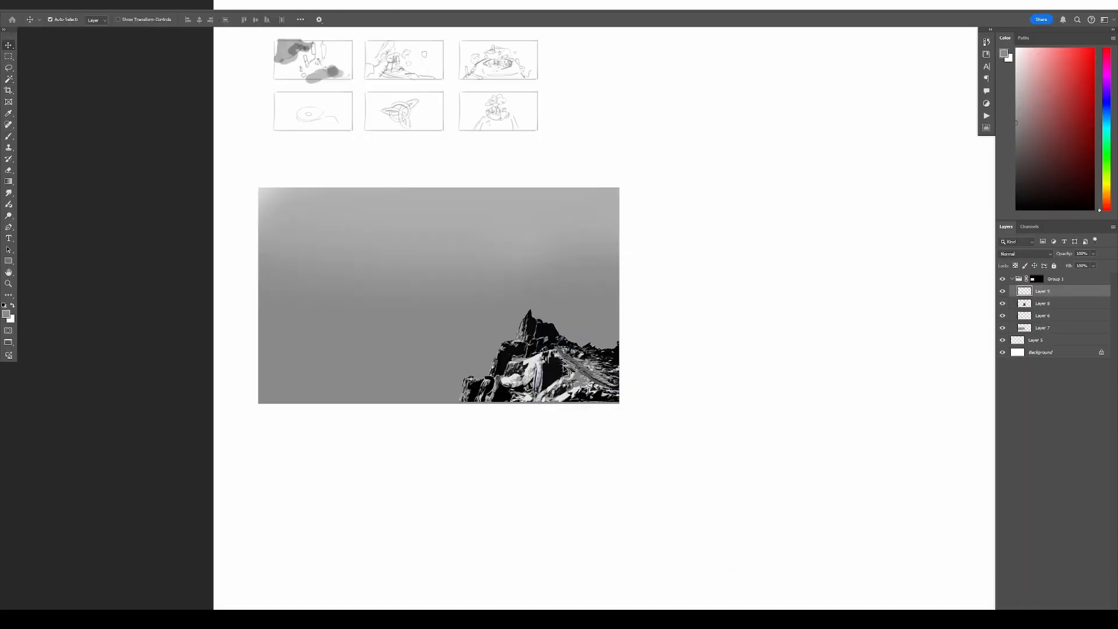
# Expand the second custom brush group and choose one of its presets for painting the rocky landscape sketch
pyautogui.rightClick(524, 343)
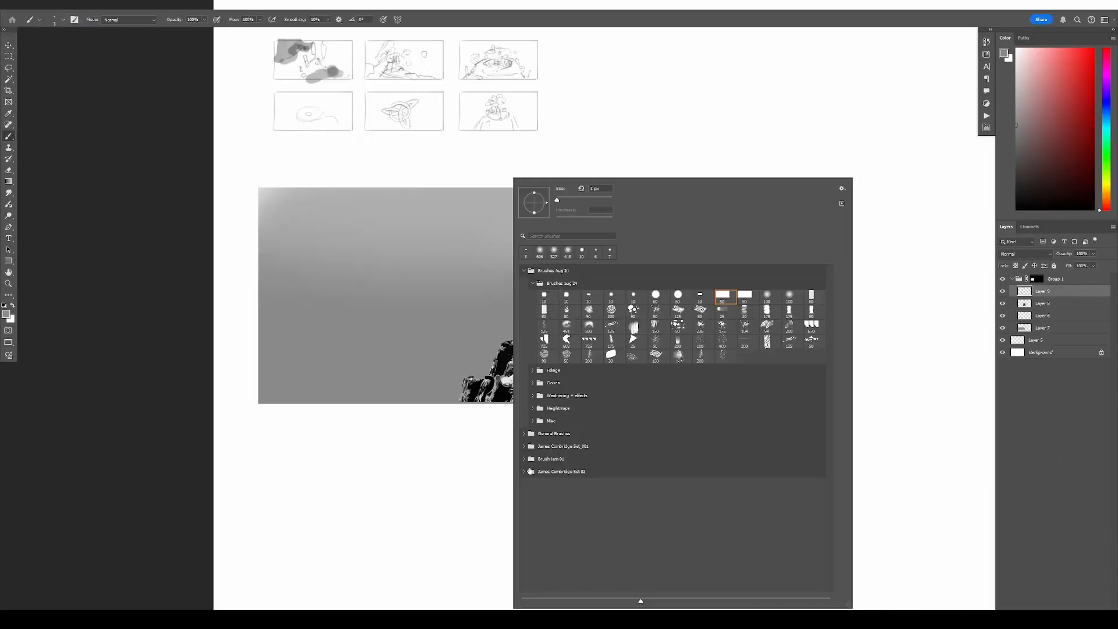
pyautogui.click(530, 471)
pyautogui.doubleClick(565, 482)
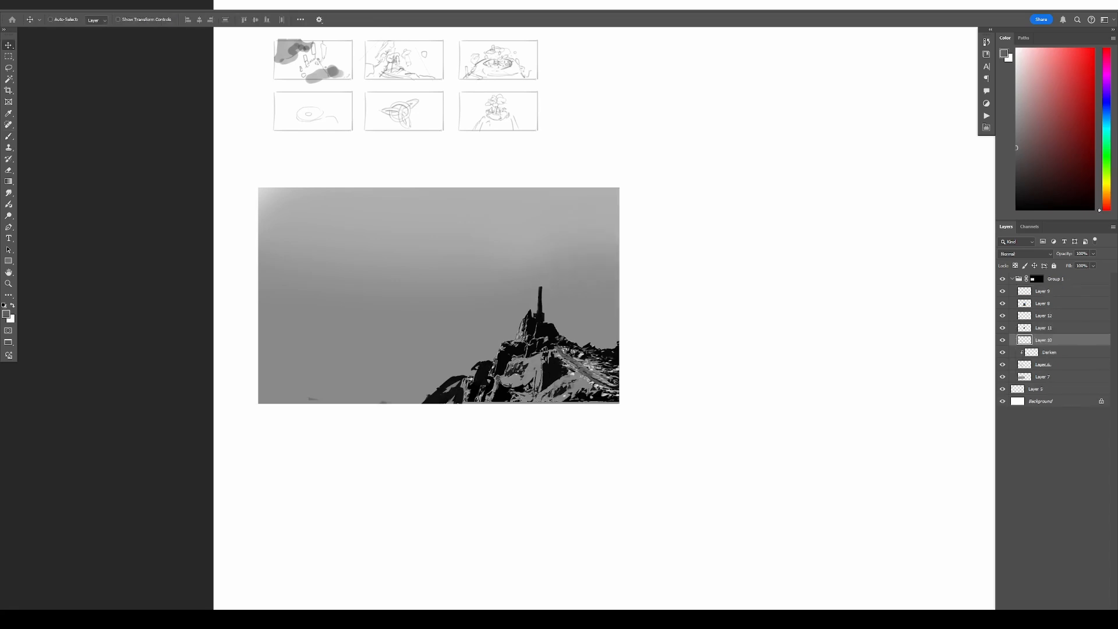
# Paint black tree branches above the rocky peak on Layer 10 and move that layer to the top of the group
pyautogui.press('b')
pyautogui.press('d')
pyautogui.moveTo(552, 260); pyautogui.dragTo(540, 298)
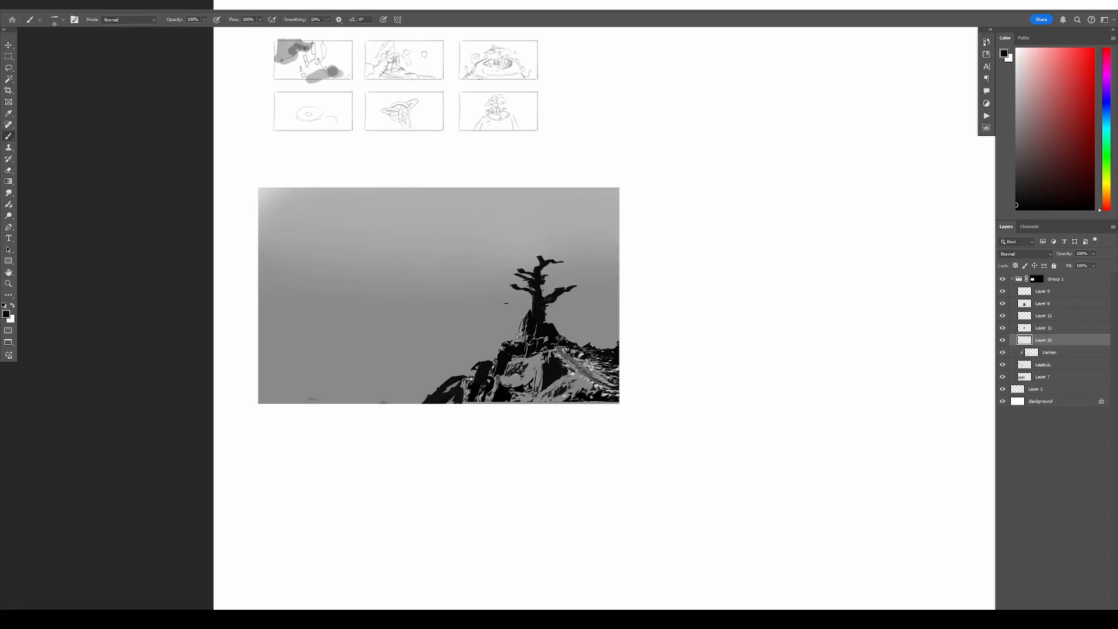
pyautogui.hotkey('ctrl', 'shift', ']')
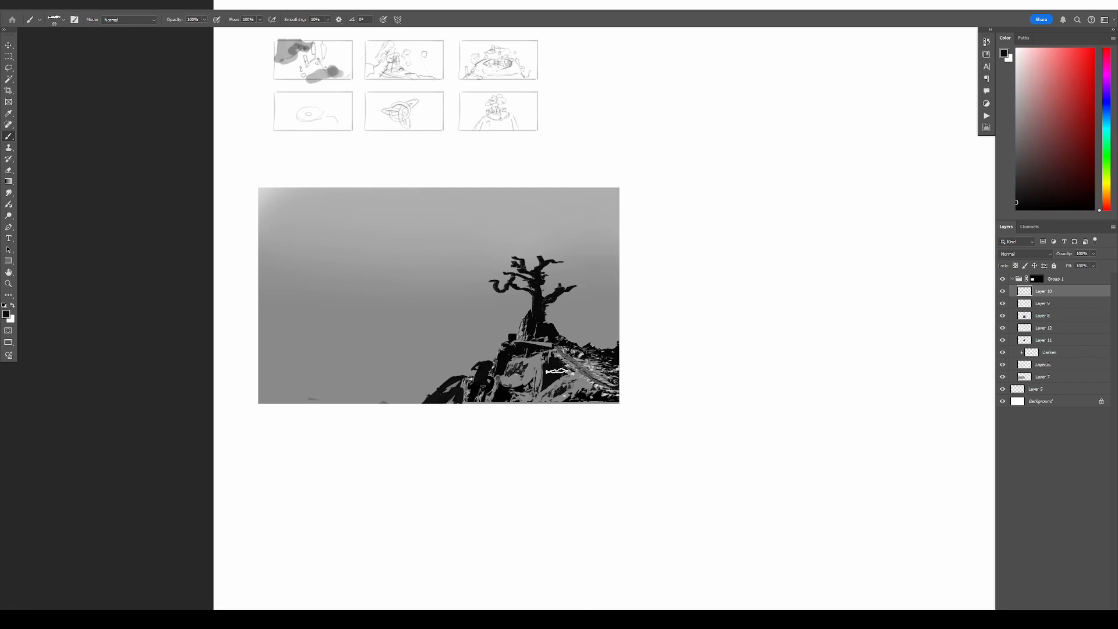
# Merge the tree and rock layers down and paint dark foliage over the tree's branches
pyautogui.hotkey('ctrl', 'e')
pyautogui.hotkey('ctrl', 'e')
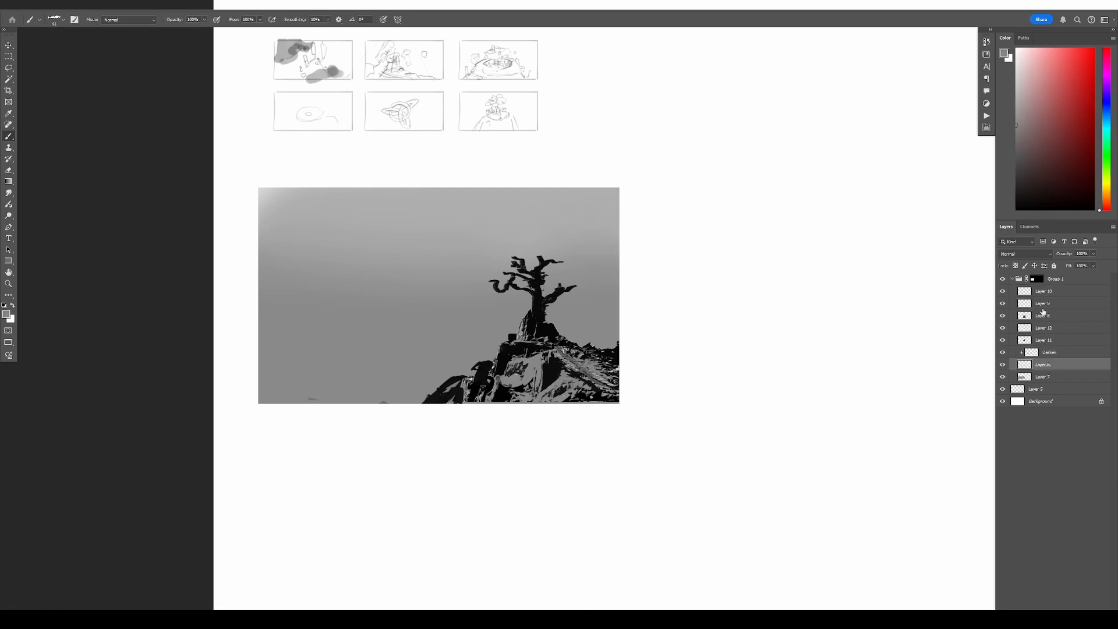
pyautogui.rightClick(517, 178)
pyautogui.moveTo(553, 233)
pyautogui.mouseDown()
pyautogui.moveTo(486, 289)
pyautogui.moveTo(507, 322)
pyautogui.moveTo(495, 331)
pyautogui.mouseUp()
# Add a new layer, choose another brush preset and paint small dark floating rocks beside the tree
pyautogui.hotkey('ctrl', 'shift', 'alt', 'n')
pyautogui.rightClick(512, 273)
pyautogui.doubleClick(583, 303)
pyautogui.moveTo(466, 329); pyautogui.dragTo(466, 346)
pyautogui.moveTo(506, 304); pyautogui.dragTo(507, 319)
# Choose a textured tip for the eraser, merge the painted layers and rework the dark rock mass below the tree
pyautogui.rightClick(513, 320)
pyautogui.click(570, 295)
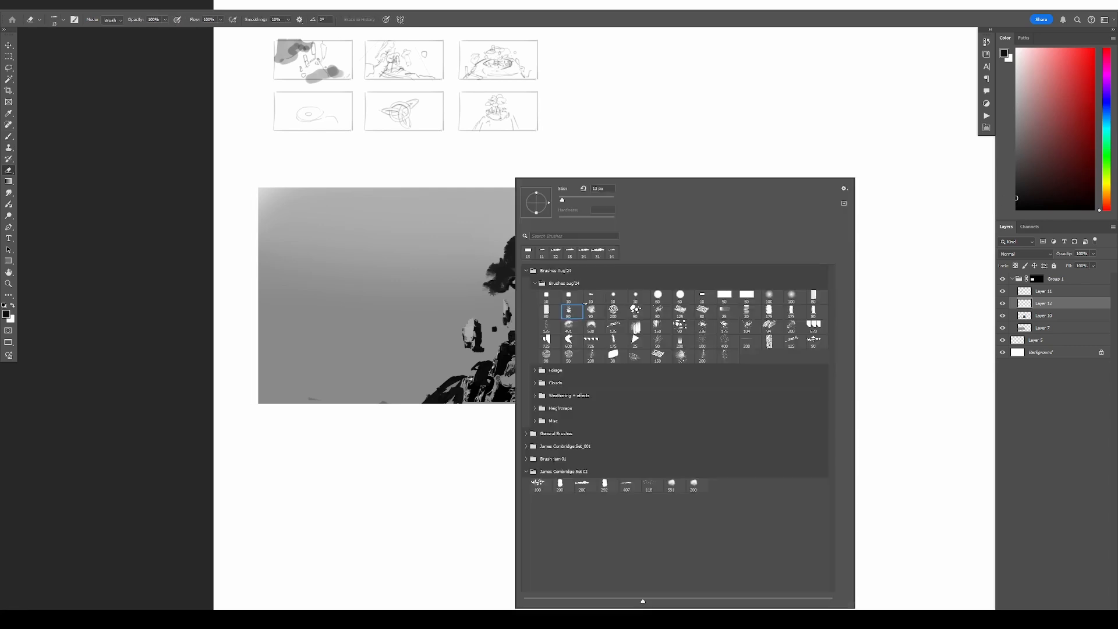
pyautogui.hotkey('ctrl', 'e')
pyautogui.moveTo(434, 355); pyautogui.dragTo(431, 323)
# Choose a preset from the second custom set and darken the rock's right side on a new layer clipped to Layer 11
pyautogui.rightClick(489, 178)
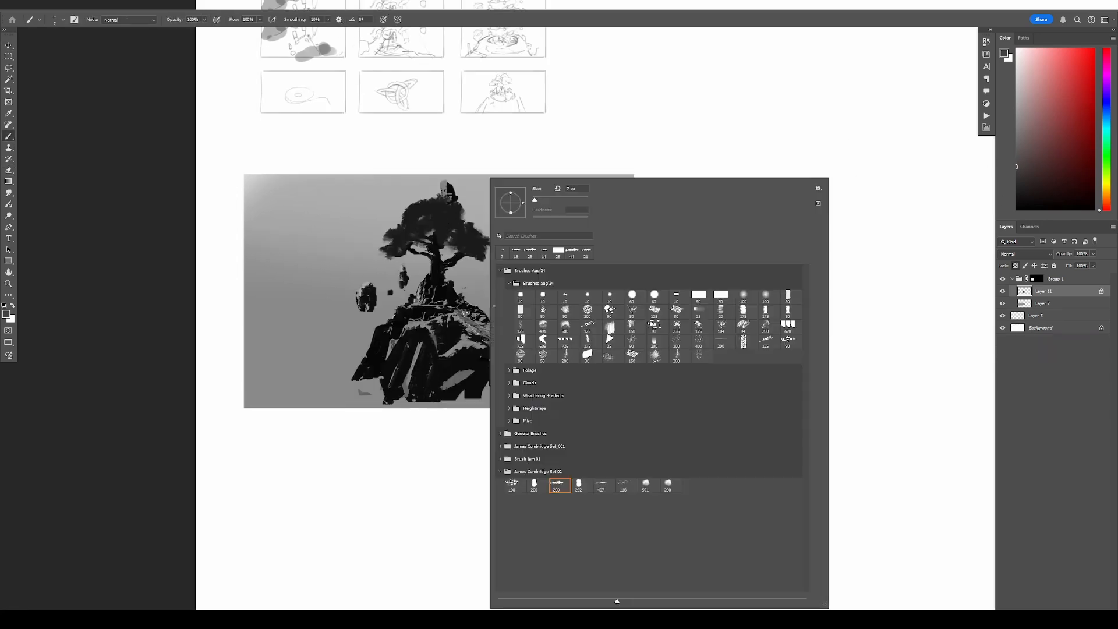
pyautogui.doubleClick(554, 480)
pyautogui.hotkey('ctrl', 'shift', 'alt', 'n')
pyautogui.hotkey('ctrl', 'alt', 'g')
pyautogui.moveTo(479, 351); pyautogui.dragTo(490, 399)
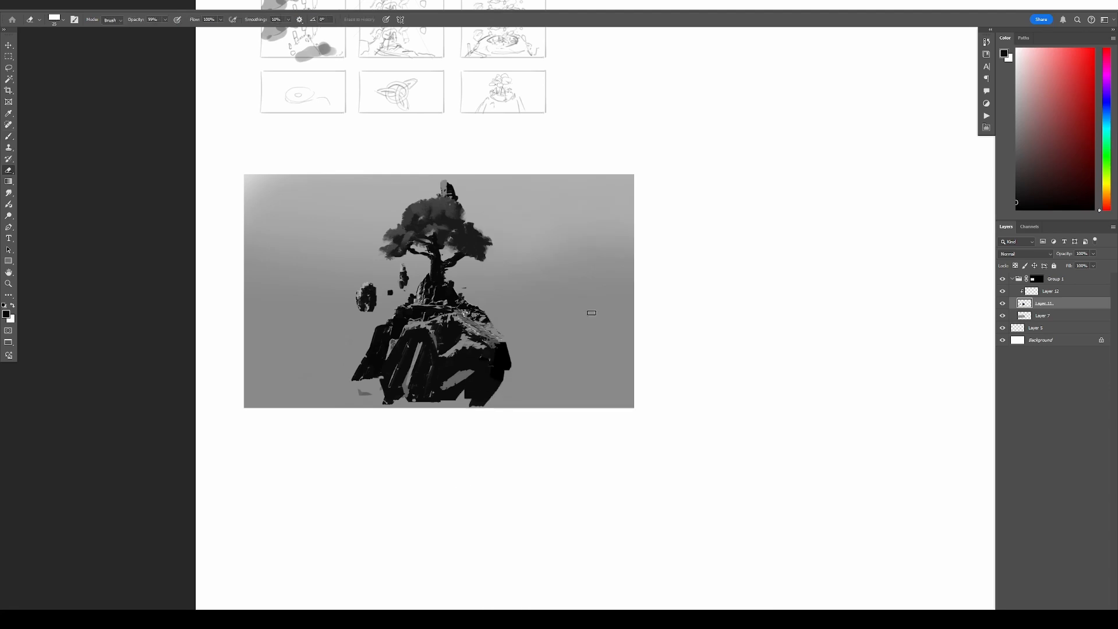
# Add a new layer and draw red perspective guide lines converging towards the top of the picture
pyautogui.hotkey('ctrl', 'shift', 'alt', 'n')
pyautogui.click(1069, 79)
pyautogui.moveTo(507, 175); pyautogui.dragTo(634, 361)
# Squash the tree and rock layer vertically with Free Transform, raising its lower edge, and merge it down
pyautogui.press('m')
pyautogui.click(1043, 315)
pyautogui.hotkey('ctrl', 't')
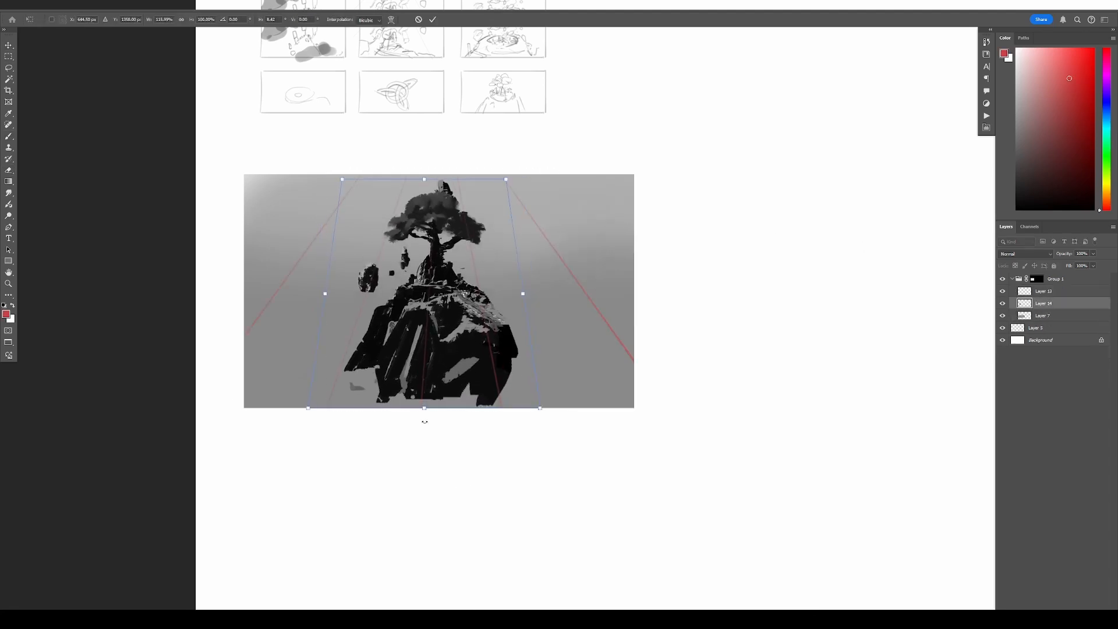
pyautogui.moveTo(436, 408); pyautogui.dragTo(435, 319)
pyautogui.press('Return')
pyautogui.hotkey('ctrl', 'e')
# Return to the brush with default colours, undo the last stroke and choose another preset from the second custom set
pyautogui.press('d')
pyautogui.press('b')
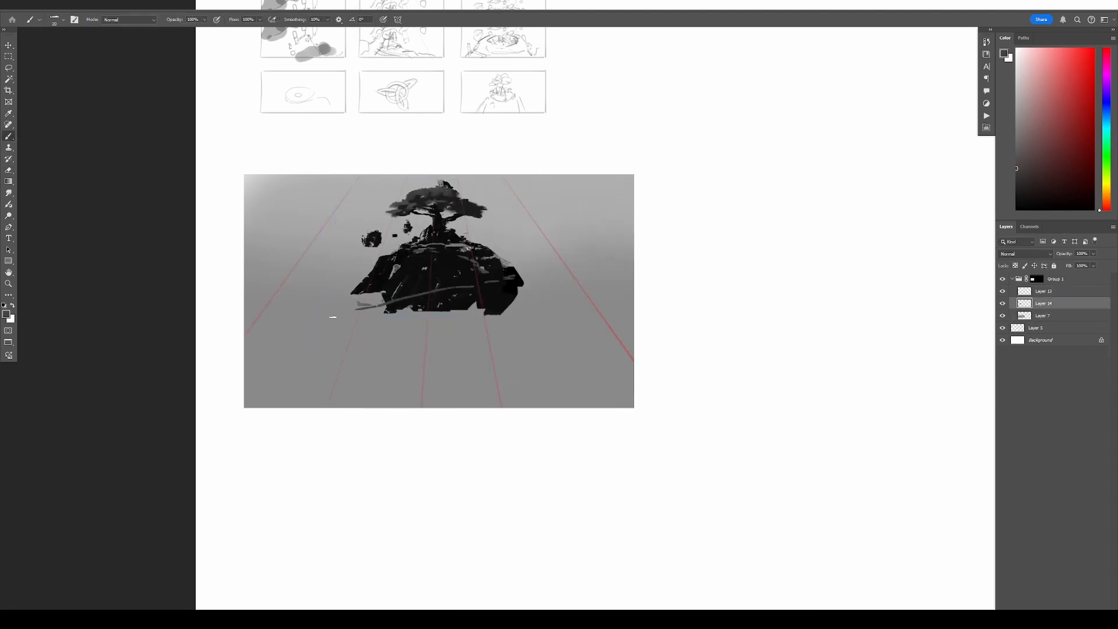
pyautogui.hotkey('ctrl', 'z')
pyautogui.rightClick(480, 270)
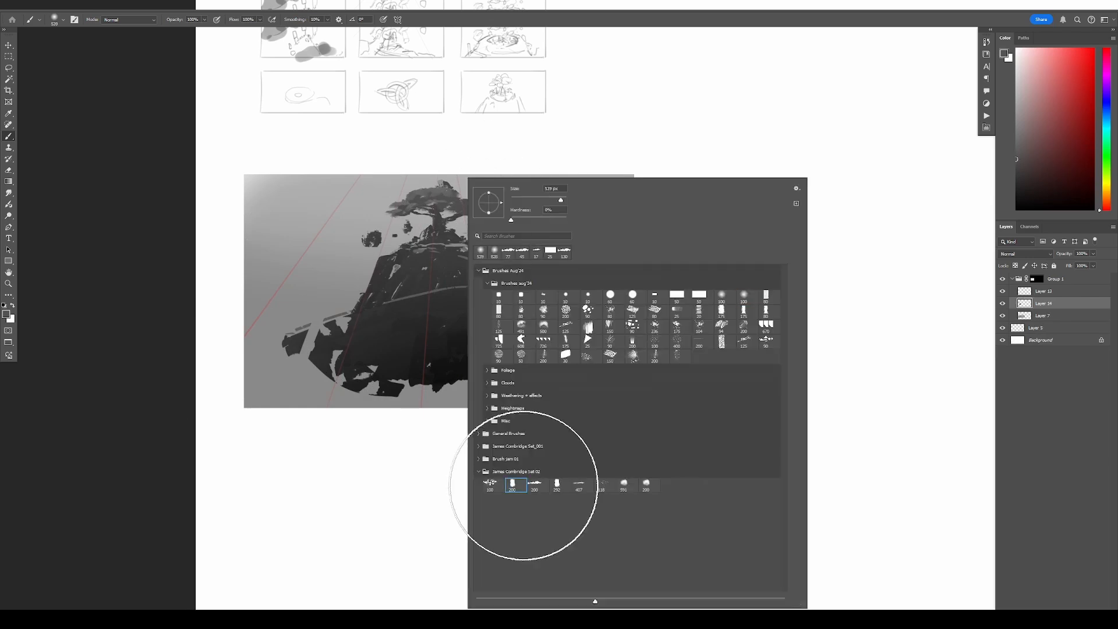
pyautogui.doubleClick(533, 484)
# Fully lock the perspective guide layer and merge the new painting layer into the one below
pyautogui.hotkey('ctrl', 'shift', 'alt', 'n')
pyautogui.click(1044, 291)
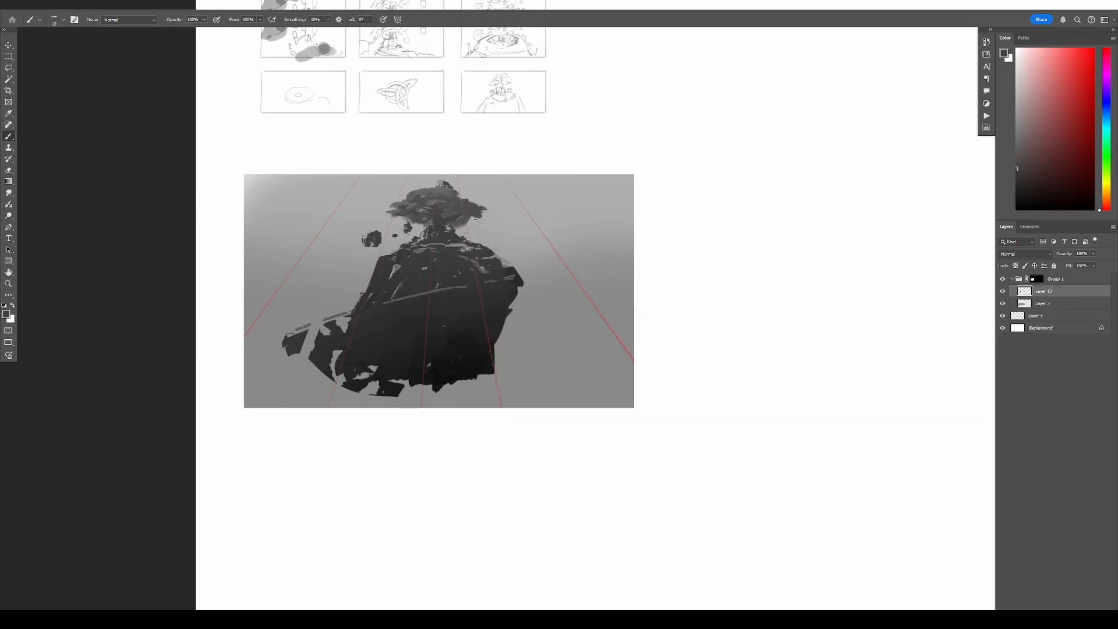
pyautogui.click(1054, 266)
pyautogui.click(1044, 304)
pyautogui.hotkey('ctrl', 'e')
# Paint a leaning dark stone column and a boulder to the right of the tree island, shaping them with the eraser
pyautogui.press('f')
pyautogui.press('b')
pyautogui.press('e')
pyautogui.moveTo(529, 211)
pyautogui.mouseDown()
pyautogui.moveTo(589, 305)
pyautogui.moveTo(577, 321)
pyautogui.moveTo(614, 350)
pyautogui.moveTo(632, 343)
pyautogui.mouseUp()
pyautogui.press('b')
pyautogui.press('e')
pyautogui.press('b')
pyautogui.click(1020, 161)
pyautogui.click(528, 240)
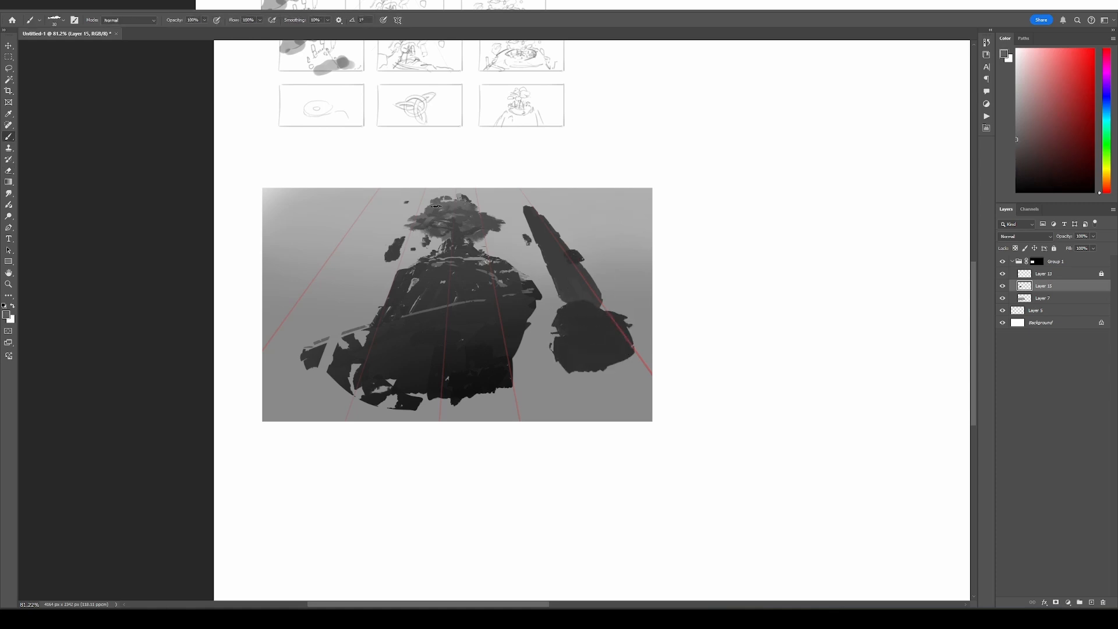
pyautogui.press('.')
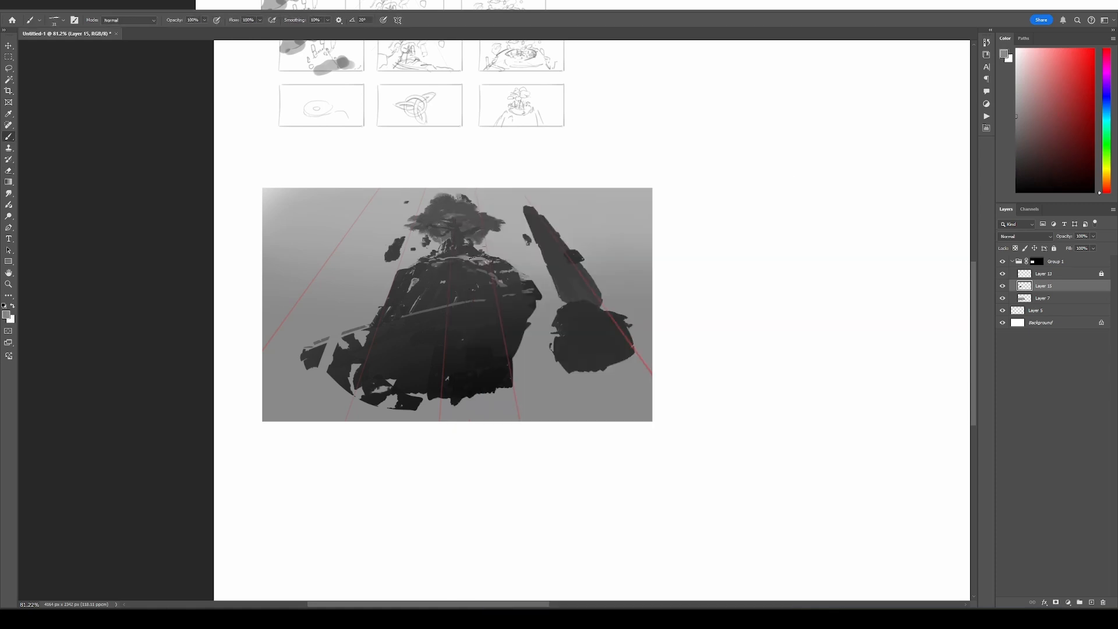
# Sample a dark tone from the island, pick another brush preset and block in the foreground slope, stairs and nearby floating rocks
pyautogui.keyDown('alt'); pyautogui.click(470, 266); pyautogui.keyUp('alt')
pyautogui.moveTo(451, 257); pyautogui.dragTo(485, 260)
pyautogui.rightClick(423, 262)
pyautogui.click(467, 484)
pyautogui.click(405, 310)
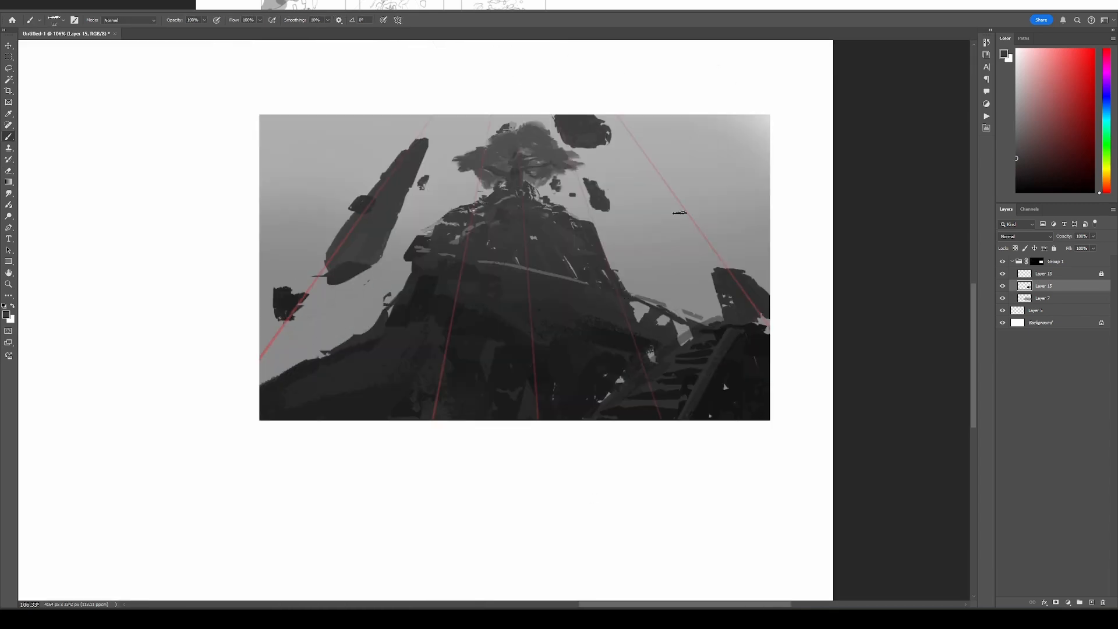
# Paint a slanted dark floating rock along the perspective guide in the open sky opposite the stone column, shaping it with the eraser
pyautogui.moveTo(645, 171); pyautogui.dragTo(699, 236)
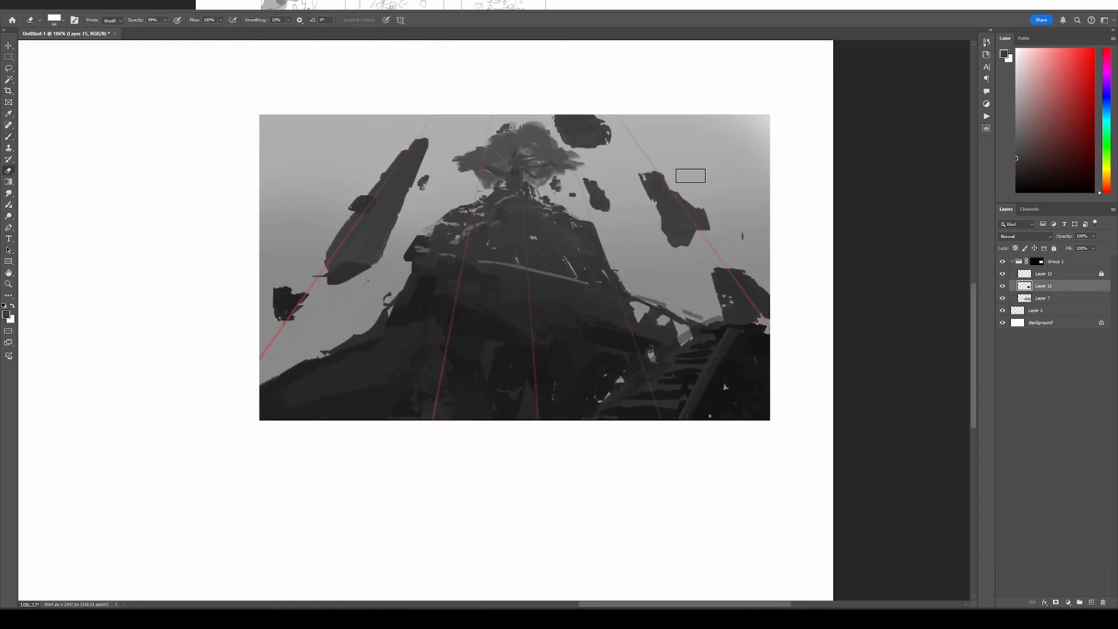
pyautogui.moveTo(667, 201); pyautogui.dragTo(702, 242)
pyautogui.rightClick(652, 177)
pyautogui.moveTo(643, 169); pyautogui.dragTo(704, 240)
pyautogui.keyDown('shift'); pyautogui.rightClick(669, 223); pyautogui.keyUp('shift')
# Paint thin vines hanging from the upper floating rock and fine cords between the tree and the stone column
pyautogui.hotkey('ctrl', '0')
pyautogui.moveTo(726, 315); pyautogui.dragTo(741, 332)
pyautogui.moveTo(732, 309)
pyautogui.mouseDown()
pyautogui.moveTo(774, 309)
pyautogui.moveTo(584, 355)
pyautogui.mouseUp()
pyautogui.keyDown('alt'); pyautogui.click(935, 466); pyautogui.keyUp('alt')
pyautogui.hotkey('ctrl', 'z')
pyautogui.moveTo(758, 350); pyautogui.dragTo(806, 294)
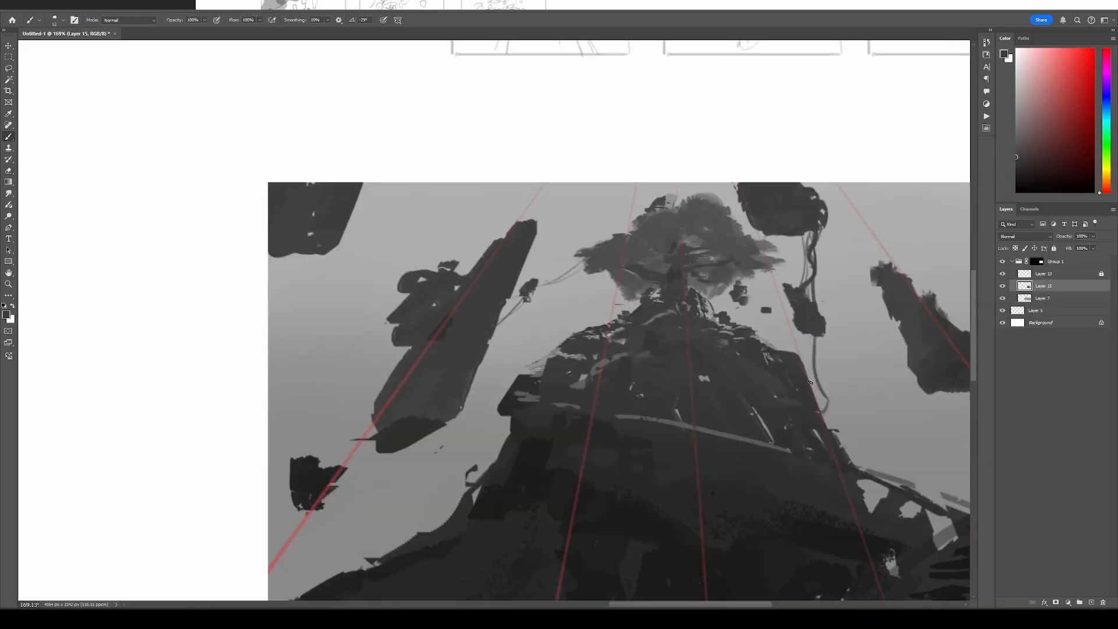
# Hide the perspective guide layer and paint broad dark strokes across the lower rock mass with a larger brush
pyautogui.click(1002, 274)
pyautogui.keyDown('alt'); pyautogui.rightClick(287, 359); pyautogui.keyUp('alt')
pyautogui.moveTo(262, 376); pyautogui.dragTo(426, 326)
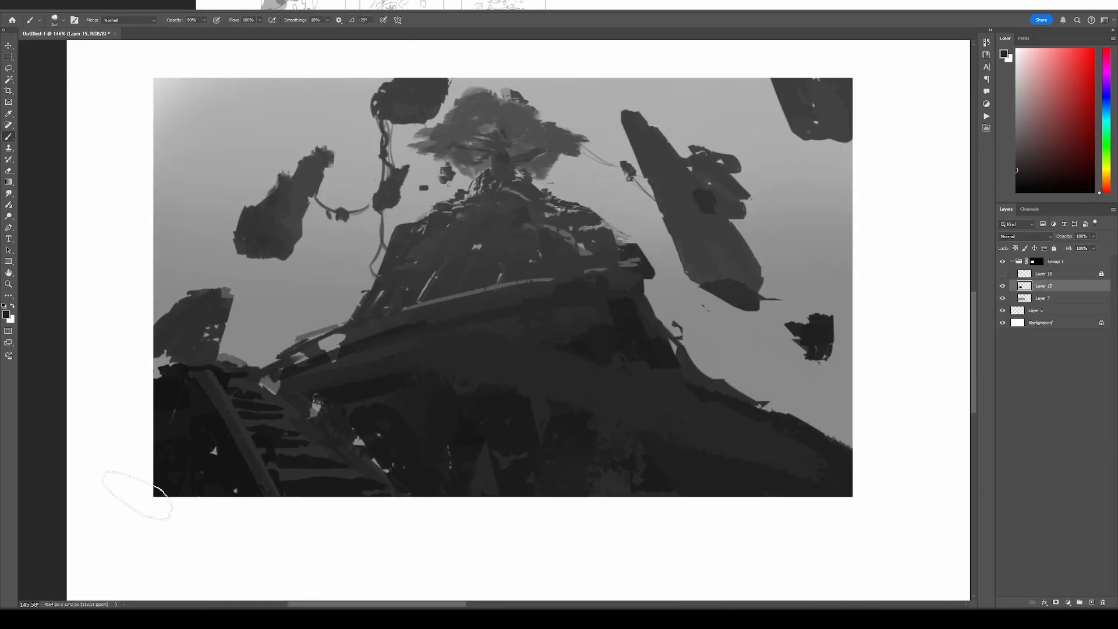
pyautogui.moveTo(757, 312)
pyautogui.mouseDown()
pyautogui.moveTo(673, 313)
pyautogui.moveTo(690, 313)
pyautogui.mouseUp()
# Unlink the group's mask from its contents and stretch the mask vertically with Free Transform to make the picture frame taller
pyautogui.click(1026, 261)
pyautogui.click(1037, 261)
pyautogui.moveTo(477, 307); pyautogui.dragTo(511, 307)
pyautogui.hotkey('ctrl', 't')
pyautogui.moveTo(322, 154); pyautogui.dragTo(322, 85)
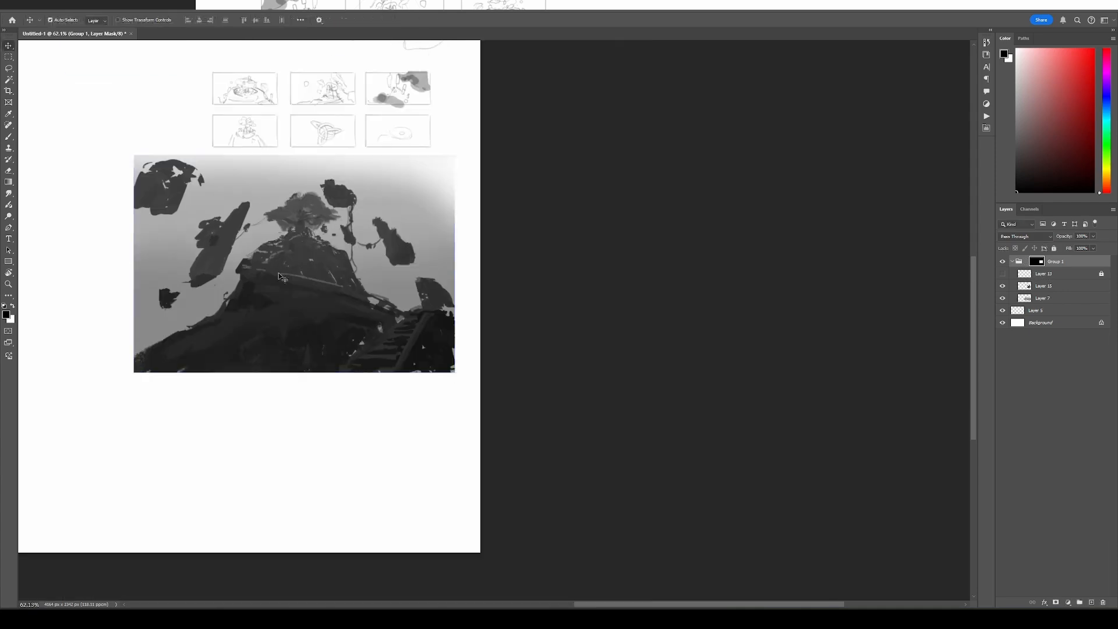
# Brush soft light-grey clouds across the sky on the backdrop layer and on a new layer above it, behind the rocks
pyautogui.click(1043, 298)
pyautogui.press('b')
pyautogui.moveTo(635, 125); pyautogui.dragTo(87, 131)
pyautogui.click(1091, 602)
pyautogui.moveTo(116, 88); pyautogui.dragTo(349, 117)
pyautogui.moveTo(619, 170); pyautogui.dragTo(455, 175)
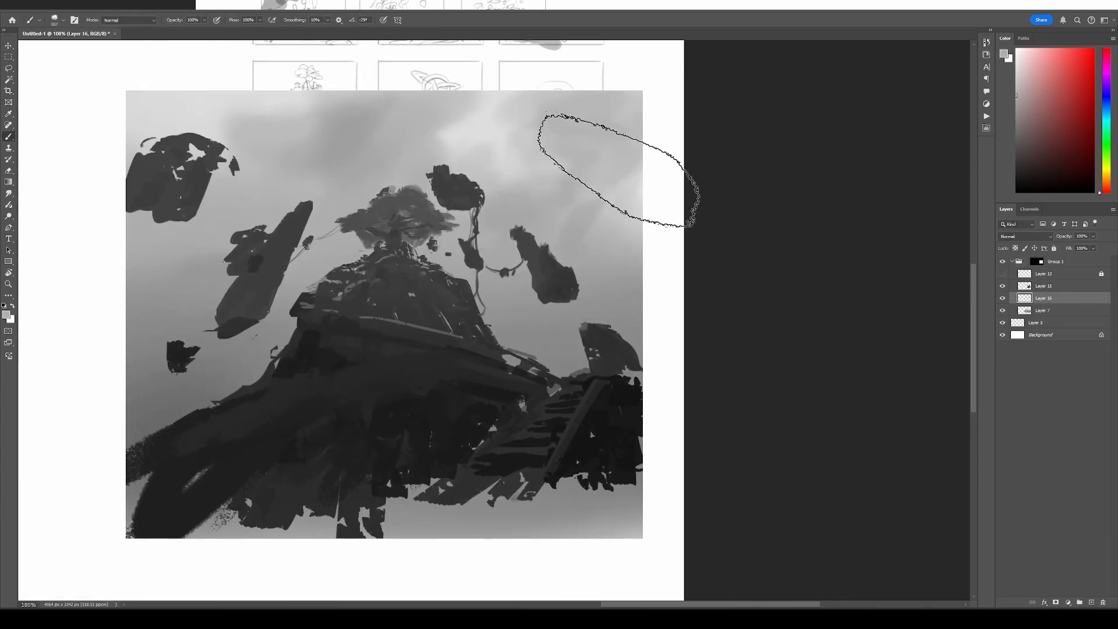
# Add a new layer above the rock layer and build soft mist across the island's base and floating rocks, thinning it with the eraser
pyautogui.click(1044, 286)
pyautogui.click(1092, 602)
pyautogui.press('e')
pyautogui.moveTo(501, 355); pyautogui.dragTo(372, 425)
pyautogui.moveTo(524, 442); pyautogui.dragTo(583, 462)
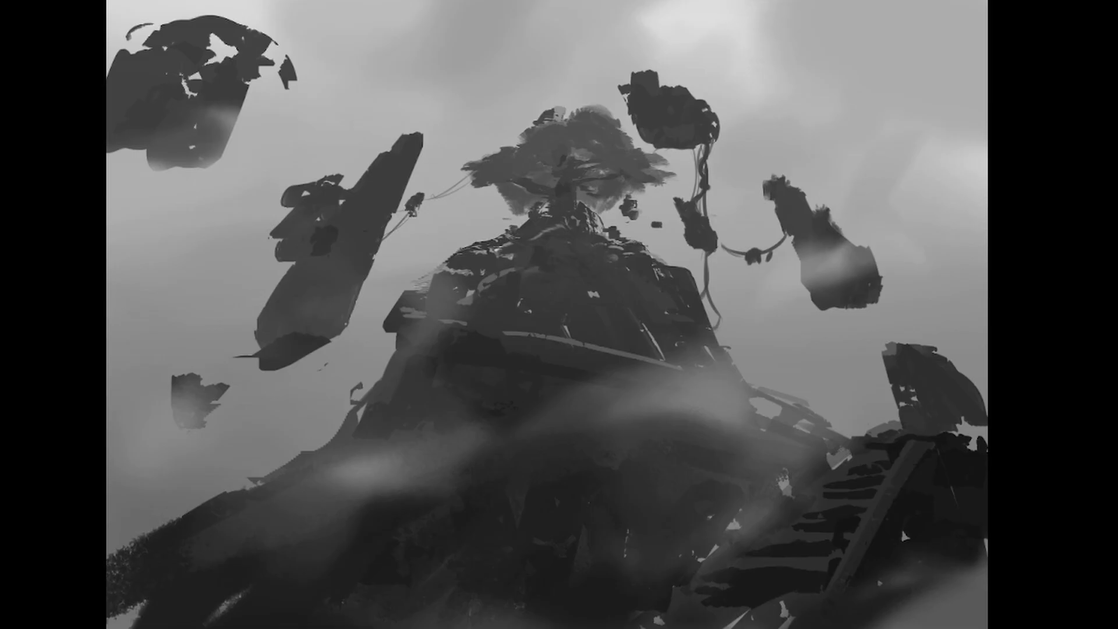